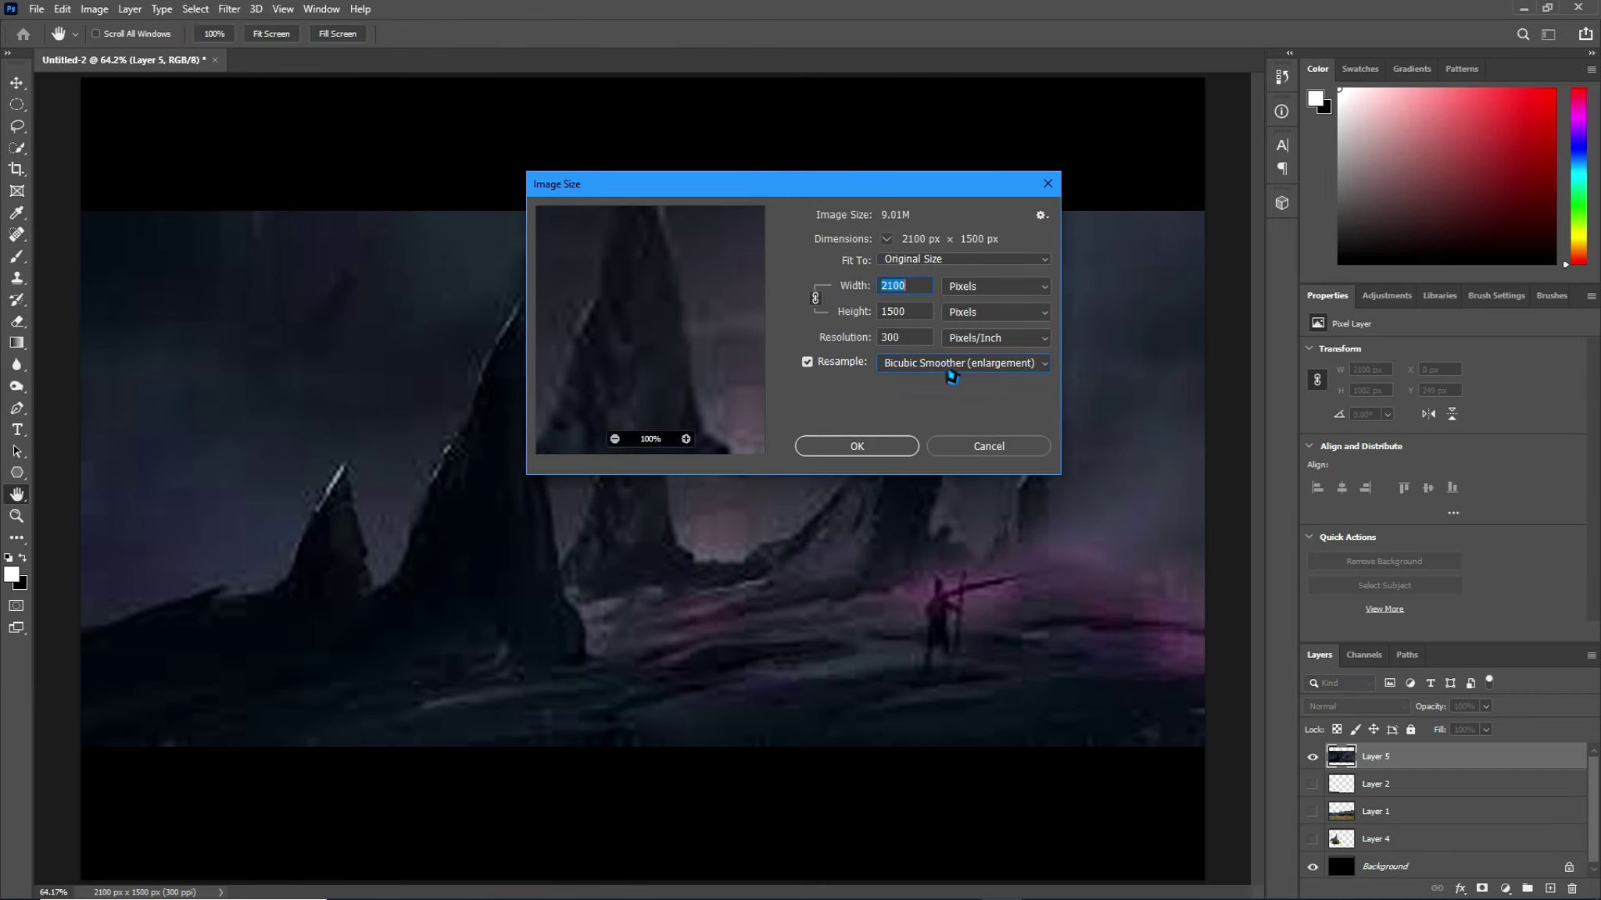
Resample the image with Preserve Details 2.0 and confirm the Image Size dialog
{"action": "left_click", "coordinate": [951, 366]}
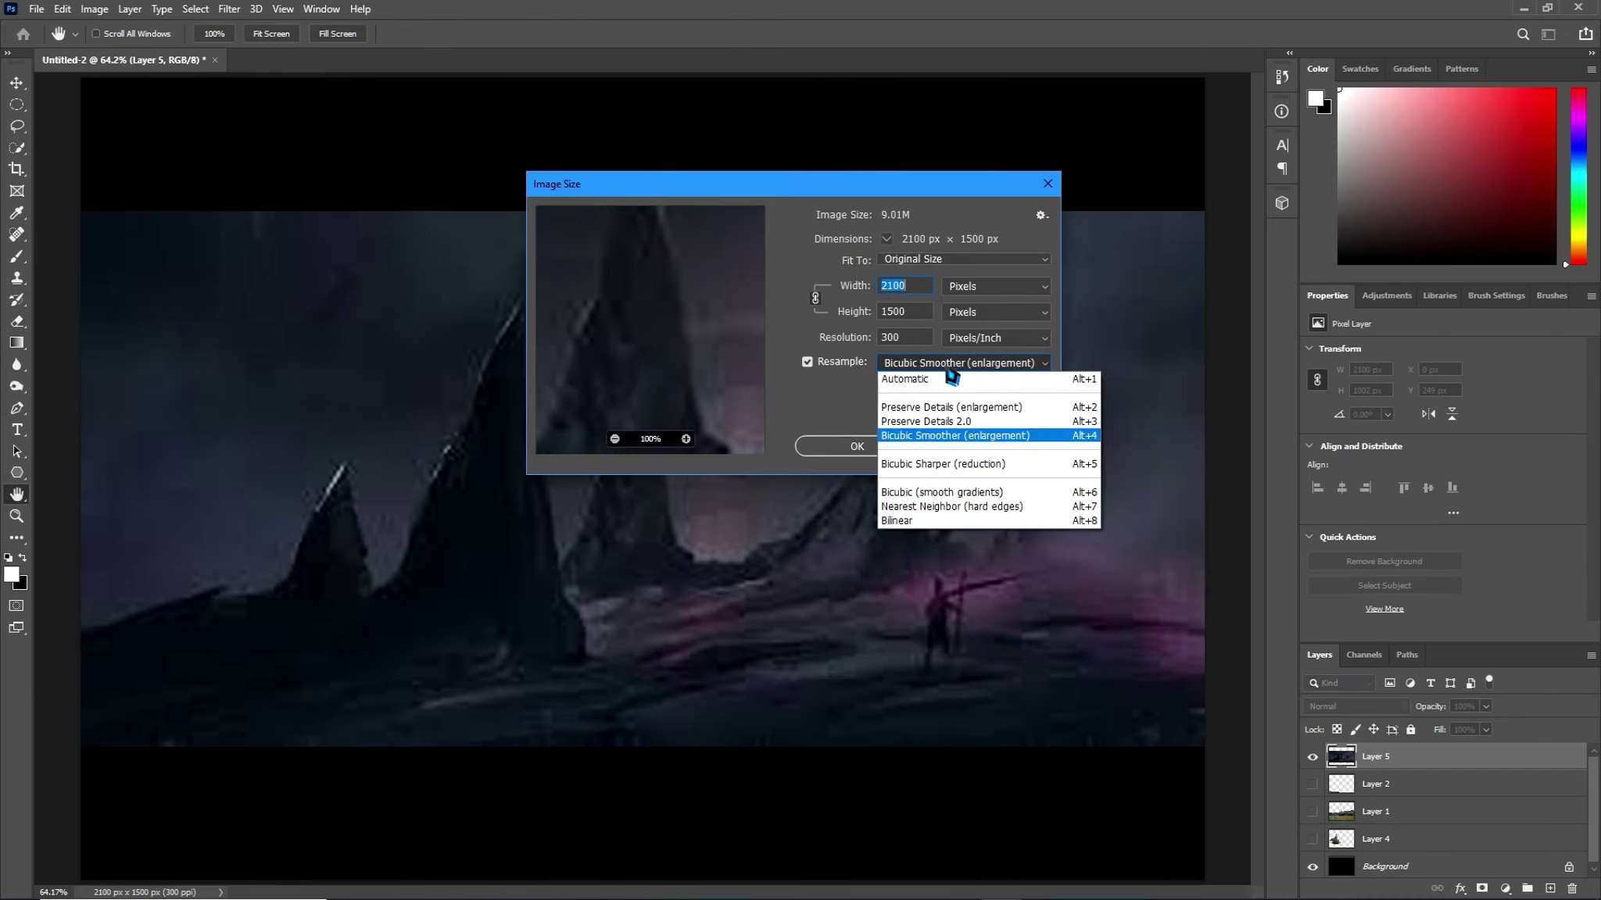
{"action": "left_click", "coordinate": [951, 426]}
{"action": "left_click", "coordinate": [859, 448]}
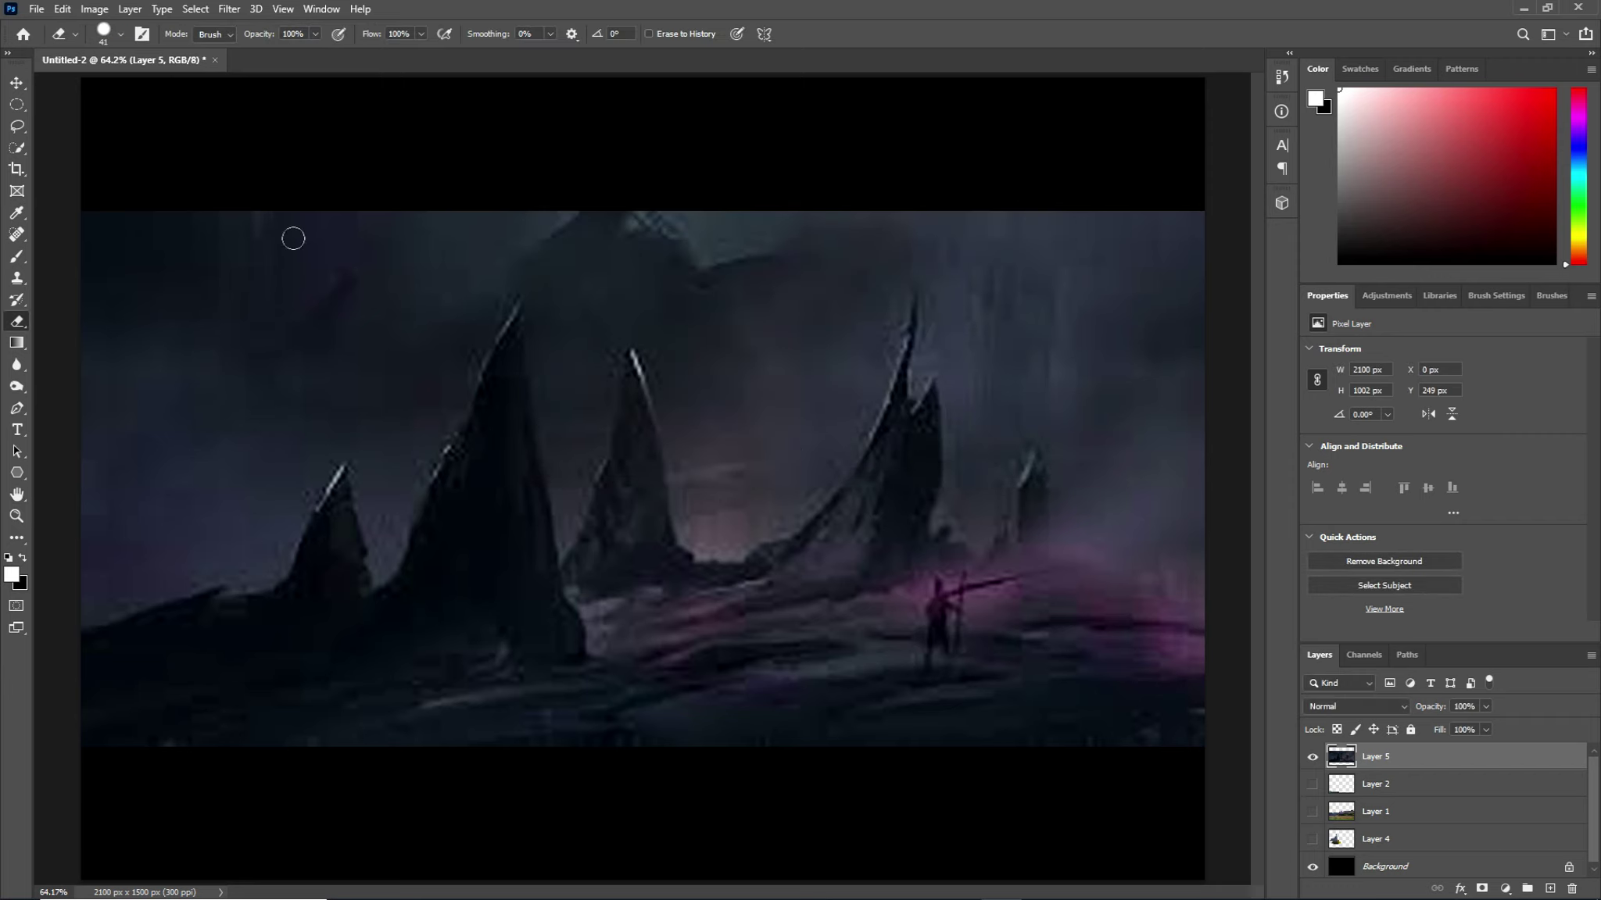
Reopen Image Size and compare Bicubic Sharper, Bicubic, Nearest Neighbor and Bilinear resampling
{"action": "left_click", "coordinate": [93, 8]}
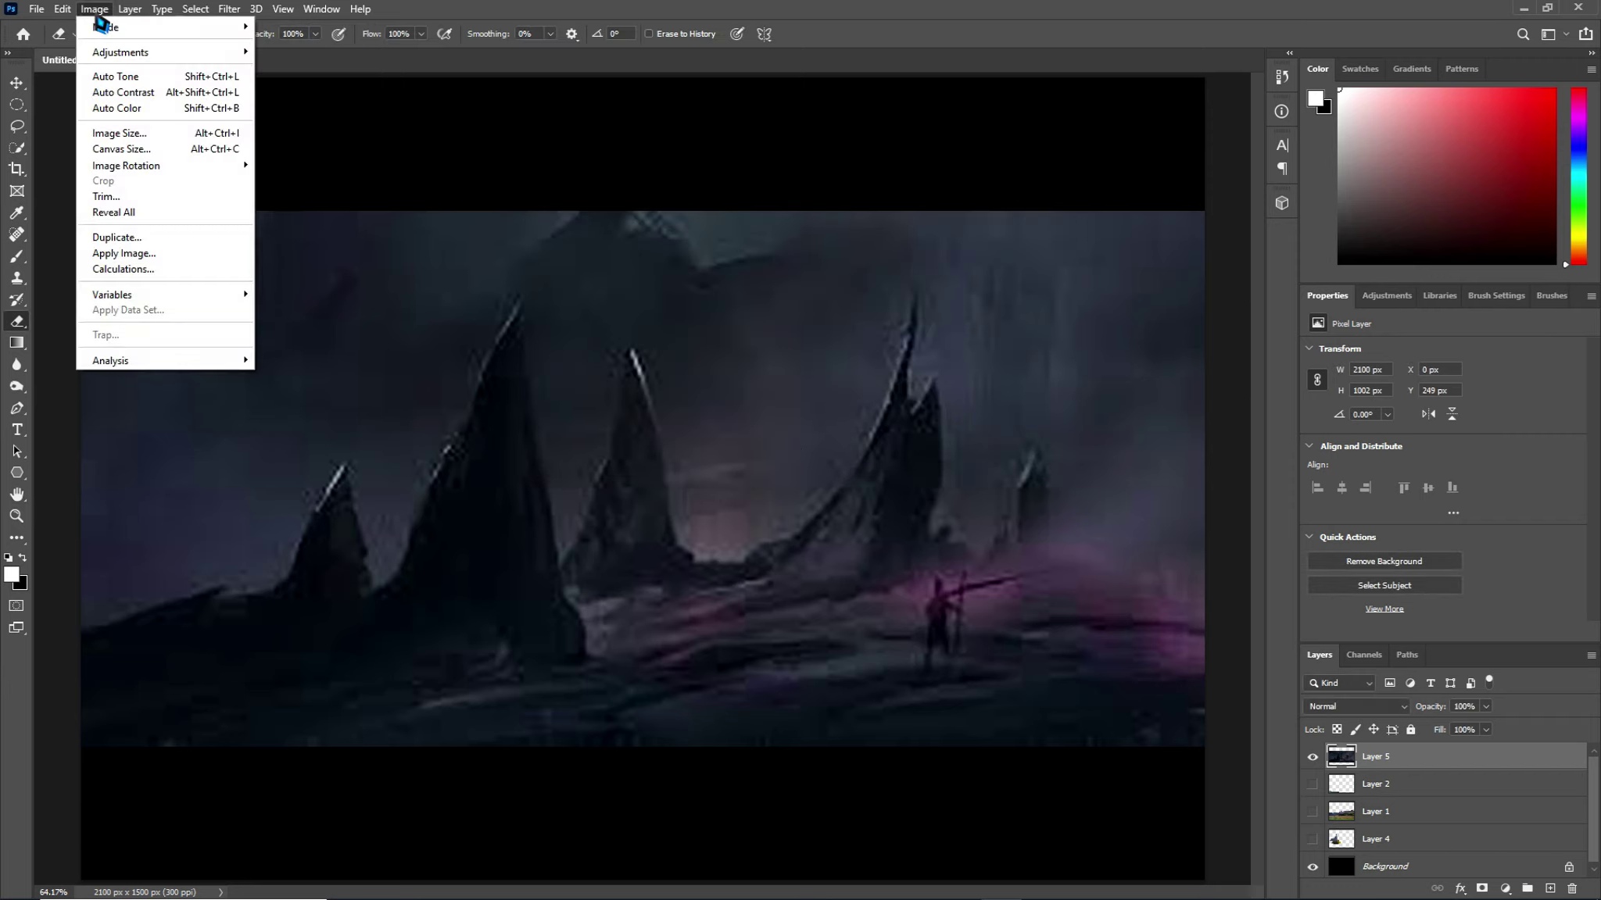
{"action": "left_click", "coordinate": [160, 133]}
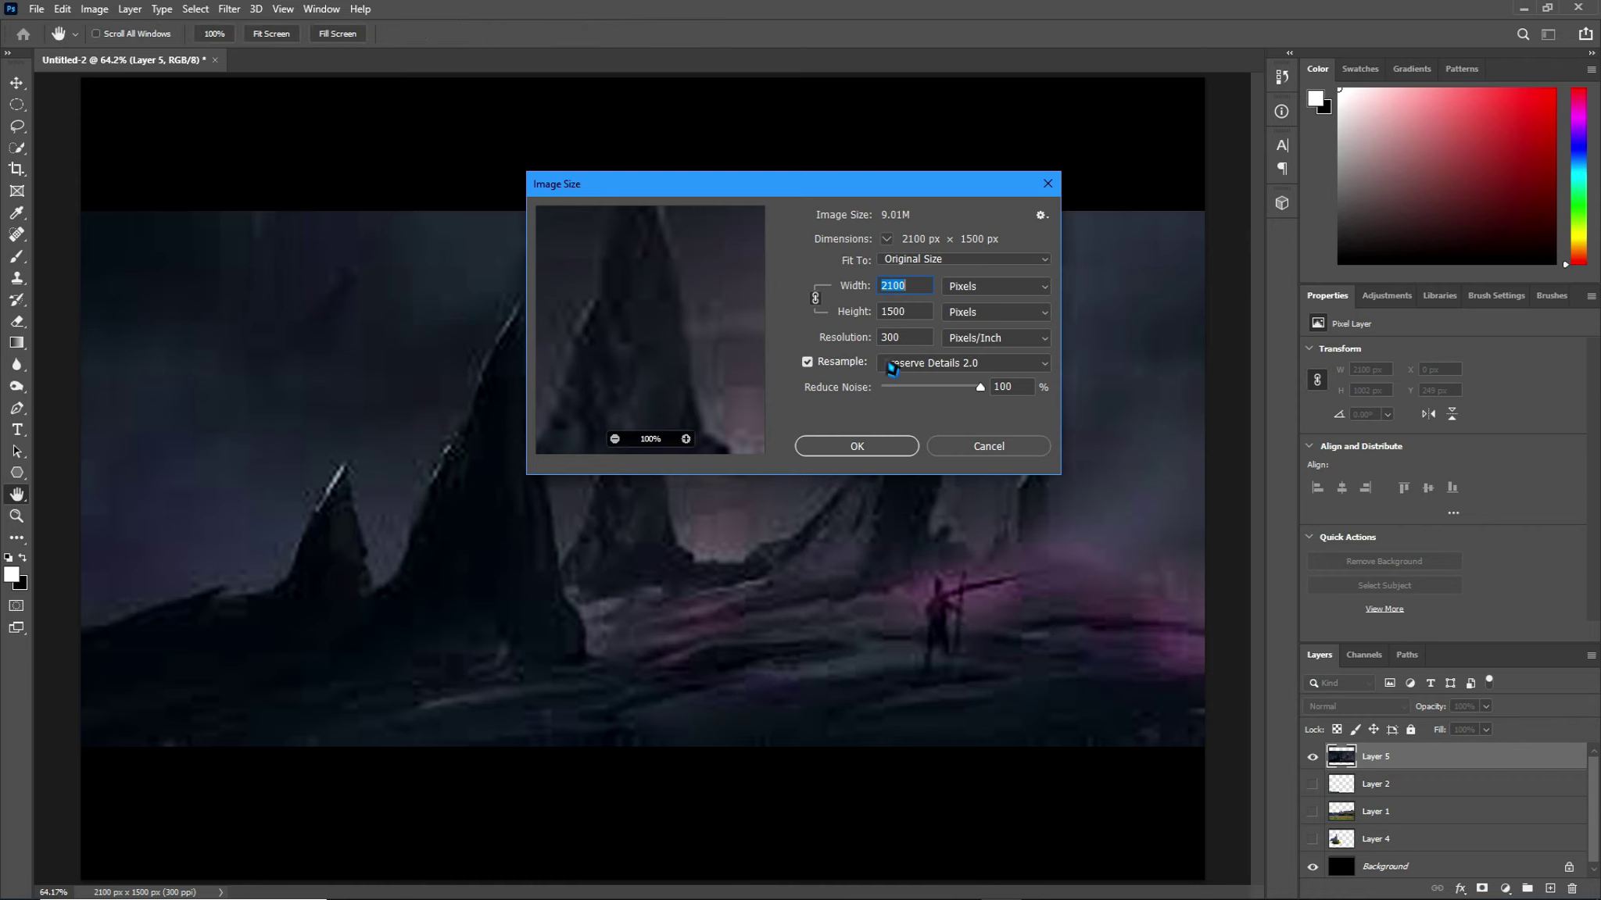
{"action": "left_click", "coordinate": [955, 366]}
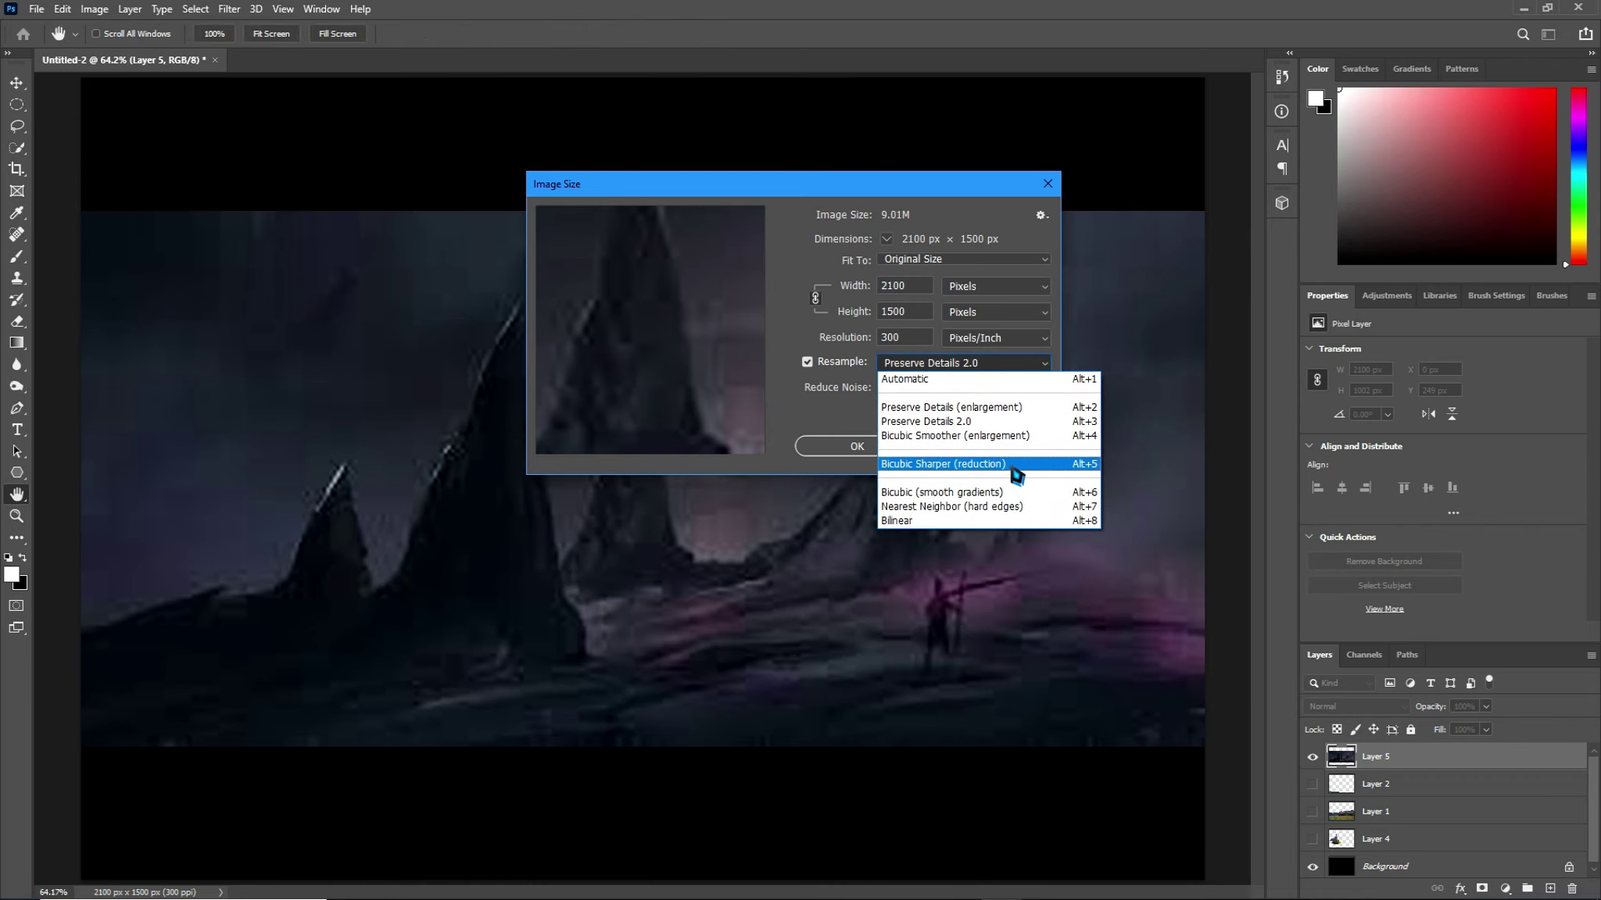
{"action": "left_click", "coordinate": [1013, 466]}
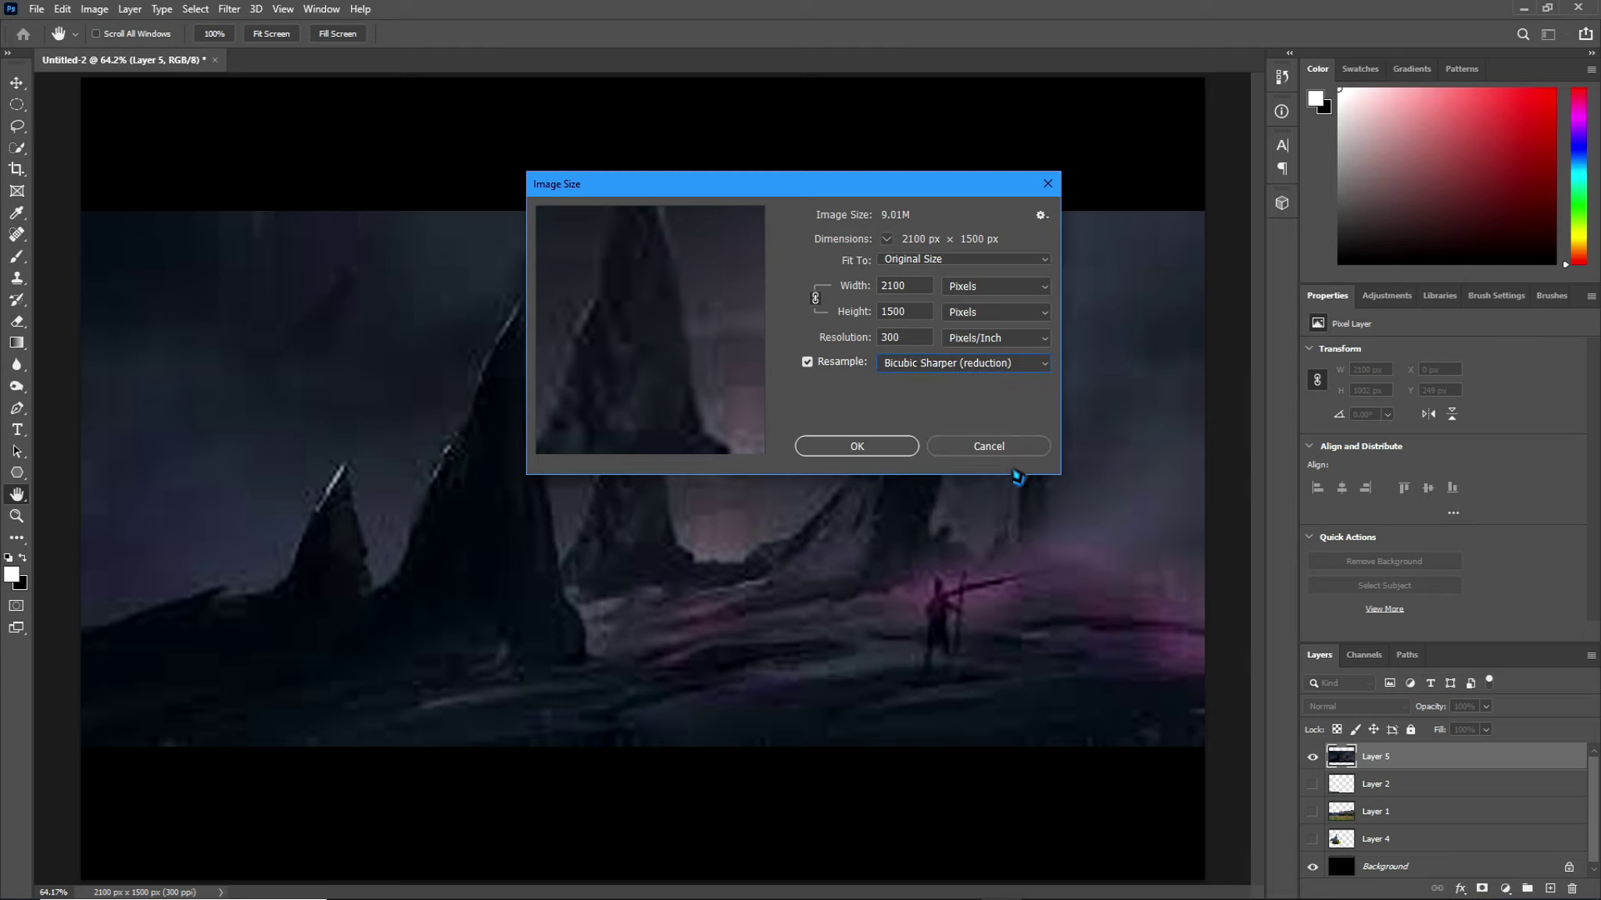
{"action": "left_click", "coordinate": [913, 370]}
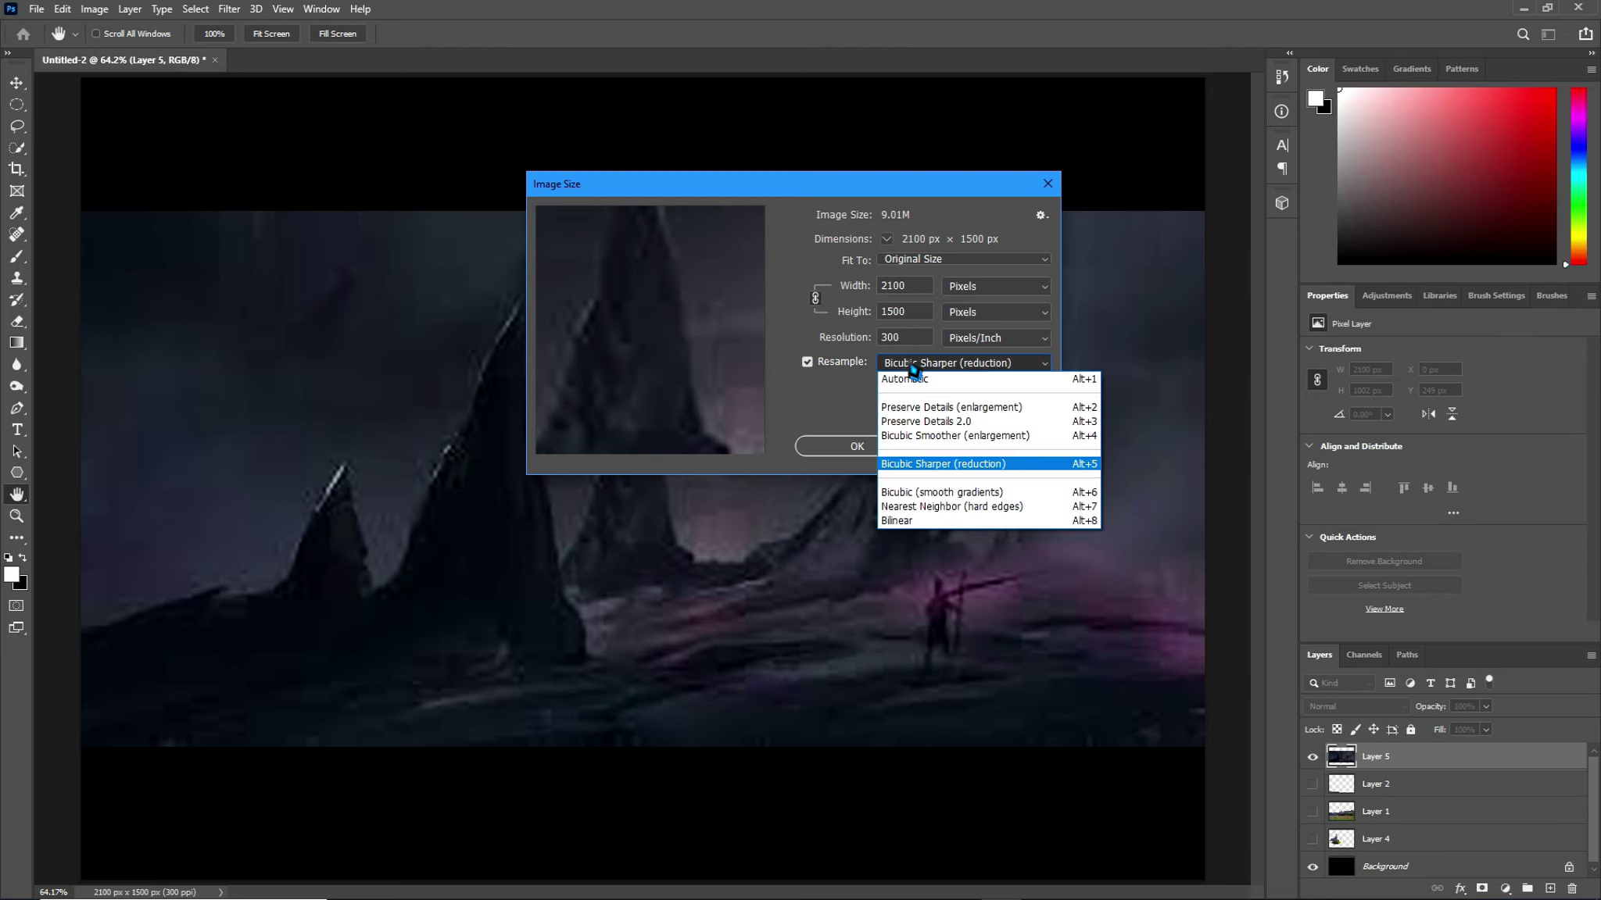
{"action": "left_click", "coordinate": [1020, 493]}
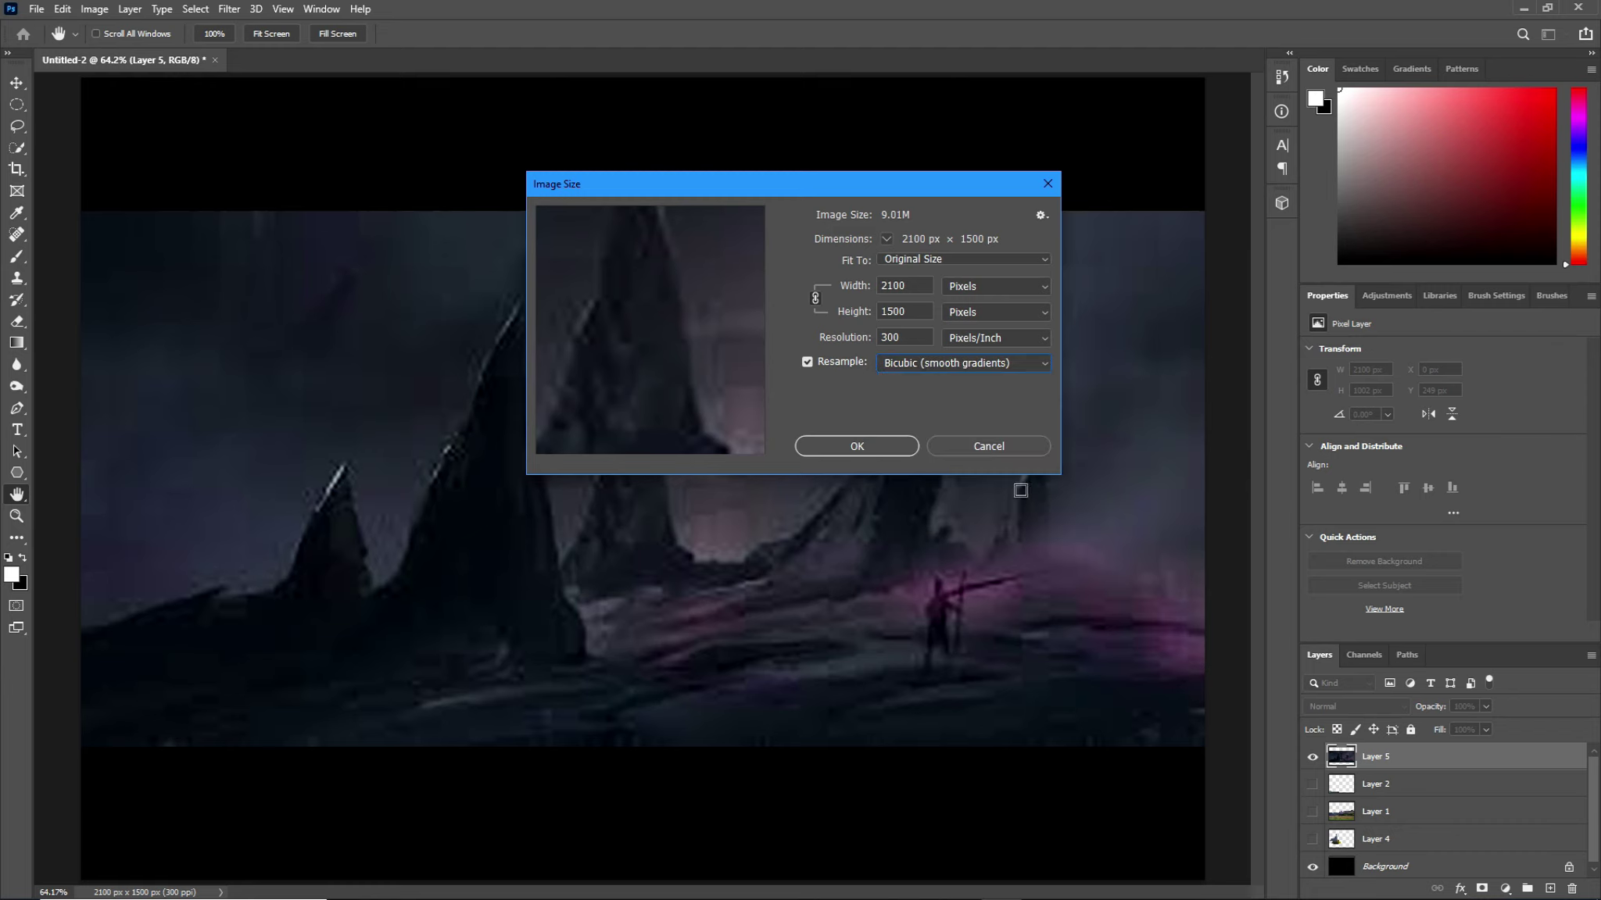
{"action": "left_click", "coordinate": [916, 371]}
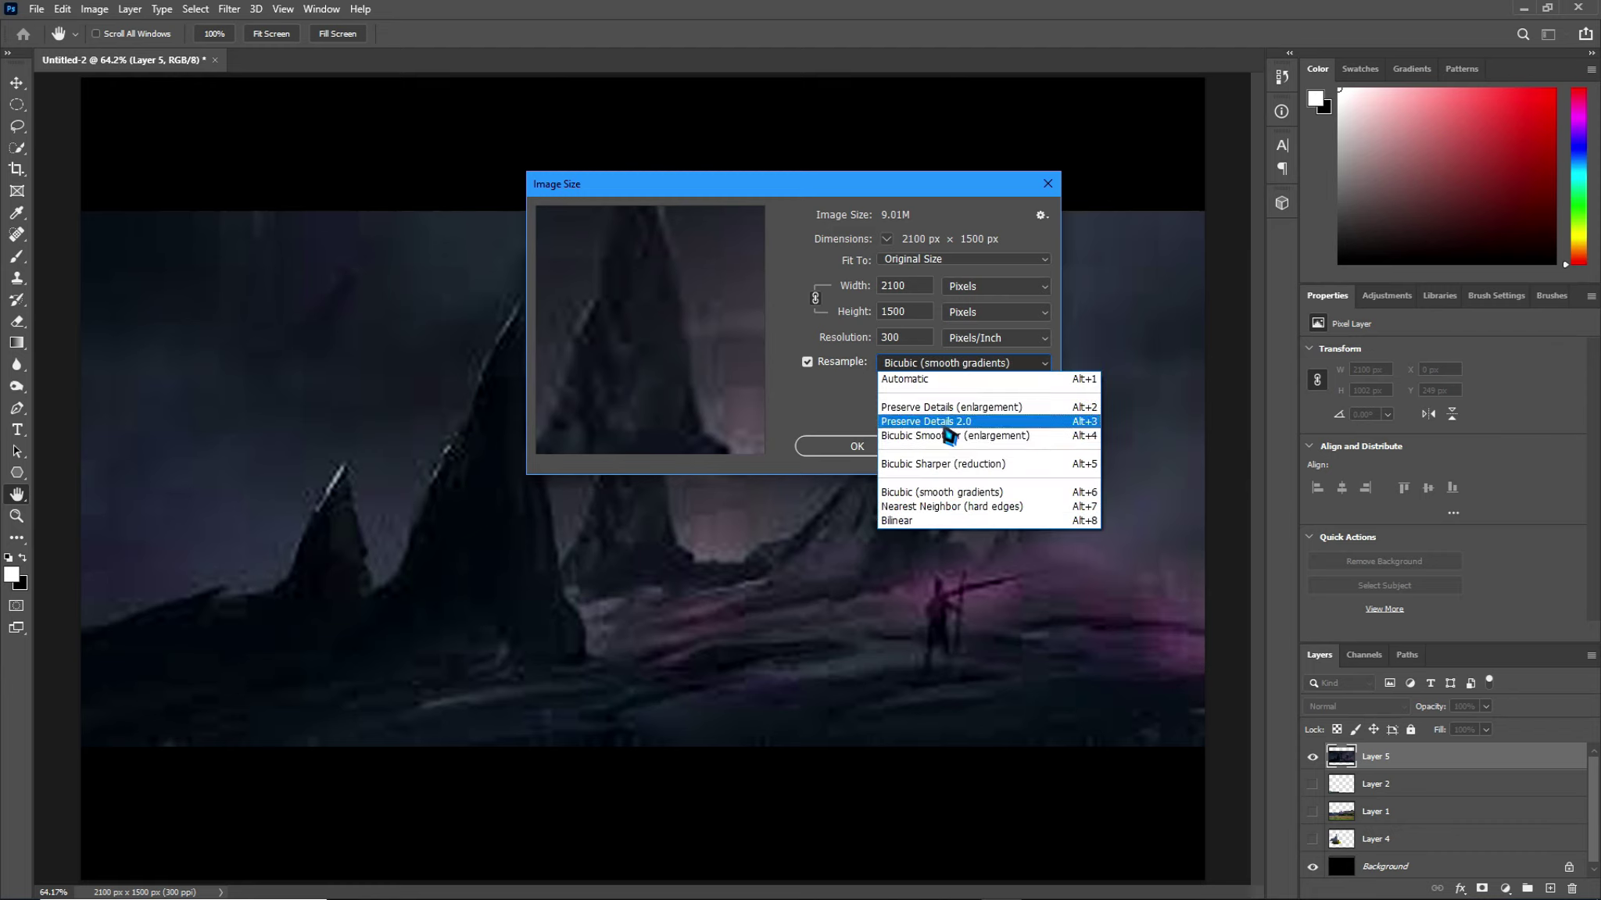
{"action": "left_click", "coordinate": [983, 512]}
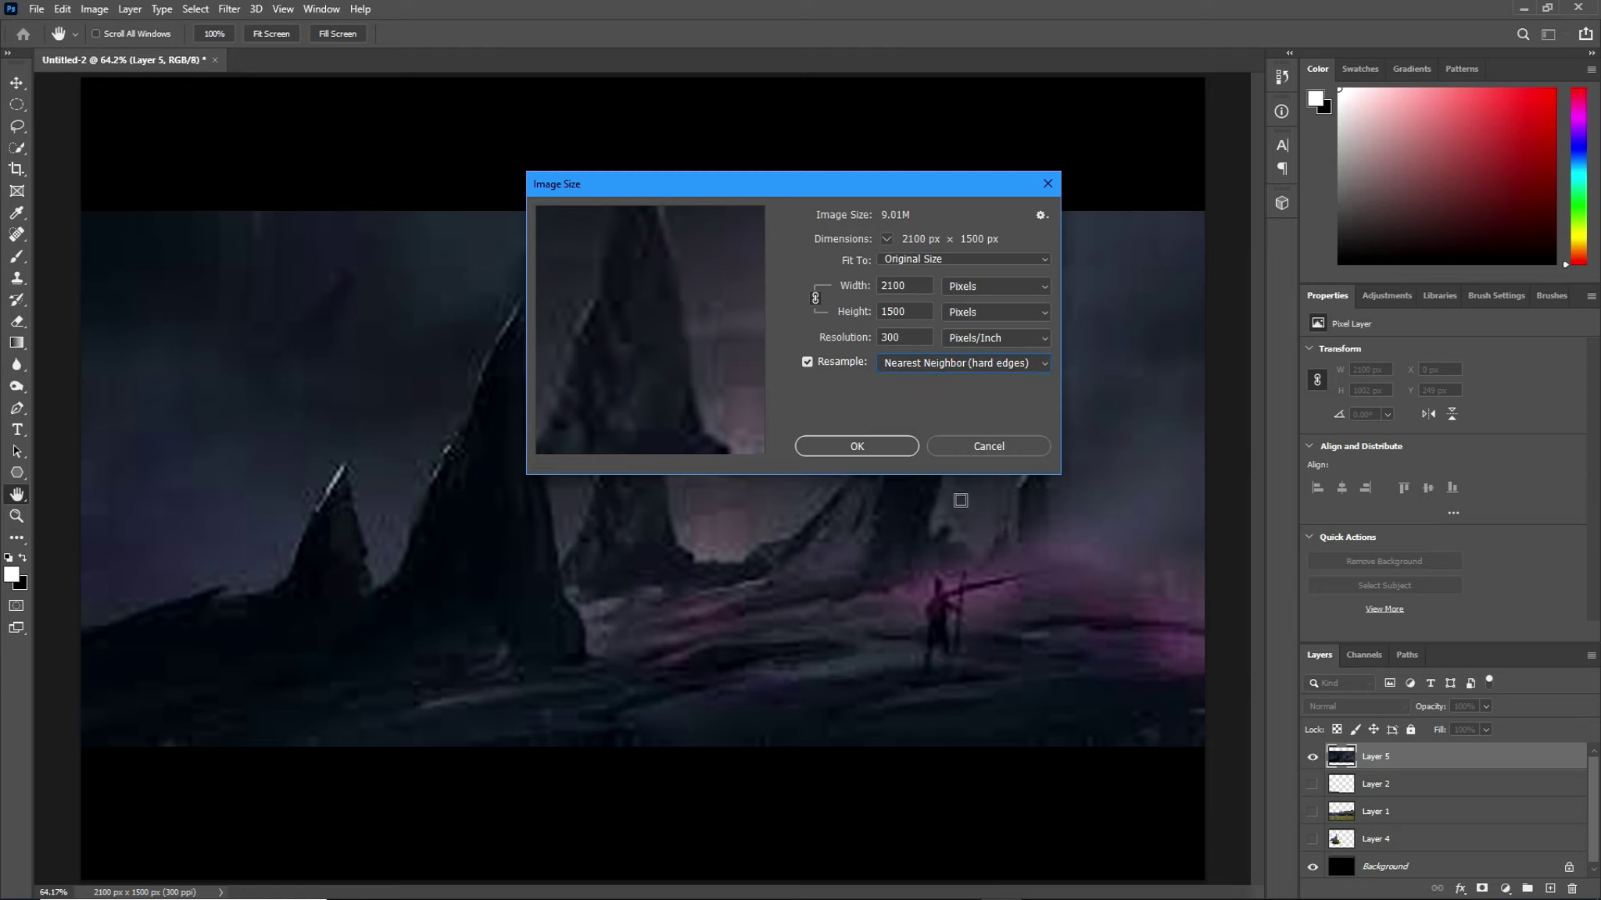
{"action": "left_click", "coordinate": [932, 367]}
{"action": "left_click", "coordinate": [947, 522]}
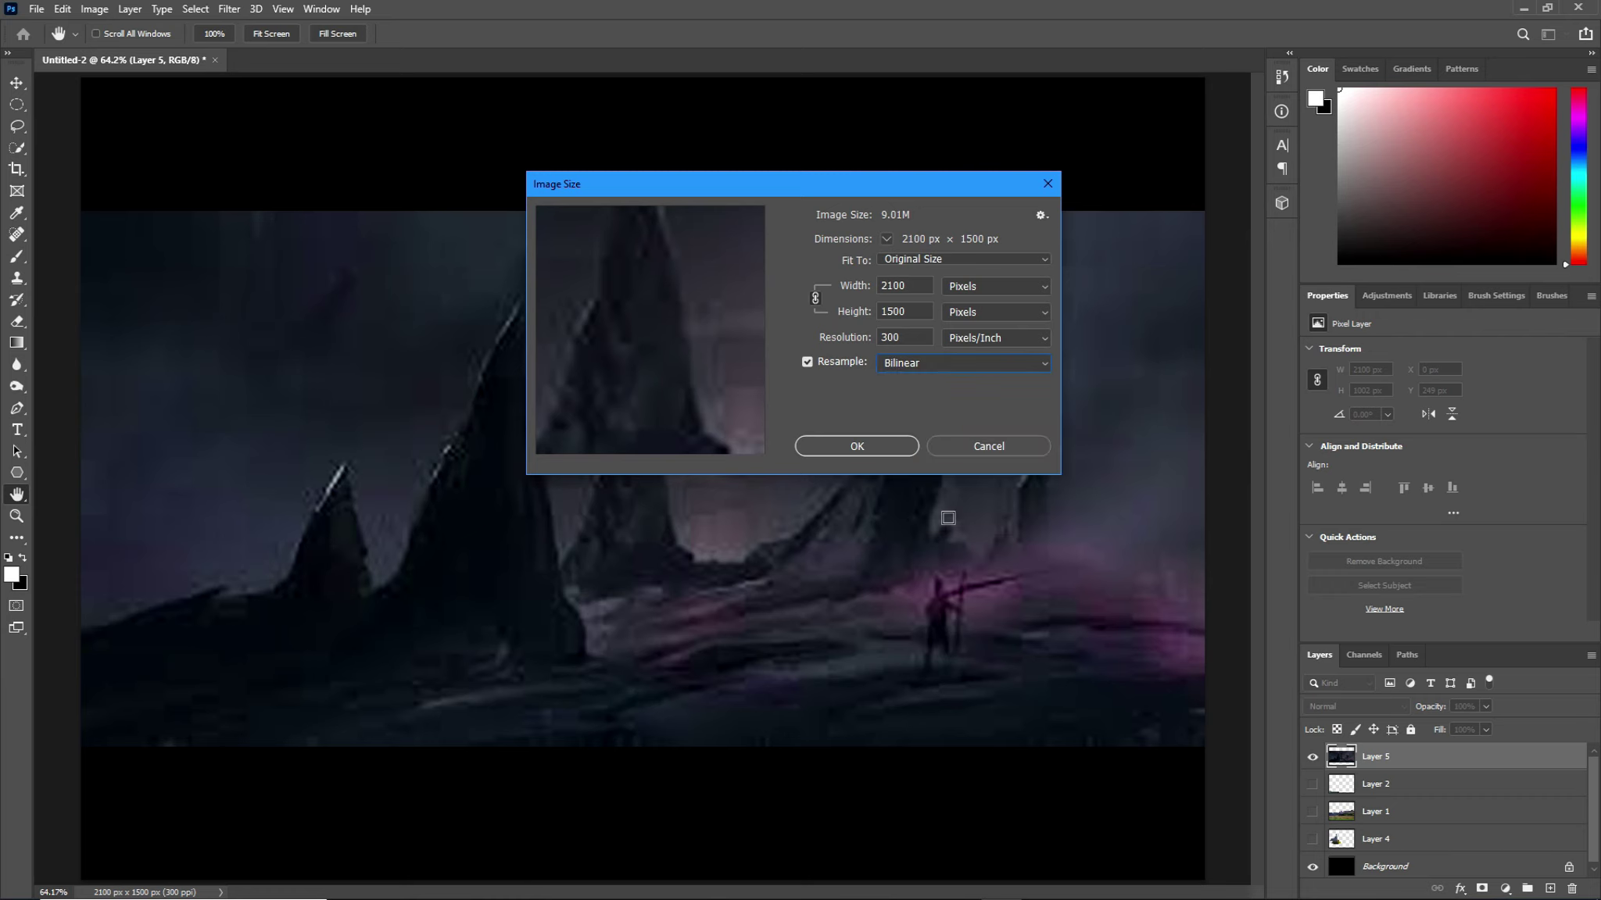
Try Preserve Details, Preserve Details 2.0, Bicubic Smoother and Automatic resampling options
{"action": "left_click", "coordinate": [909, 369]}
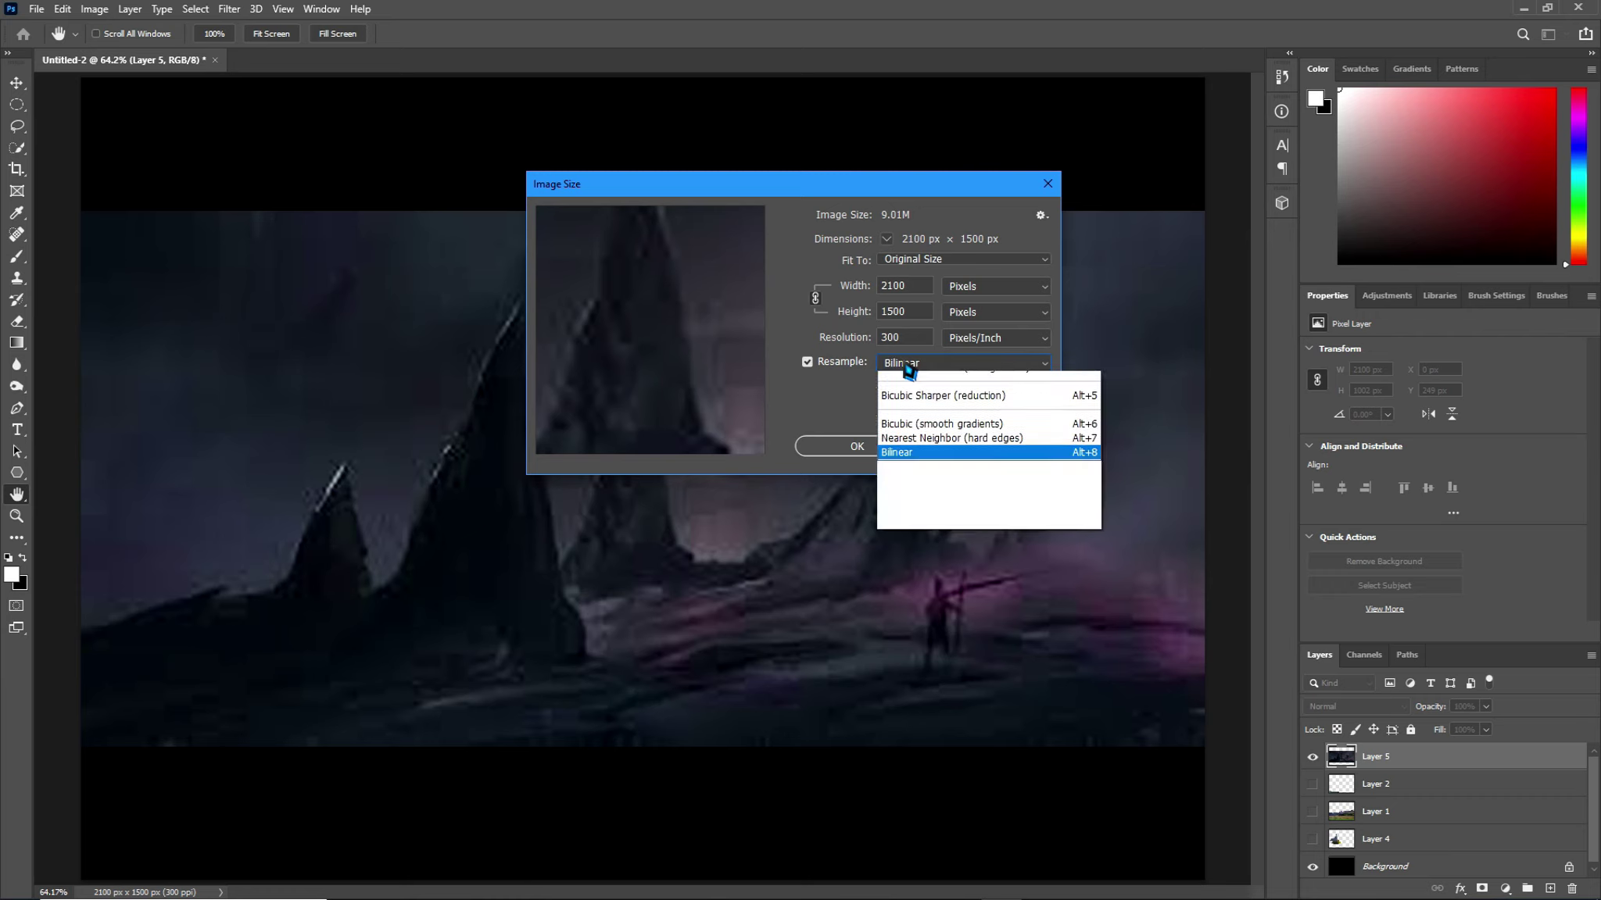
{"action": "left_click", "coordinate": [1013, 410]}
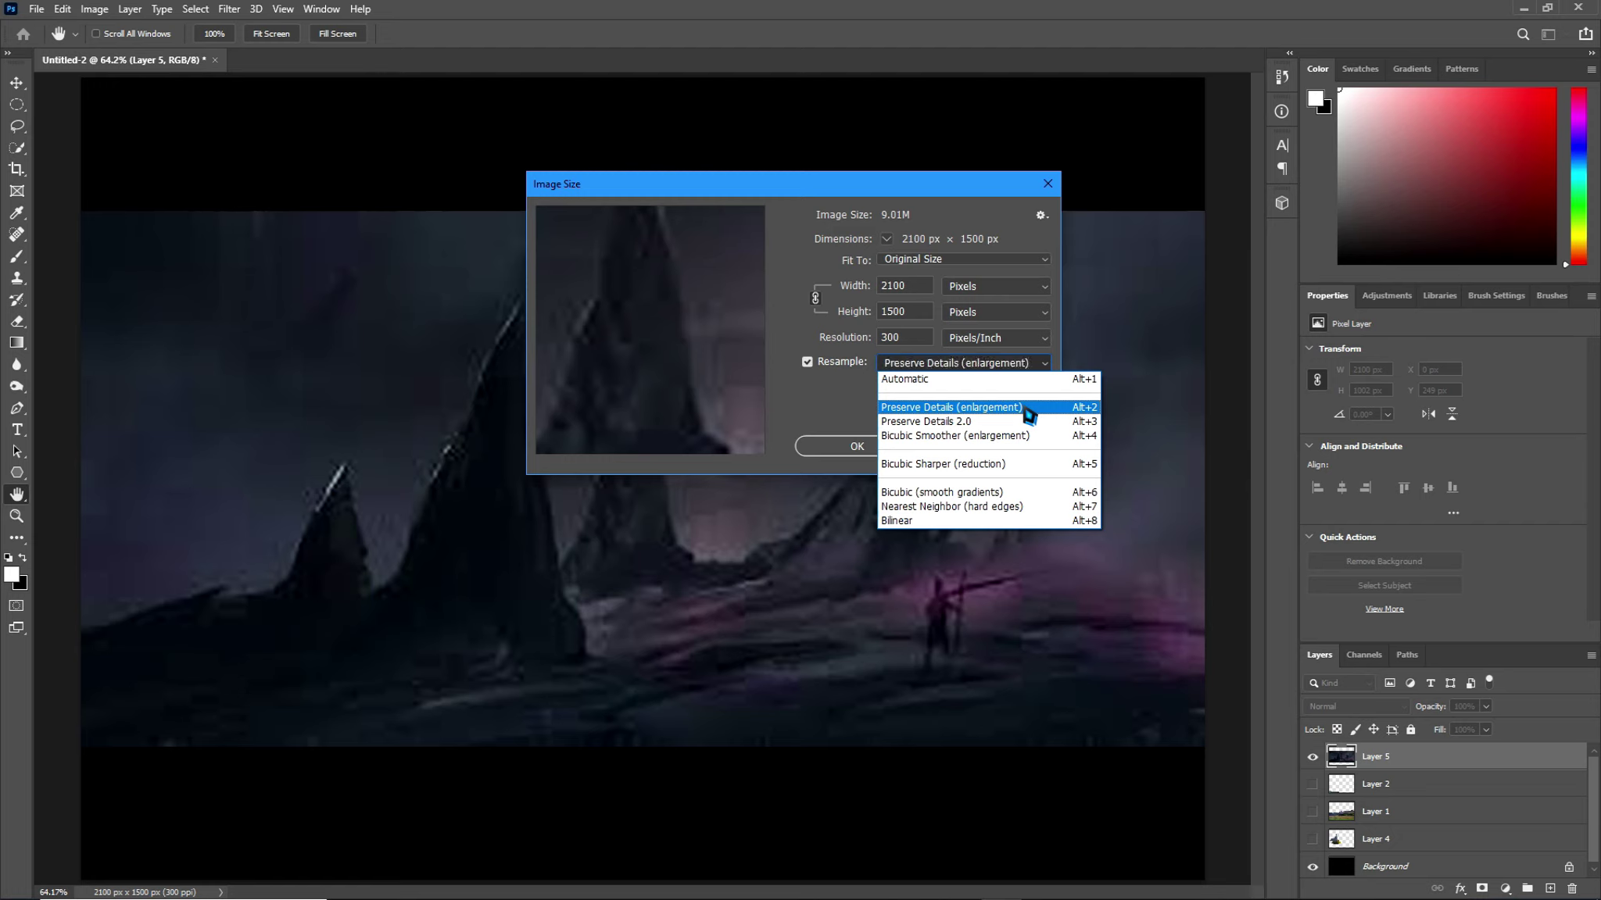
{"action": "left_click", "coordinate": [930, 368]}
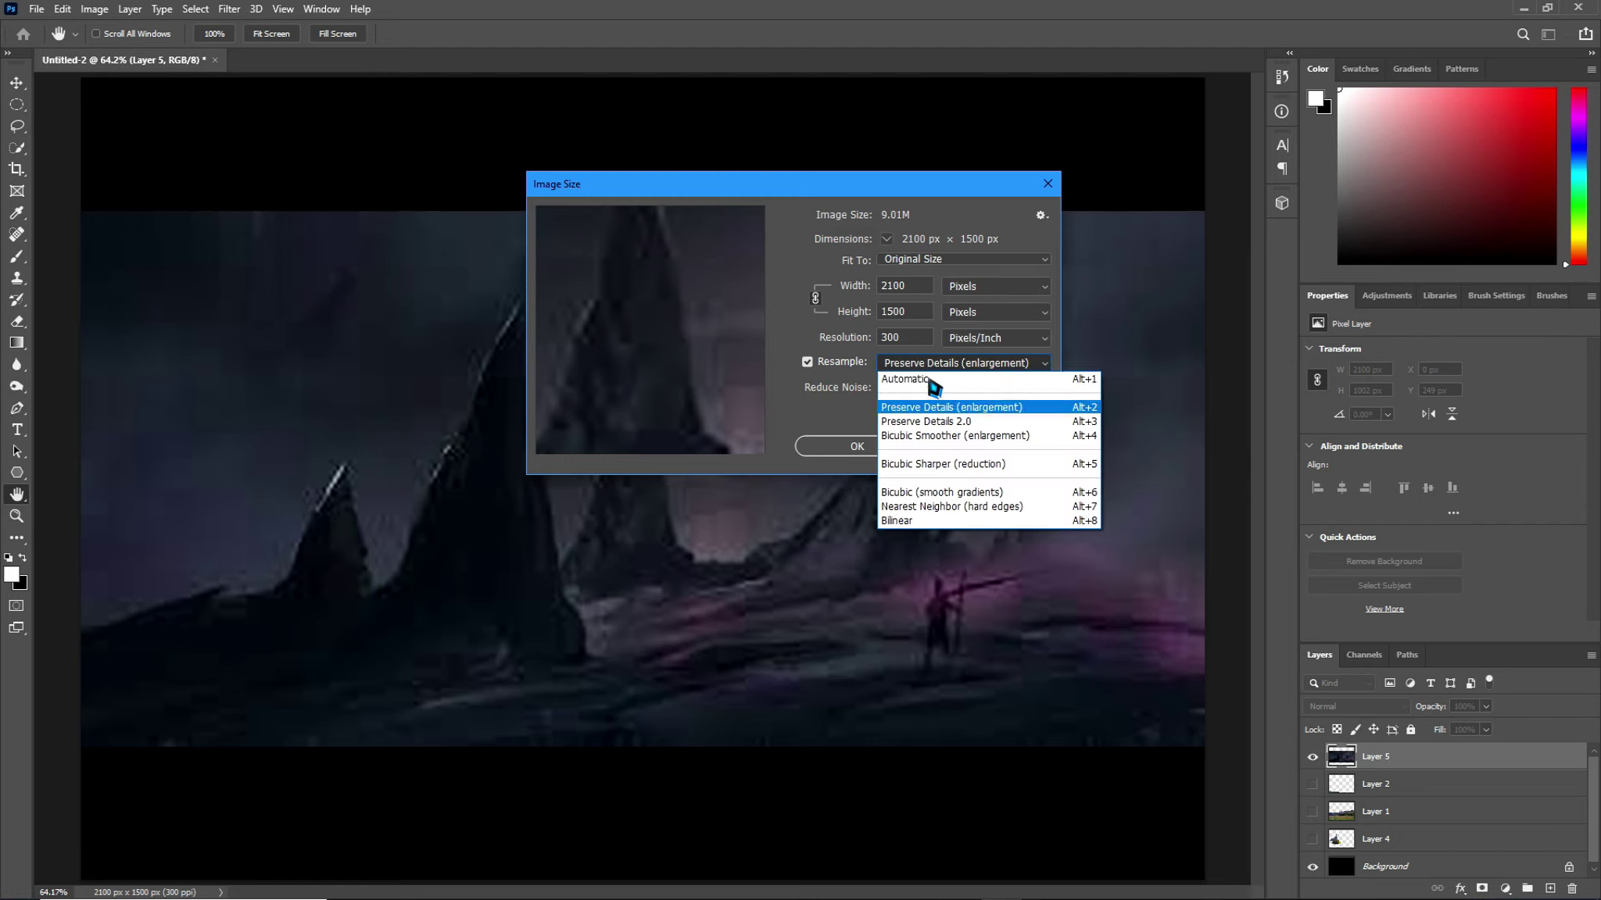
{"action": "left_click", "coordinate": [946, 428]}
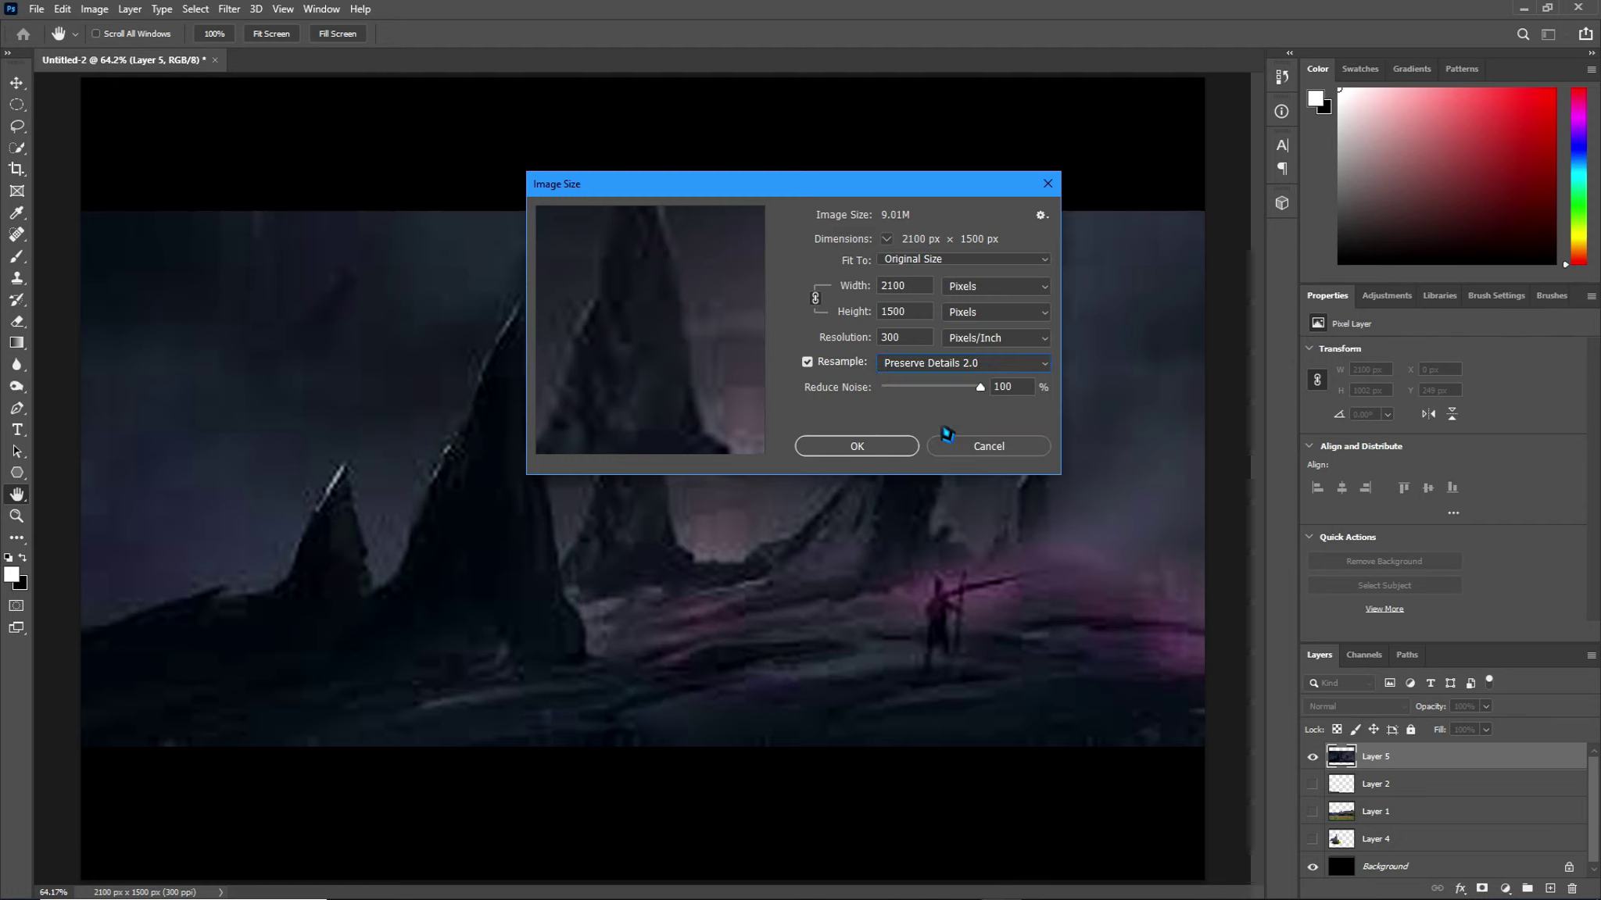
{"action": "left_click", "coordinate": [919, 369]}
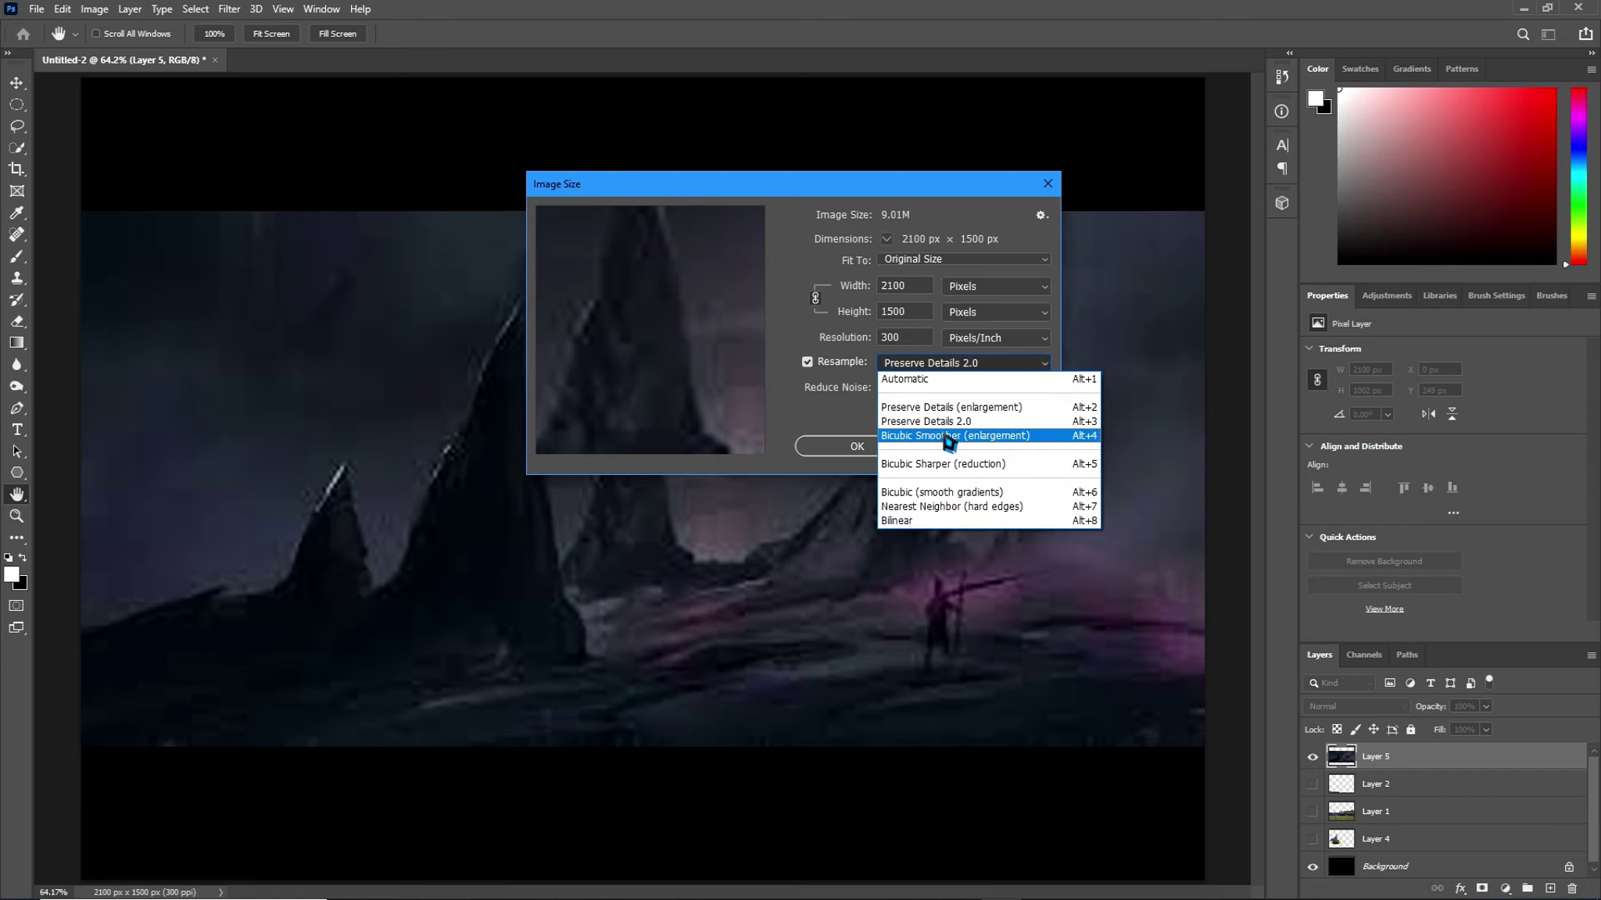
{"action": "left_click", "coordinate": [947, 436]}
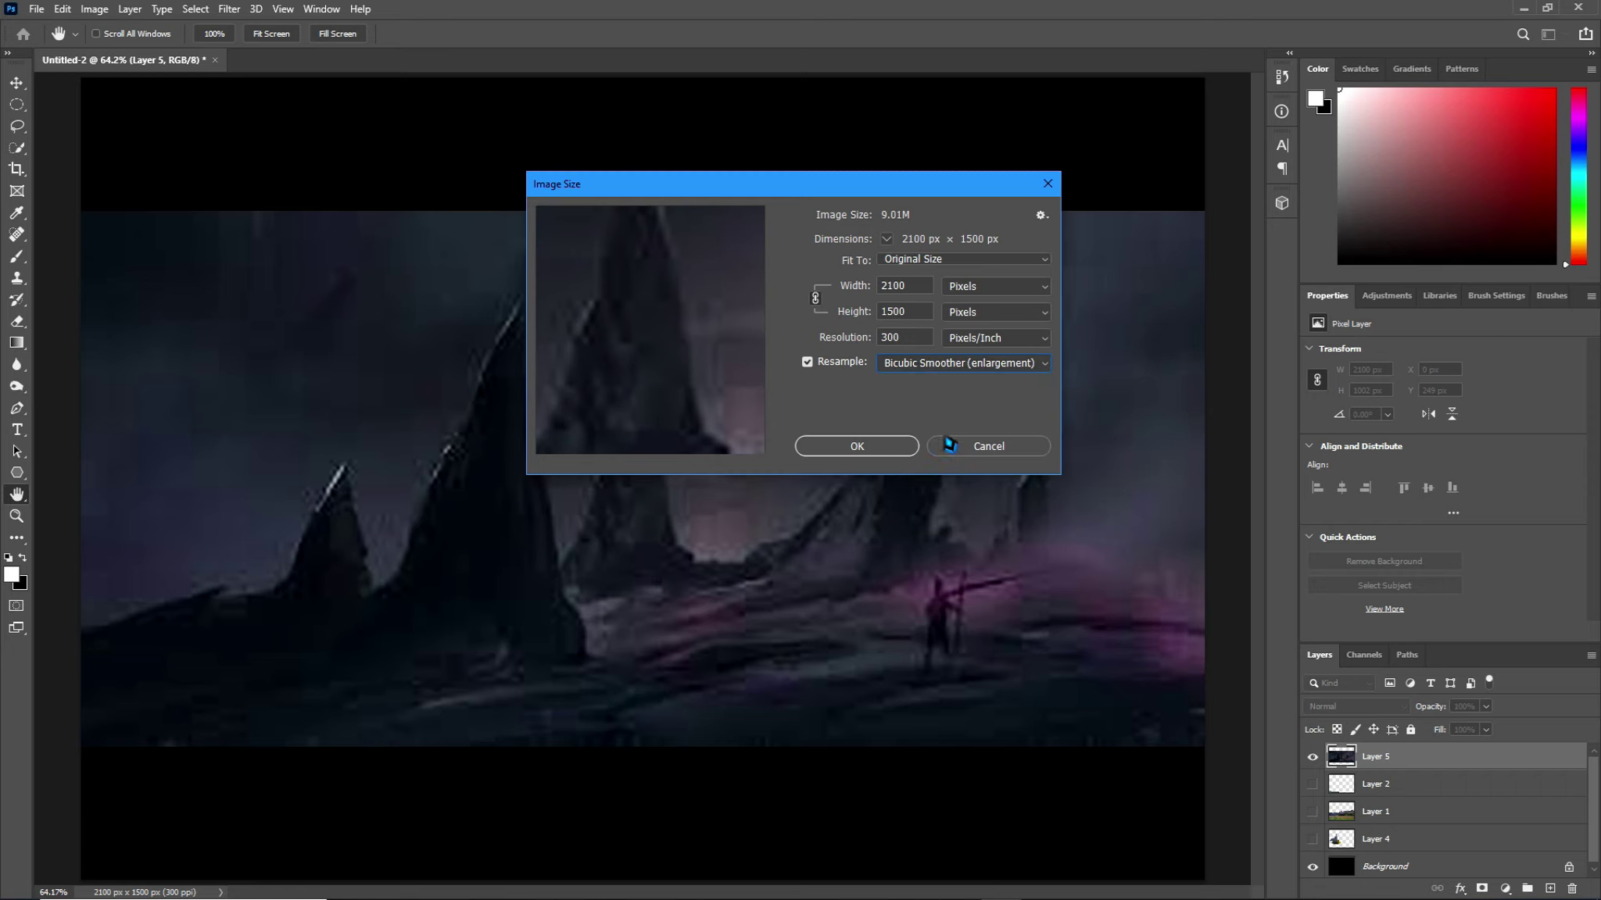
{"action": "left_click", "coordinate": [923, 369]}
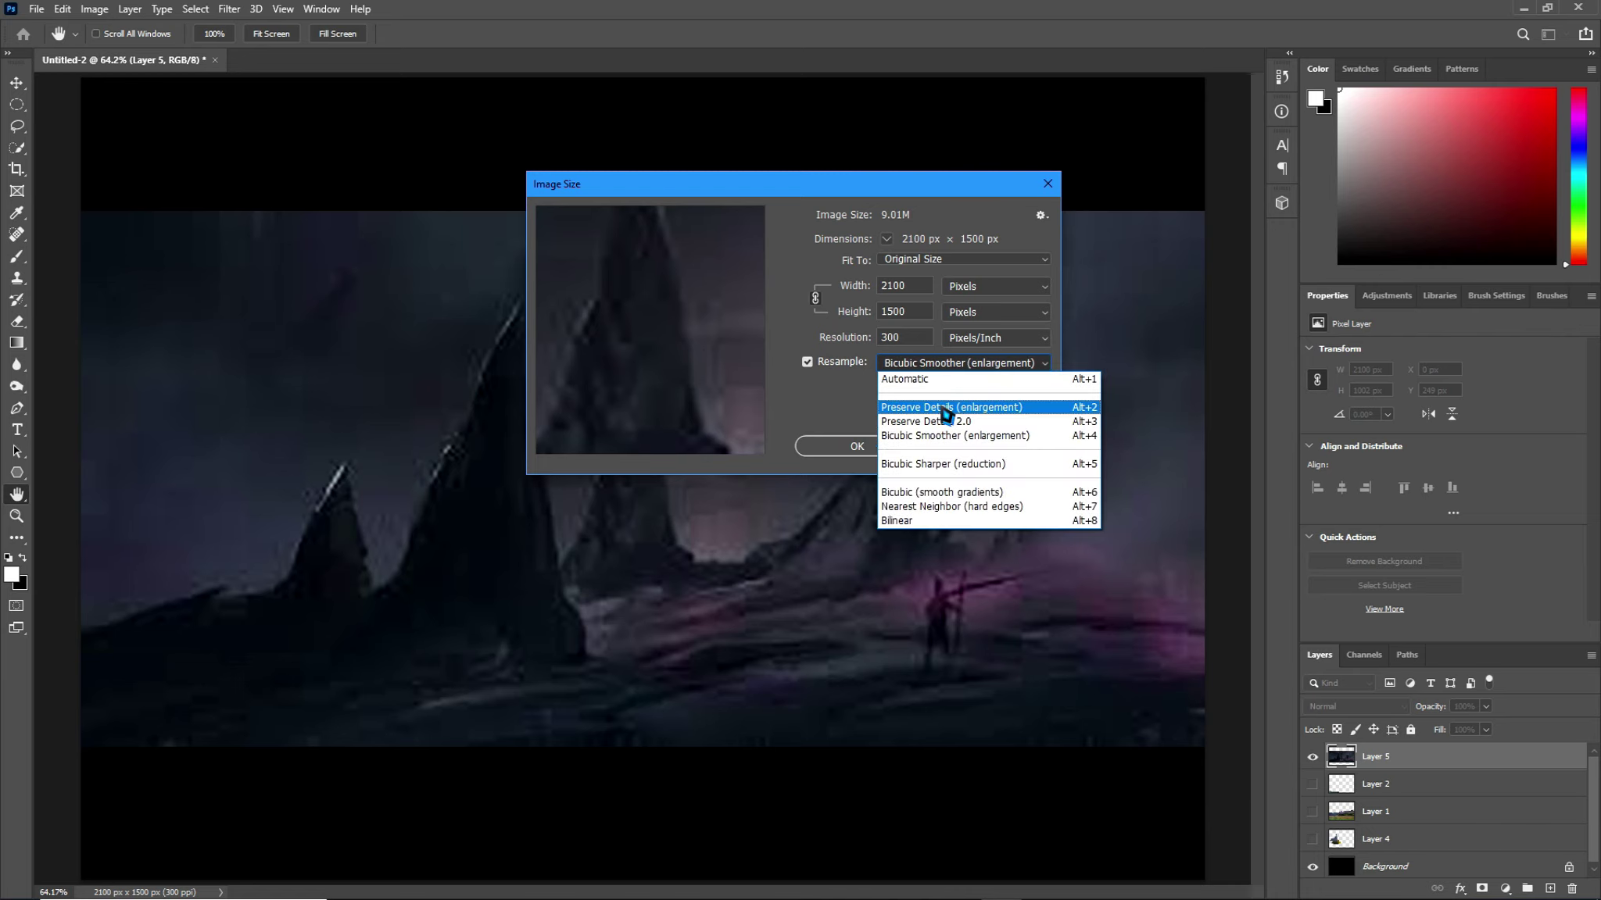
{"action": "left_click", "coordinate": [940, 382]}
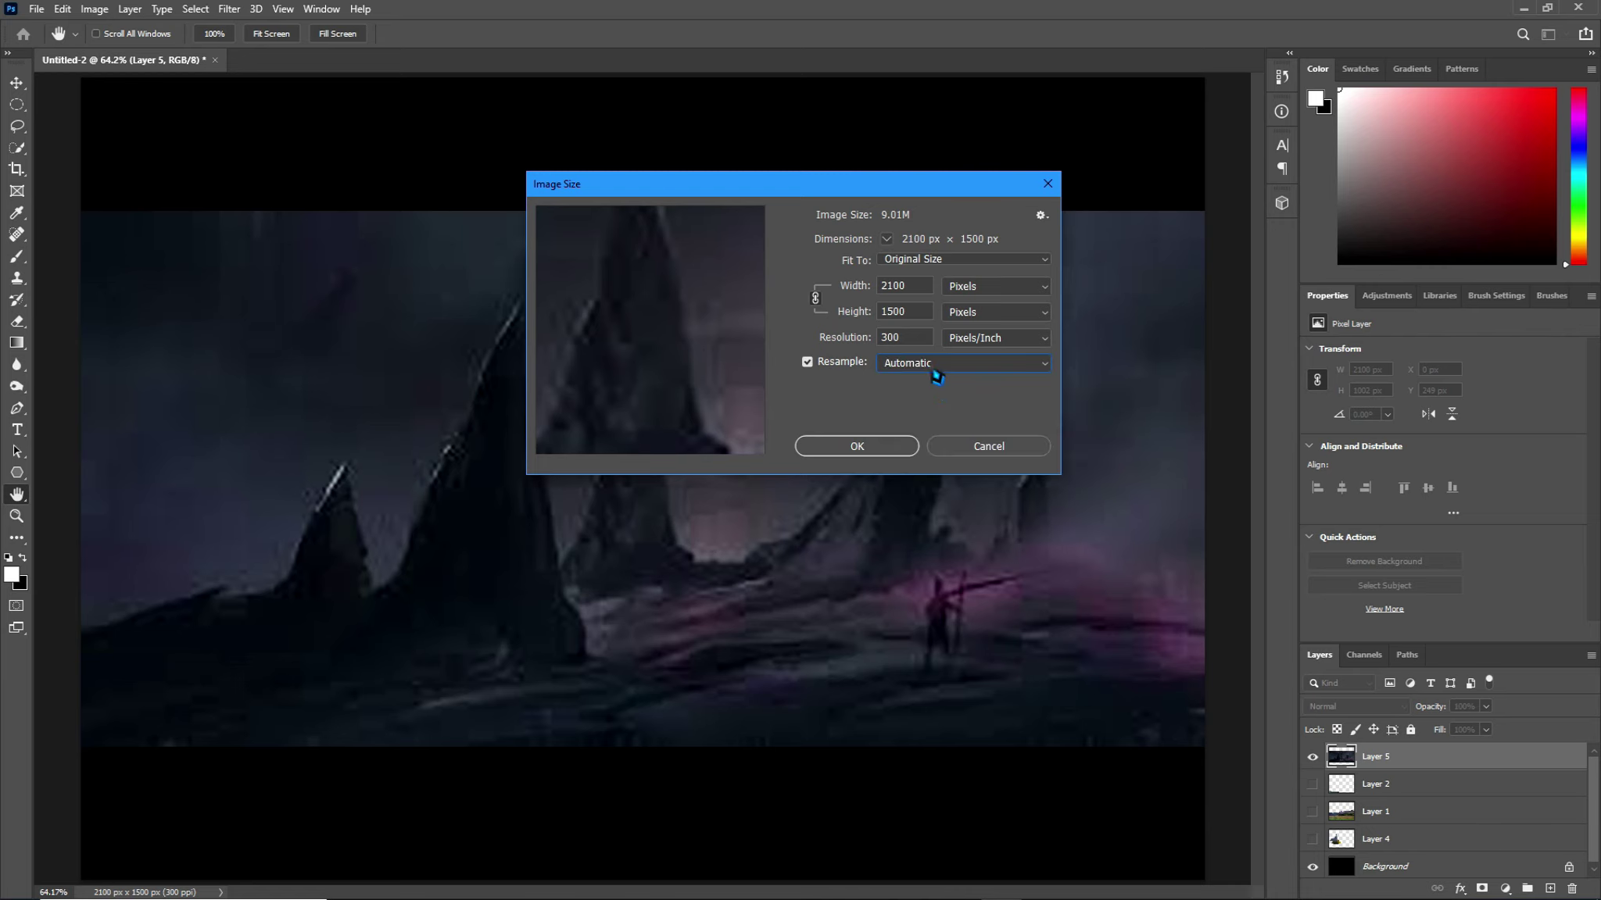
Settle on Preserve Details 2.0 resampling at 2100 × 1500 px and confirm
{"action": "left_click", "coordinate": [934, 372]}
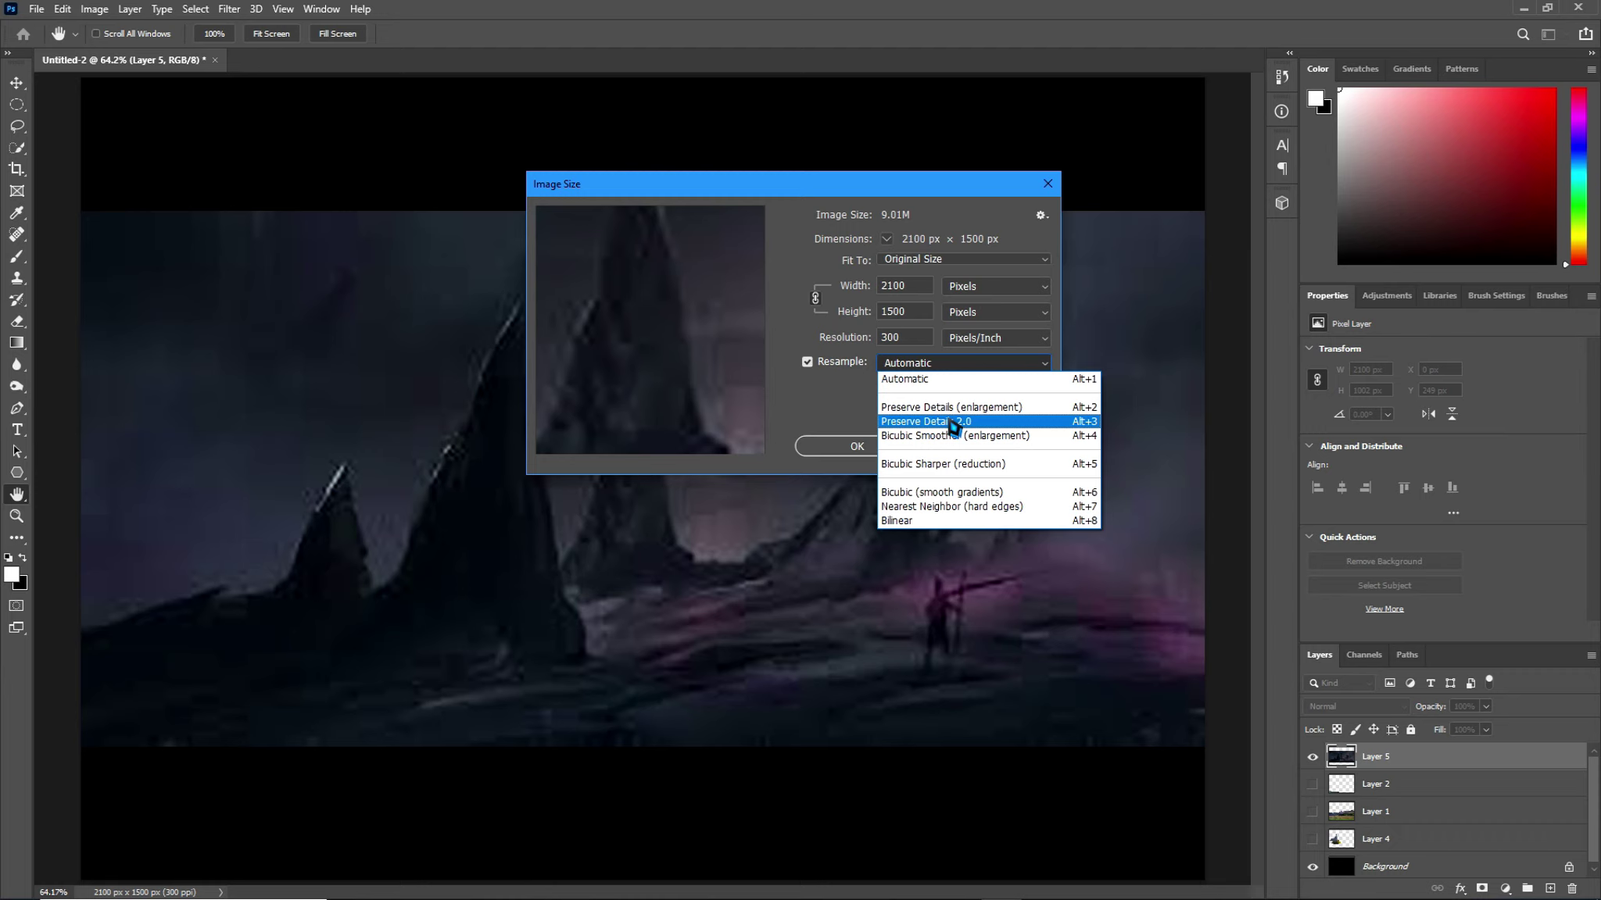
{"action": "left_click", "coordinate": [952, 426]}
{"action": "left_click", "coordinate": [858, 447]}
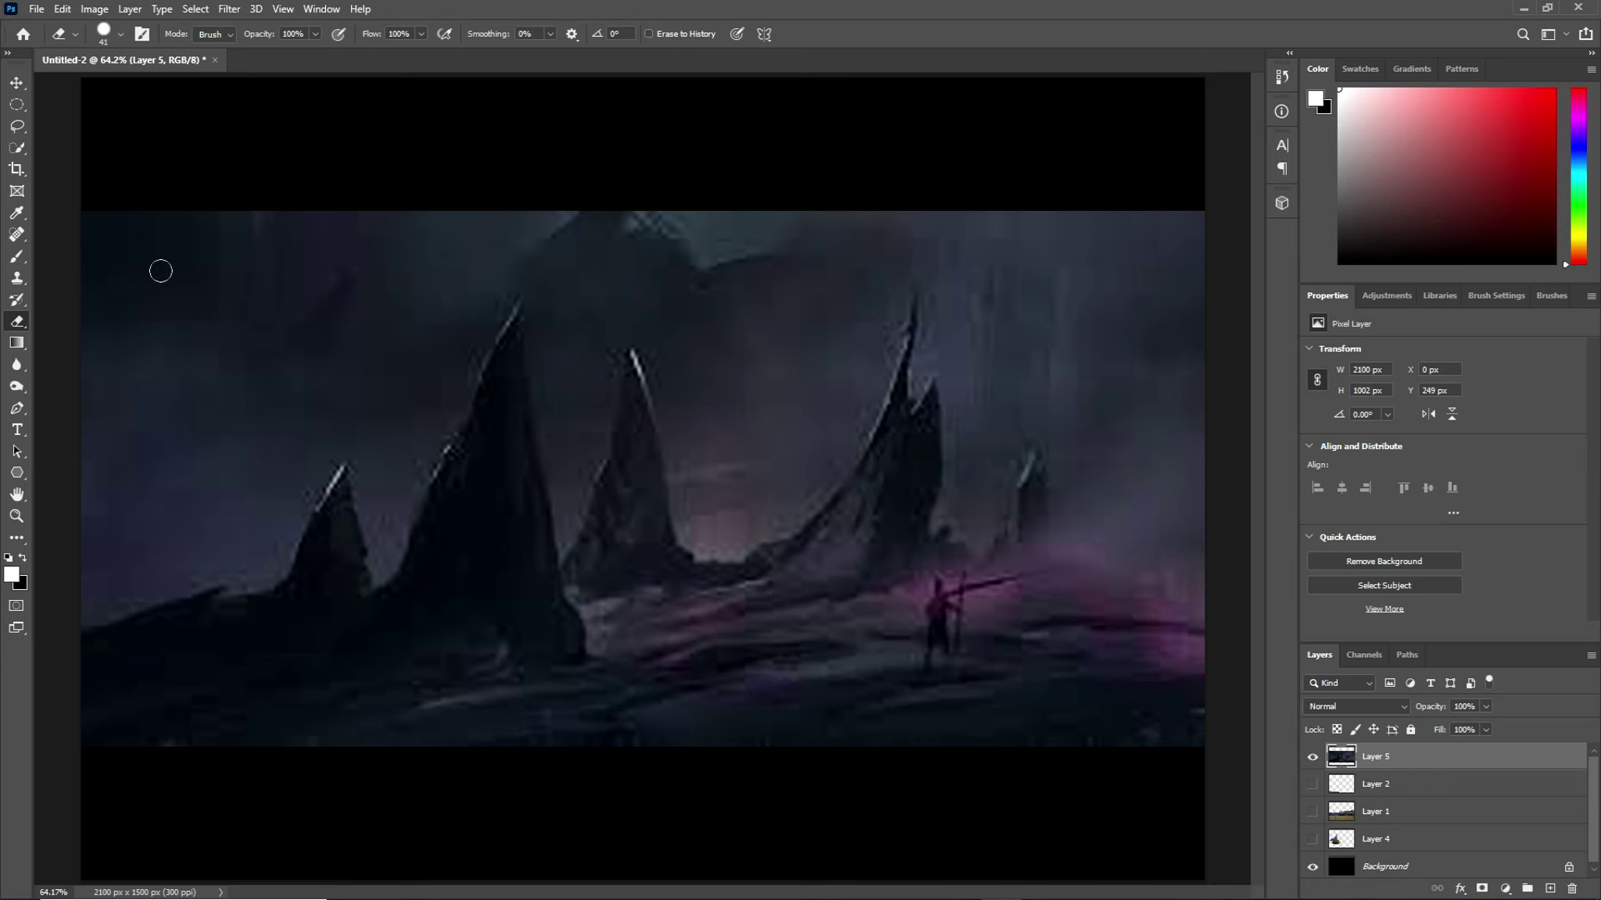
Quick-select the left rock spires and foreground, trimming the selection's right and bottom edges
{"action": "left_click", "coordinate": [17, 147]}
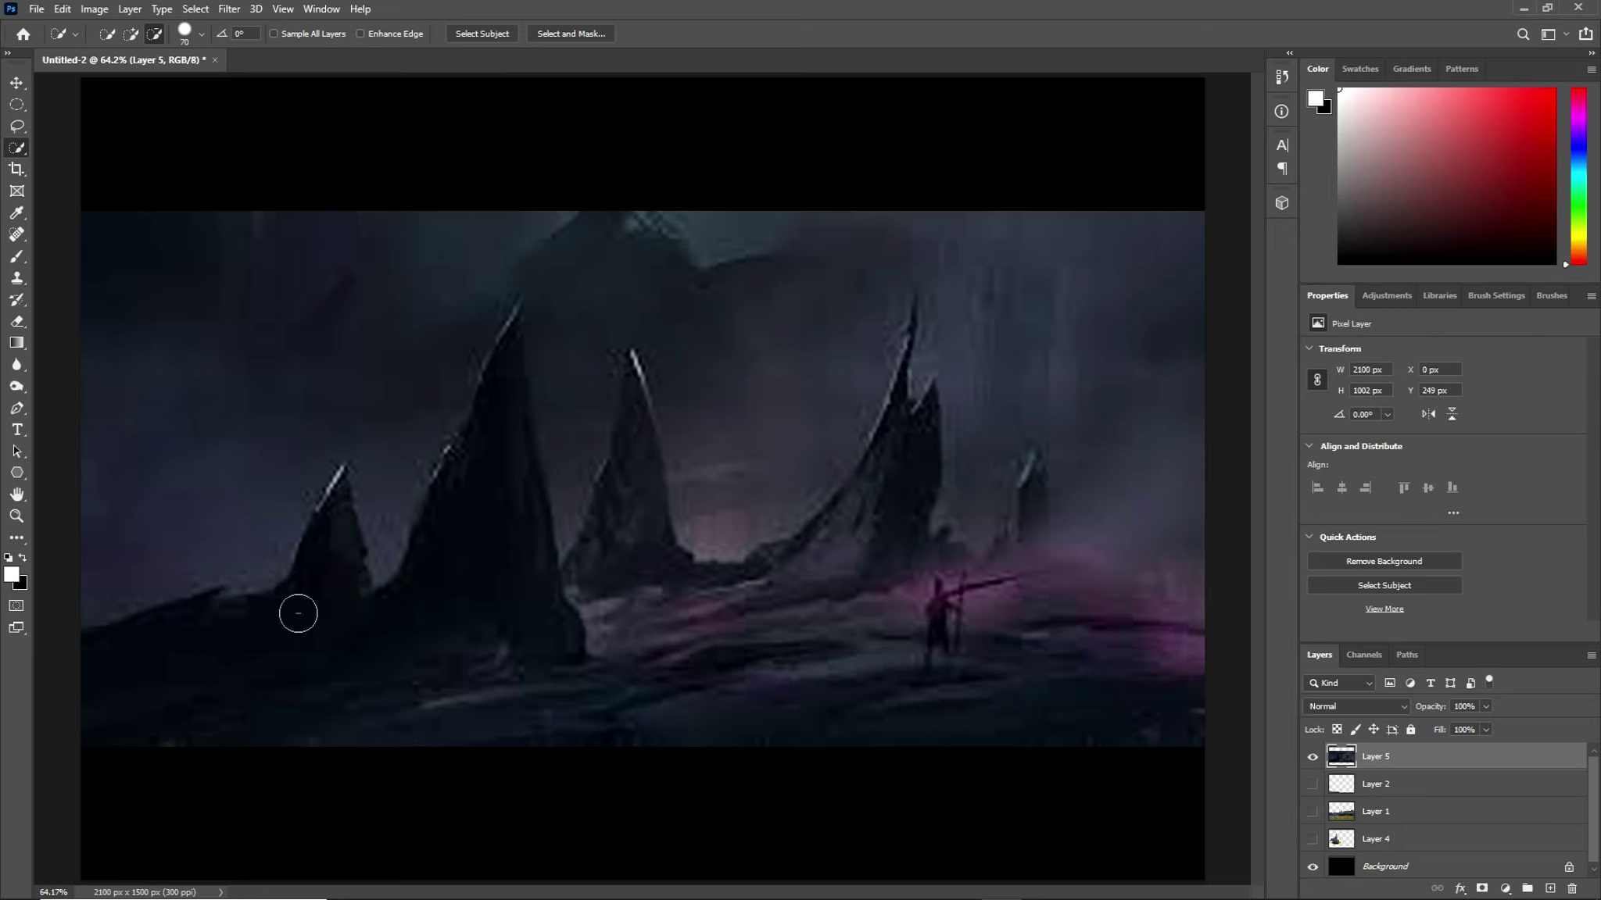
{"action": "left_click", "coordinate": [130, 33]}
{"action": "mouse_move", "coordinate": [168, 616]}
{"action": "left_mouse_down"}
{"action": "mouse_move", "coordinate": [388, 621]}
{"action": "mouse_move", "coordinate": [516, 381]}
{"action": "mouse_move", "coordinate": [566, 401]}
{"action": "left_mouse_up"}
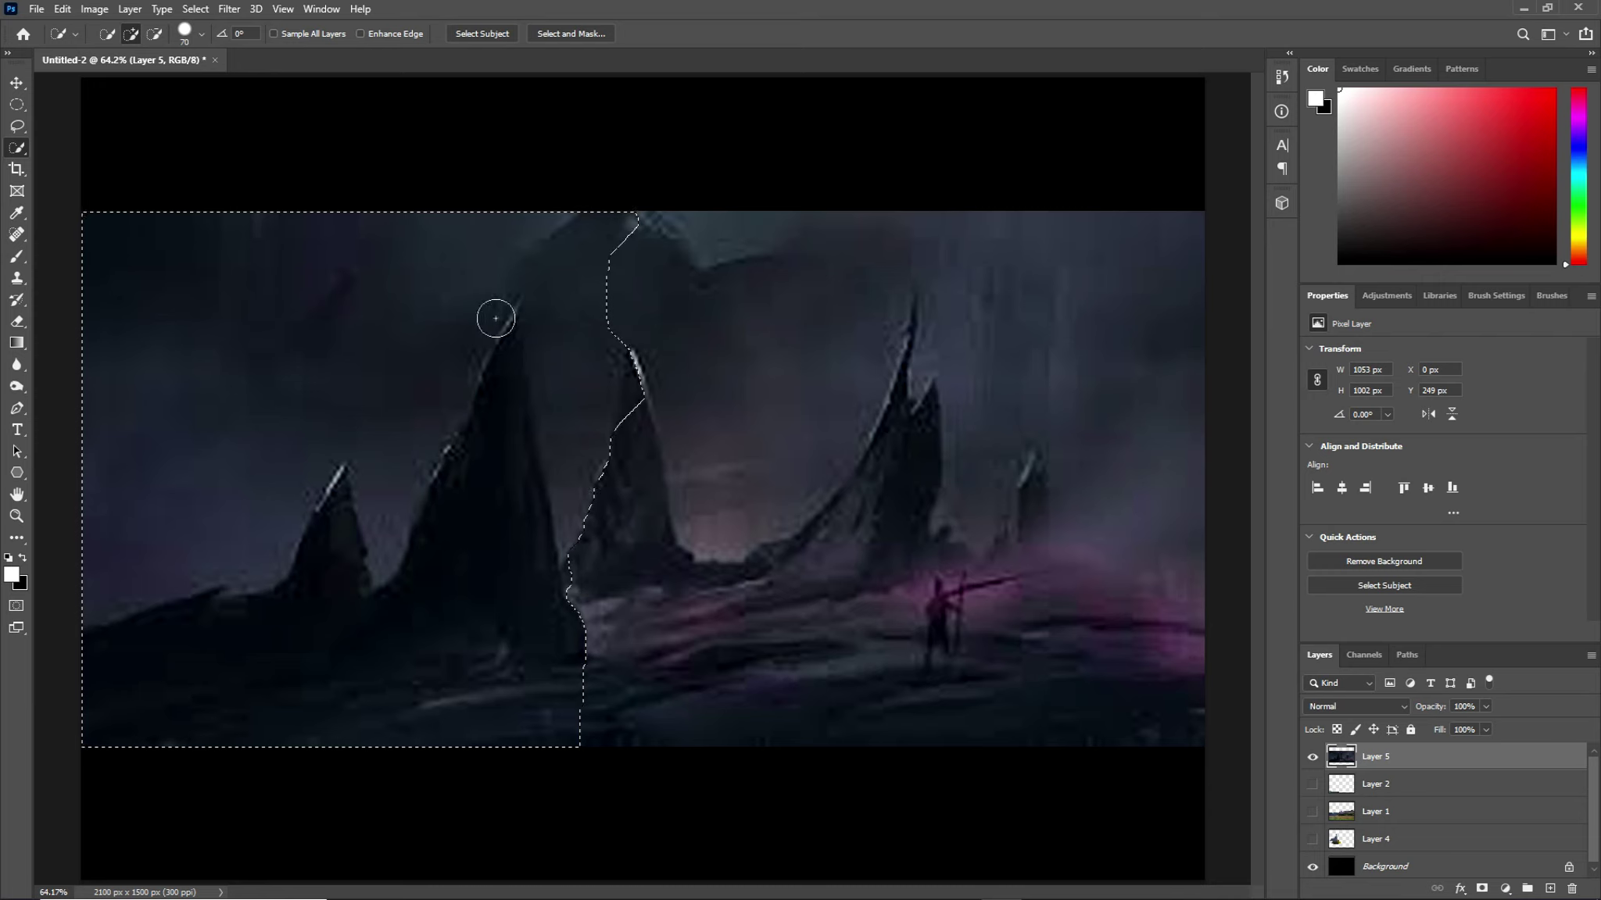
{"action": "mouse_move", "coordinate": [625, 214]}
{"action": "left_mouse_down"}
{"action": "mouse_move", "coordinate": [553, 276]}
{"action": "mouse_move", "coordinate": [580, 469]}
{"action": "left_mouse_up"}
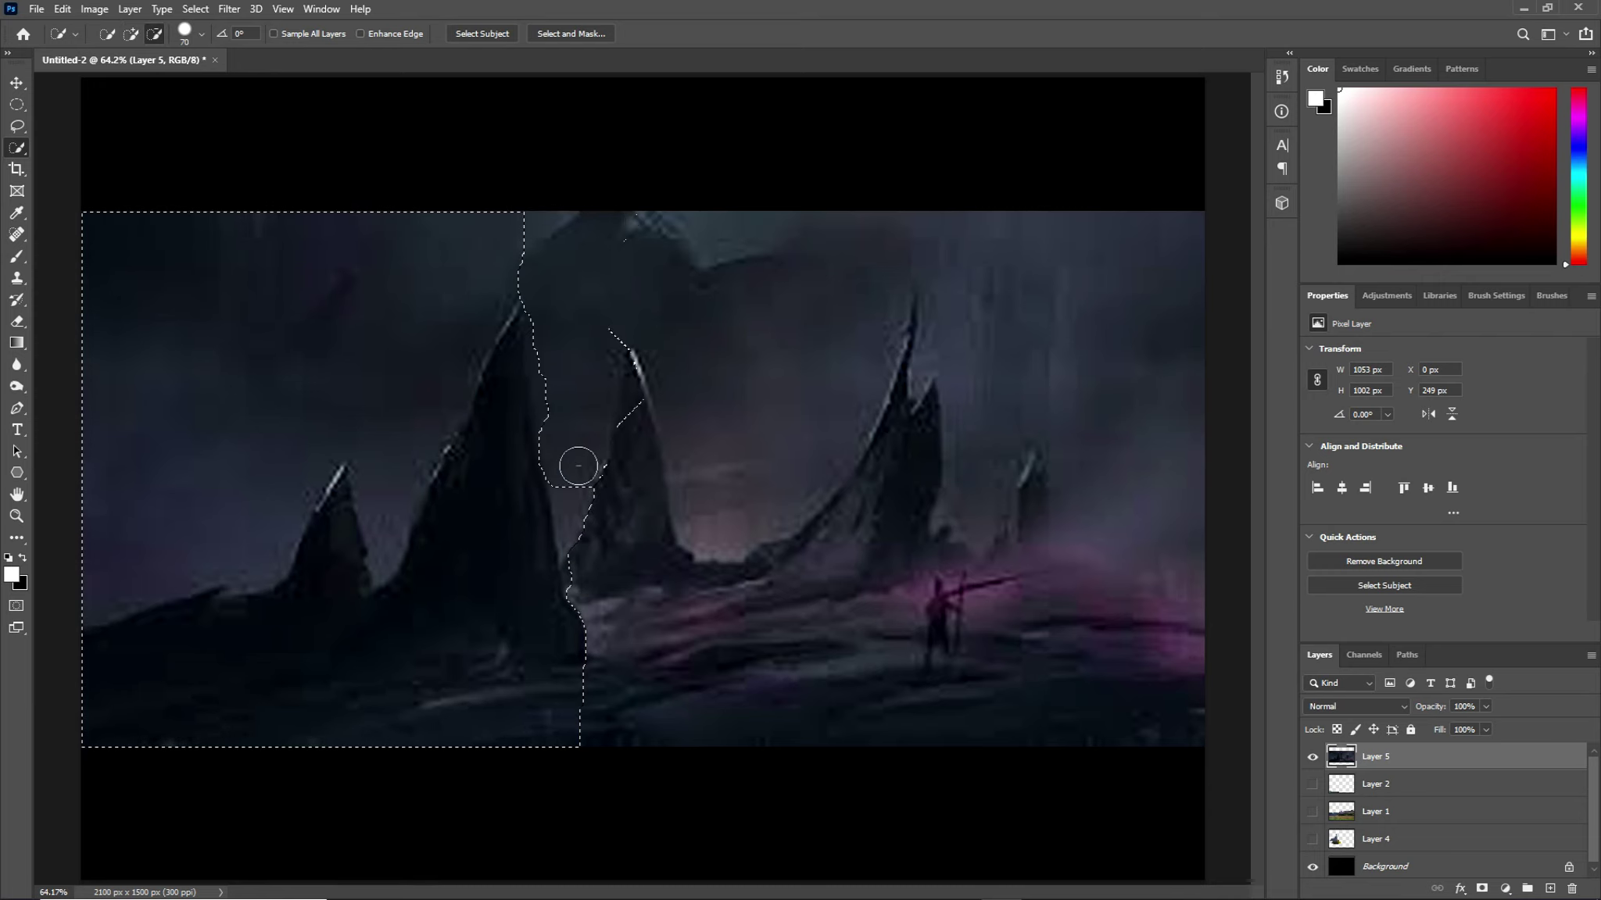
{"action": "left_click_drag", "start_coordinate": [607, 332], "coordinate": [588, 572]}
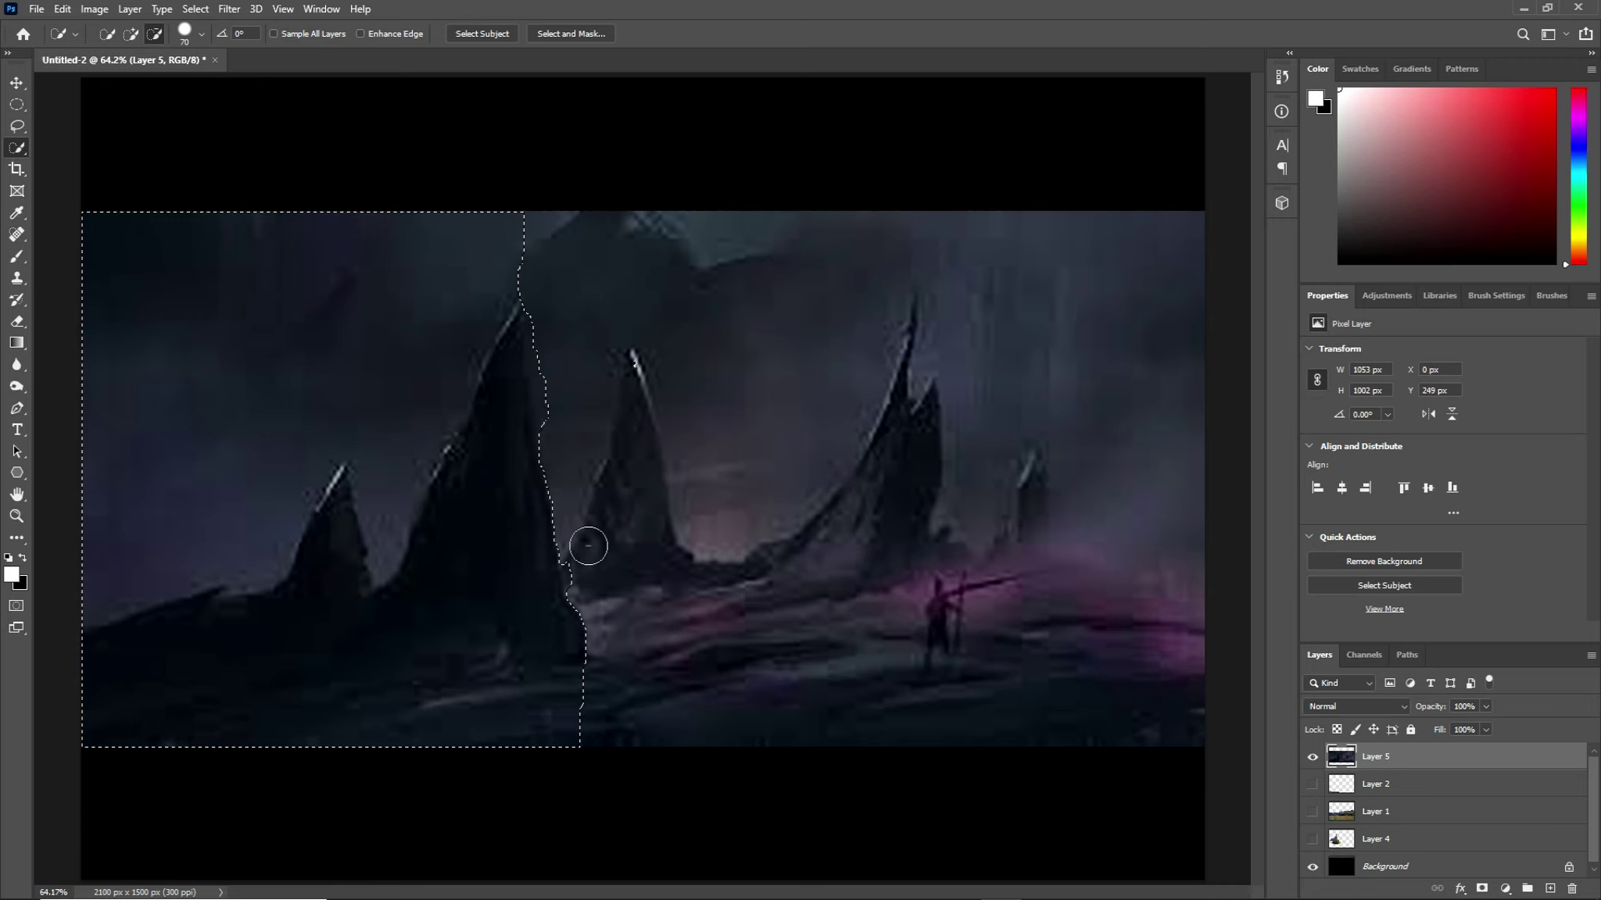
{"action": "mouse_move", "coordinate": [618, 707]}
{"action": "left_mouse_down"}
{"action": "mouse_move", "coordinate": [86, 689]}
{"action": "mouse_move", "coordinate": [100, 708]}
{"action": "left_mouse_up"}
{"action": "left_click_drag", "start_coordinate": [444, 693], "coordinate": [171, 716]}
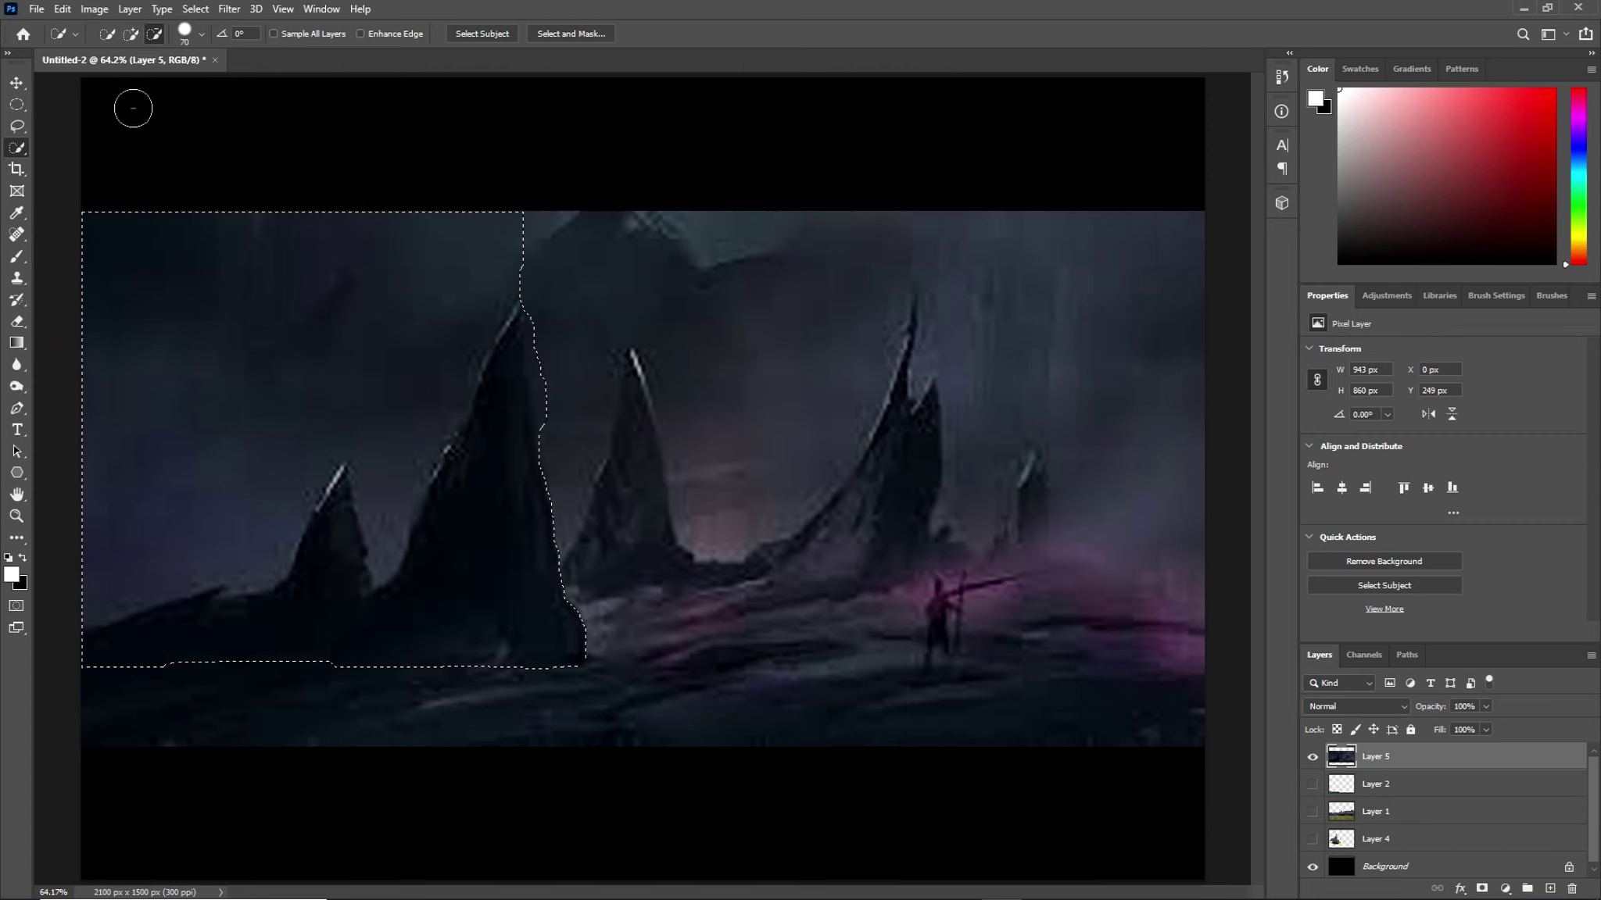
Remove the upper-left sky from the selection and add the small left peak
{"action": "left_click", "coordinate": [131, 35]}
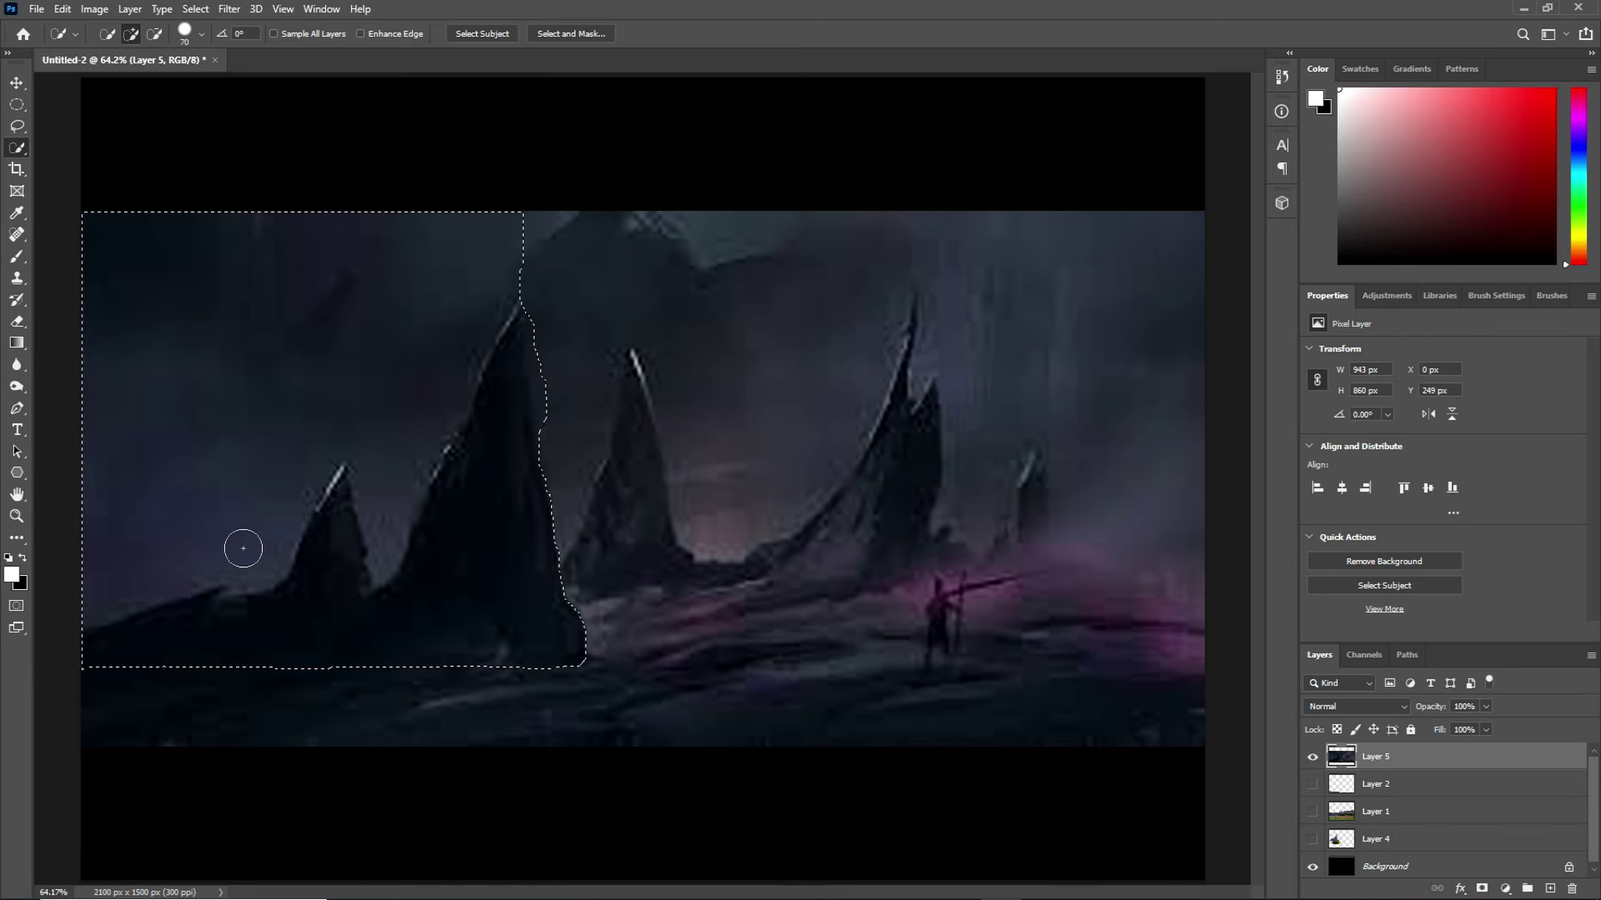
{"action": "left_click", "coordinate": [154, 33]}
{"action": "mouse_move", "coordinate": [129, 215]}
{"action": "left_mouse_down"}
{"action": "mouse_move", "coordinate": [95, 217]}
{"action": "mouse_move", "coordinate": [146, 494]}
{"action": "mouse_move", "coordinate": [140, 553]}
{"action": "mouse_move", "coordinate": [372, 393]}
{"action": "mouse_move", "coordinate": [383, 577]}
{"action": "left_mouse_up"}
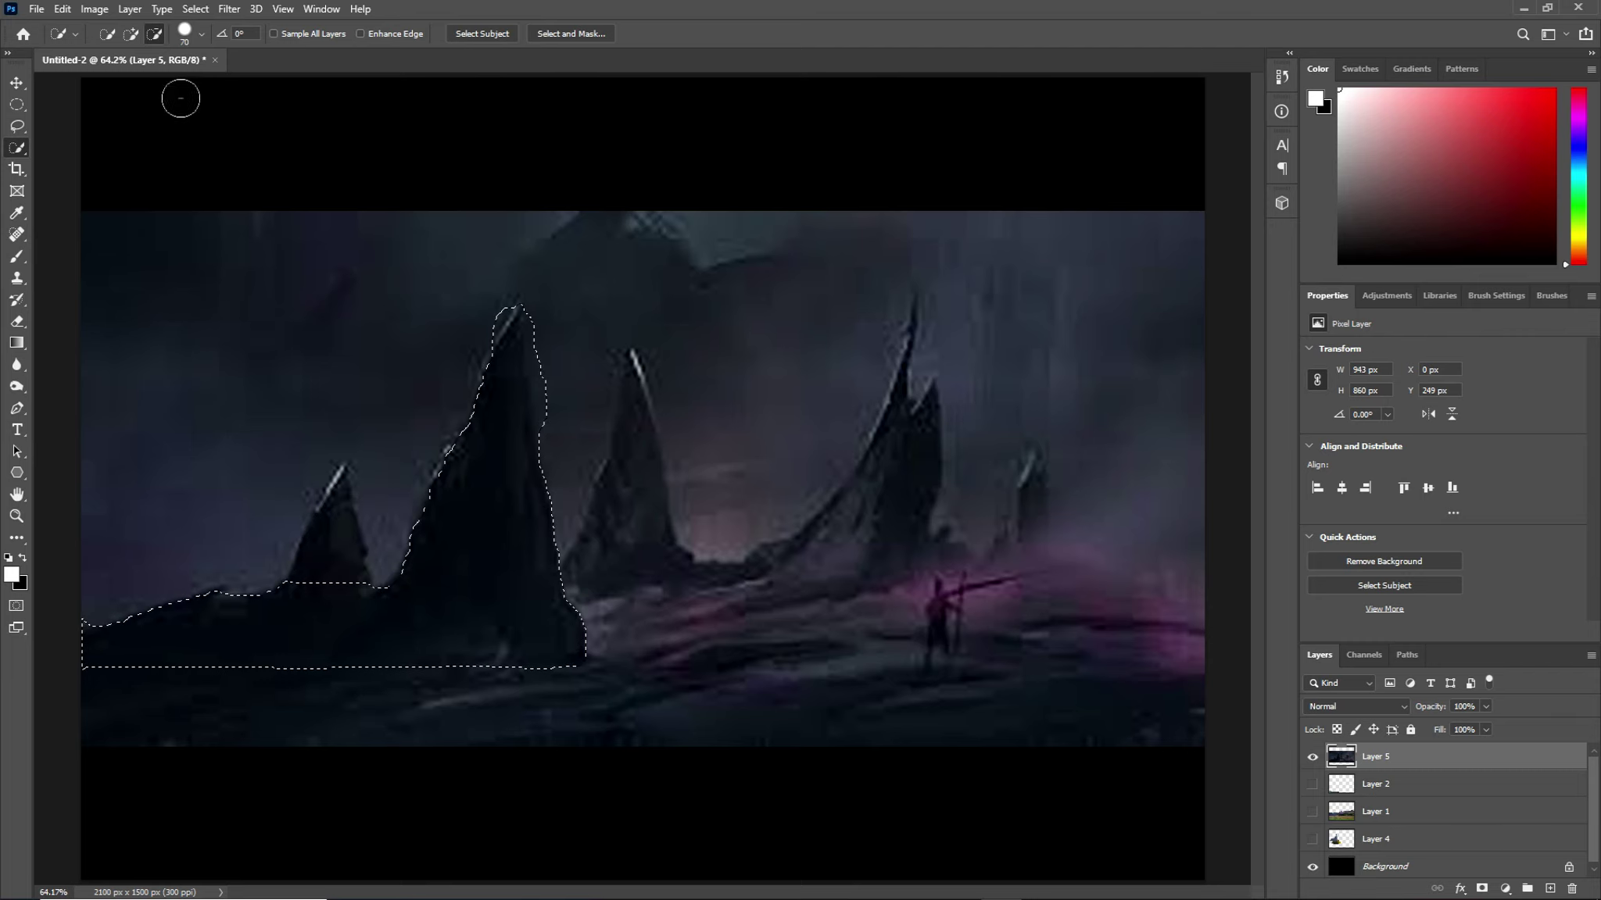
{"action": "left_click", "coordinate": [131, 35]}
{"action": "left_click_drag", "start_coordinate": [312, 584], "coordinate": [335, 531]}
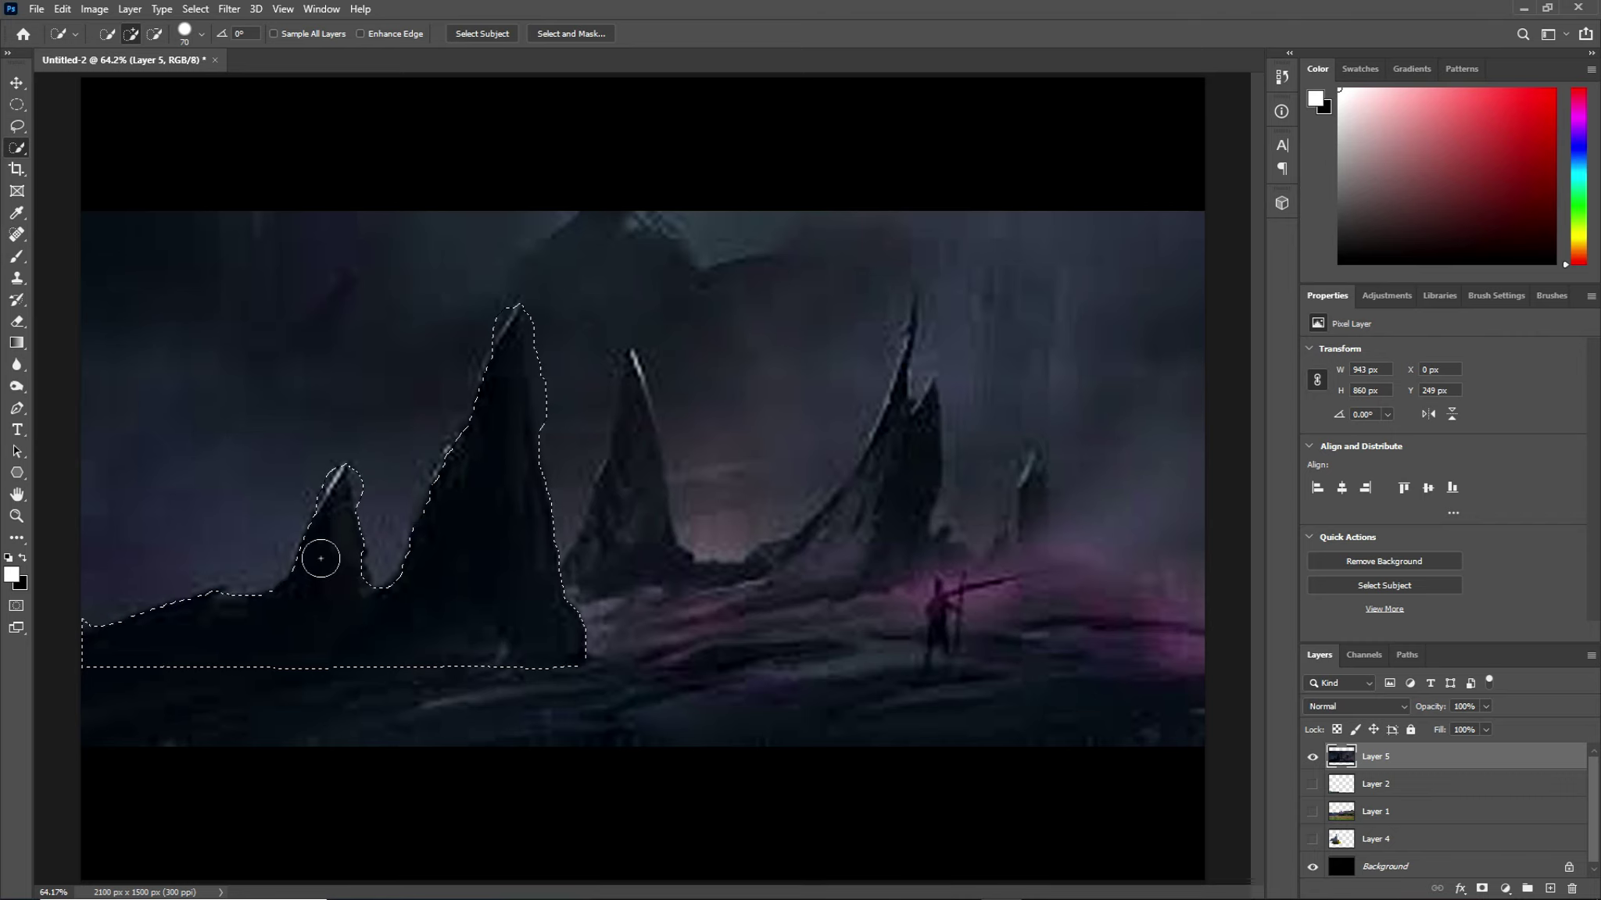
{"action": "left_click", "coordinate": [155, 34]}
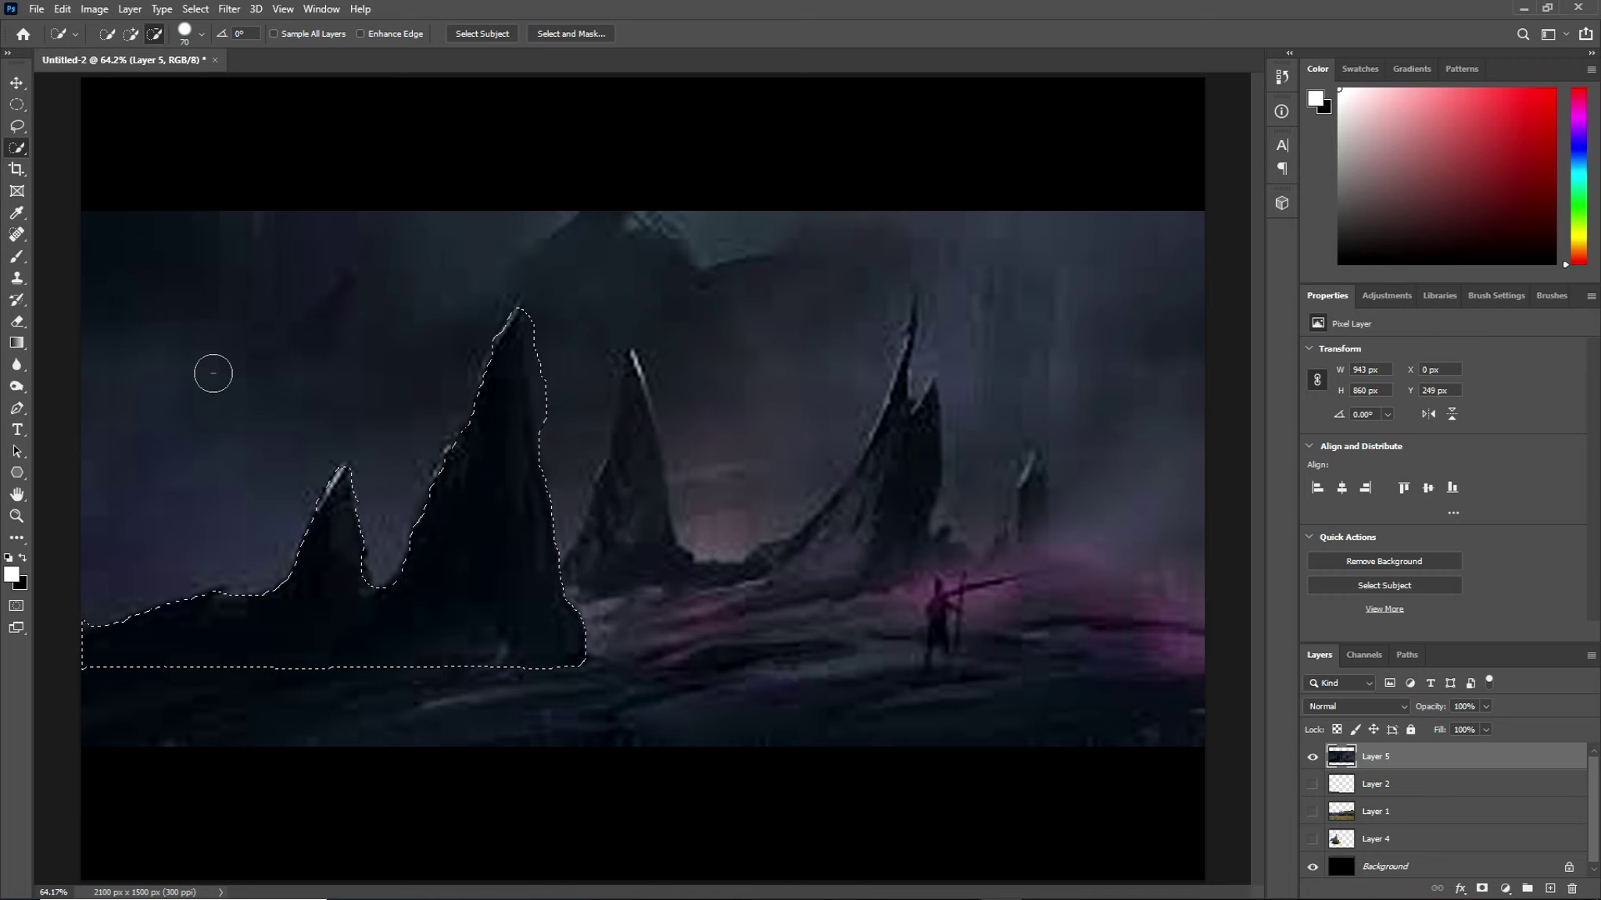
Widen the selection along the left peak, copy it to new Layer 6, then reselect Layer 5
{"action": "right_click", "coordinate": [479, 614]}
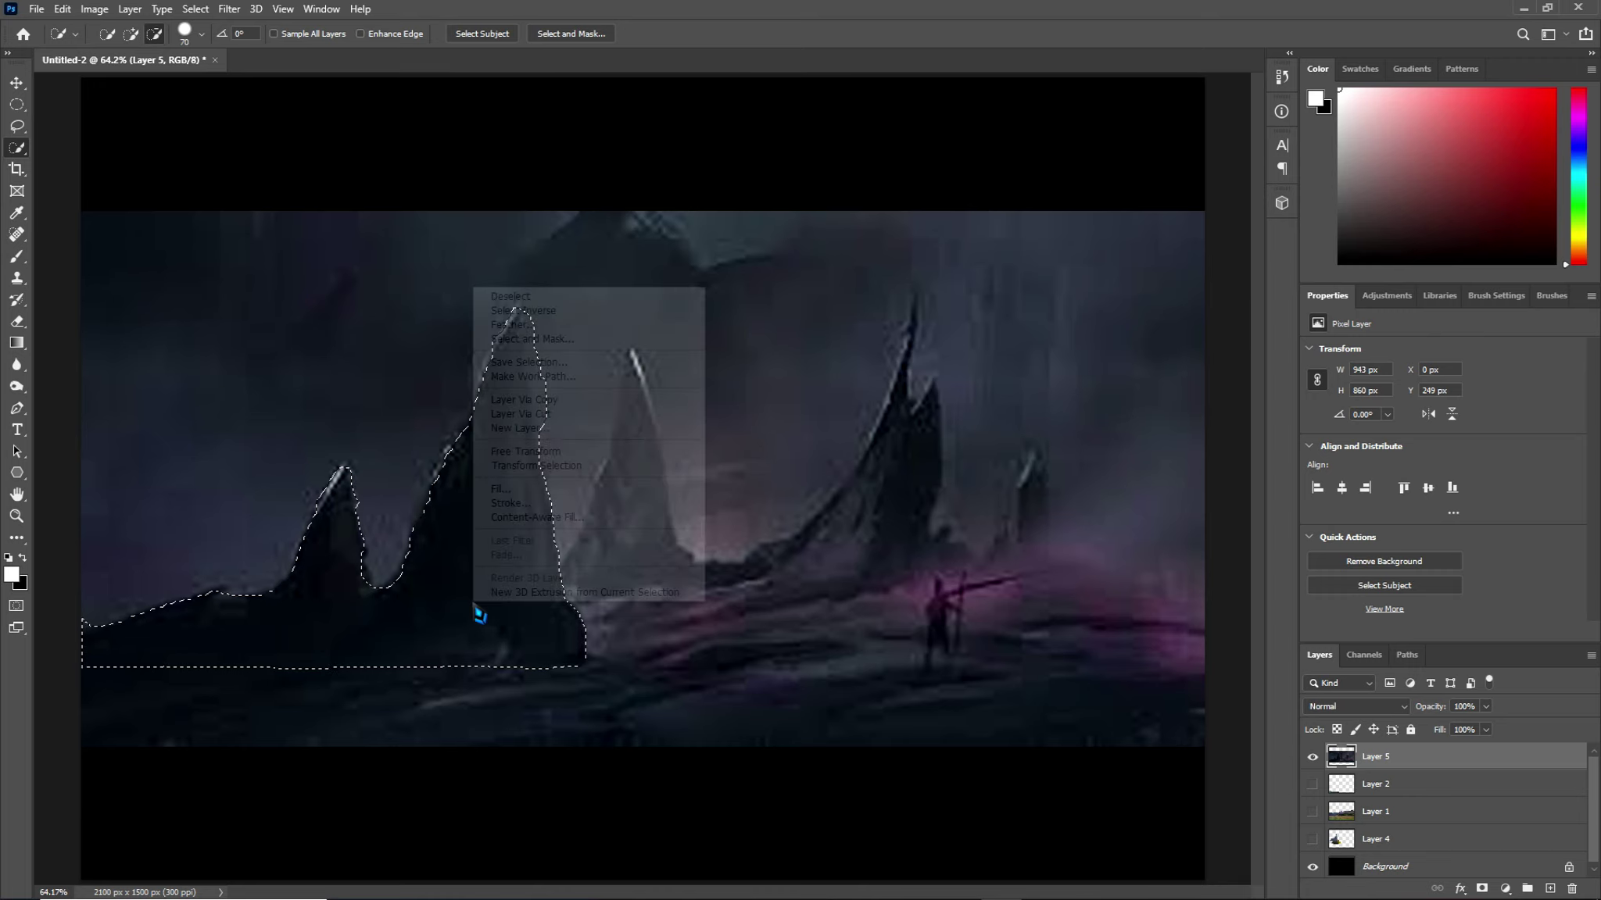
{"action": "left_click", "coordinate": [1431, 774]}
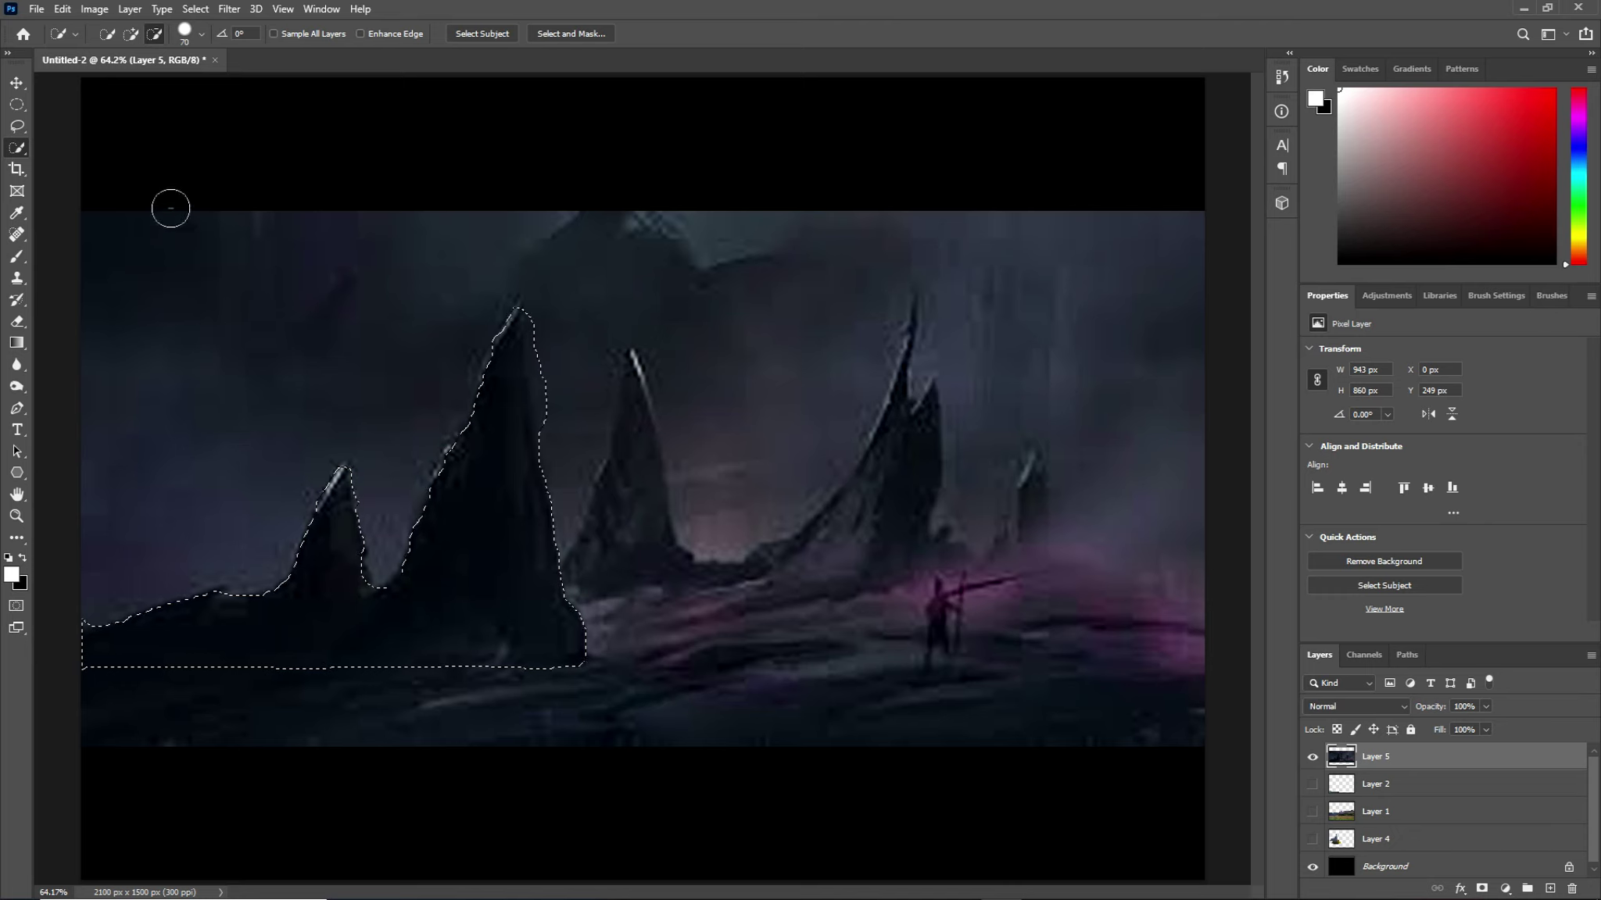
{"action": "left_click", "coordinate": [130, 33]}
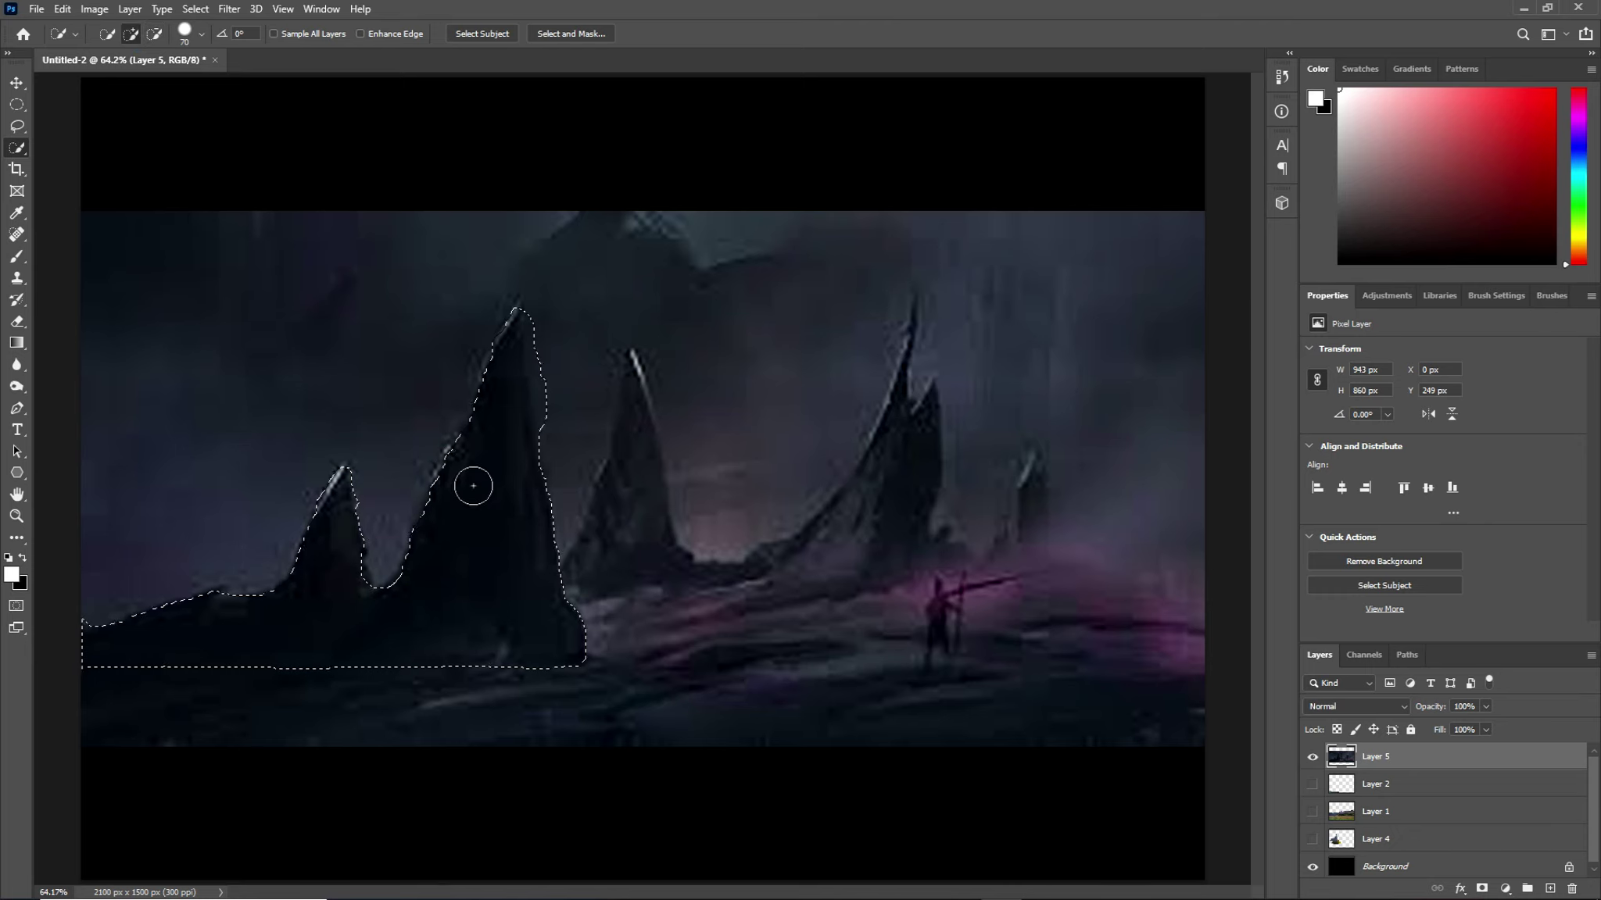
{"action": "left_click_drag", "start_coordinate": [454, 481], "coordinate": [441, 515]}
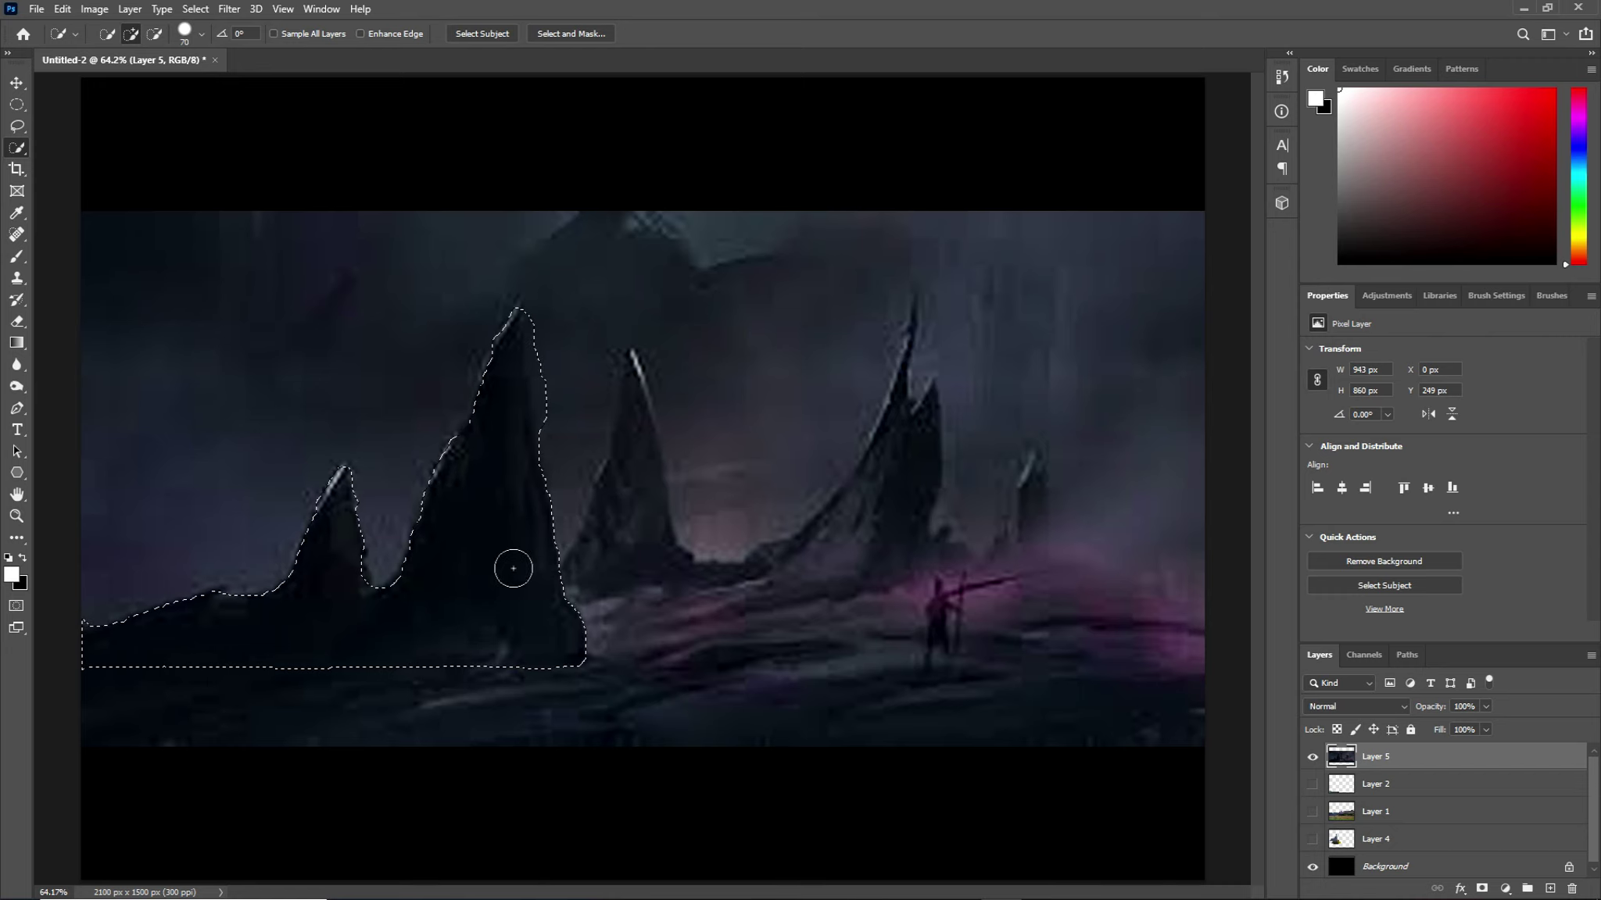
{"action": "right_click", "coordinate": [426, 613]}
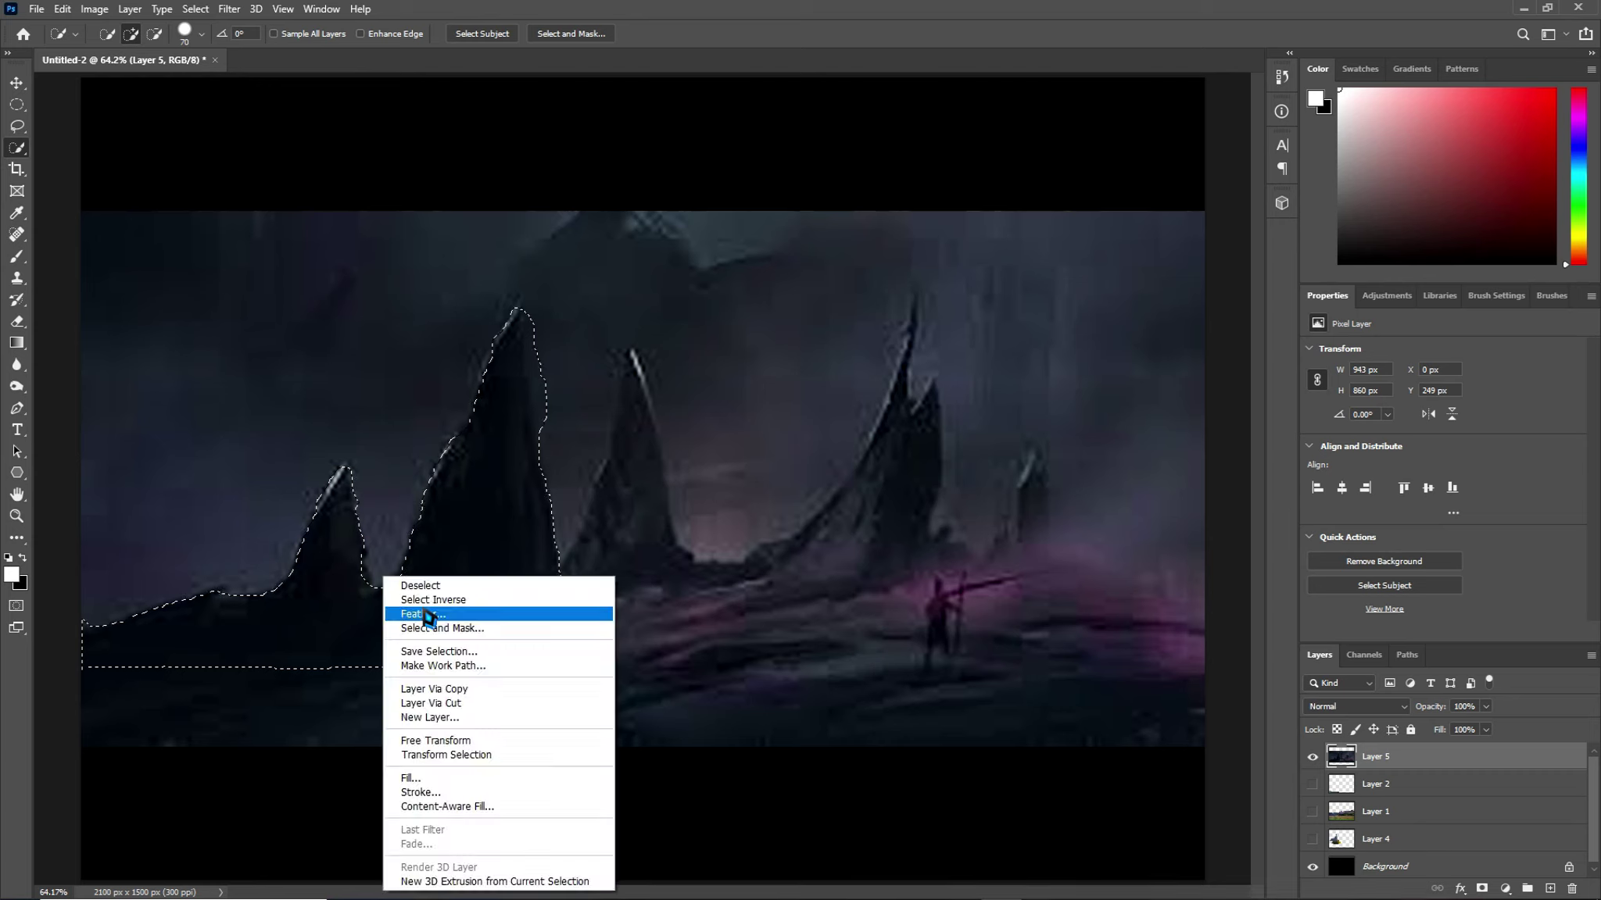
{"action": "left_click", "coordinate": [483, 689]}
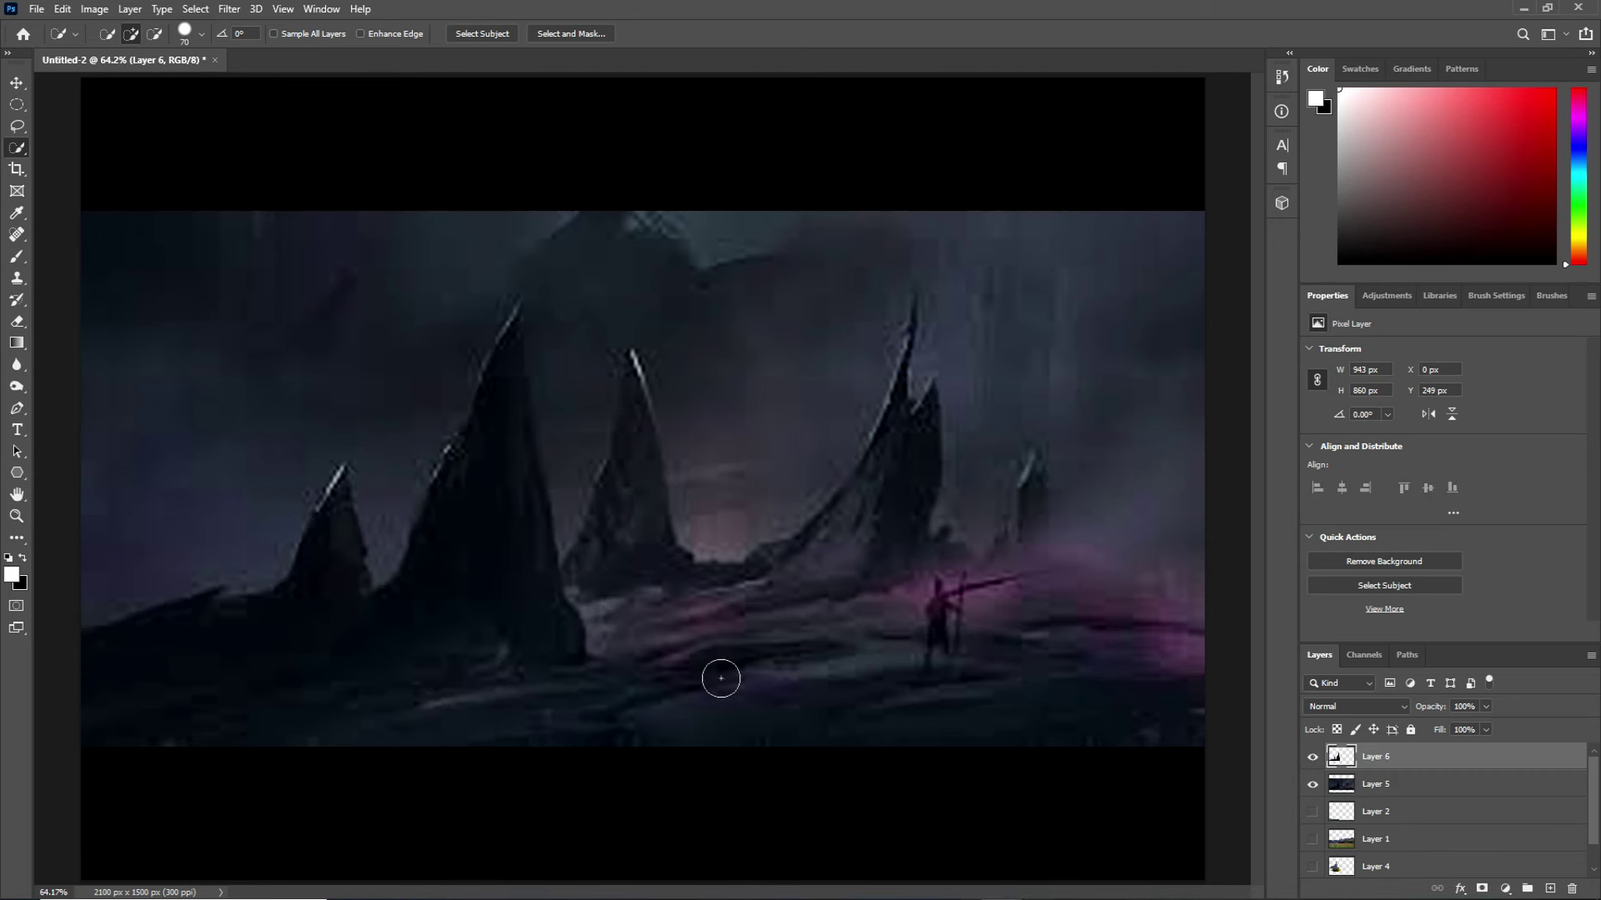
{"action": "left_click", "coordinate": [1445, 789]}
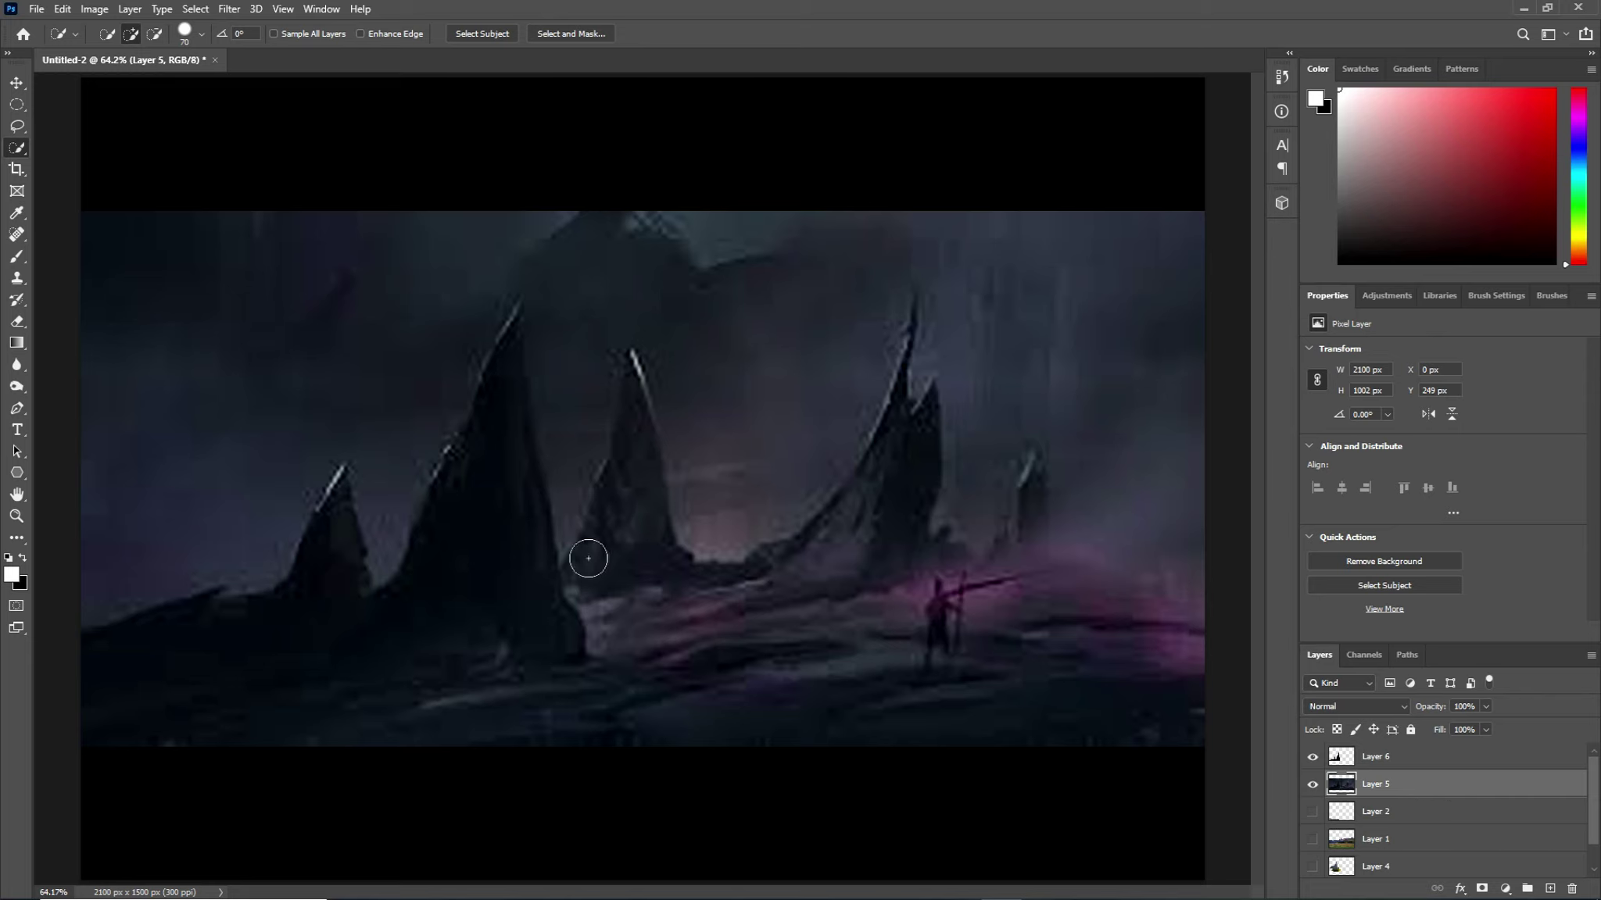
Quick-select the middle spire, trim its bottom and left edges, and copy it to Layer 7
{"action": "left_click_drag", "start_coordinate": [608, 558], "coordinate": [630, 483]}
{"action": "left_click", "coordinate": [155, 34]}
{"action": "left_click_drag", "start_coordinate": [608, 607], "coordinate": [566, 606]}
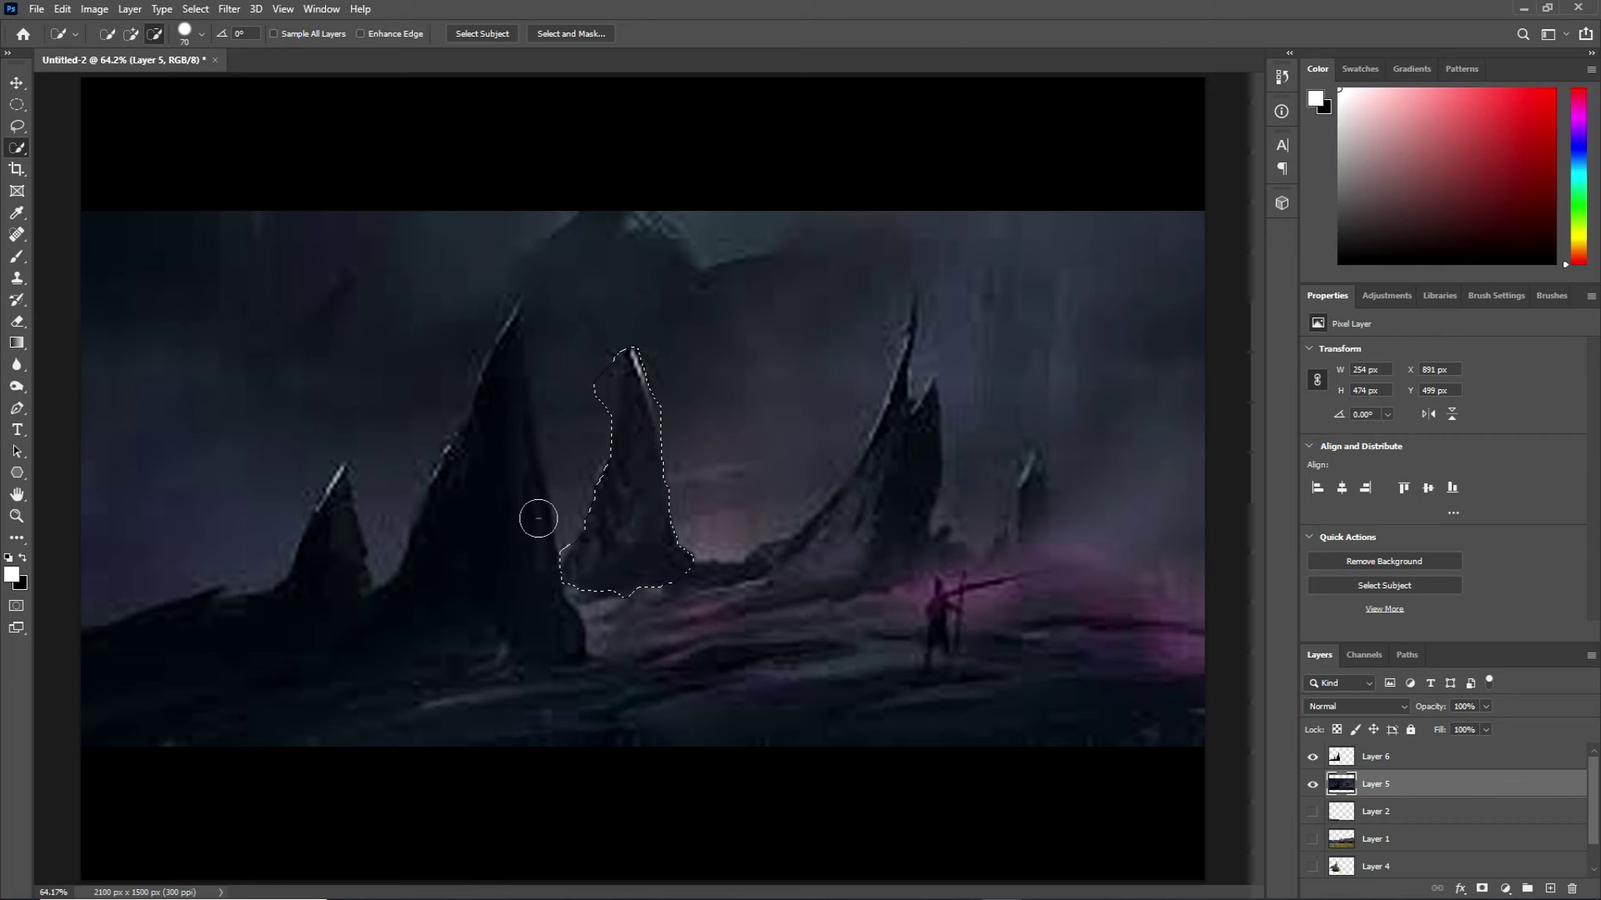
{"action": "left_click", "coordinate": [130, 34]}
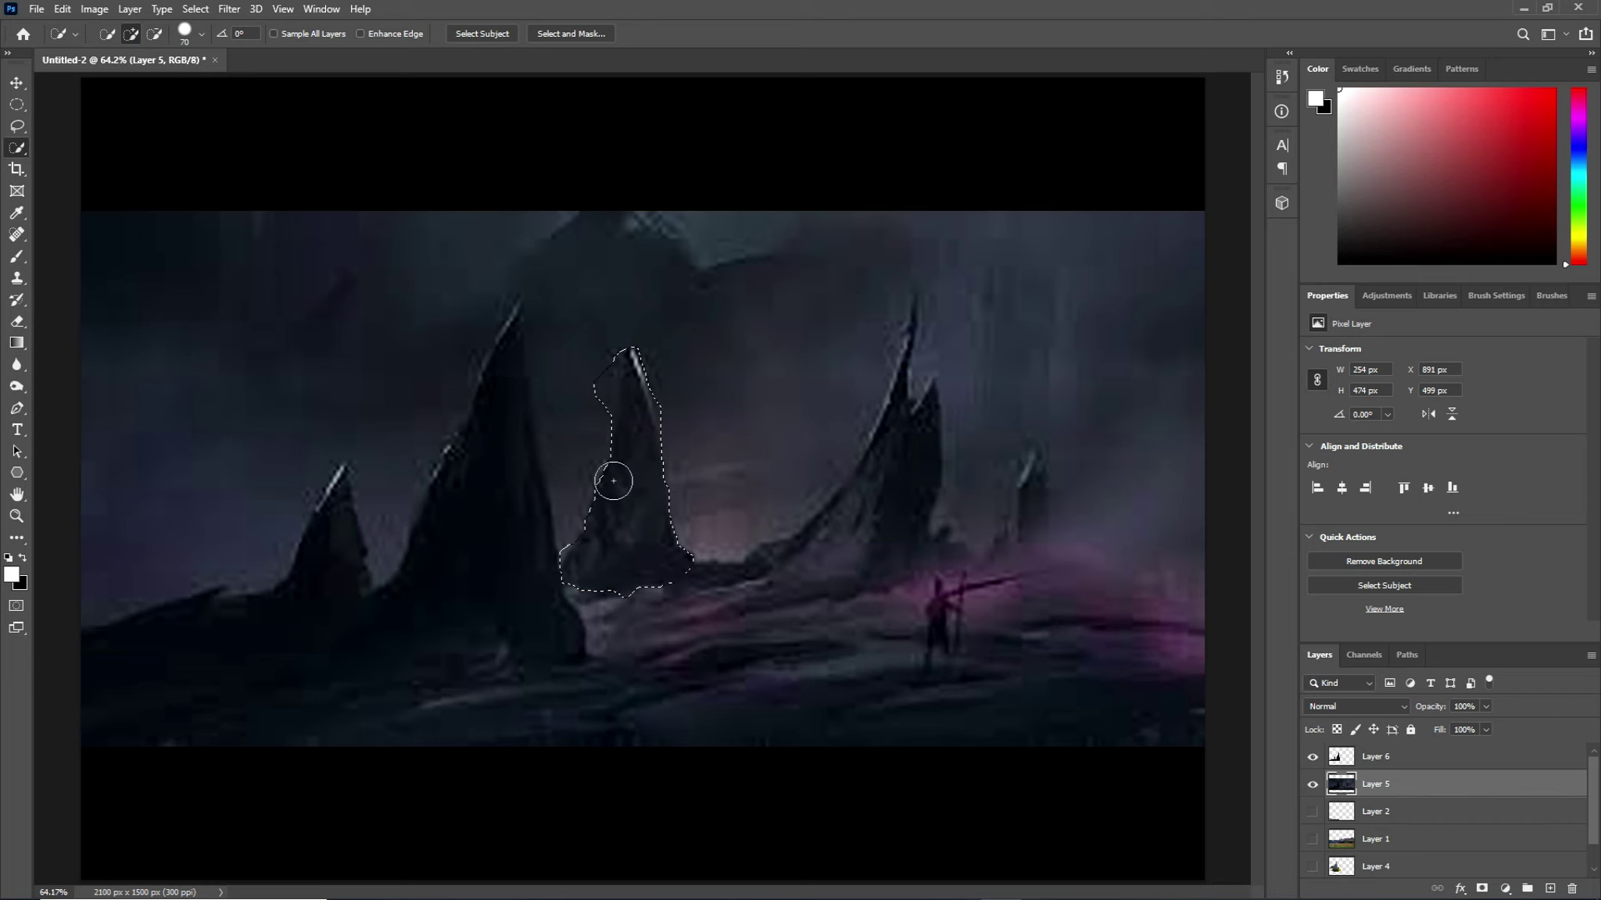
{"action": "left_click_drag", "start_coordinate": [617, 478], "coordinate": [463, 380]}
{"action": "left_click", "coordinate": [154, 34]}
{"action": "left_click", "coordinate": [587, 369]}
{"action": "left_click_drag", "start_coordinate": [588, 368], "coordinate": [554, 535]}
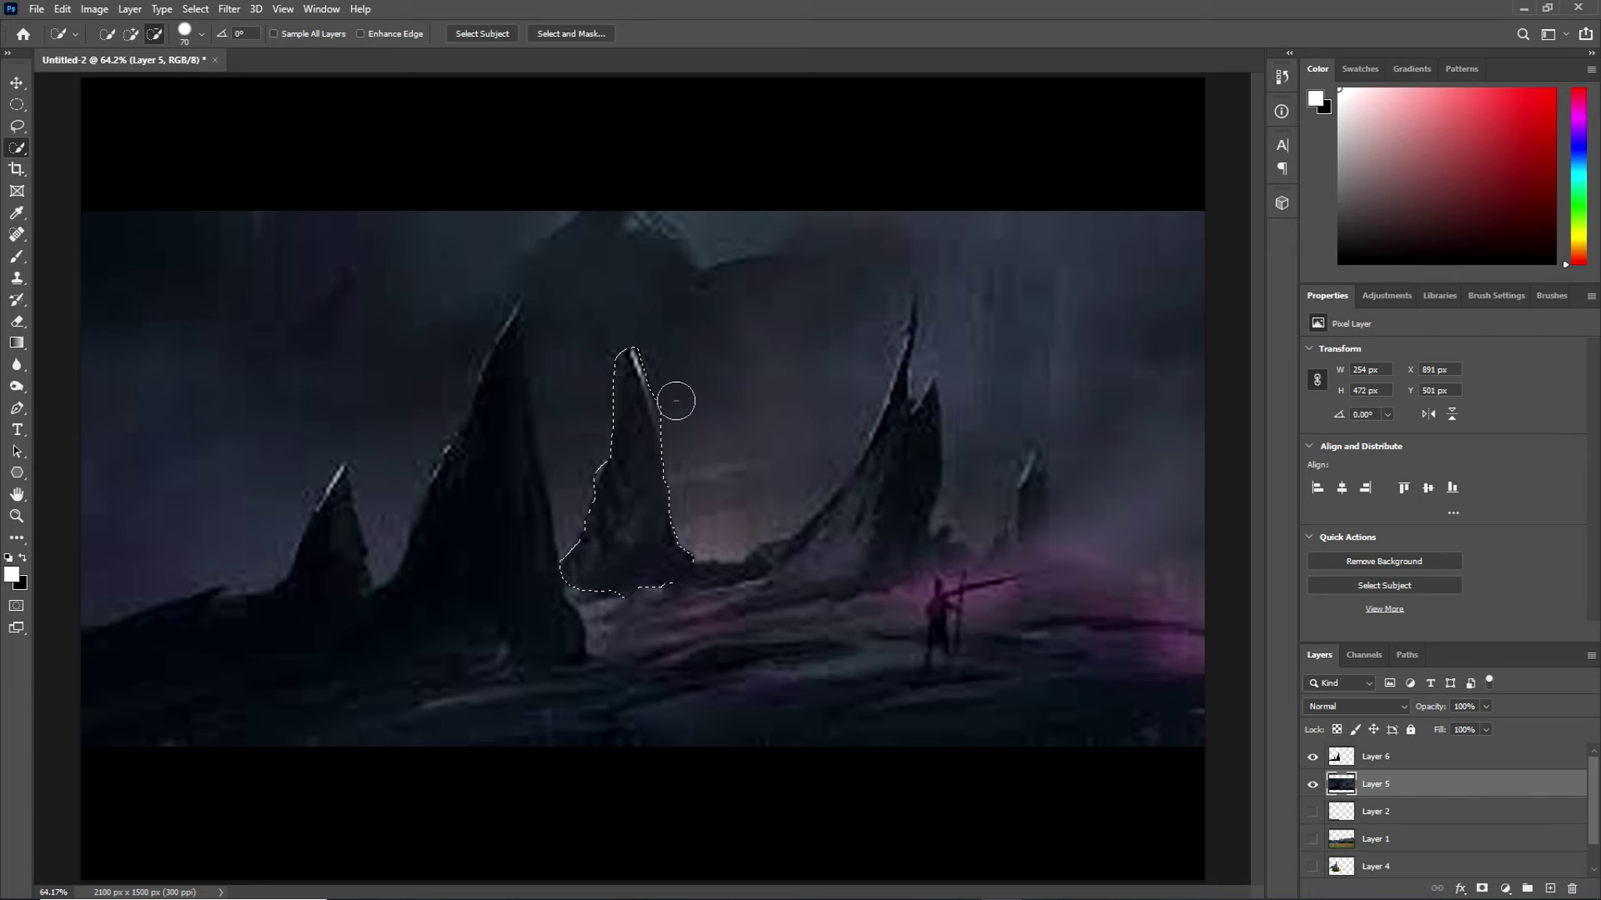
{"action": "right_click", "coordinate": [626, 516]}
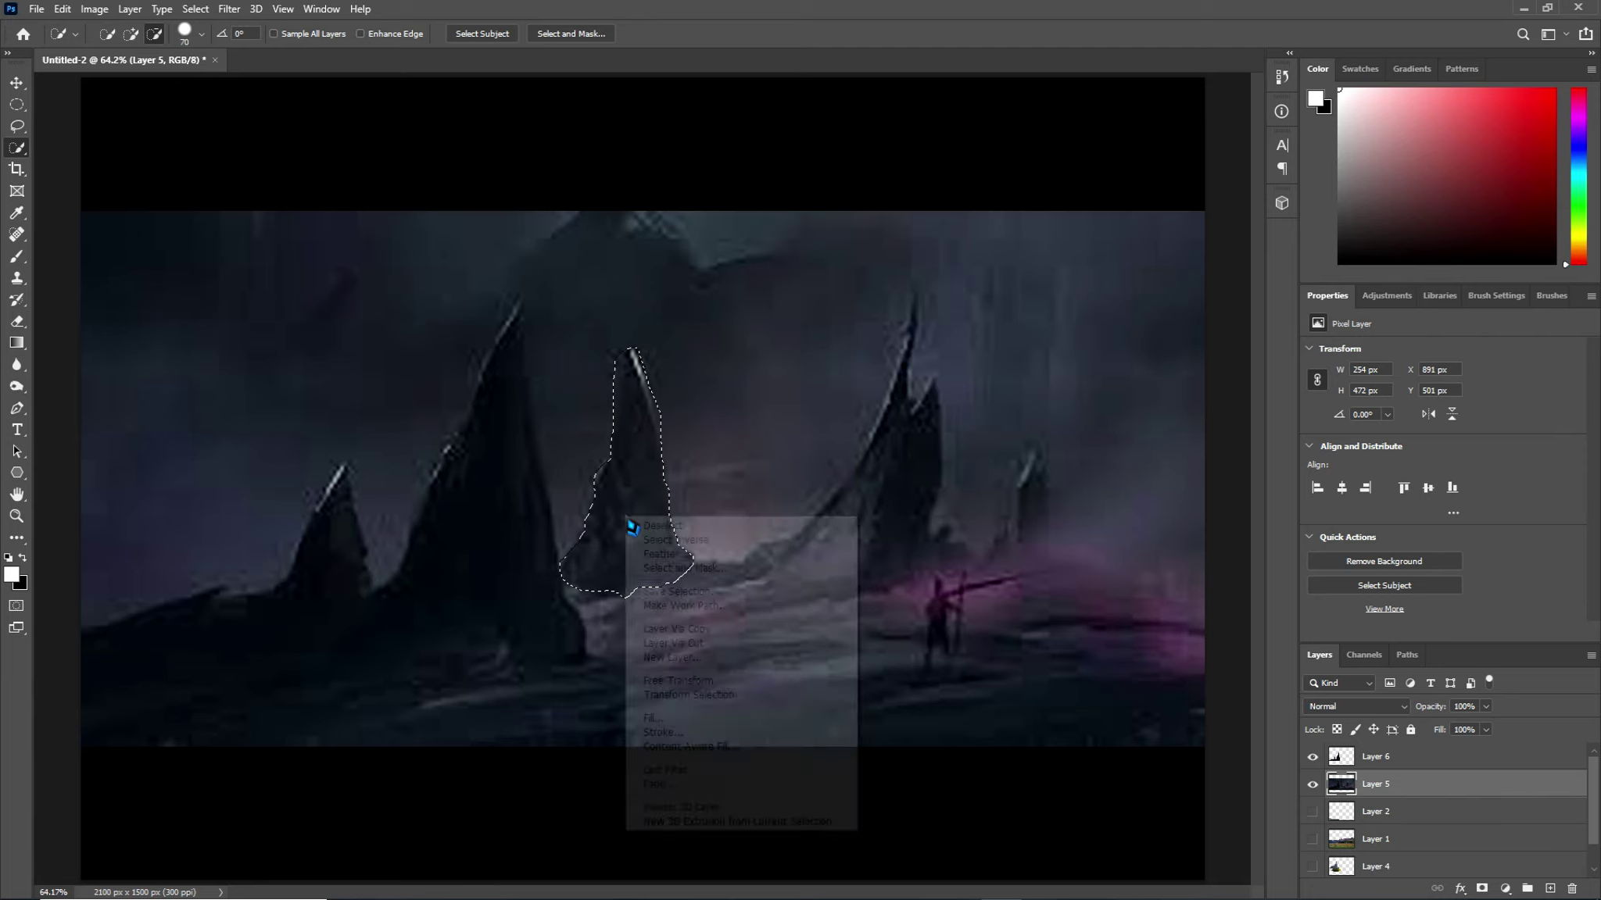
{"action": "left_click", "coordinate": [726, 635]}
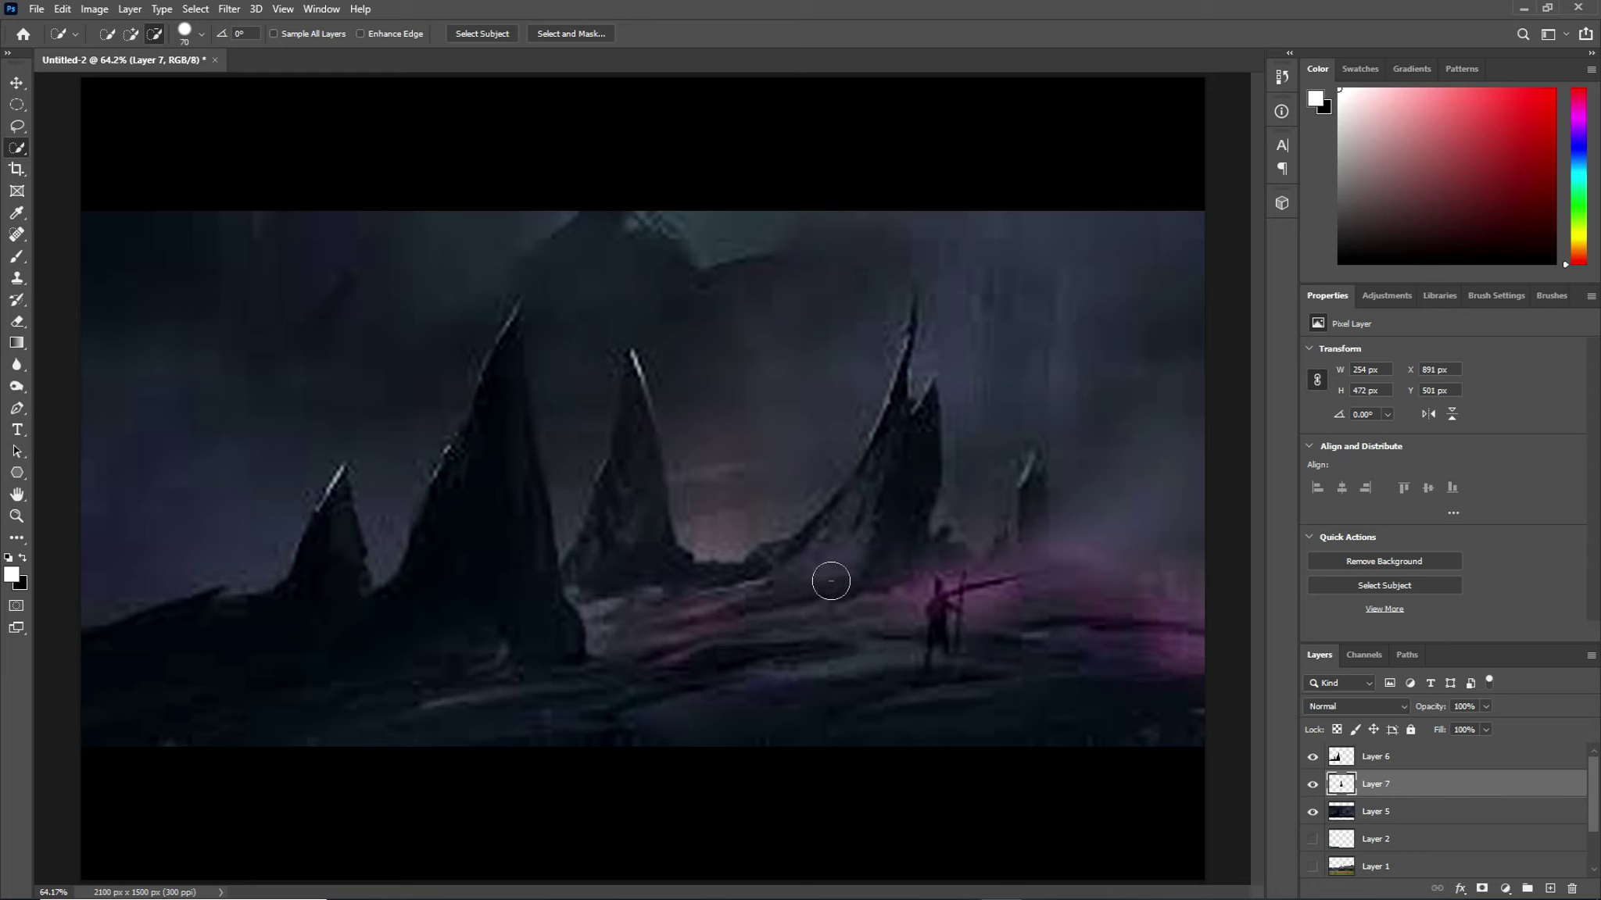
Reselect Layer 5 and quick-select the ridge and the tall curved right spire
{"action": "left_click", "coordinate": [1389, 811]}
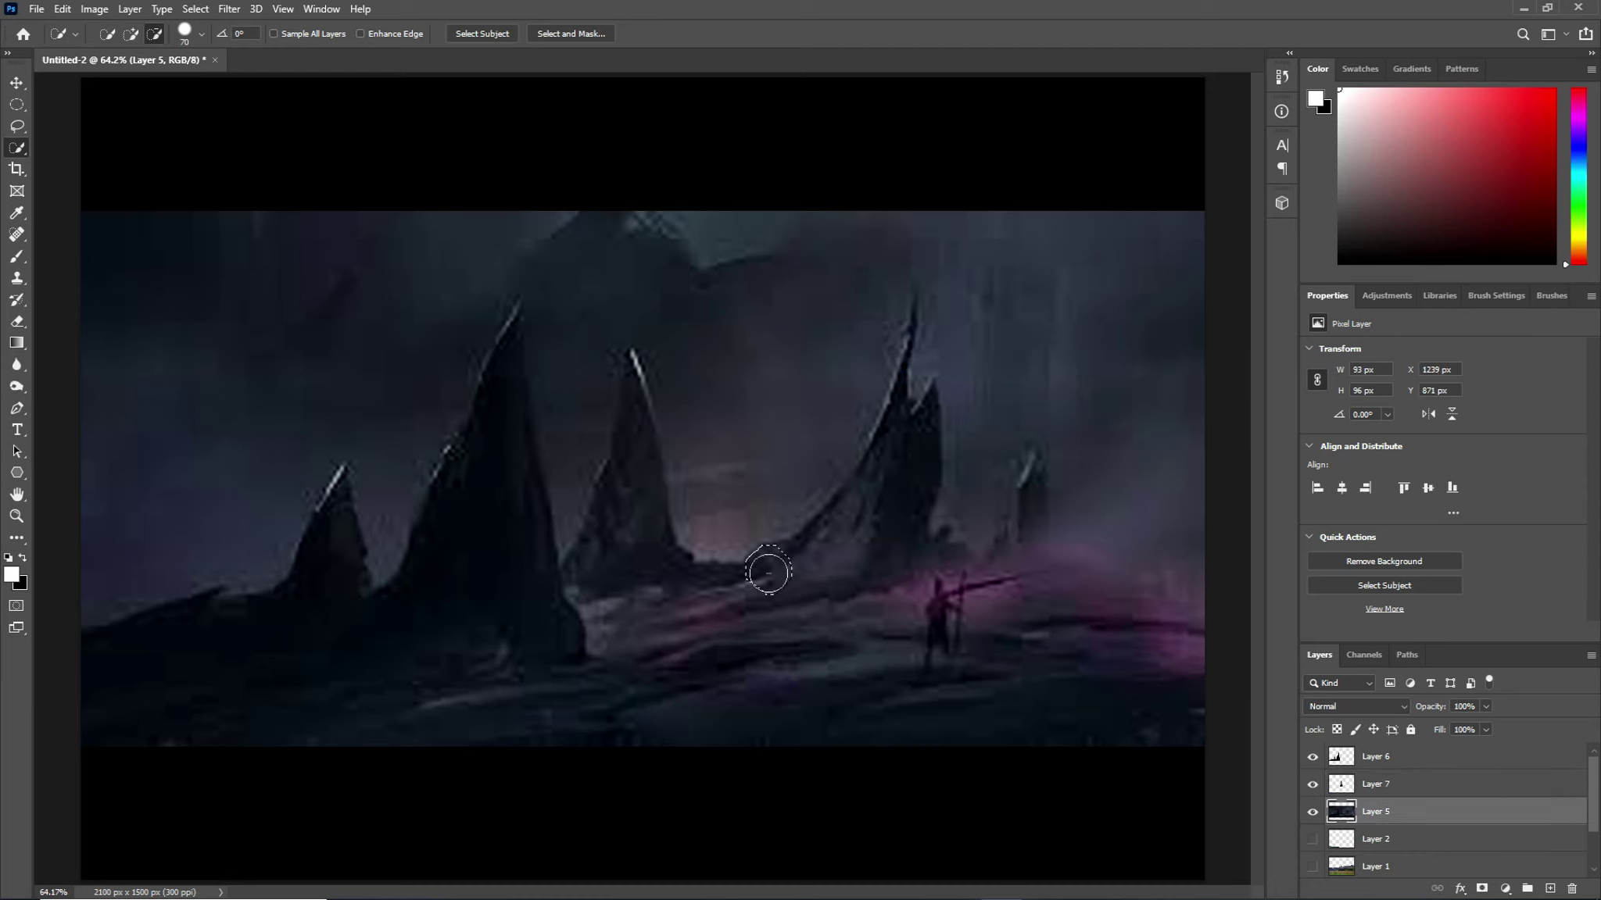
{"action": "left_click", "coordinate": [783, 568]}
{"action": "left_click_drag", "start_coordinate": [766, 572], "coordinate": [846, 519]}
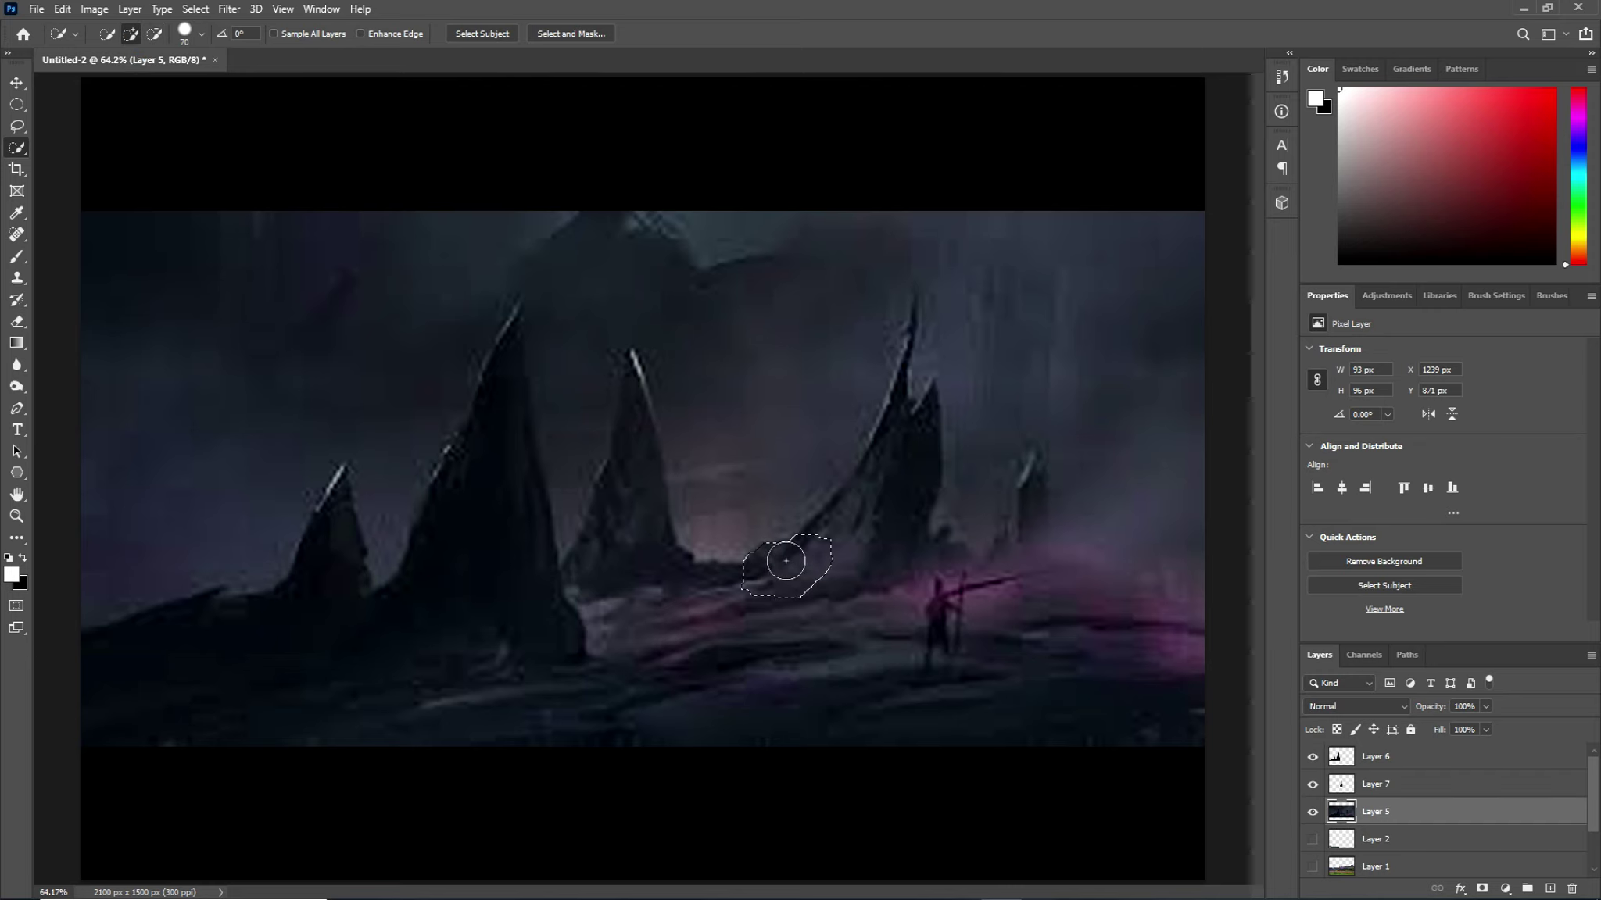
{"action": "left_click_drag", "start_coordinate": [832, 543], "coordinate": [876, 560]}
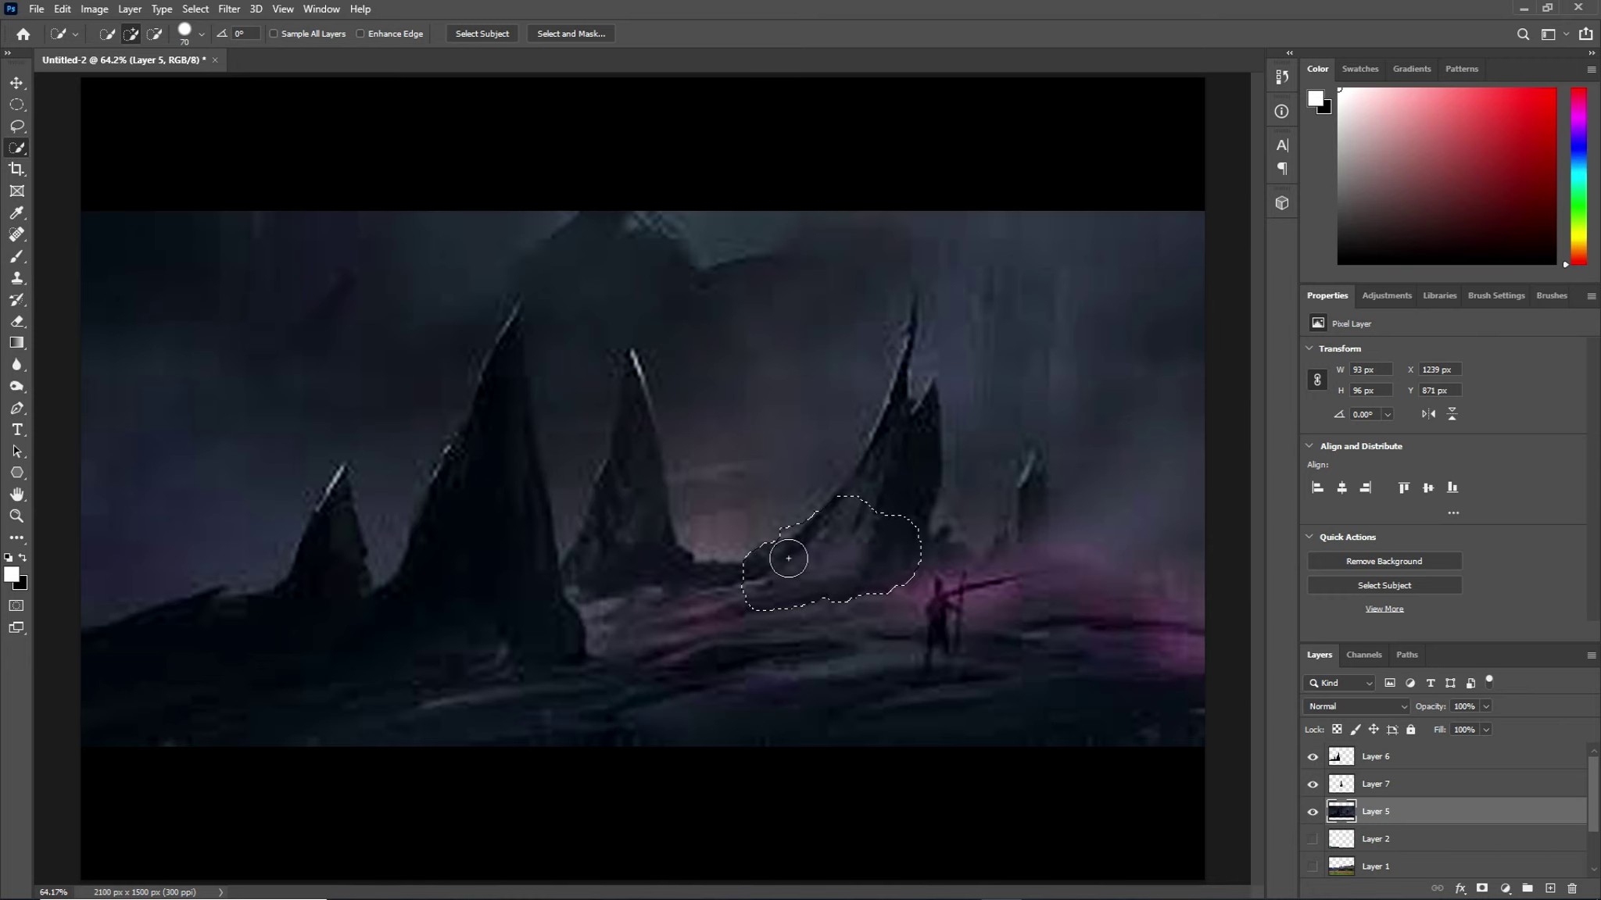
{"action": "mouse_move", "coordinate": [885, 531]}
{"action": "left_mouse_down"}
{"action": "mouse_move", "coordinate": [915, 450]}
{"action": "mouse_move", "coordinate": [905, 413]}
{"action": "left_mouse_up"}
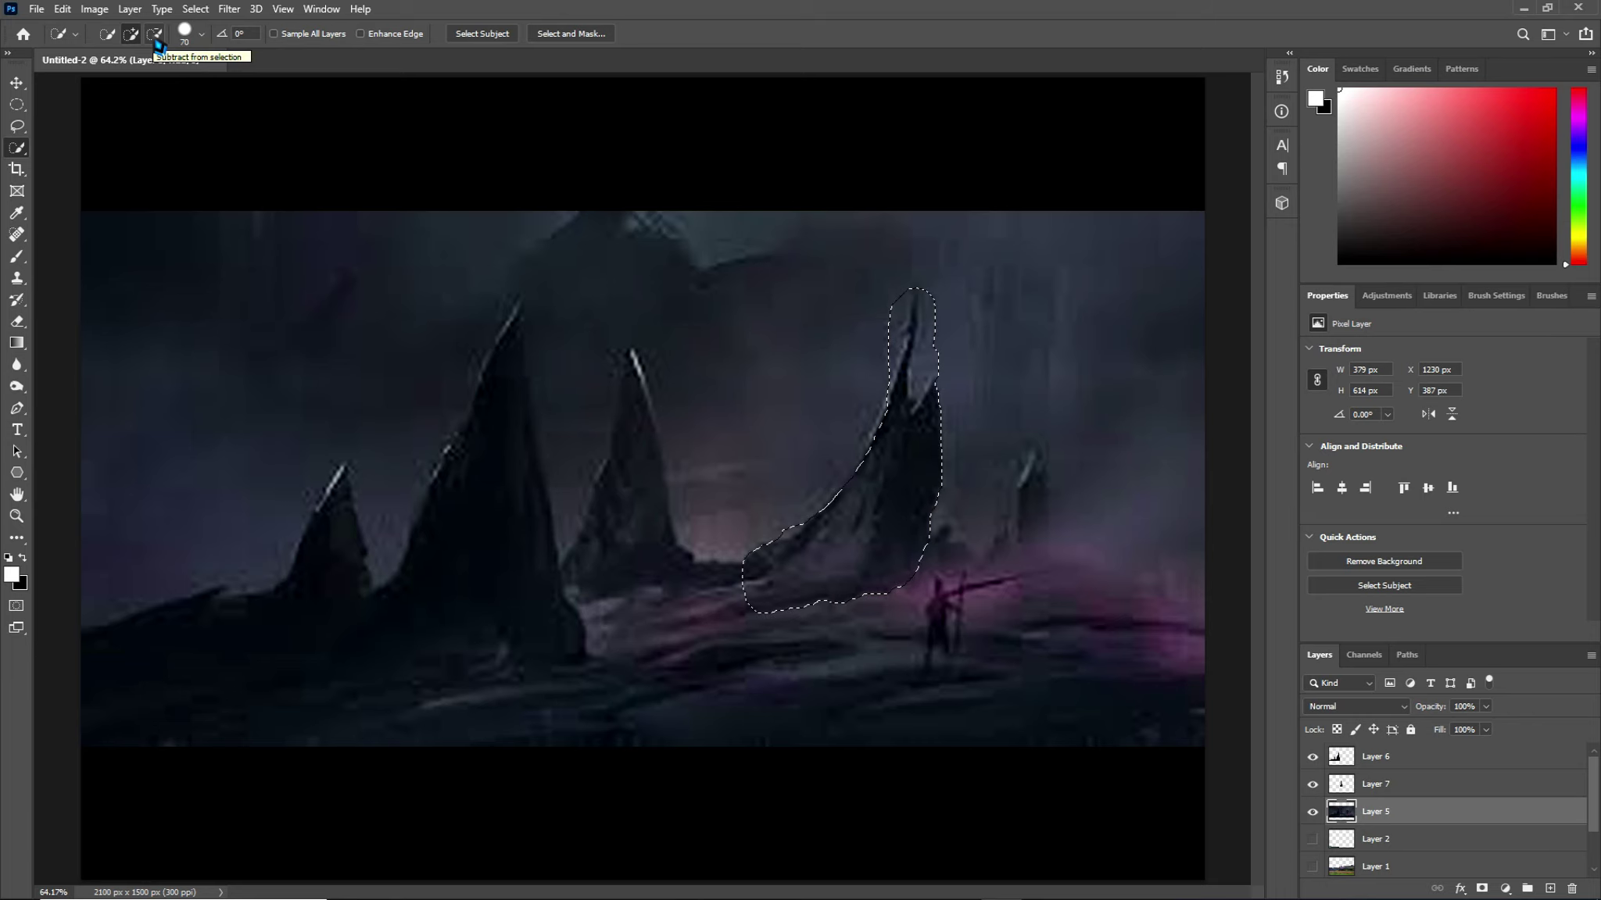
Refine the curved spire selection, trimming its top-left and lower-left edges and widening its upper part
{"action": "left_click", "coordinate": [155, 35]}
{"action": "left_click_drag", "start_coordinate": [890, 278], "coordinate": [876, 334]}
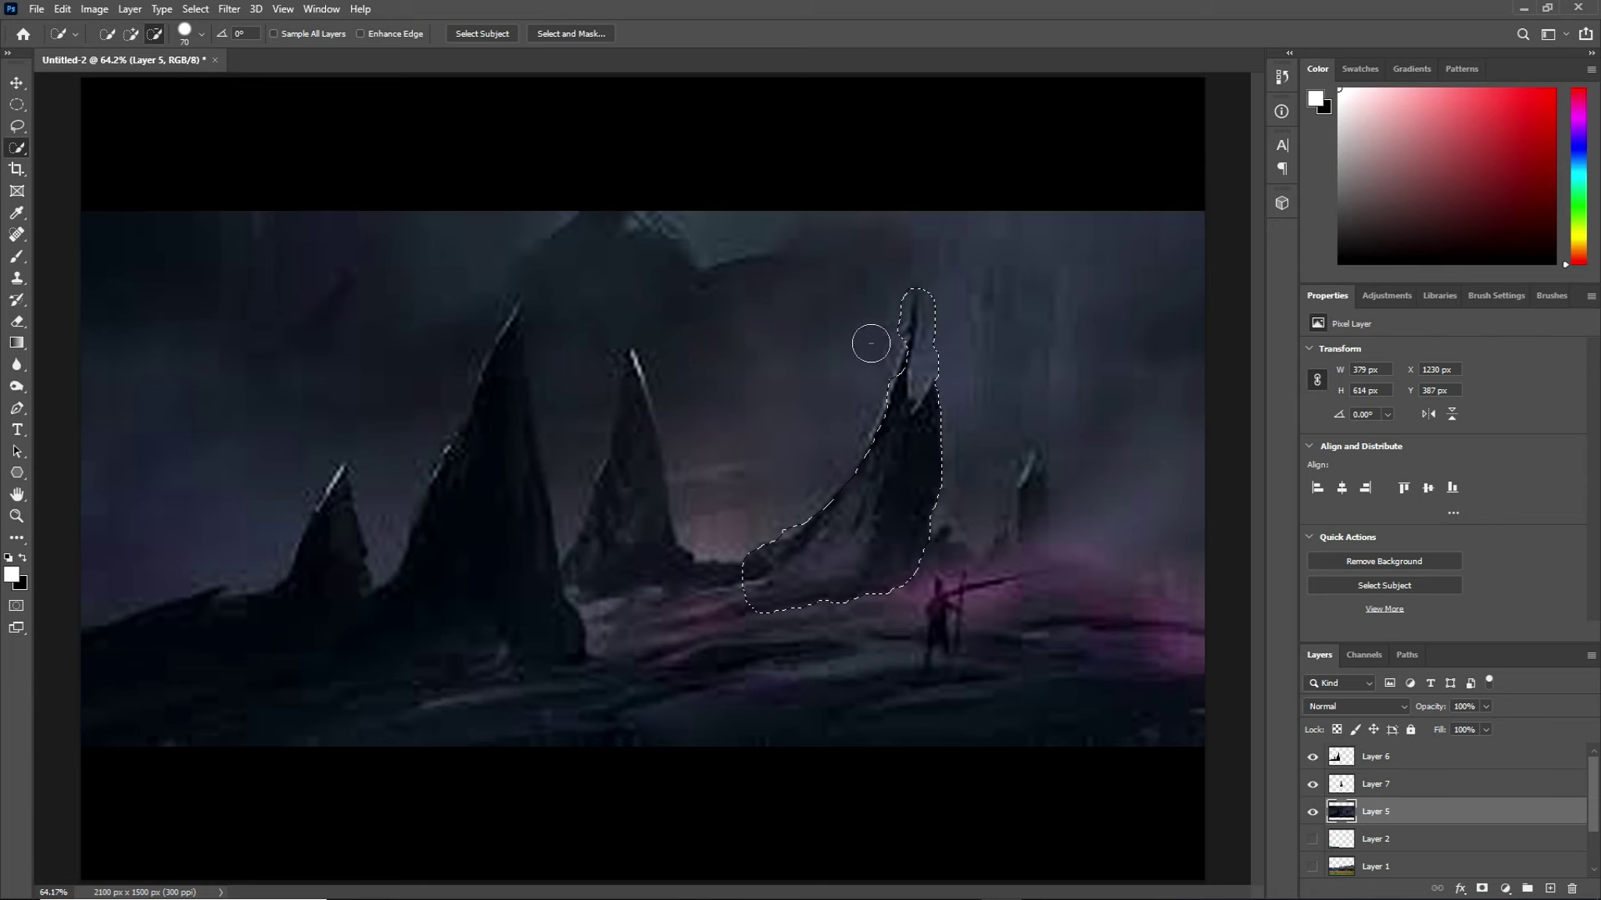
{"action": "left_click", "coordinate": [132, 34]}
{"action": "left_click_drag", "start_coordinate": [916, 374], "coordinate": [920, 336]}
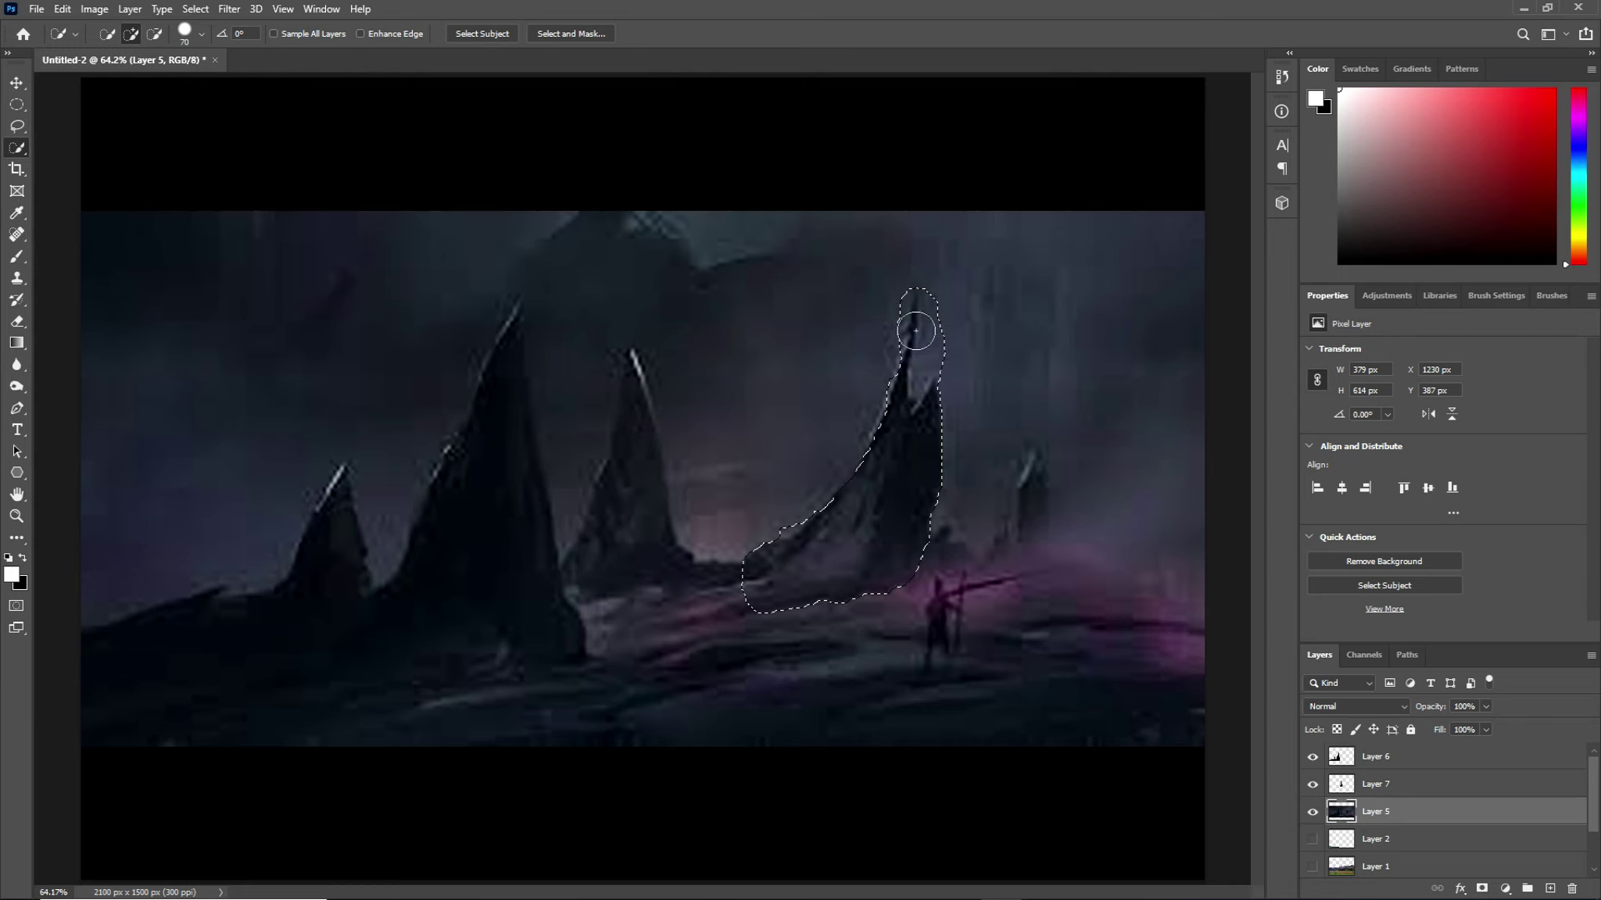
{"action": "left_click_drag", "start_coordinate": [913, 364], "coordinate": [921, 332]}
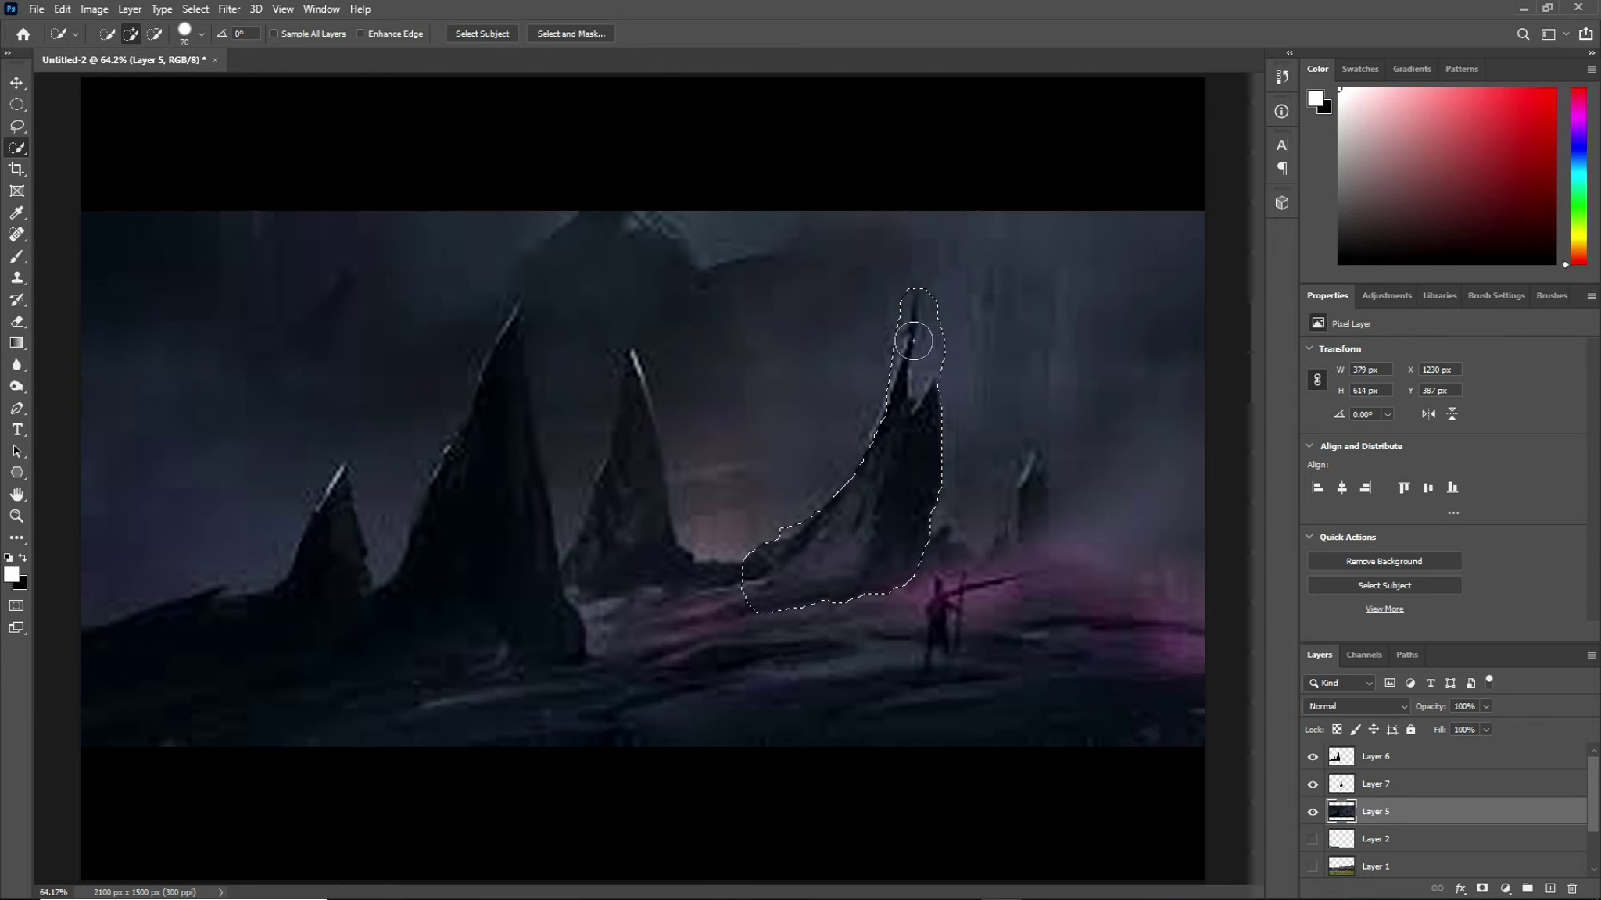
{"action": "left_click", "coordinate": [156, 36]}
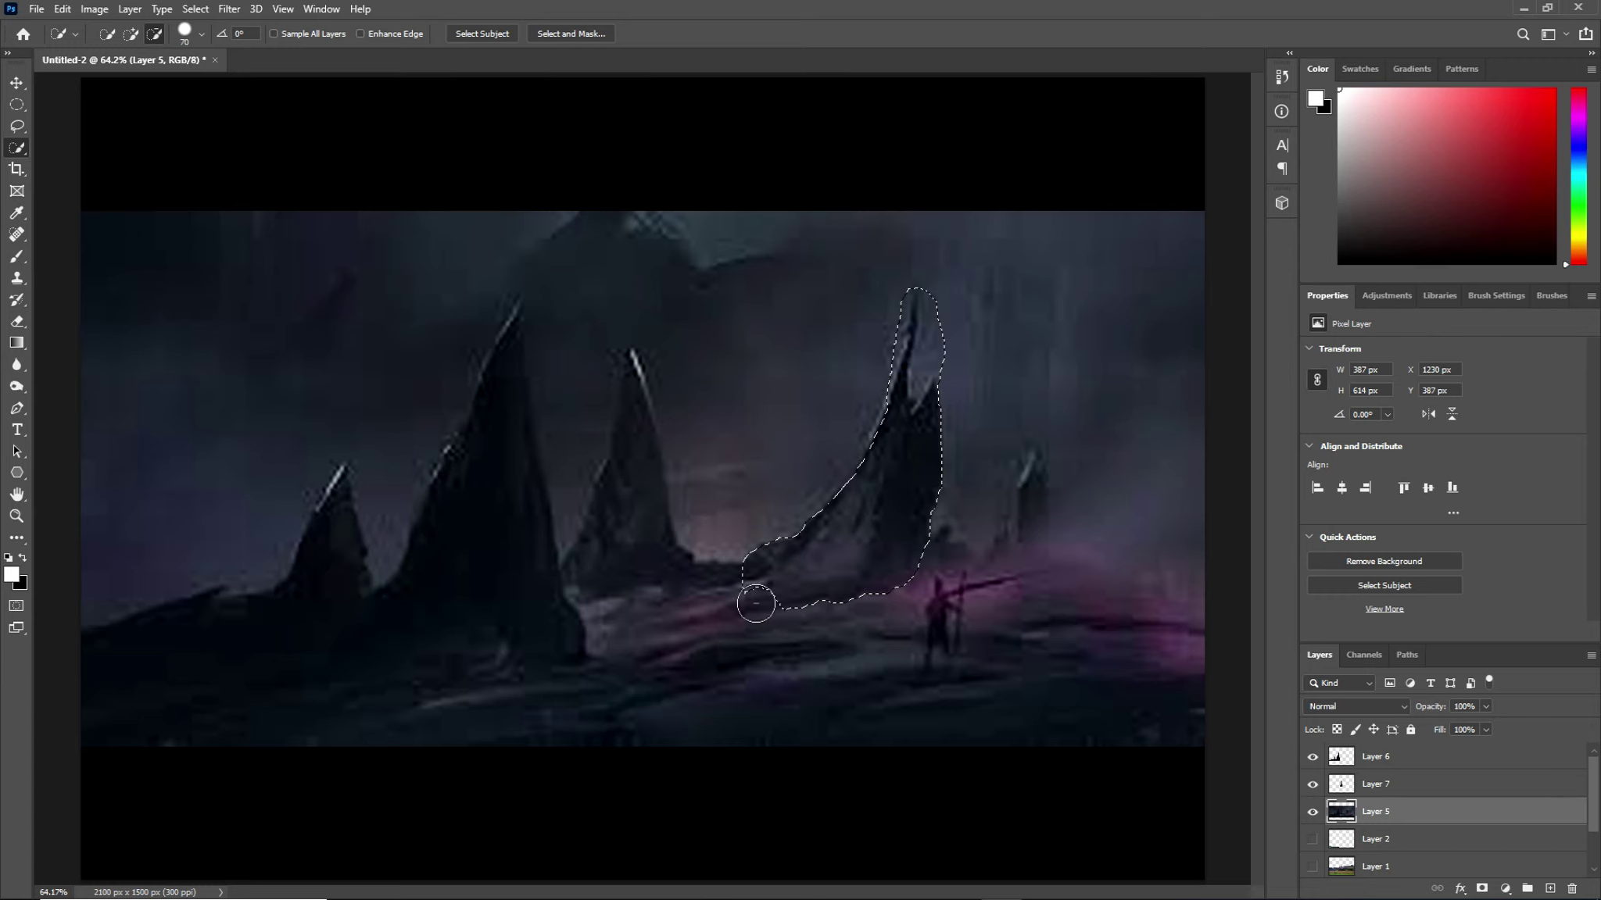
{"action": "left_click", "coordinate": [748, 594]}
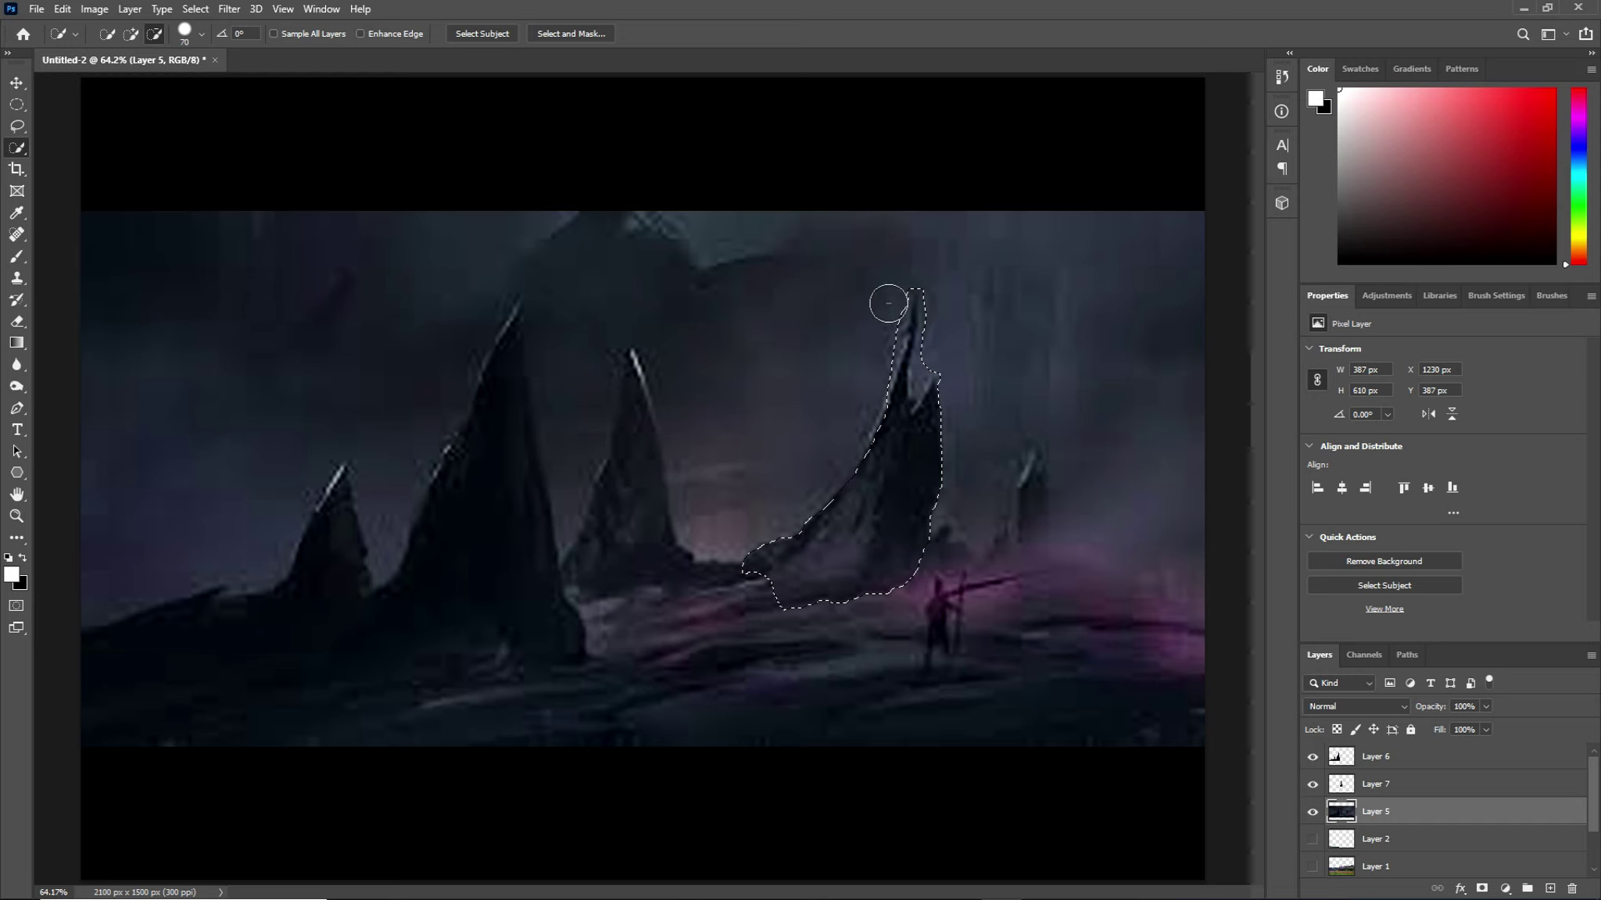
{"action": "left_click_drag", "start_coordinate": [851, 328], "coordinate": [868, 422]}
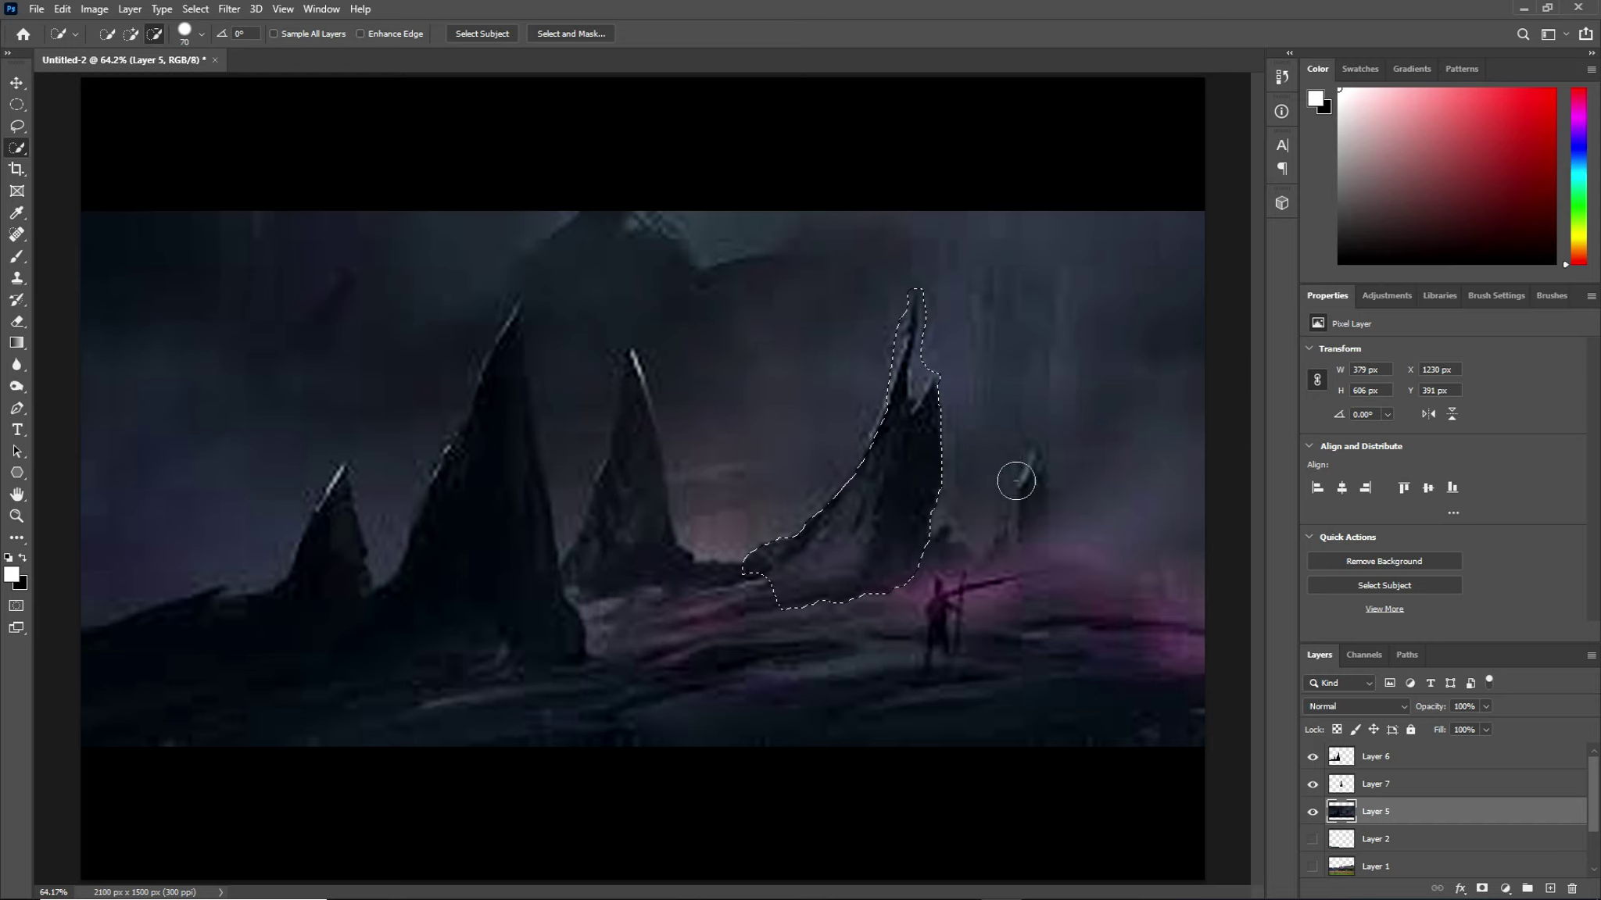
Copy the curved spire to new Layer 8 and make Layer 5 active again
{"action": "right_click", "coordinate": [861, 527]}
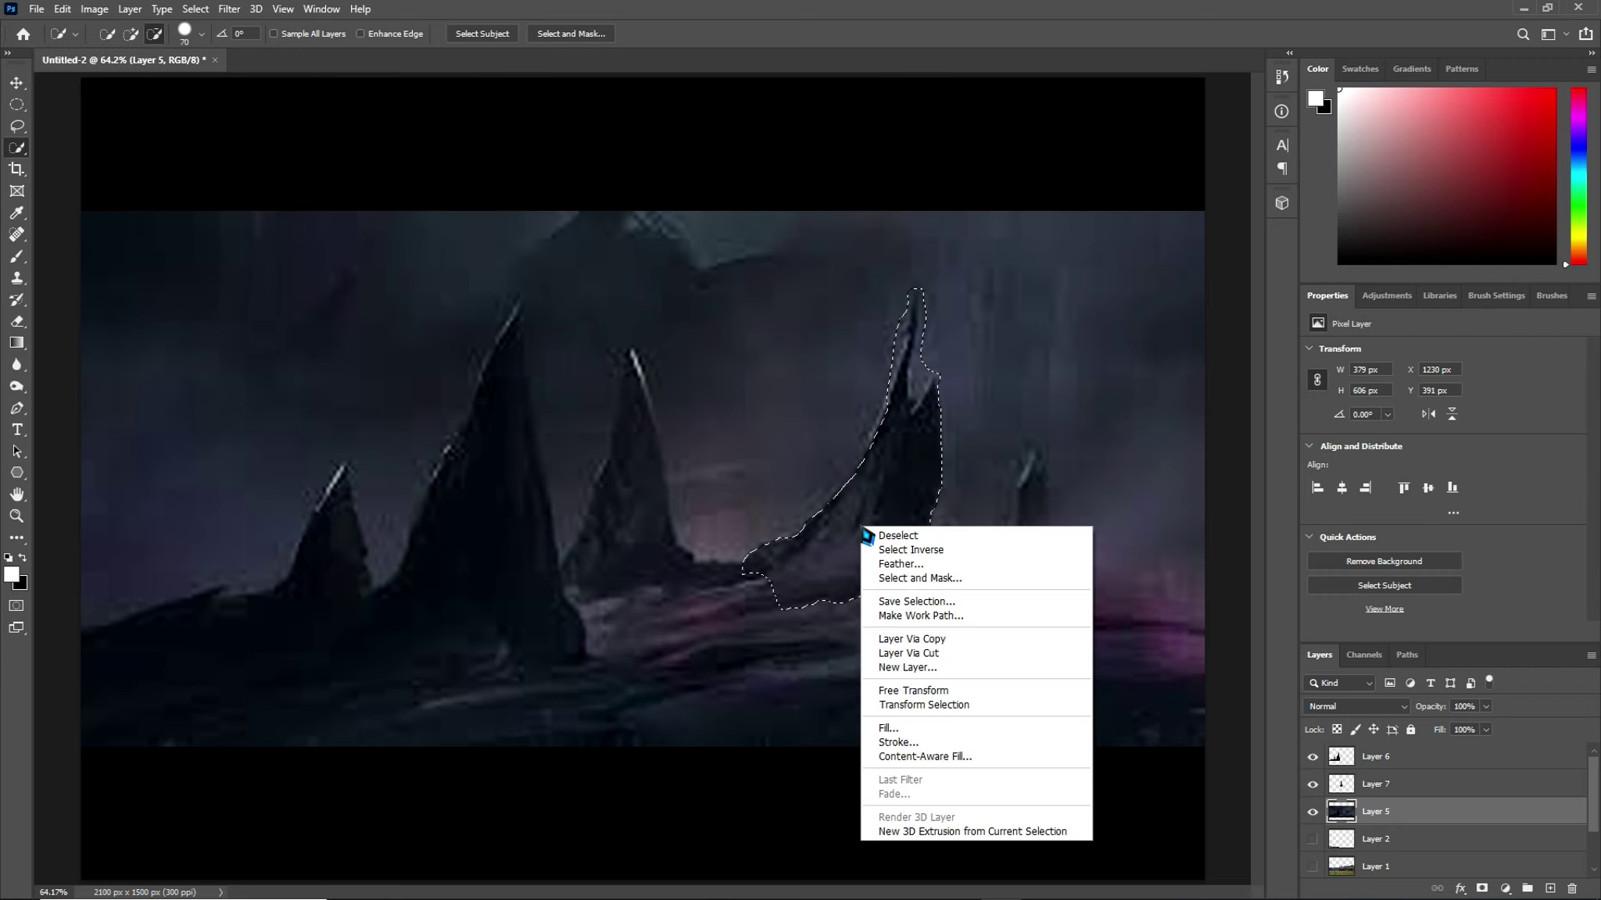
{"action": "left_click", "coordinate": [960, 641]}
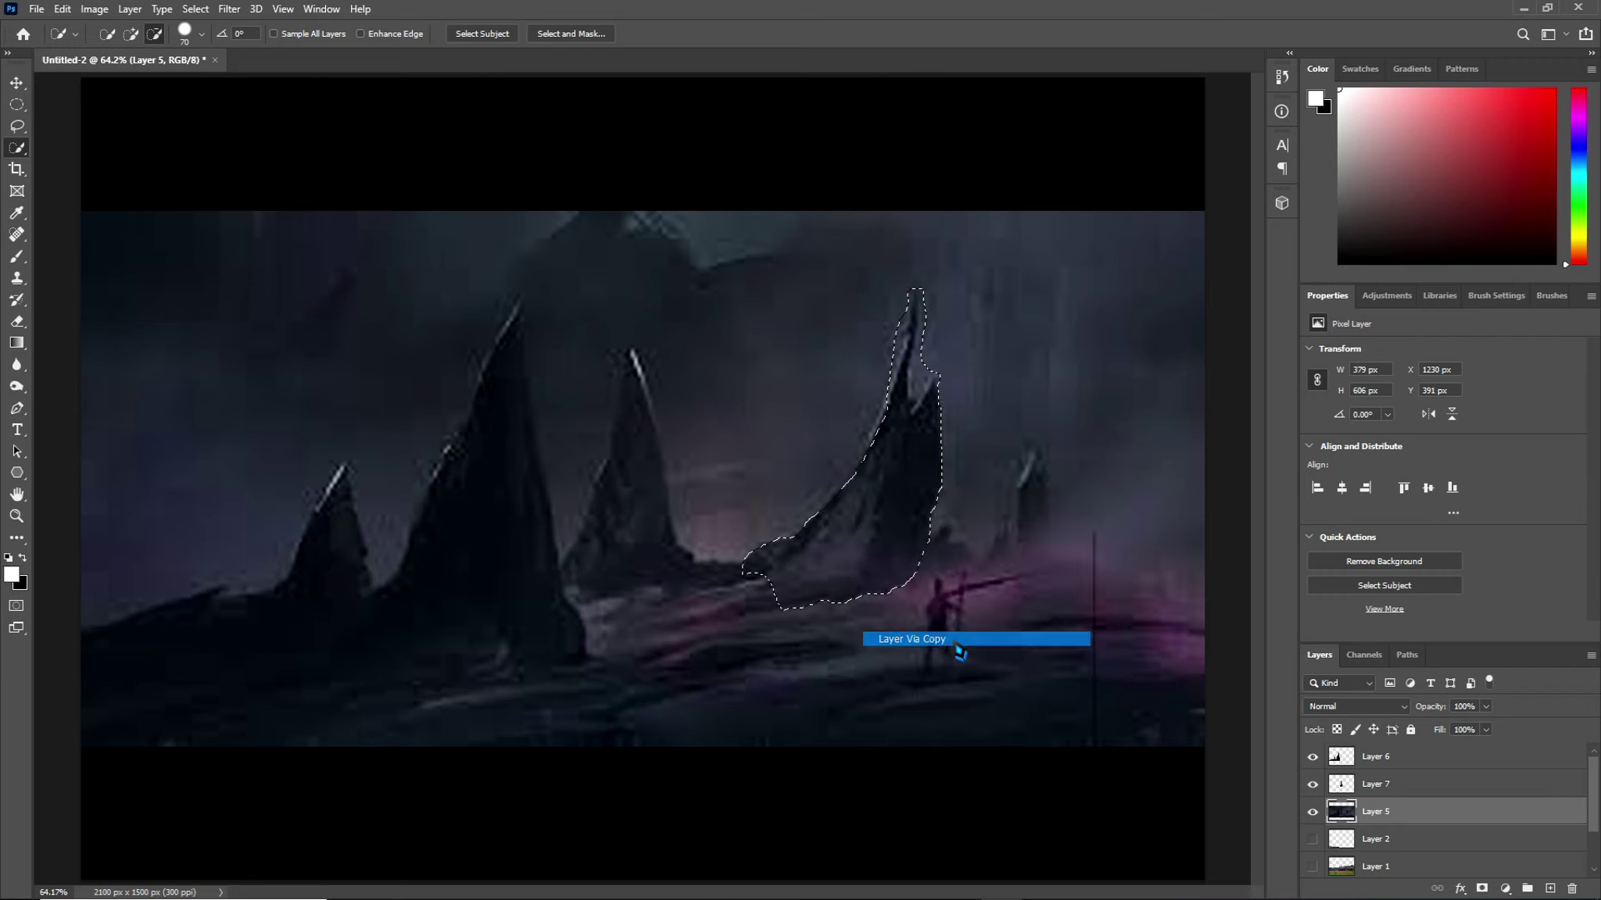
{"action": "scroll", "coordinate": [1407, 842], "scroll_direction": "down", "scroll_amount": 3}
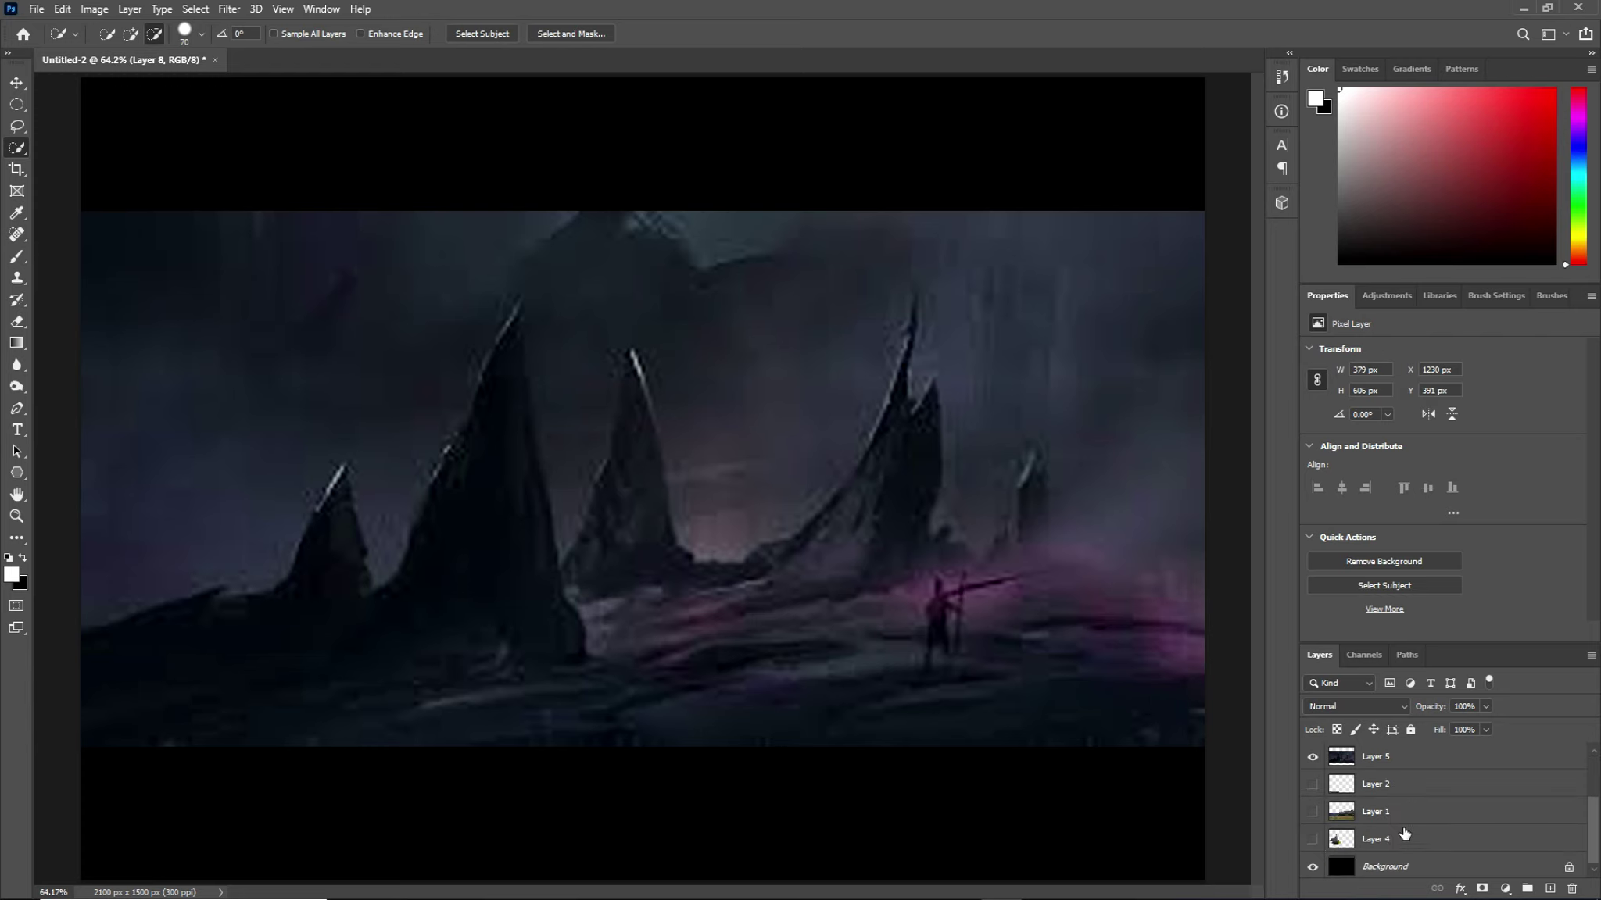
{"action": "left_click", "coordinate": [1411, 756]}
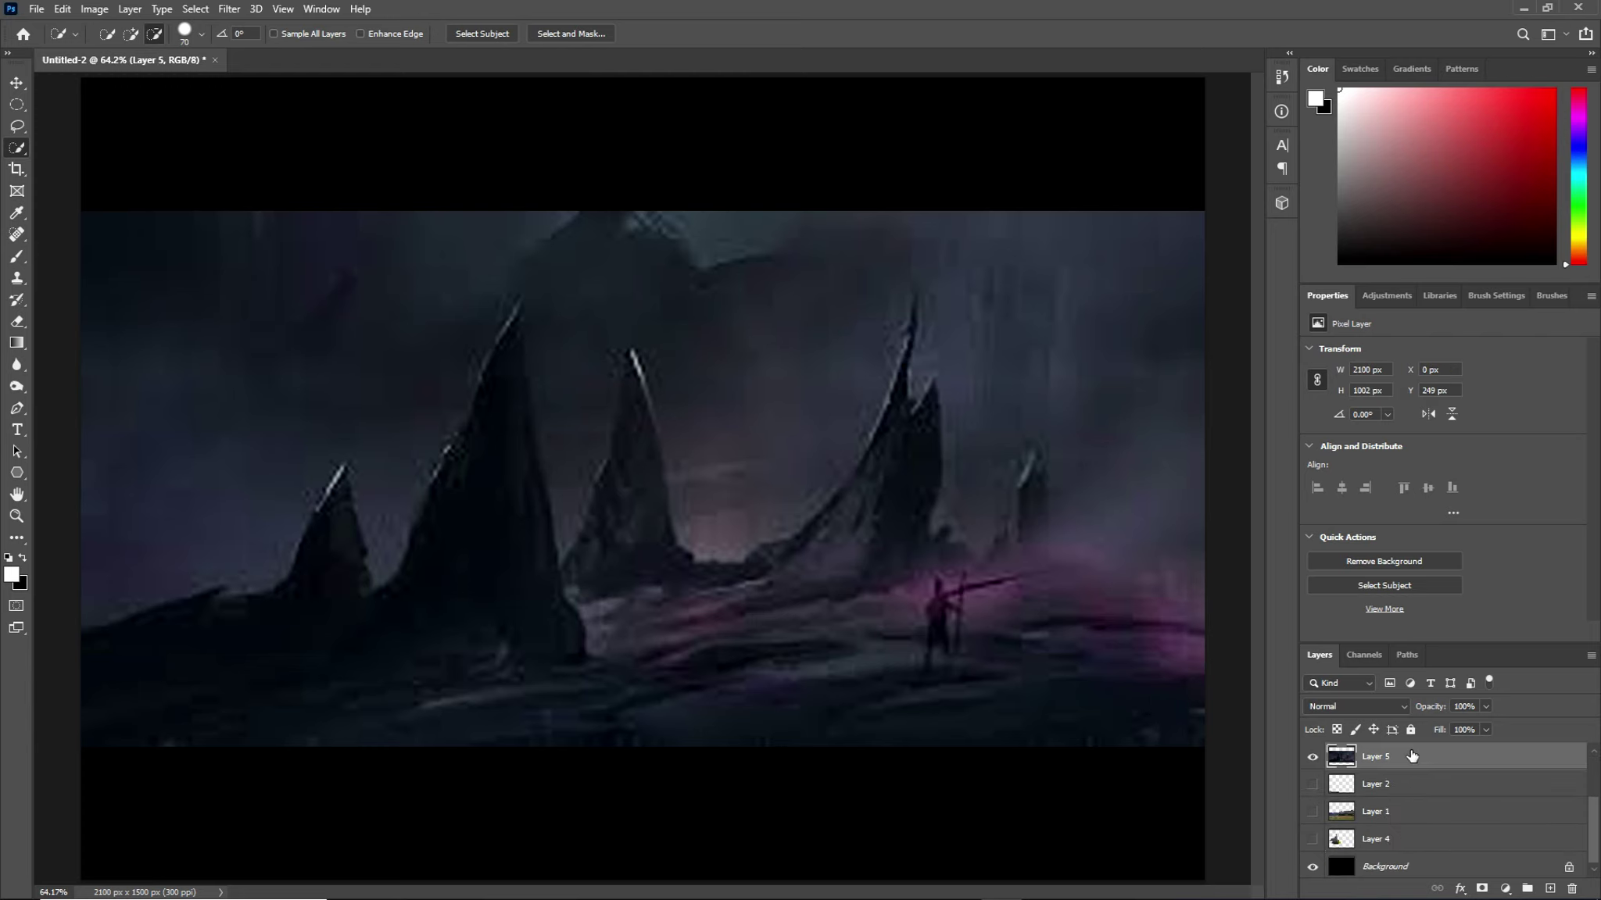
Delete Layer 5, show the meadow and mountain Layers 2, 1 and 4, and select Layer 8
{"action": "key", "text": "Delete"}
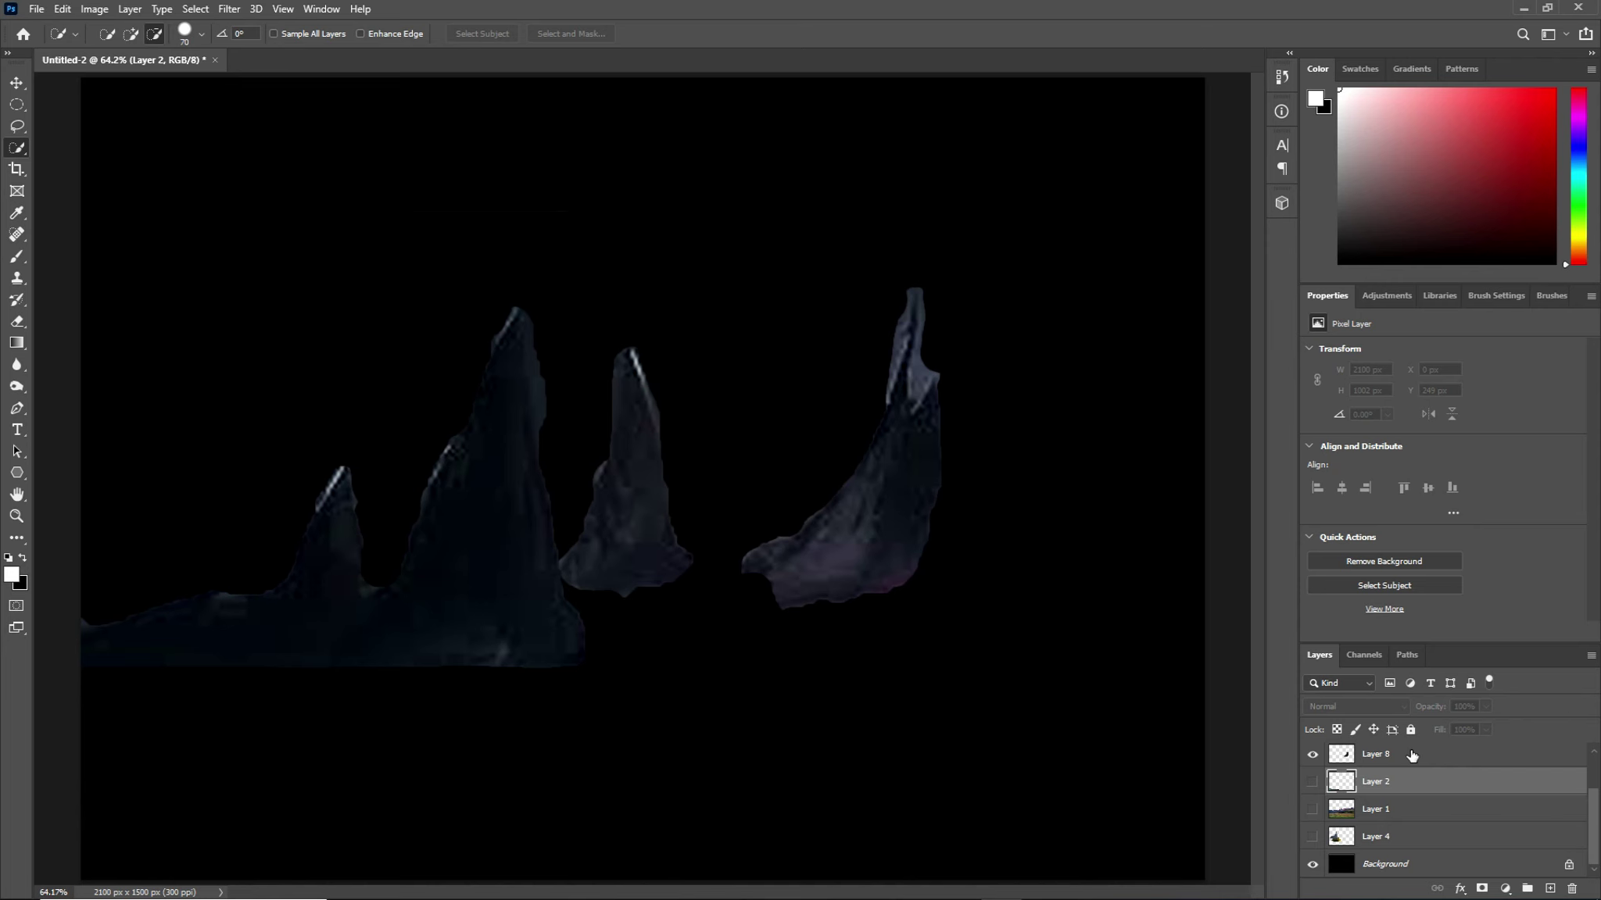
{"action": "left_click_drag", "start_coordinate": [1313, 782], "coordinate": [1312, 836]}
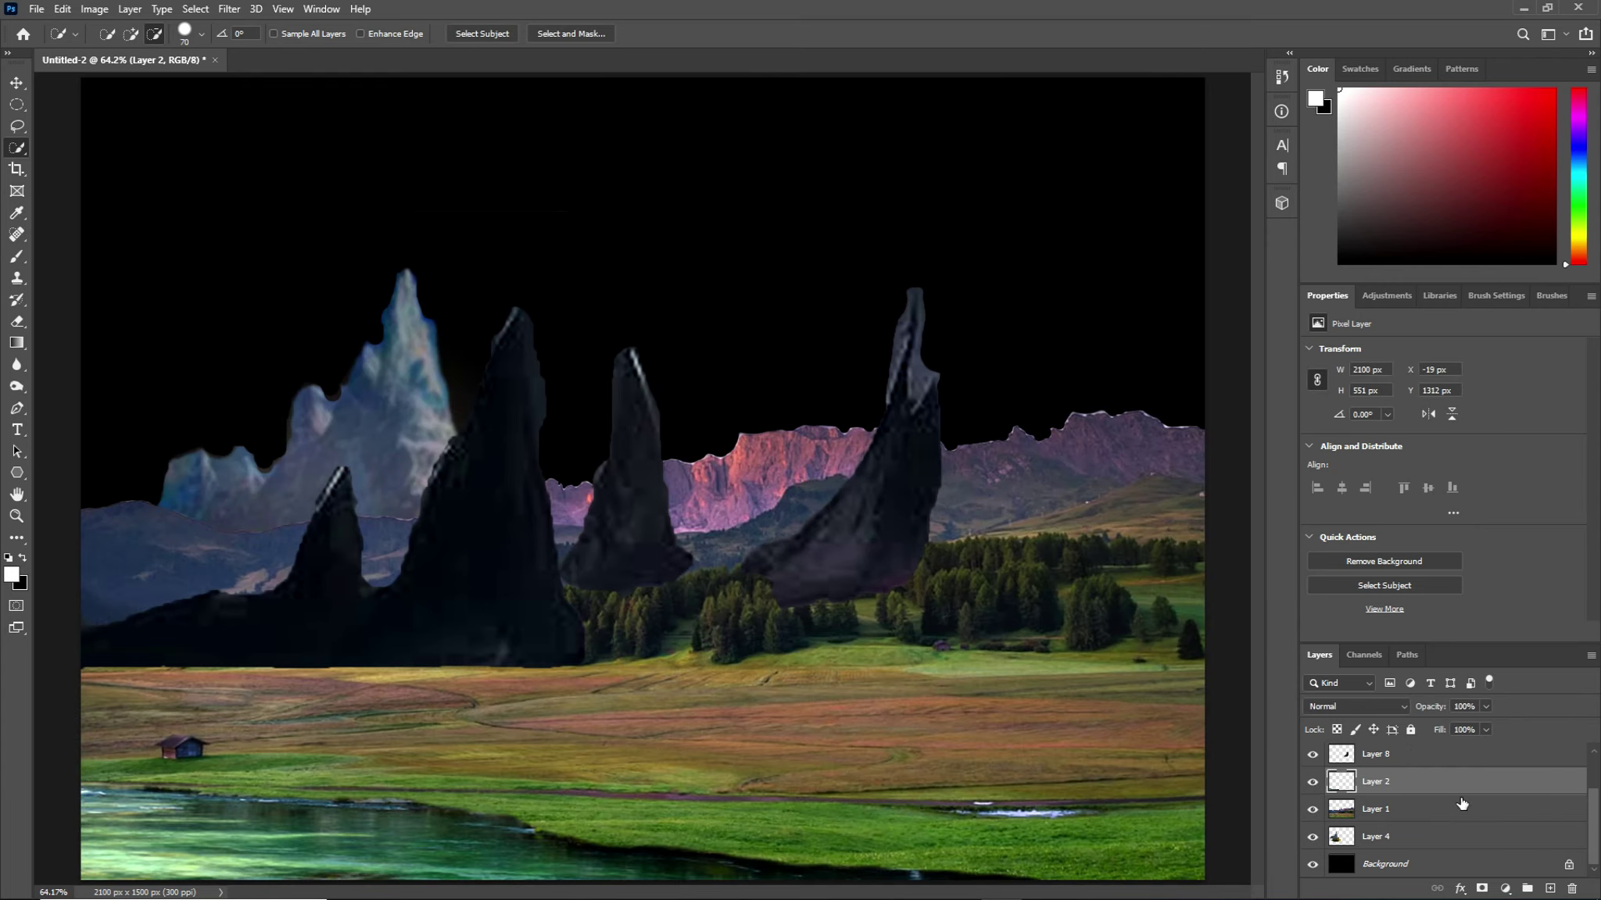
{"action": "scroll", "coordinate": [1461, 803], "scroll_direction": "up", "scroll_amount": 2}
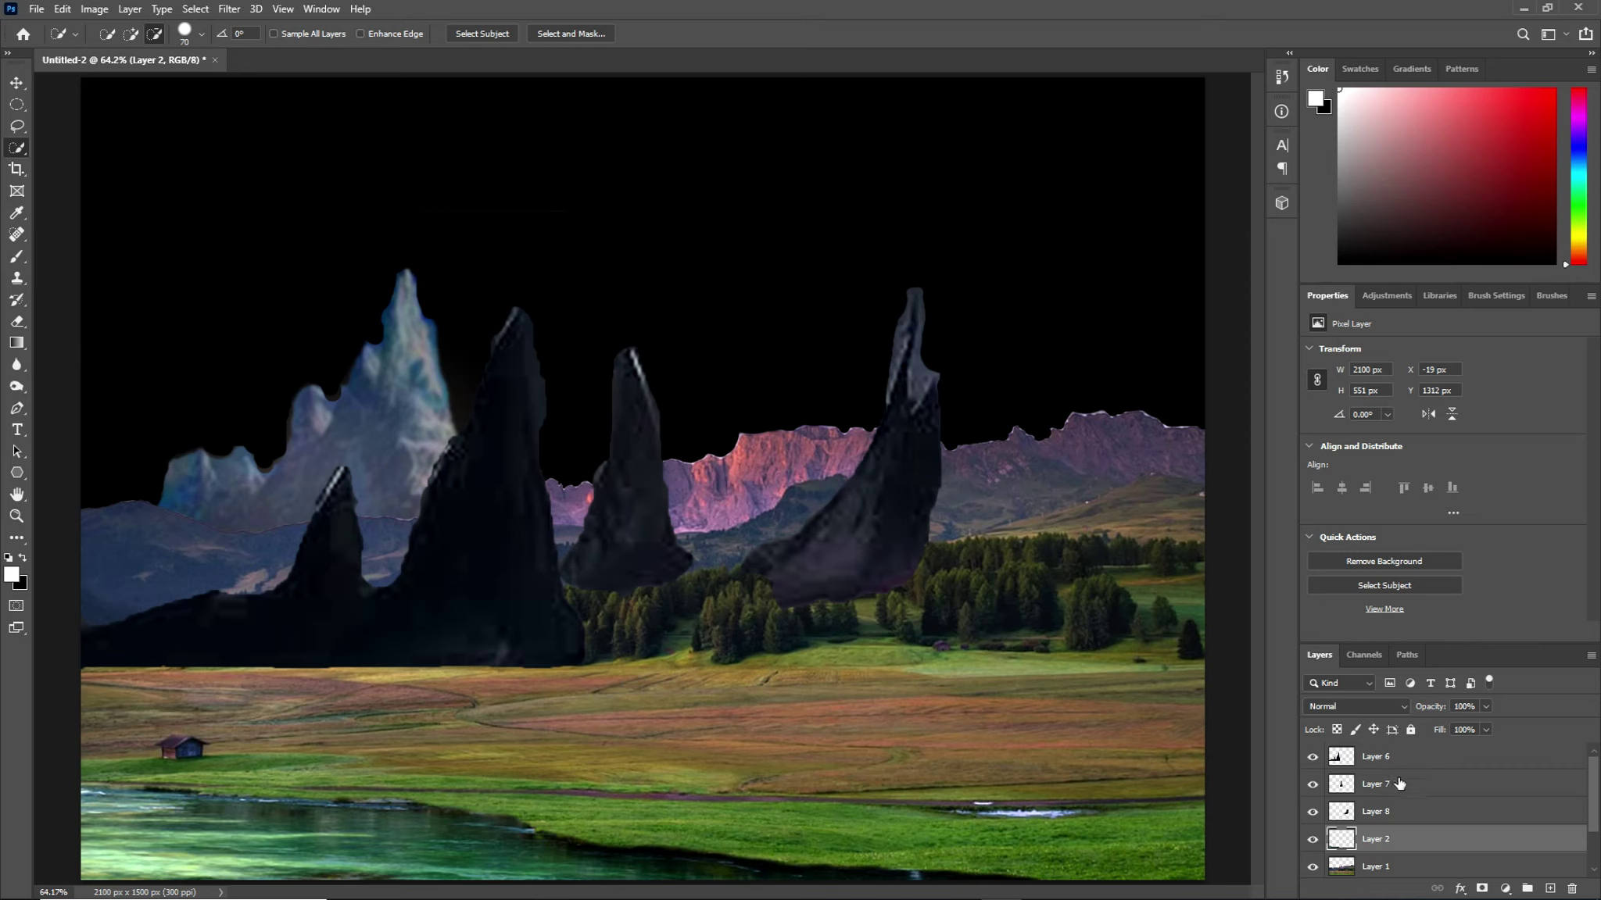
{"action": "left_click", "coordinate": [1426, 816]}
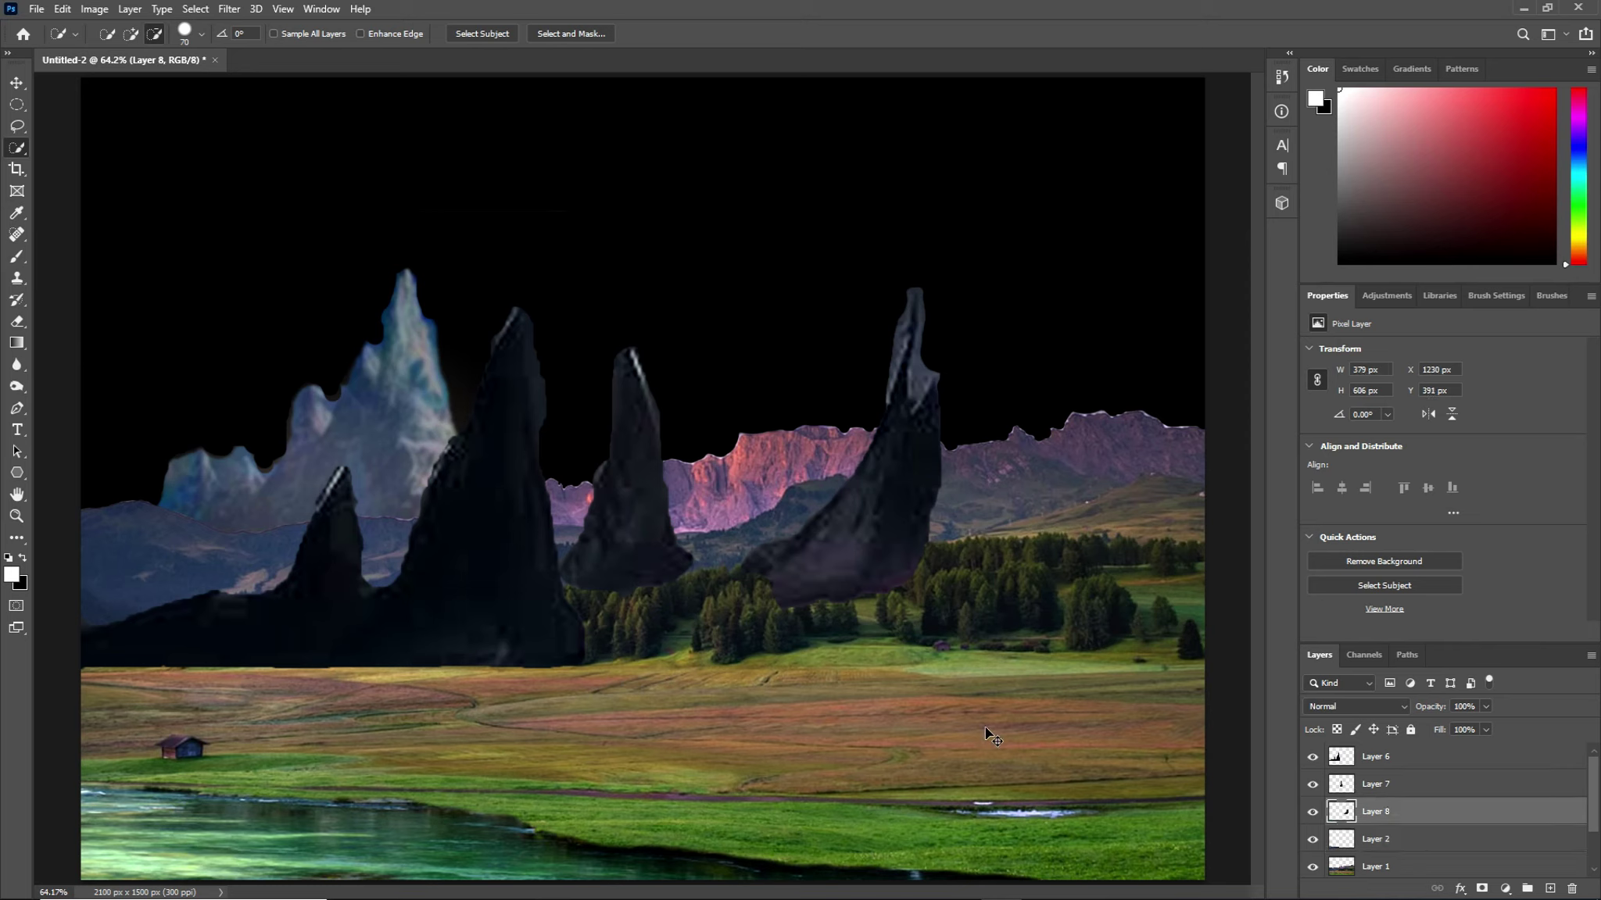
Erase along the right spire's upper edge on Layer 8 to narrow its tip
{"action": "key", "text": "ctrl+t"}
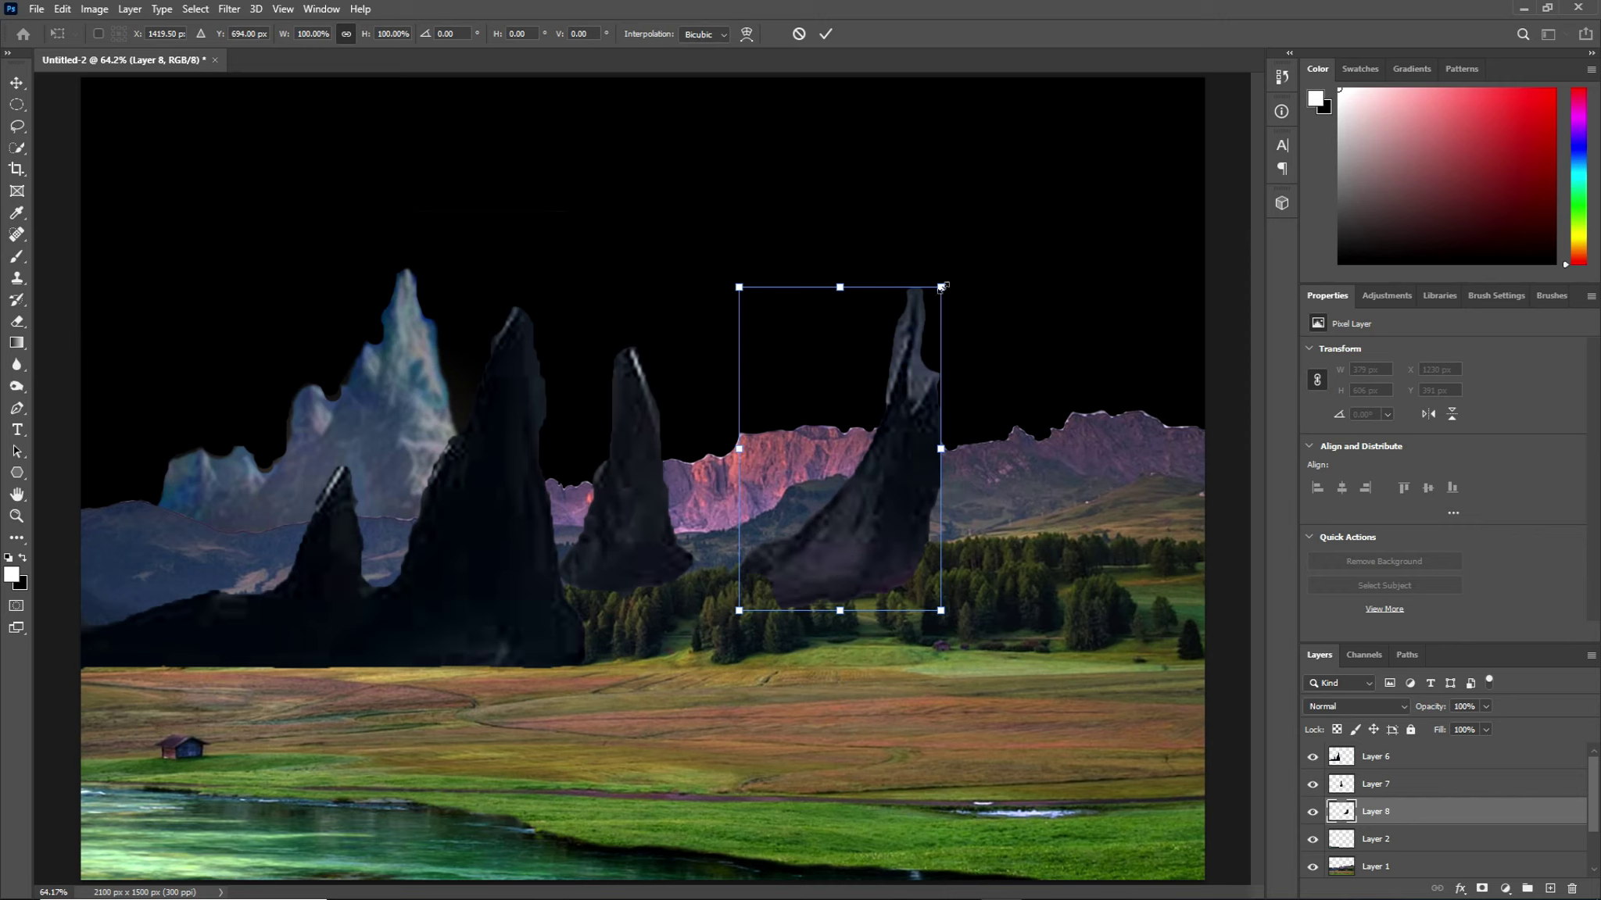
{"action": "key", "text": "Return"}
{"action": "key", "text": "w"}
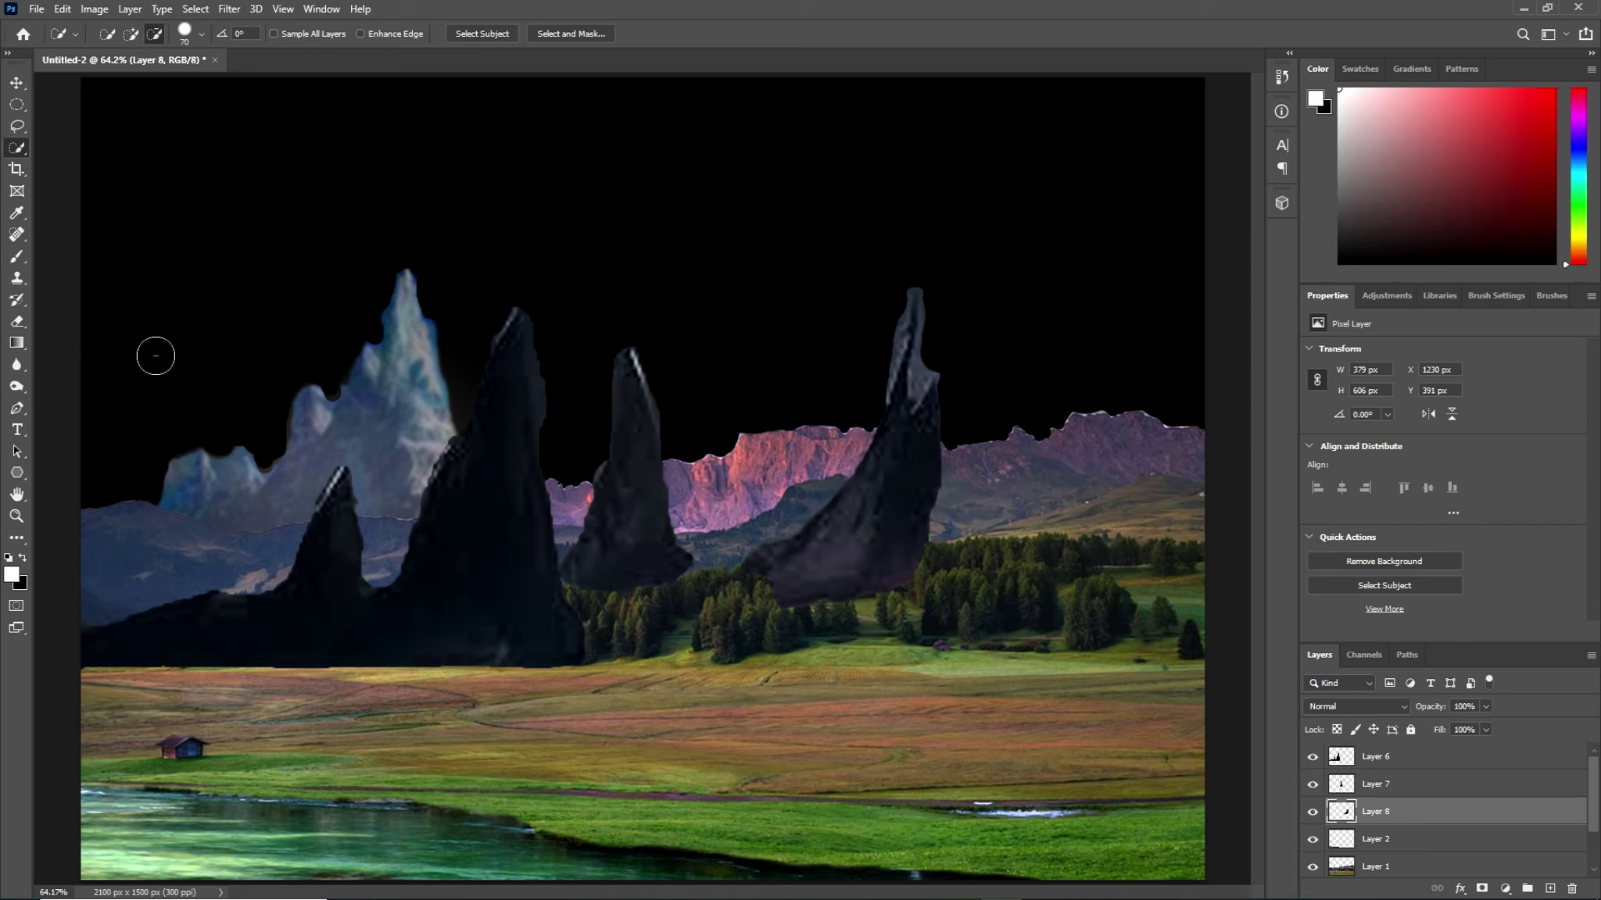
{"action": "left_click", "coordinate": [16, 321]}
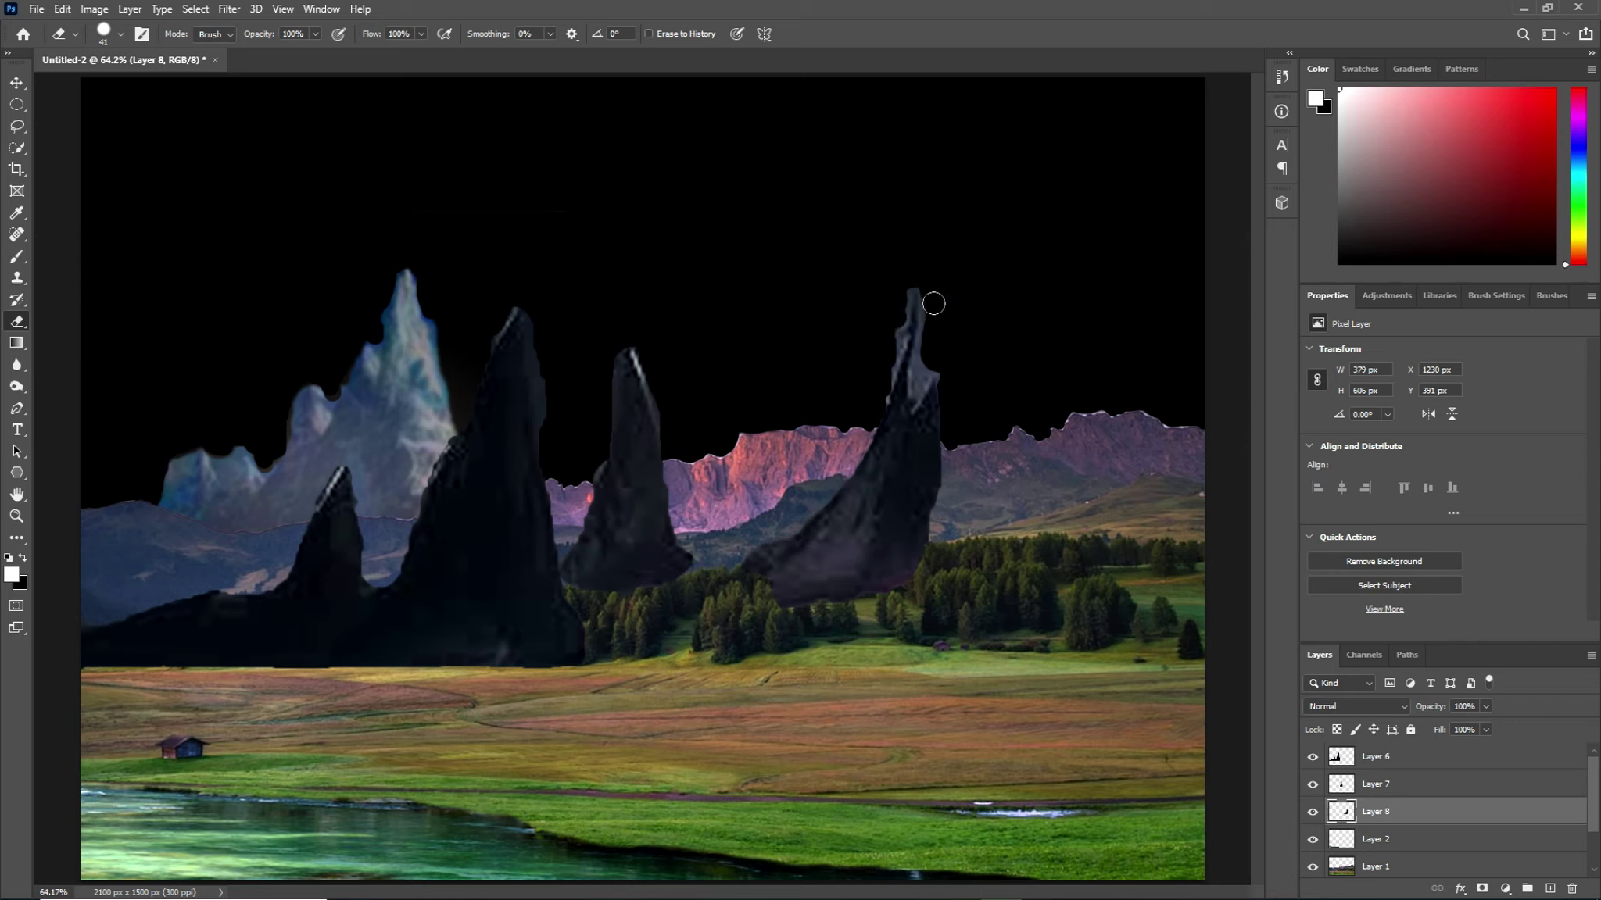
{"action": "left_click_drag", "start_coordinate": [926, 320], "coordinate": [929, 378]}
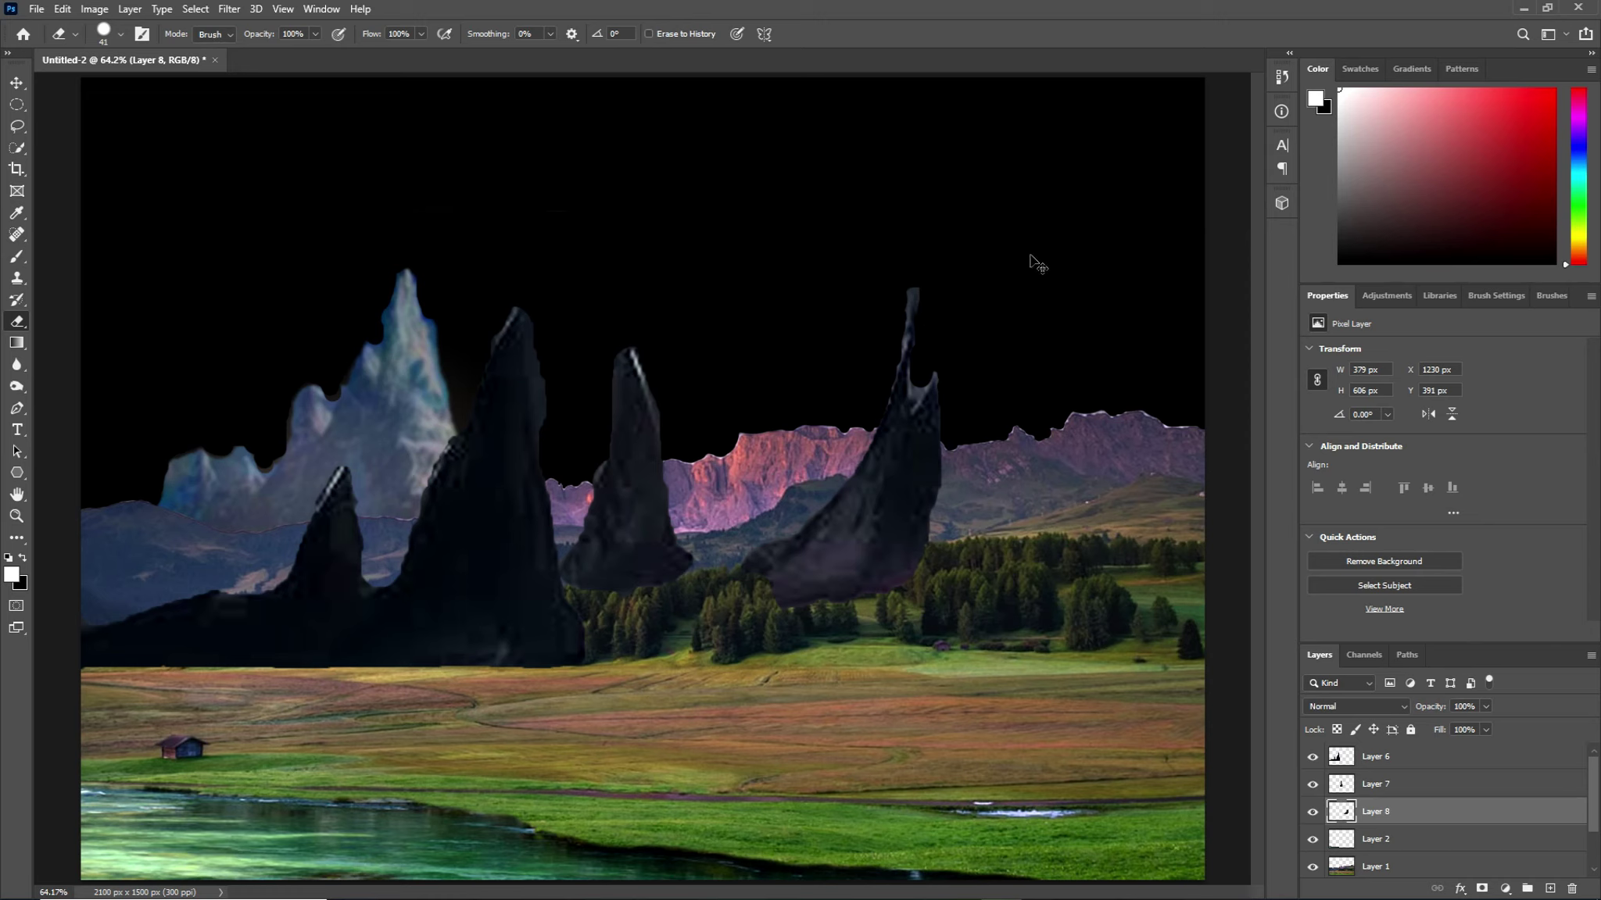
{"action": "key", "text": "ctrl+t"}
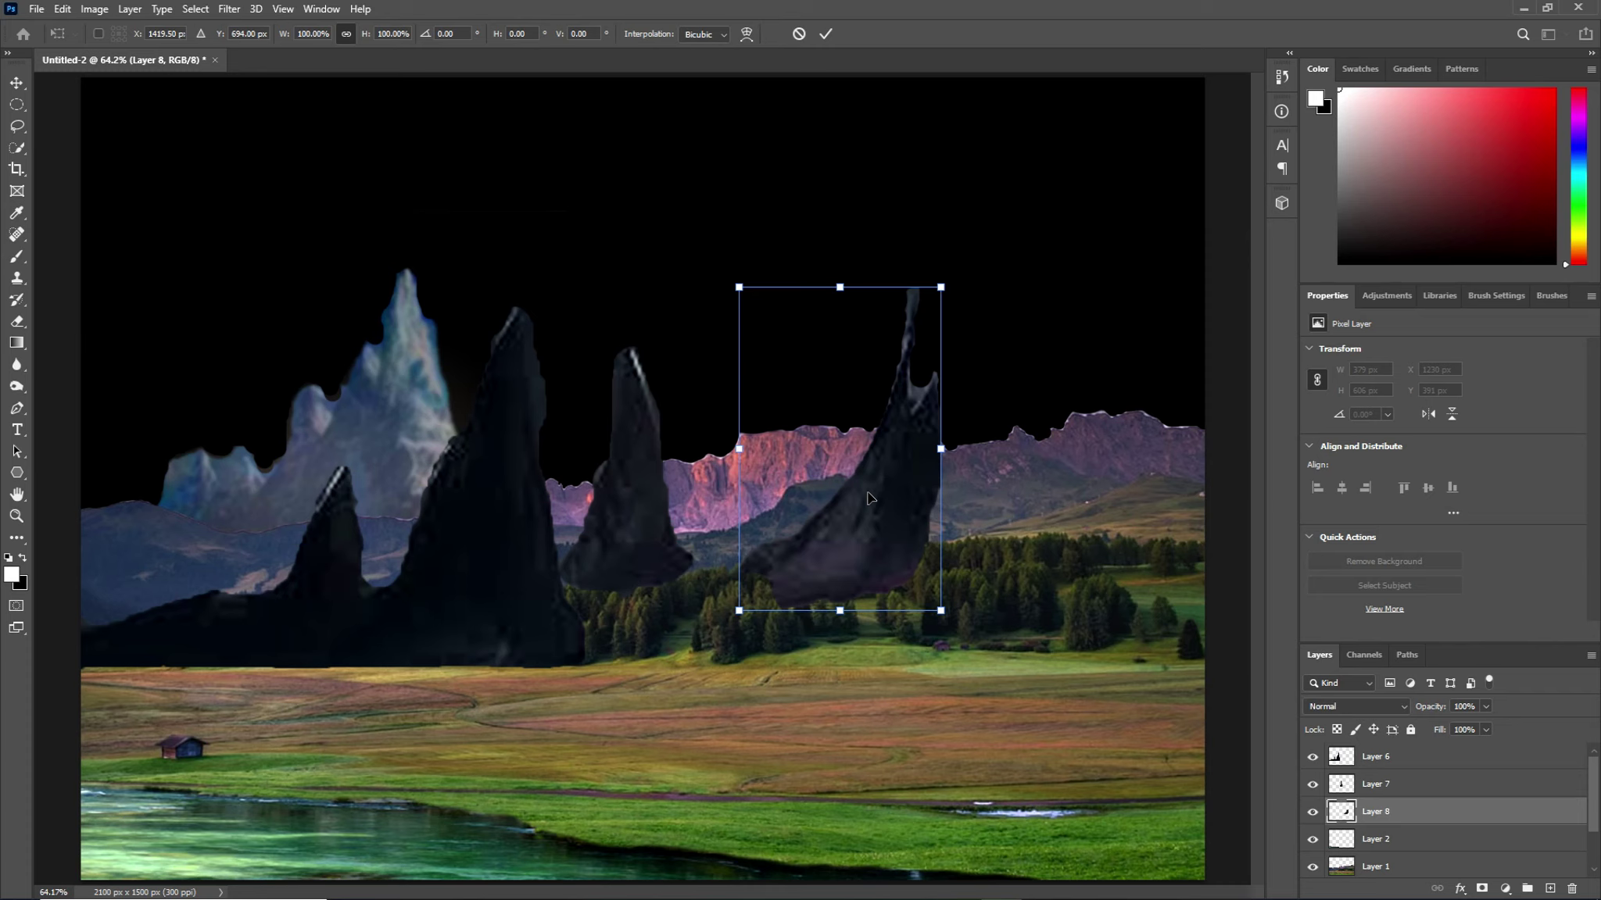
Move the right spire down onto the meadow's right side and scale it to about 56%
{"action": "left_click_drag", "start_coordinate": [873, 502], "coordinate": [1084, 663]}
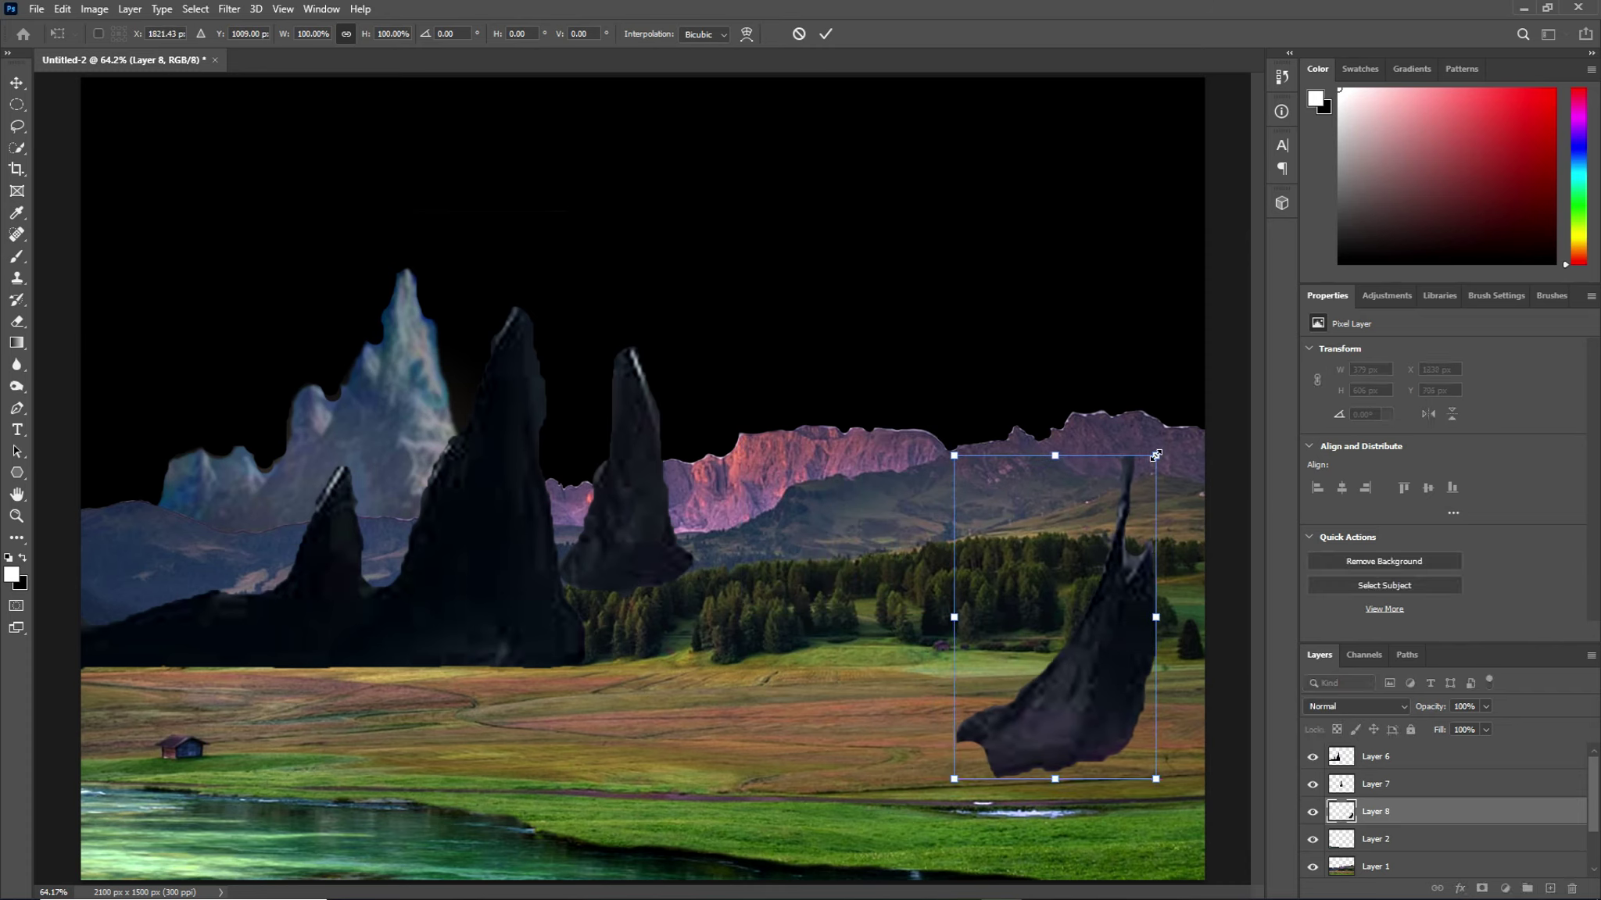
{"action": "mouse_move", "coordinate": [1153, 456]}
{"action": "left_mouse_down"}
{"action": "mouse_move", "coordinate": [1065, 612]}
{"action": "mouse_move", "coordinate": [1073, 589]}
{"action": "mouse_move", "coordinate": [1146, 710]}
{"action": "left_mouse_up"}
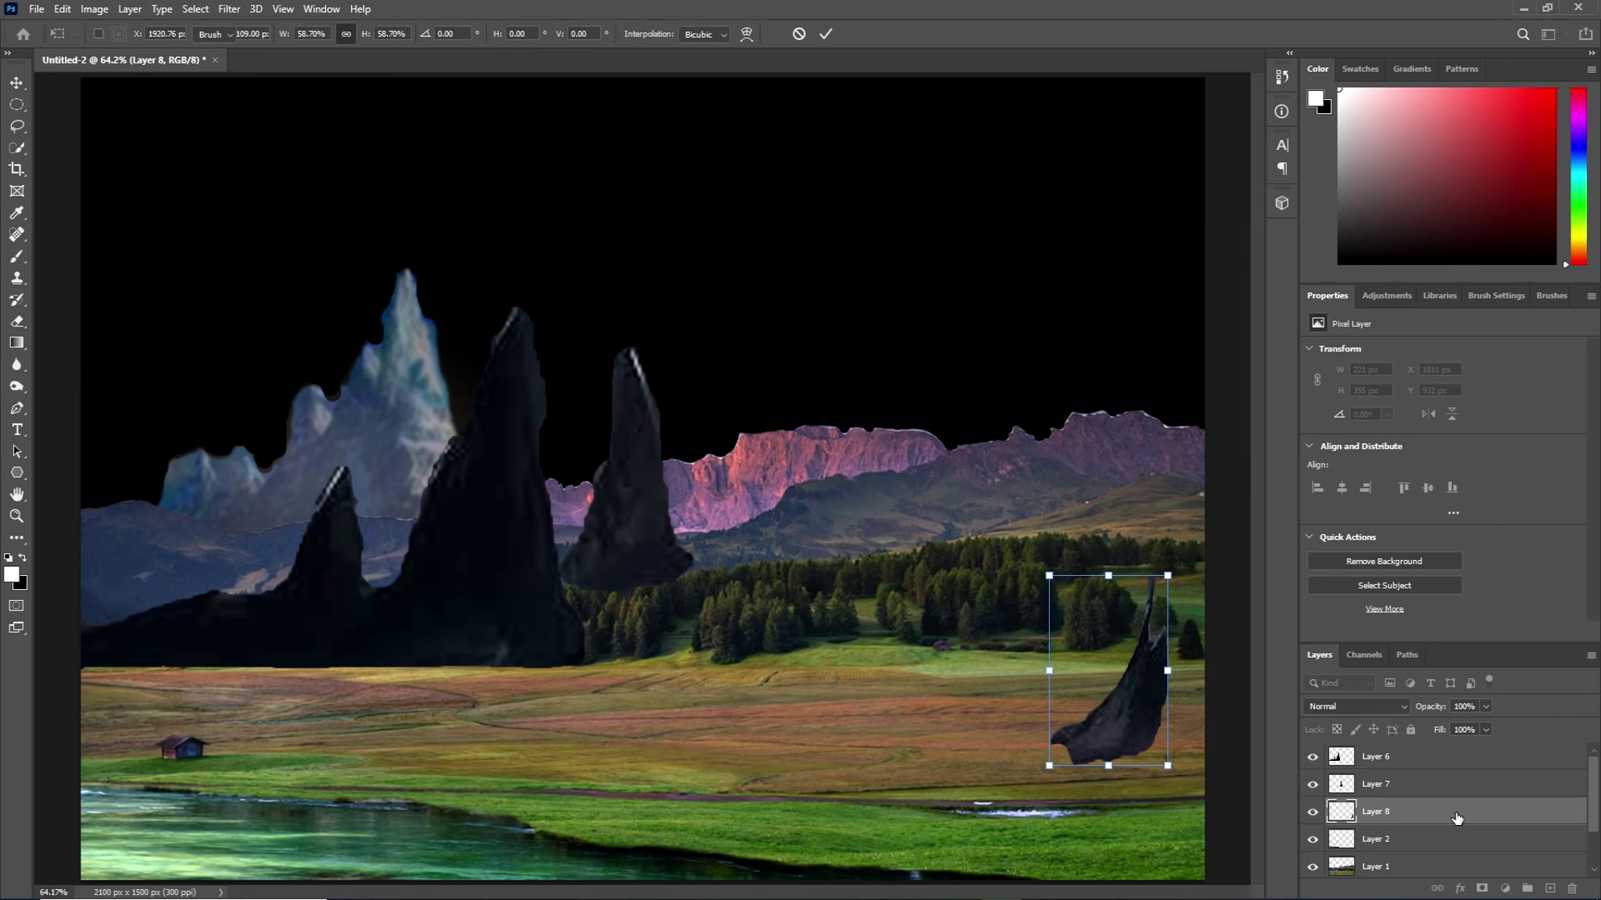
{"action": "key", "text": "Return"}
{"action": "key", "text": "e"}
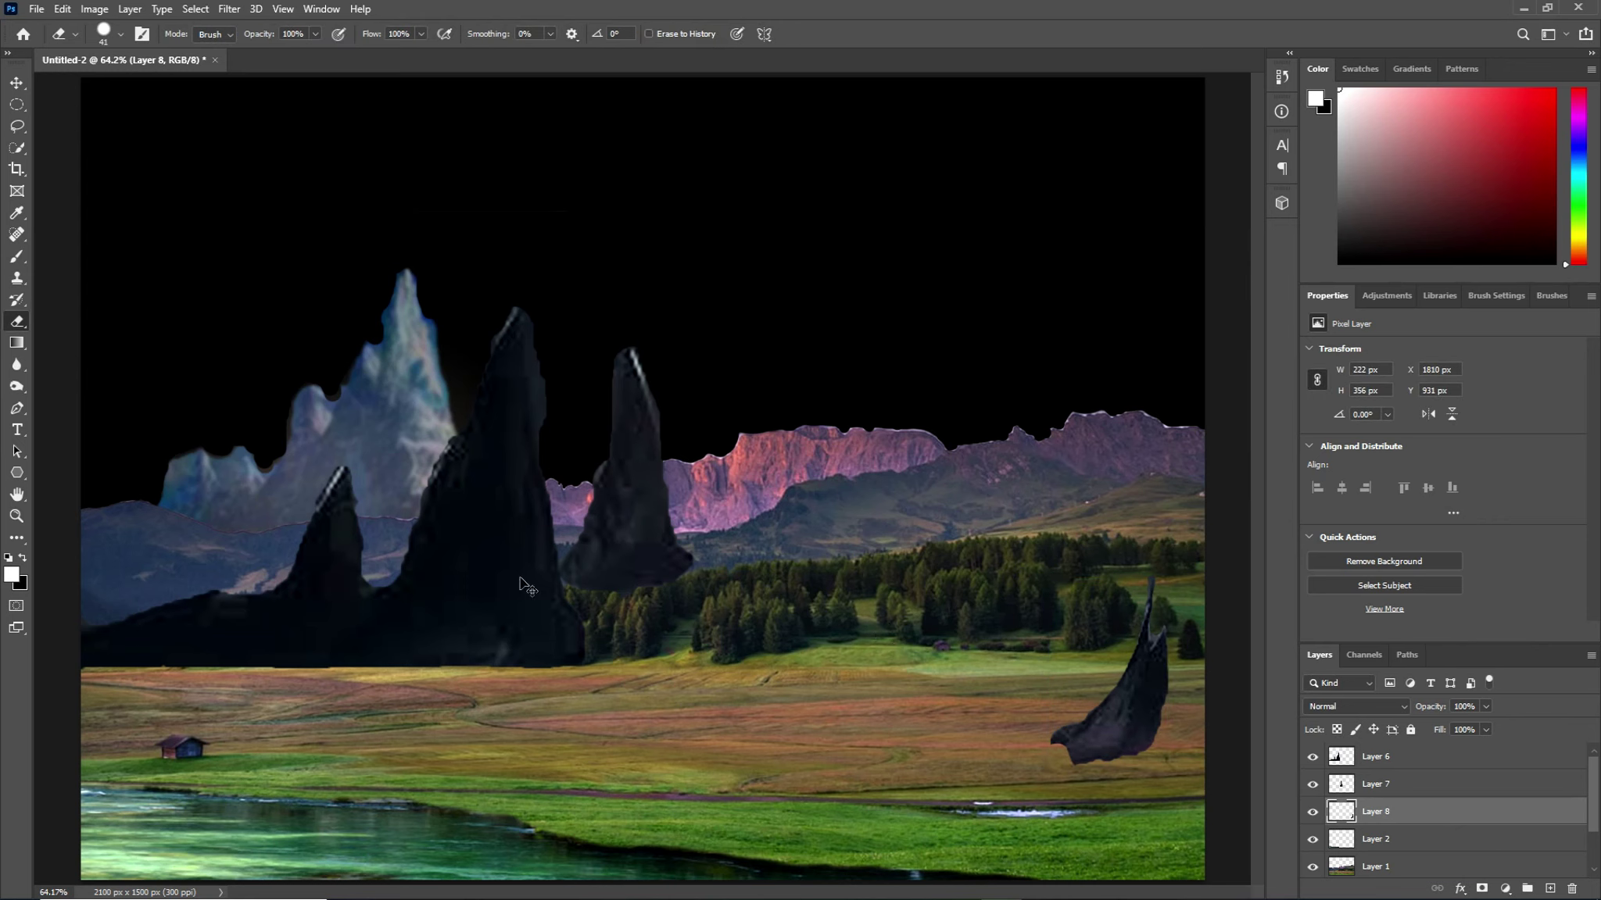
Lower Layer 6's left peaks onto the left meadow and shrink them to about 37%
{"action": "left_click", "coordinate": [1462, 758]}
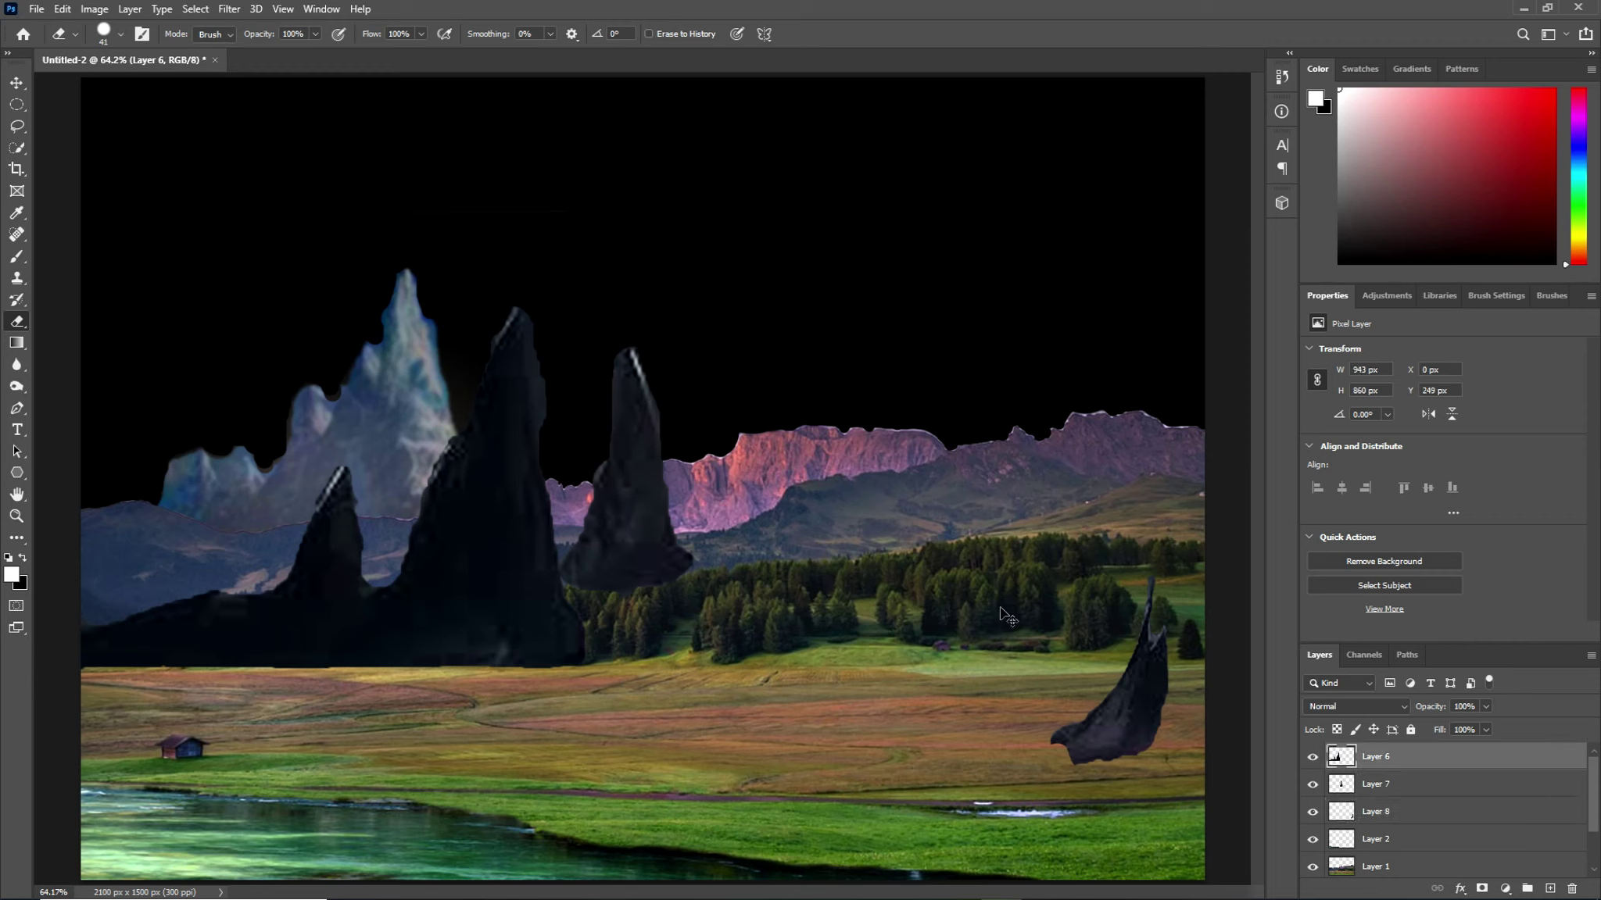
{"action": "key", "text": "ctrl+t"}
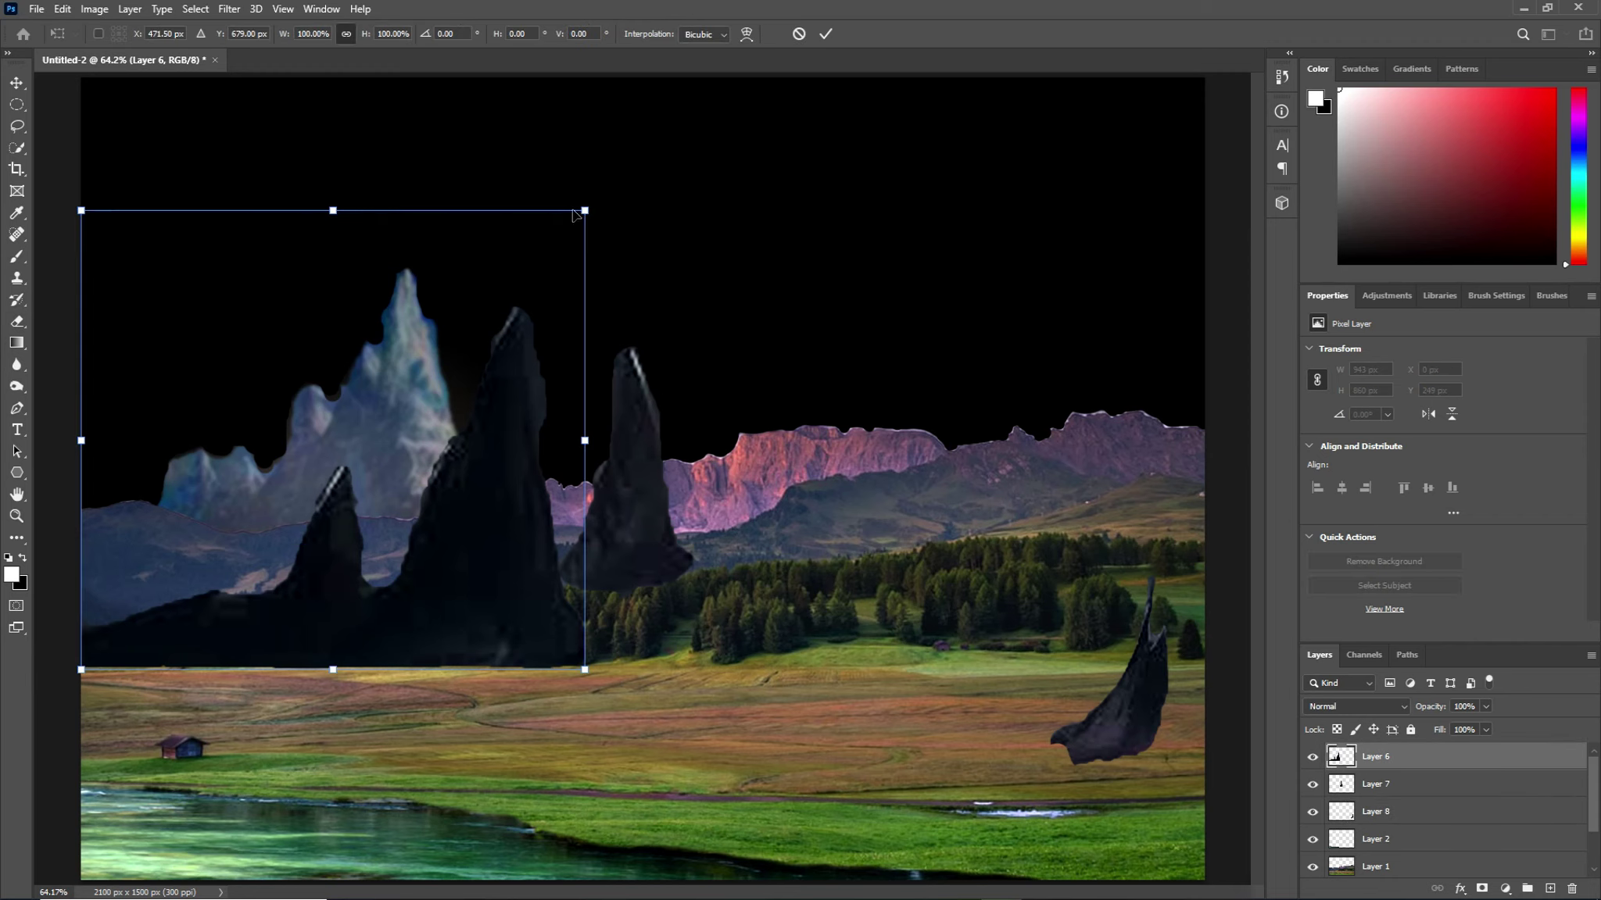
{"action": "left_click_drag", "start_coordinate": [354, 603], "coordinate": [359, 657]}
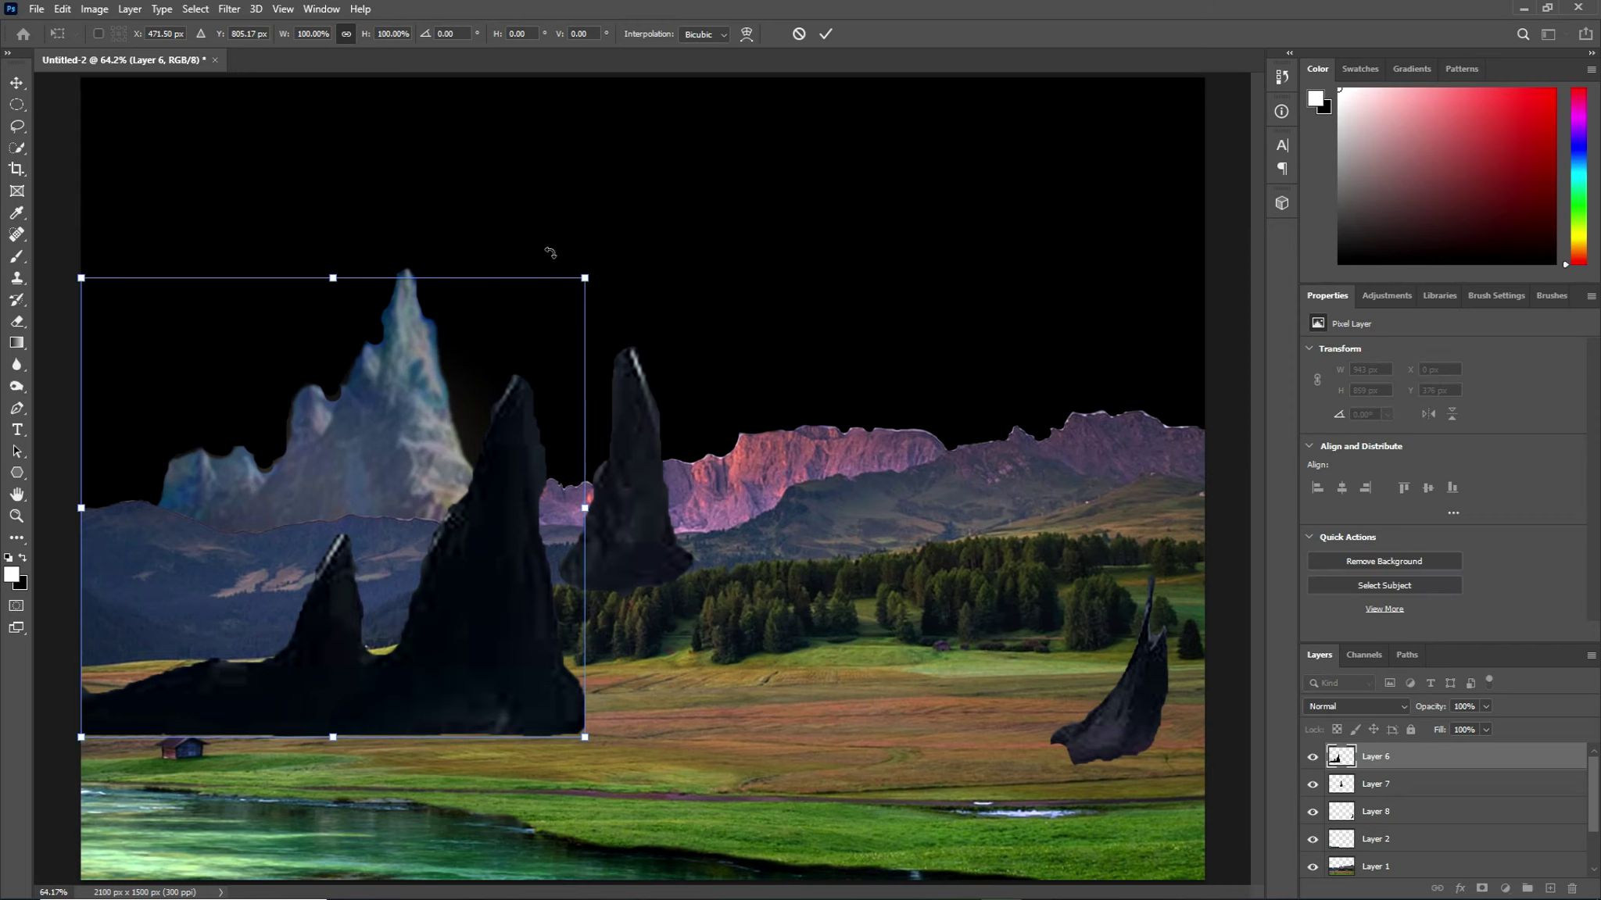
{"action": "left_click_drag", "start_coordinate": [585, 278], "coordinate": [268, 566]}
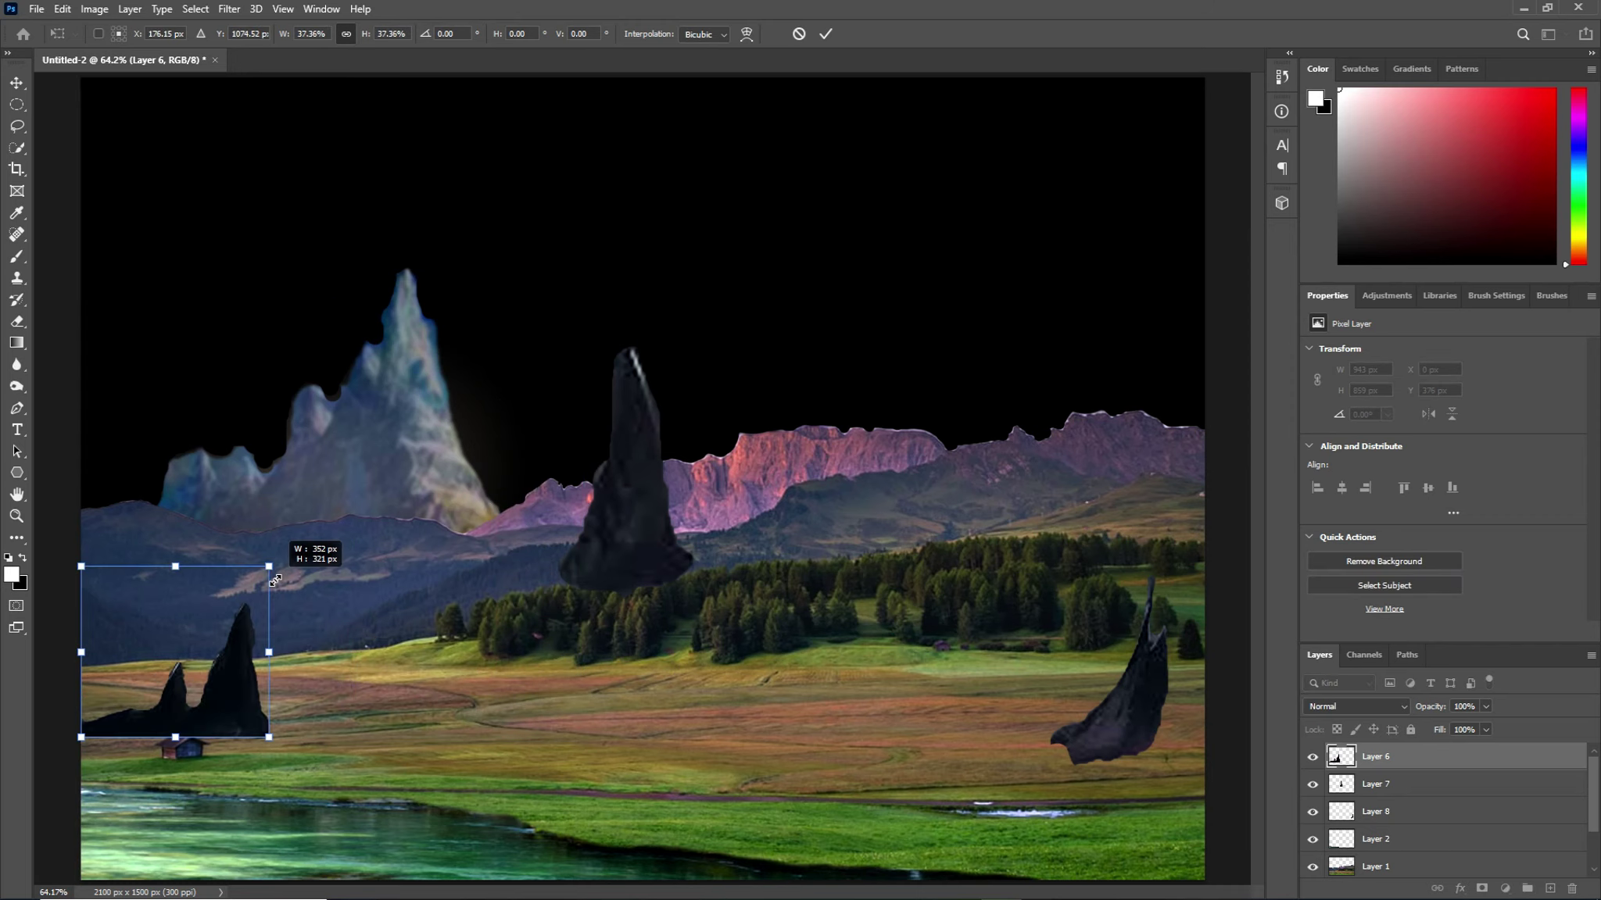
{"action": "left_click_drag", "start_coordinate": [245, 678], "coordinate": [247, 665]}
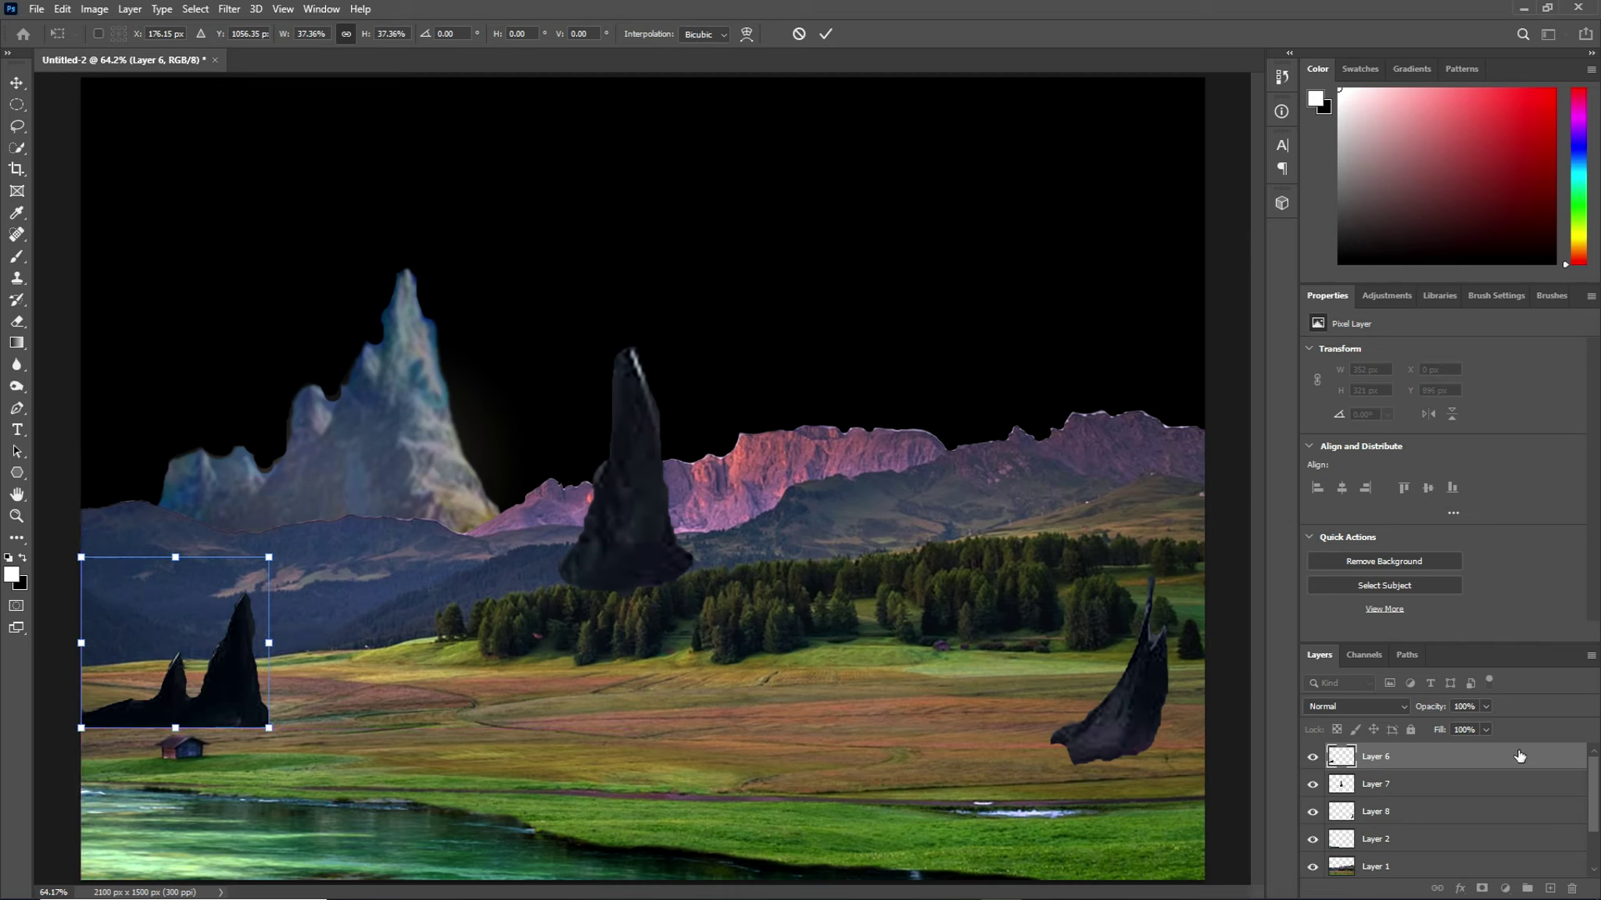
{"action": "key", "text": "Return"}
{"action": "key", "text": "e"}
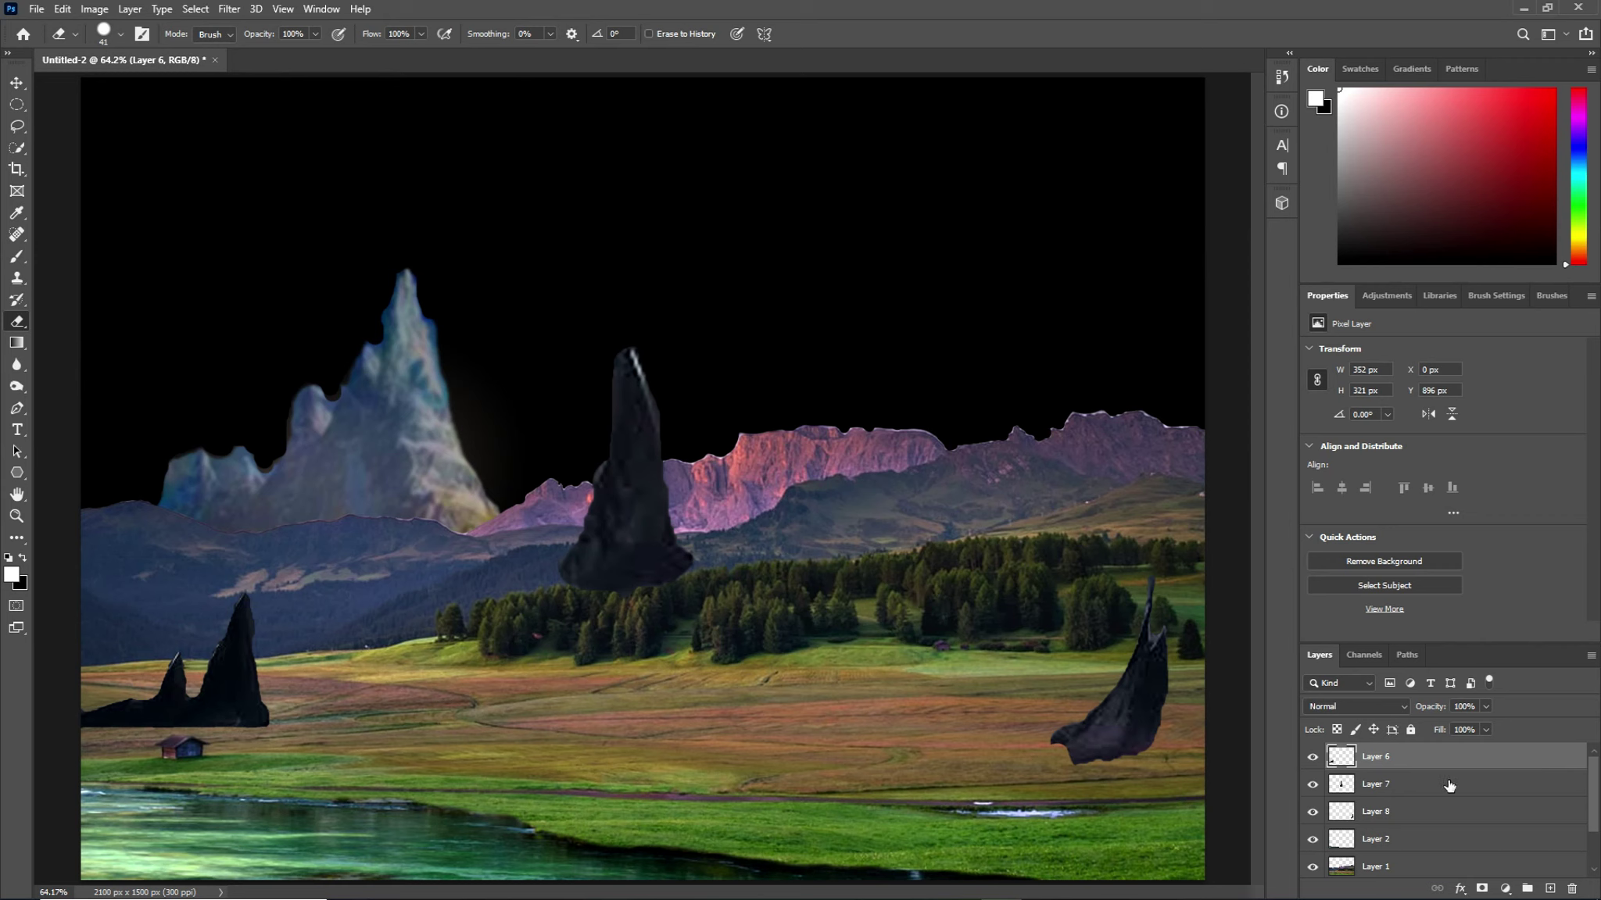
Flip the middle spire horizontally, shrink it to about 44%, and place it mid-meadow
{"action": "left_click", "coordinate": [1448, 785]}
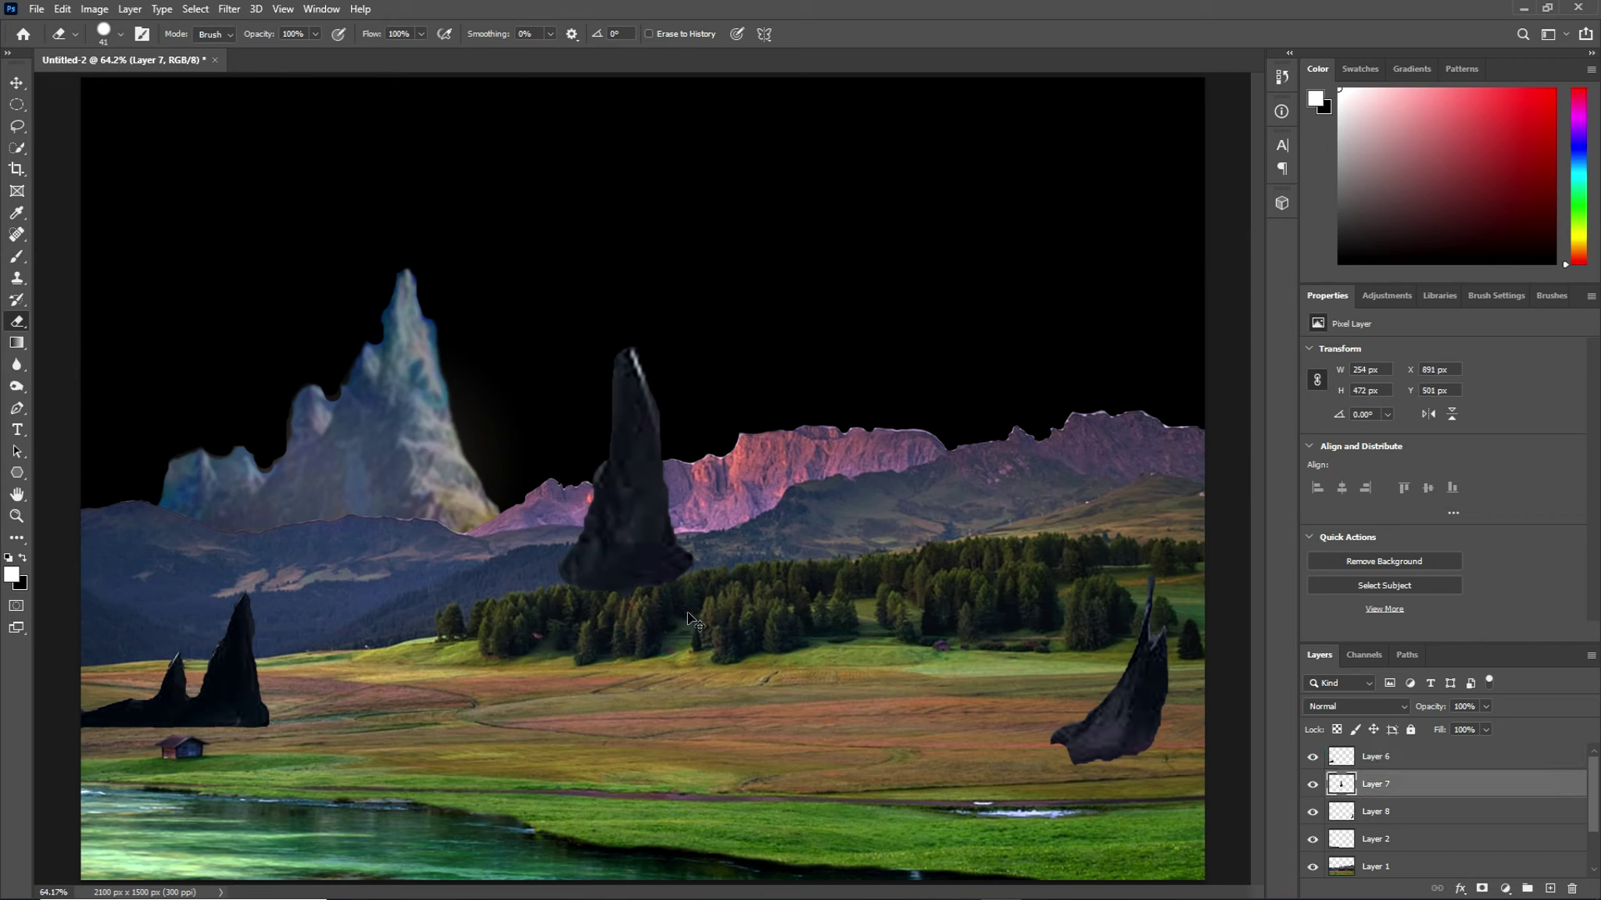
{"action": "key", "text": "ctrl+t"}
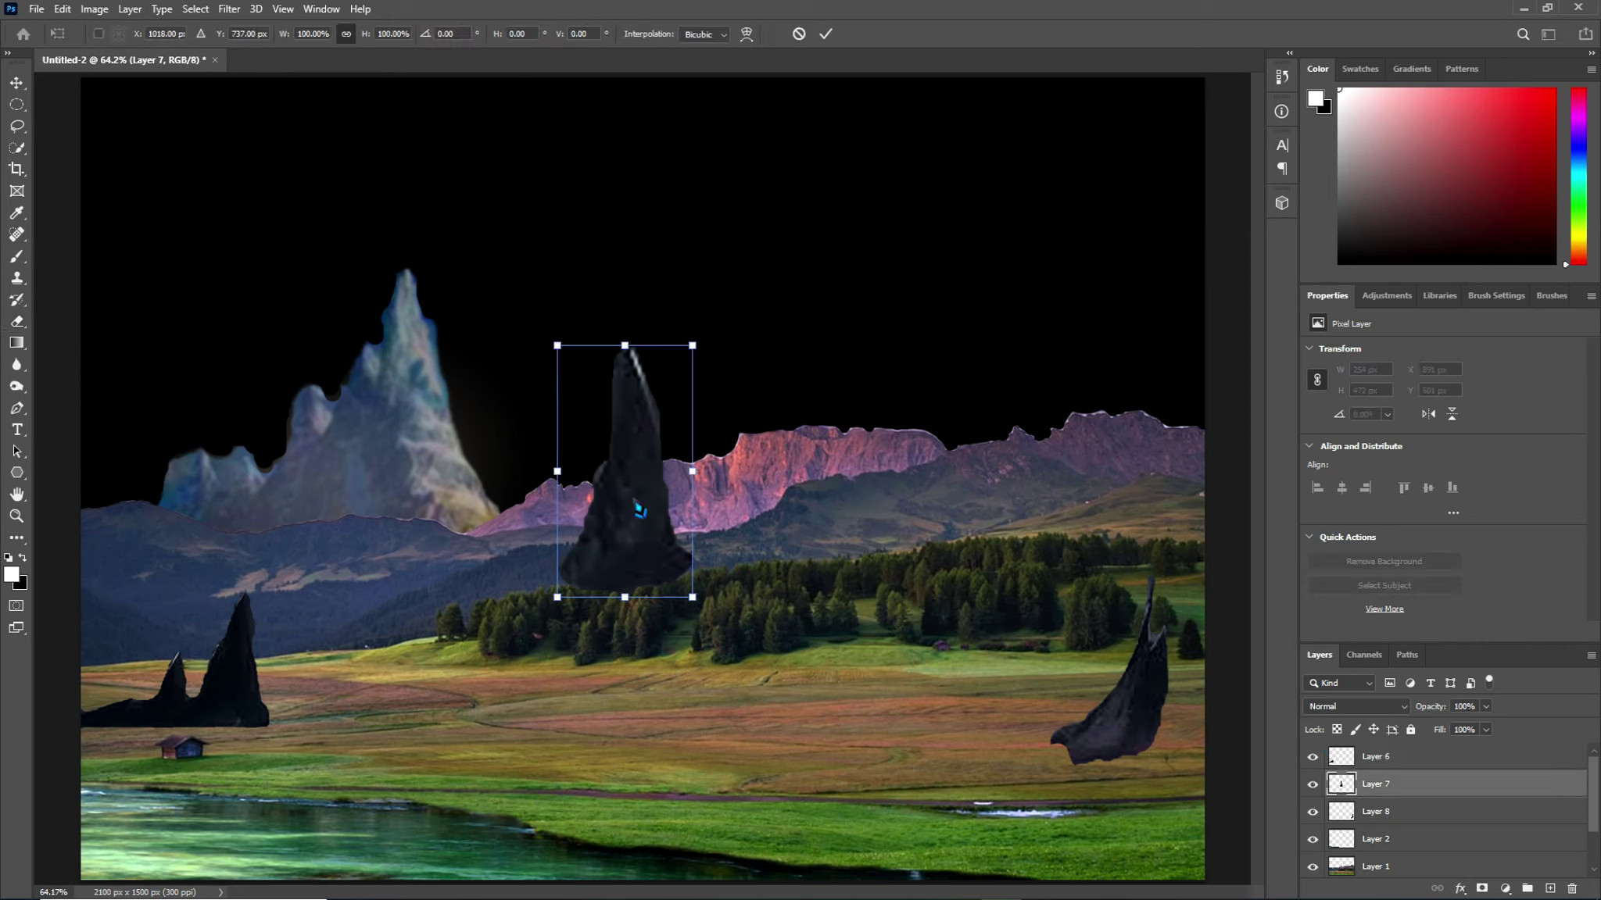
{"action": "right_click", "coordinate": [634, 499]}
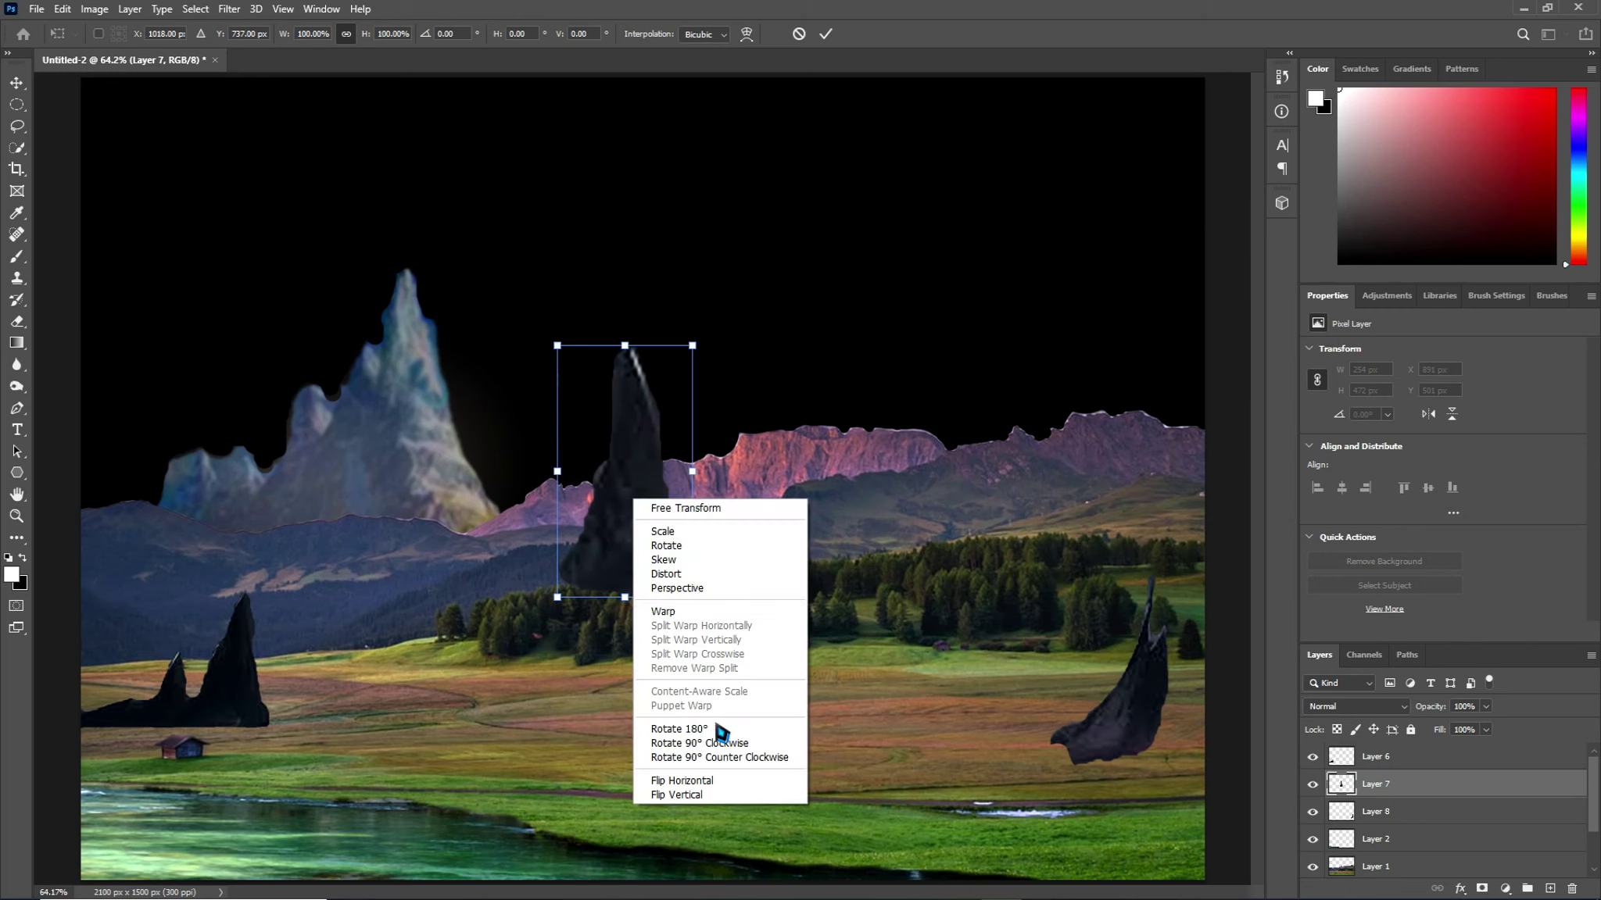
{"action": "left_click", "coordinate": [733, 782]}
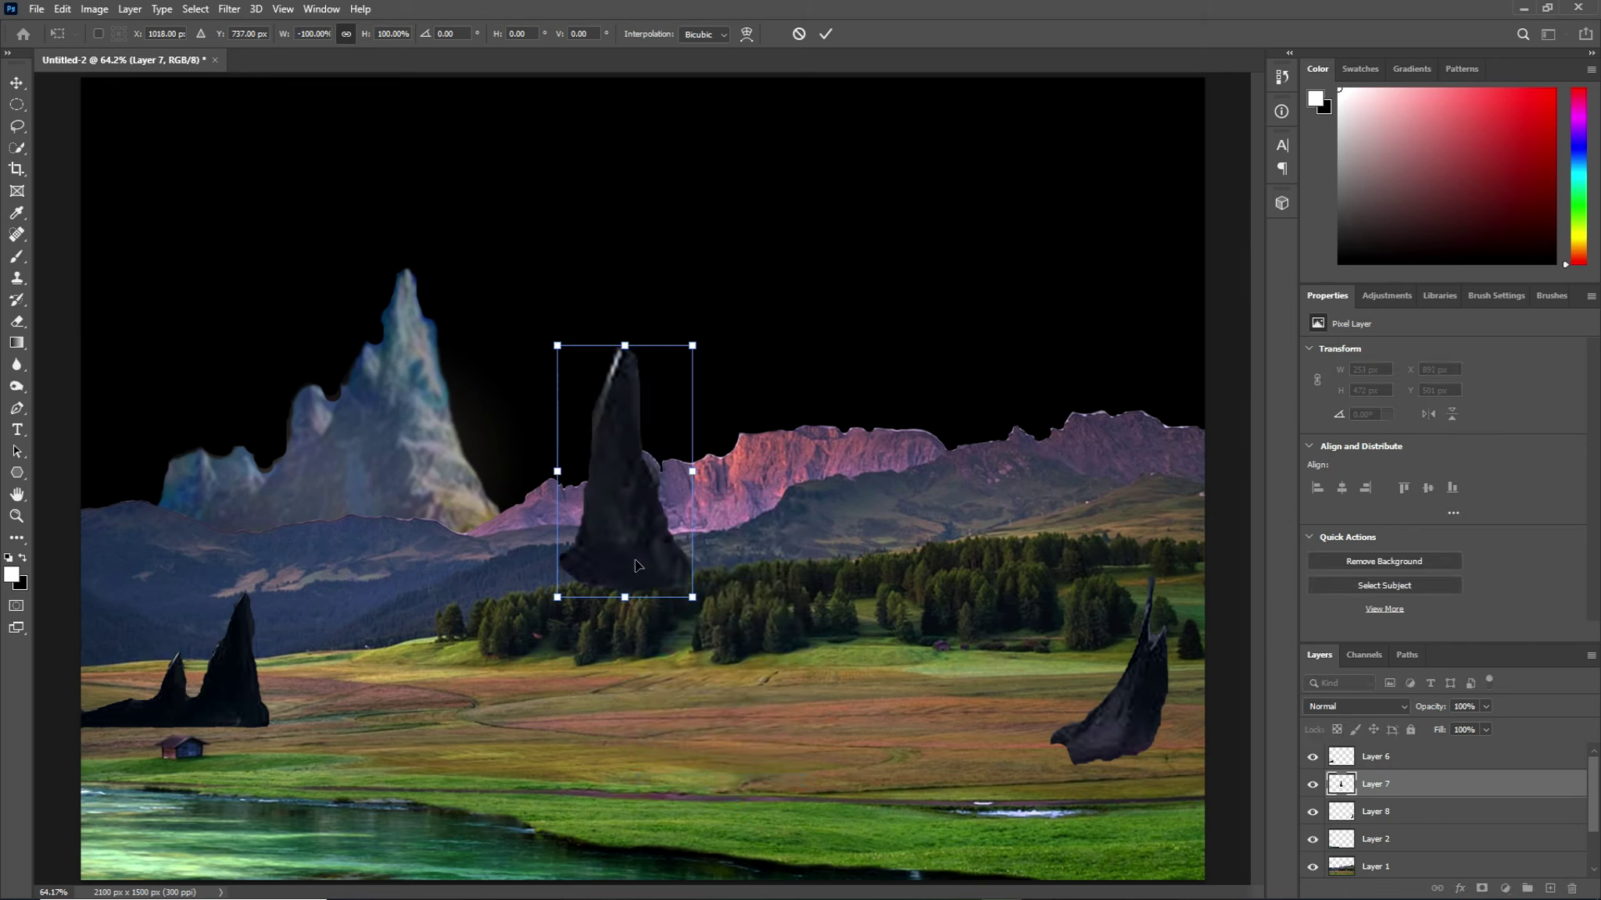
{"action": "left_click_drag", "start_coordinate": [635, 532], "coordinate": [674, 695]}
{"action": "left_click_drag", "start_coordinate": [726, 516], "coordinate": [636, 650]}
{"action": "left_click_drag", "start_coordinate": [629, 720], "coordinate": [541, 690]}
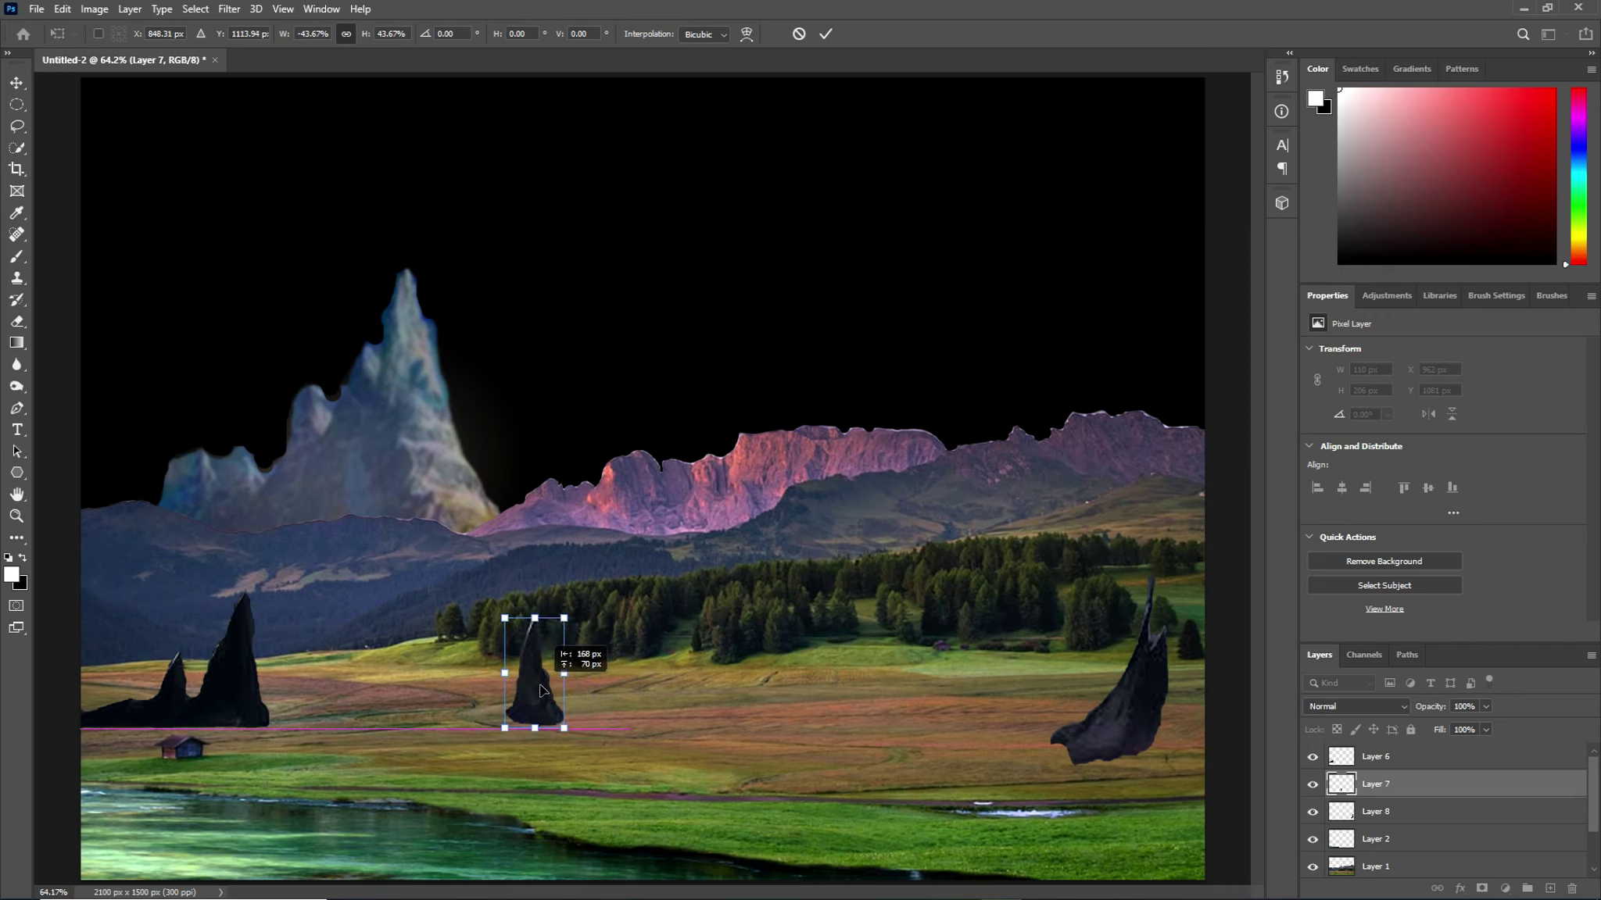
{"action": "left_click_drag", "start_coordinate": [541, 690], "coordinate": [541, 690]}
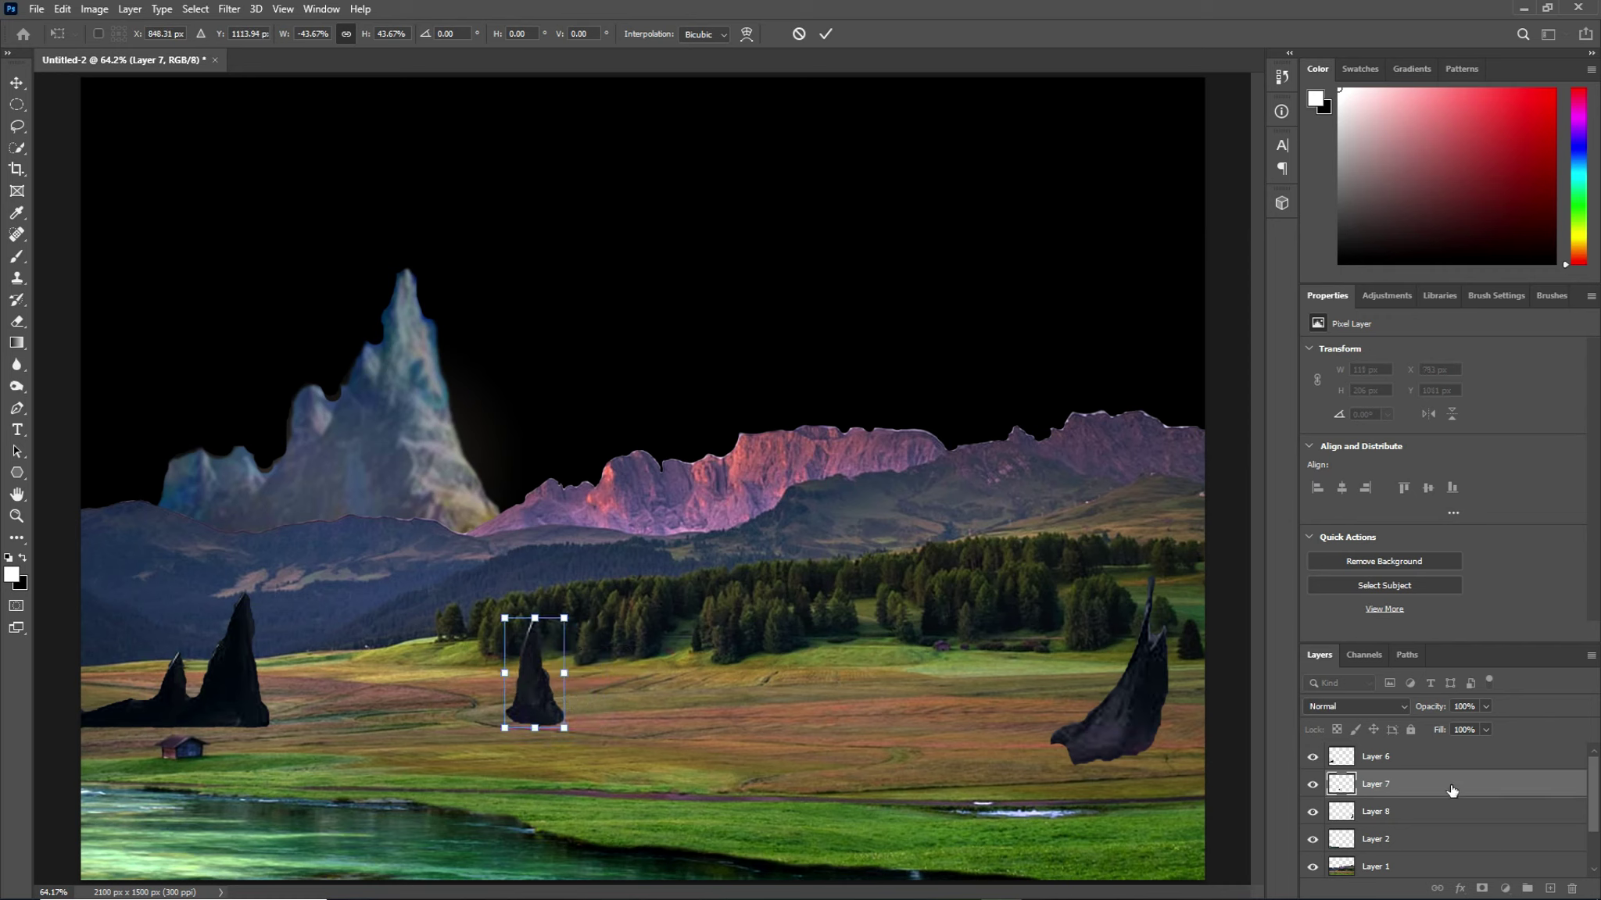
{"action": "key", "text": "Return"}
{"action": "key", "text": "e"}
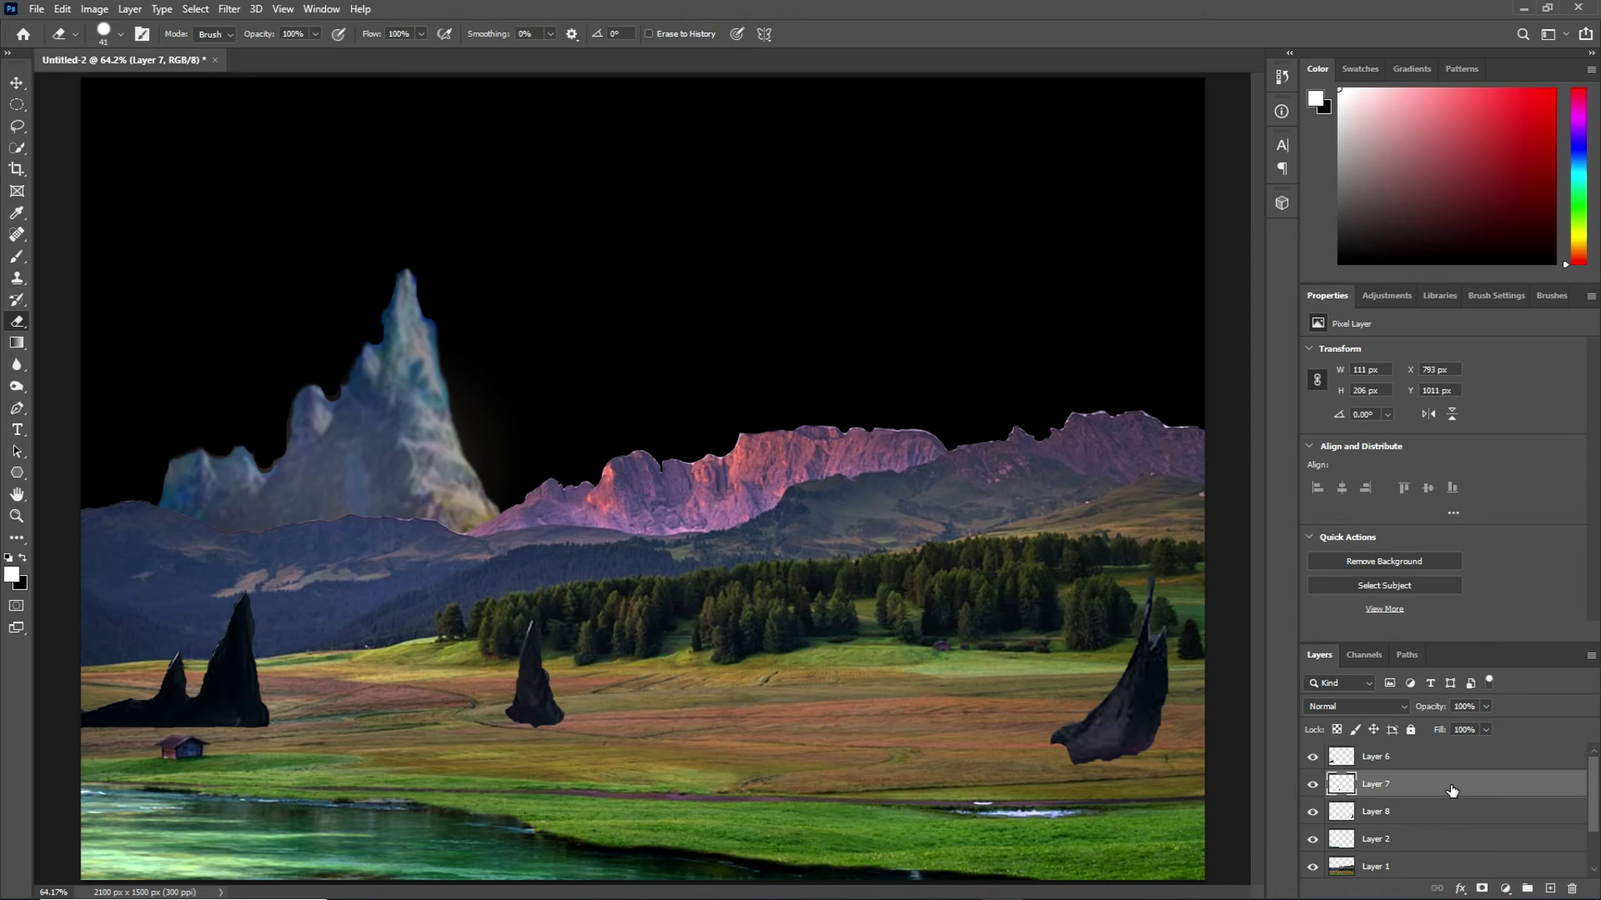
Duplicate the small spire as Layer 7 copy, move it right, and scale it to ~76%
{"action": "key", "text": "ctrl+j"}
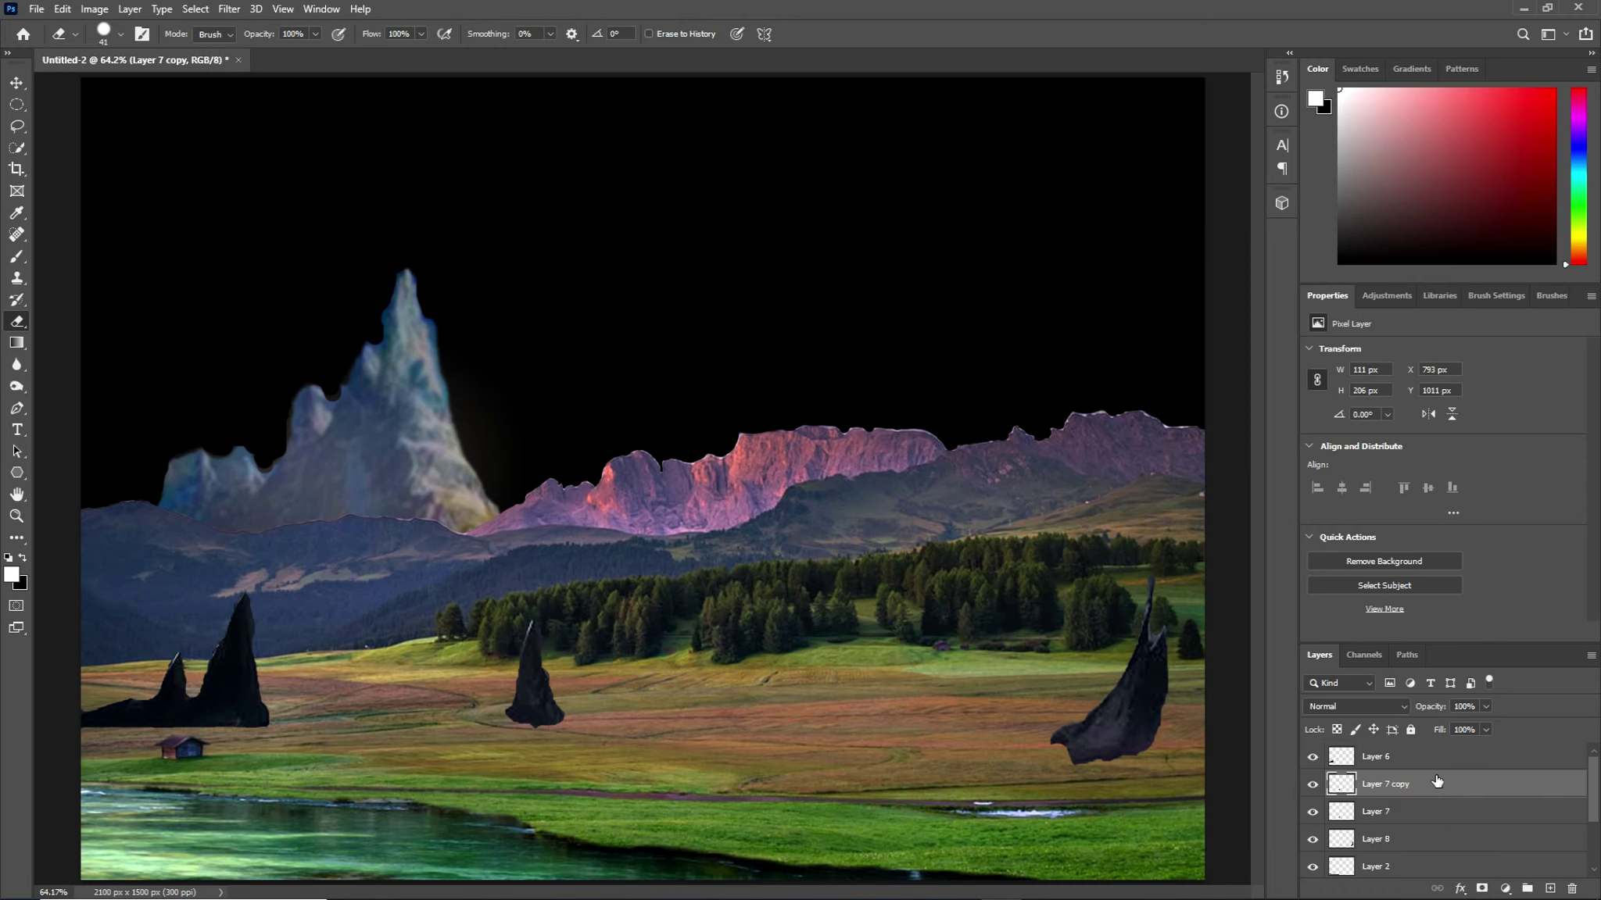
{"action": "key", "text": "ctrl+t"}
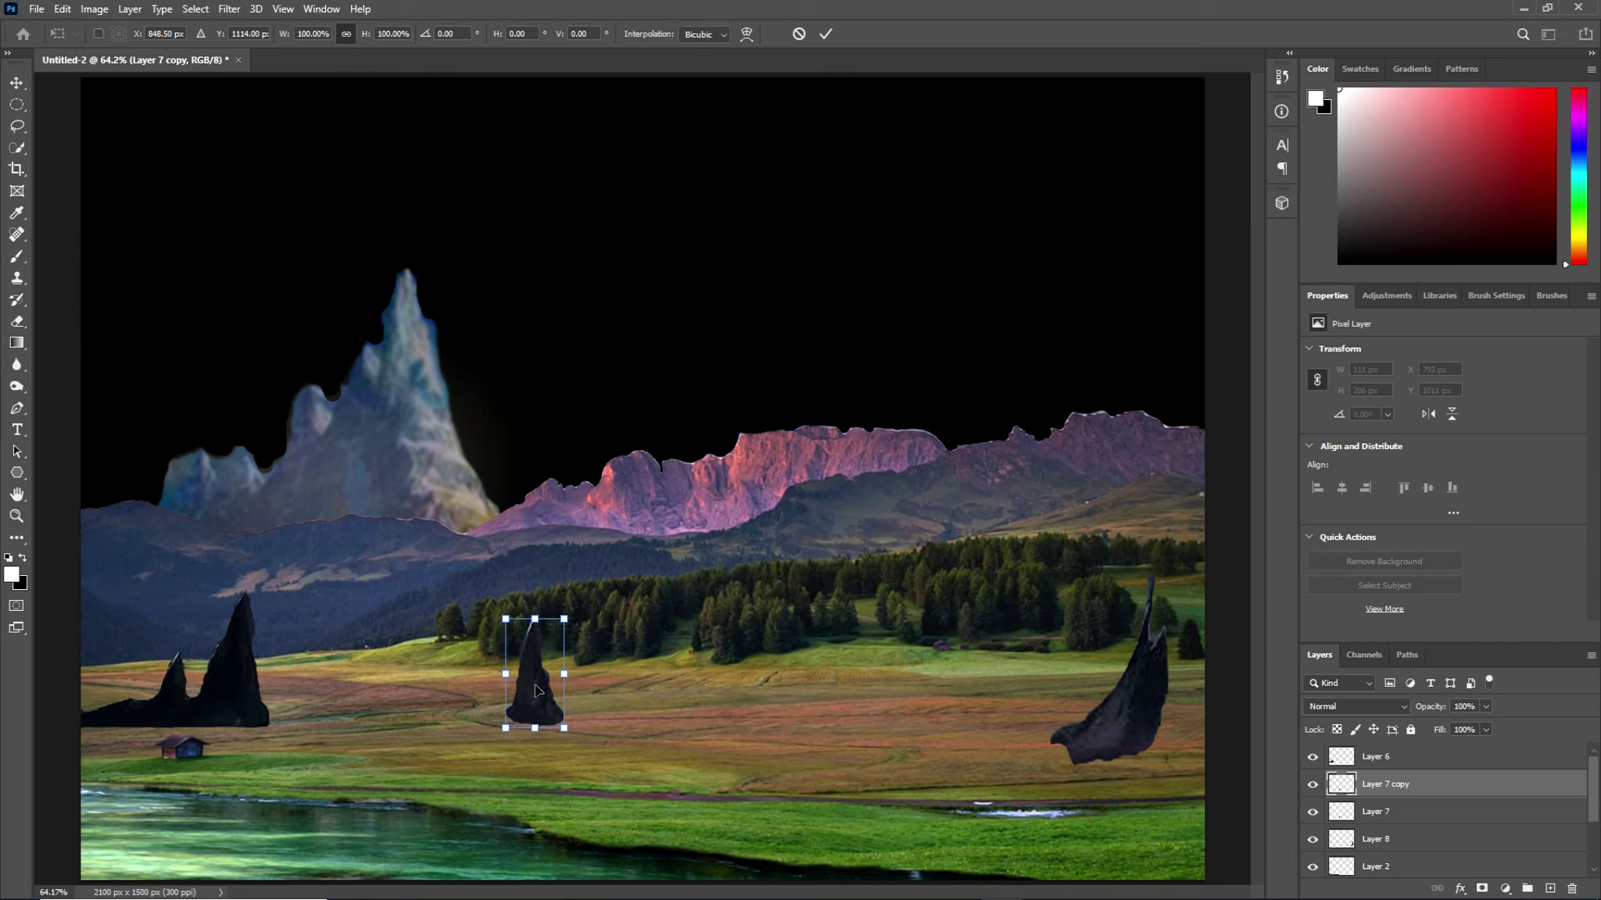
{"action": "left_click_drag", "start_coordinate": [561, 685], "coordinate": [813, 714]}
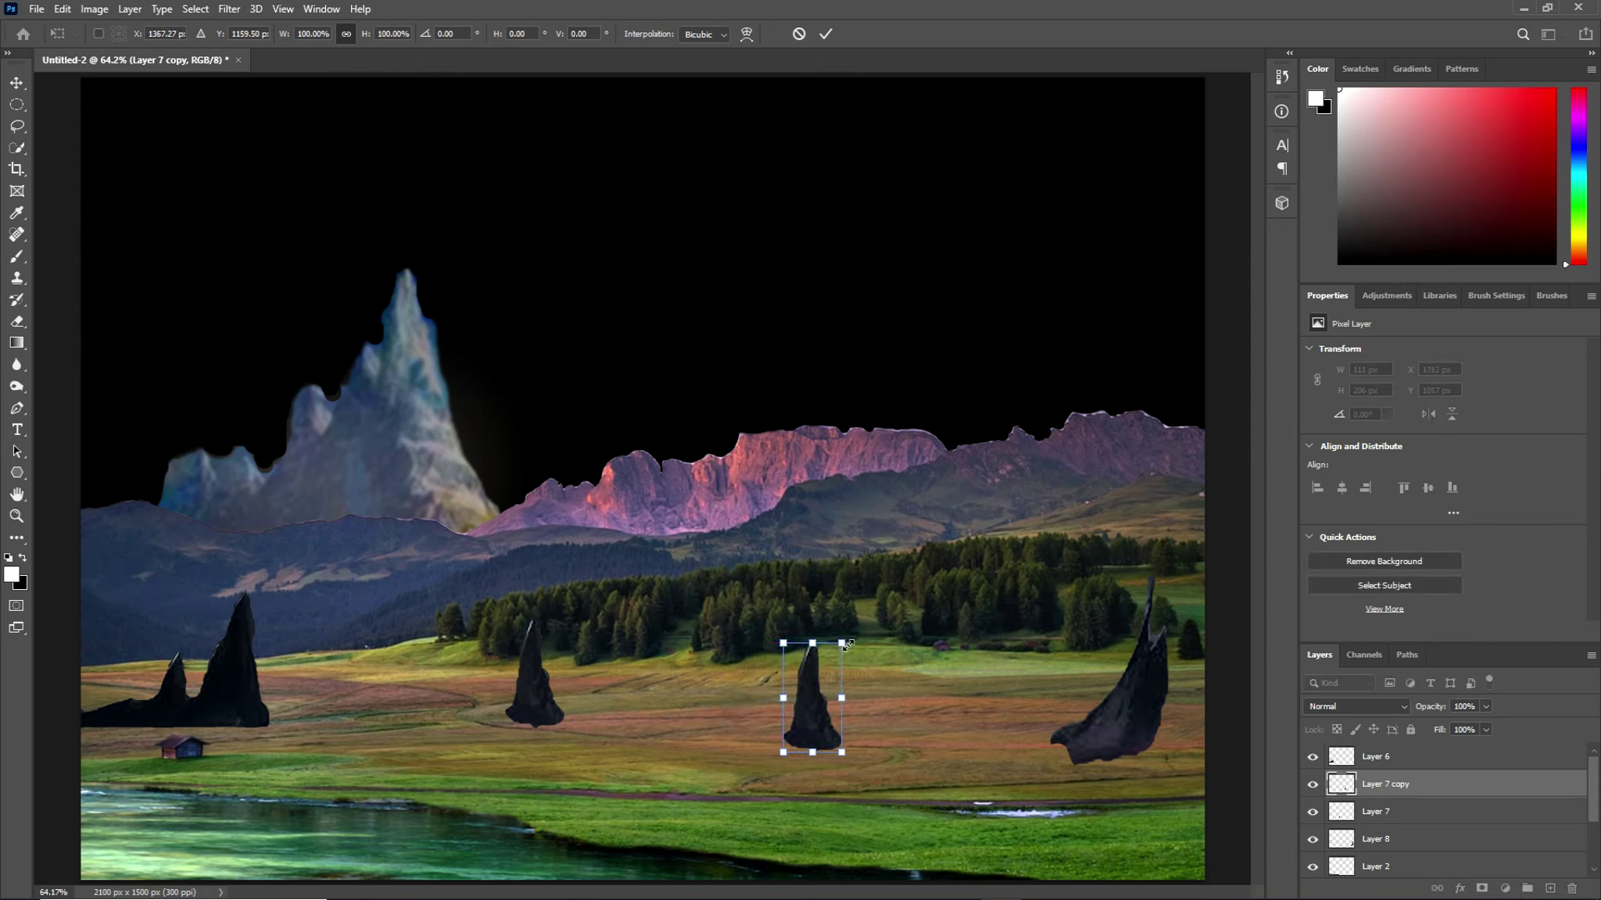
{"action": "left_click_drag", "start_coordinate": [841, 645], "coordinate": [827, 670]}
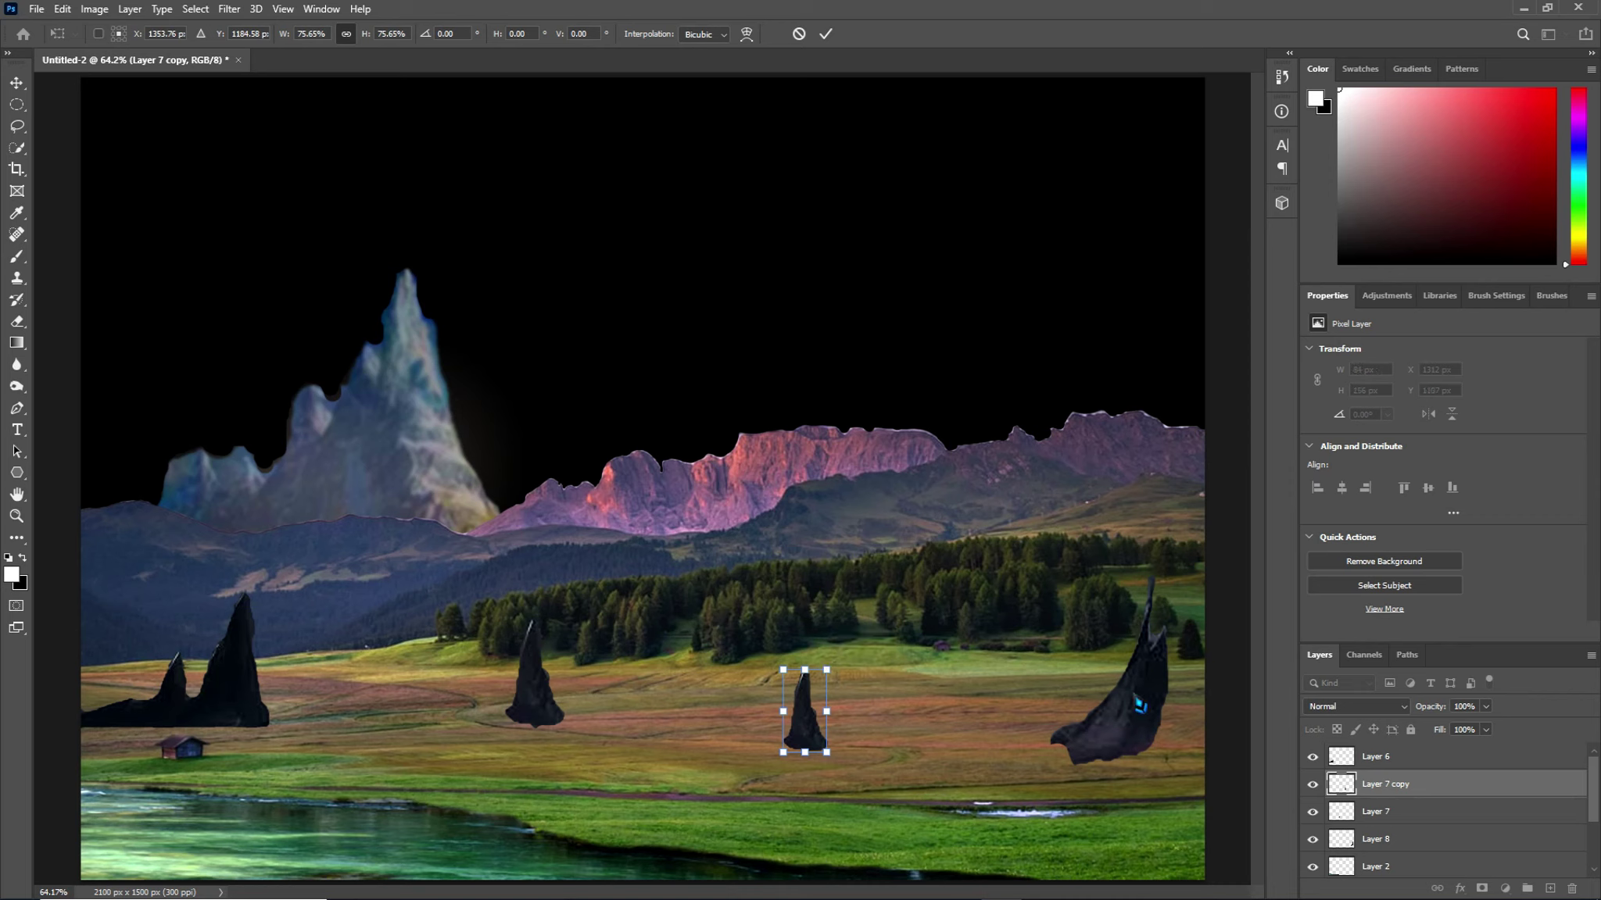
{"action": "key", "text": "e"}
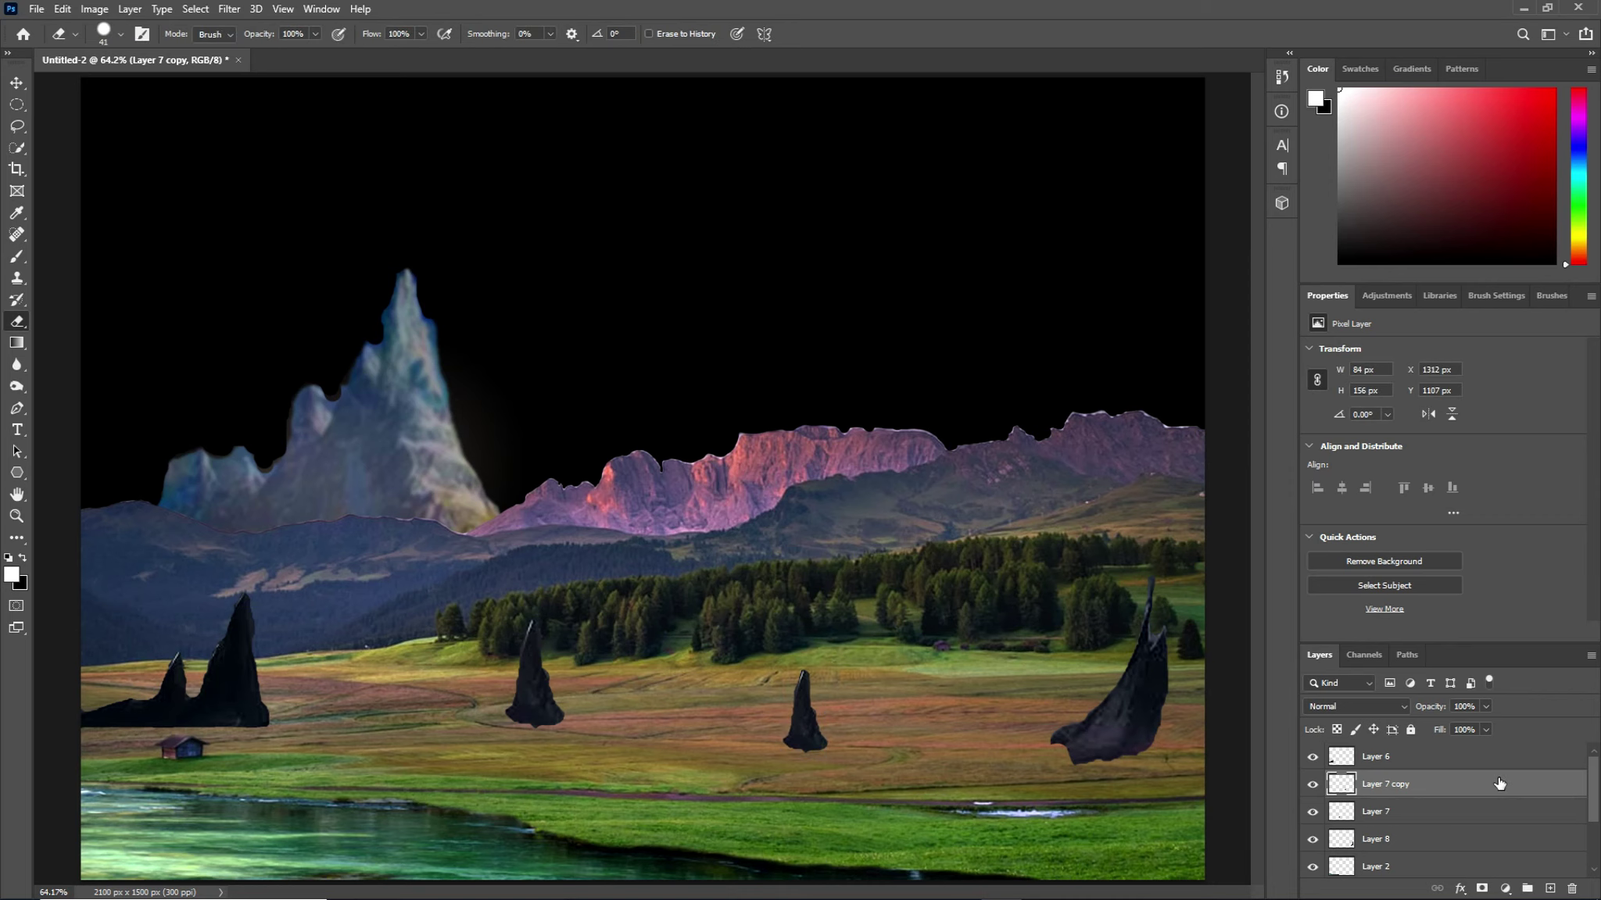
Toggle the eye icons of Layers 6, 8 and 2 to check which rocks each holds
{"action": "left_click", "coordinate": [1313, 756]}
{"action": "left_click", "coordinate": [1313, 756]}
{"action": "left_click", "coordinate": [1313, 784]}
{"action": "left_click", "coordinate": [1314, 813]}
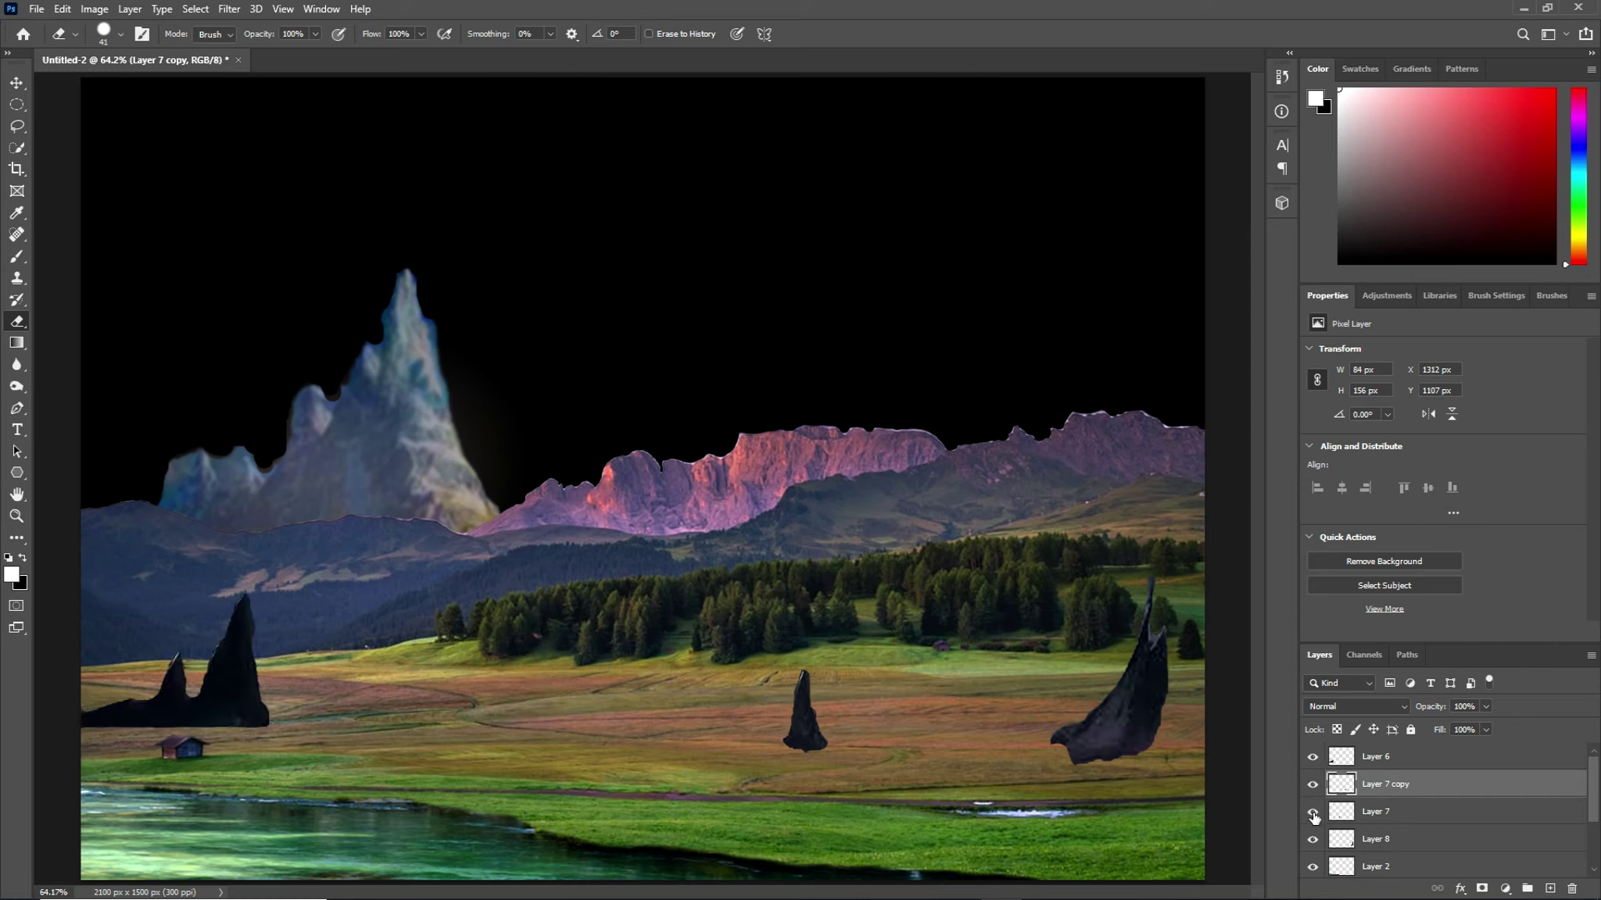
{"action": "left_click", "coordinate": [1313, 840]}
{"action": "left_click", "coordinate": [1313, 840]}
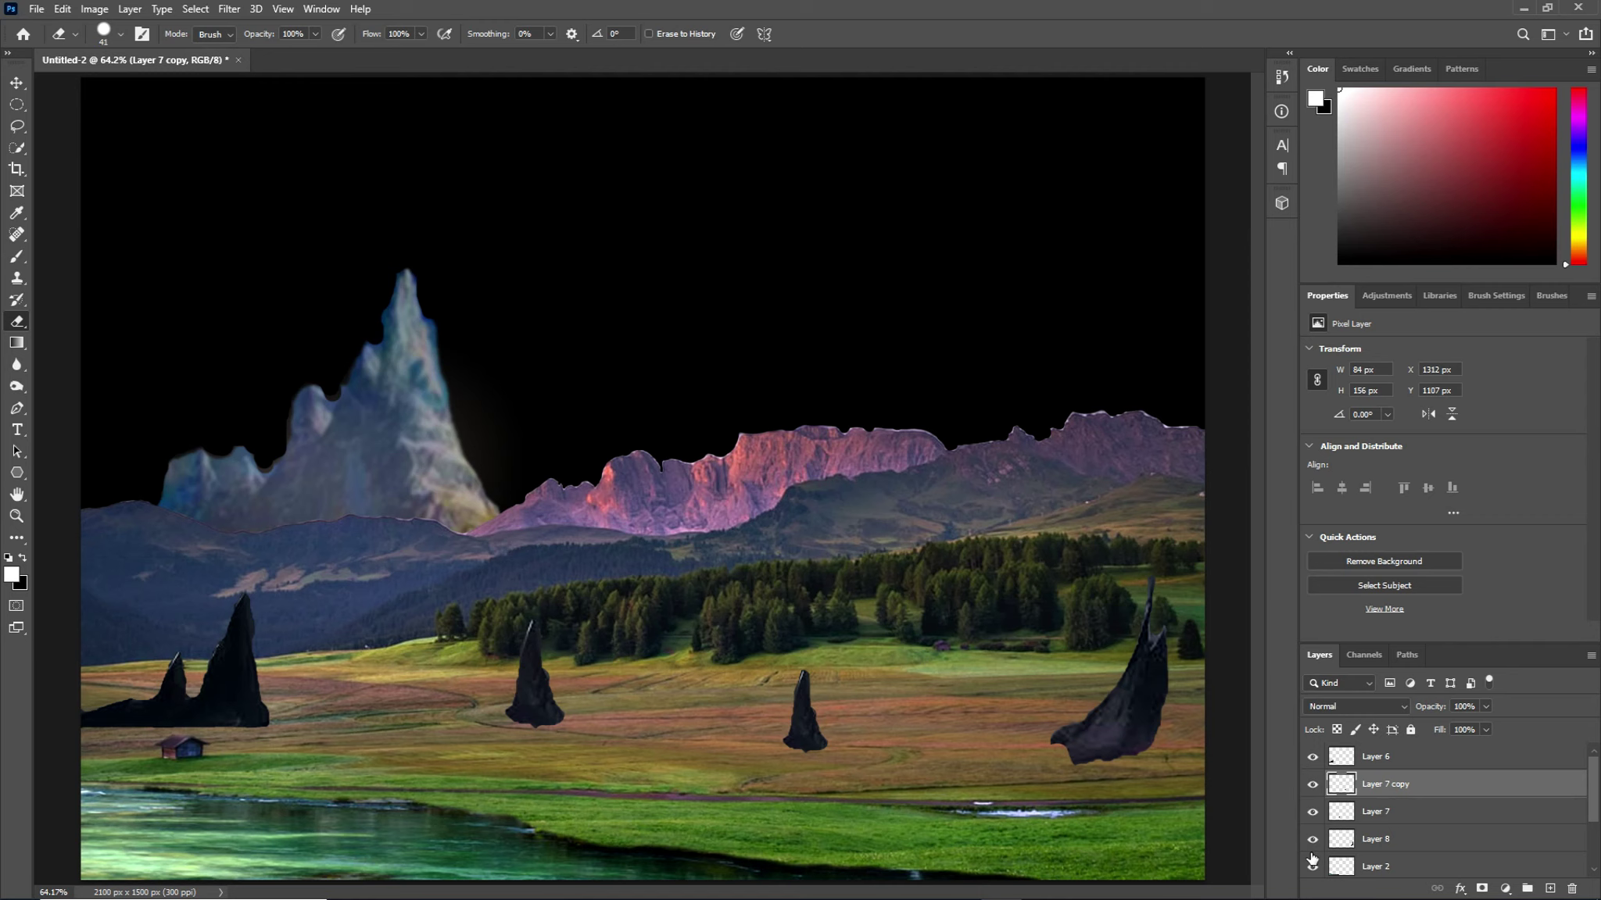
{"action": "left_click", "coordinate": [1313, 866]}
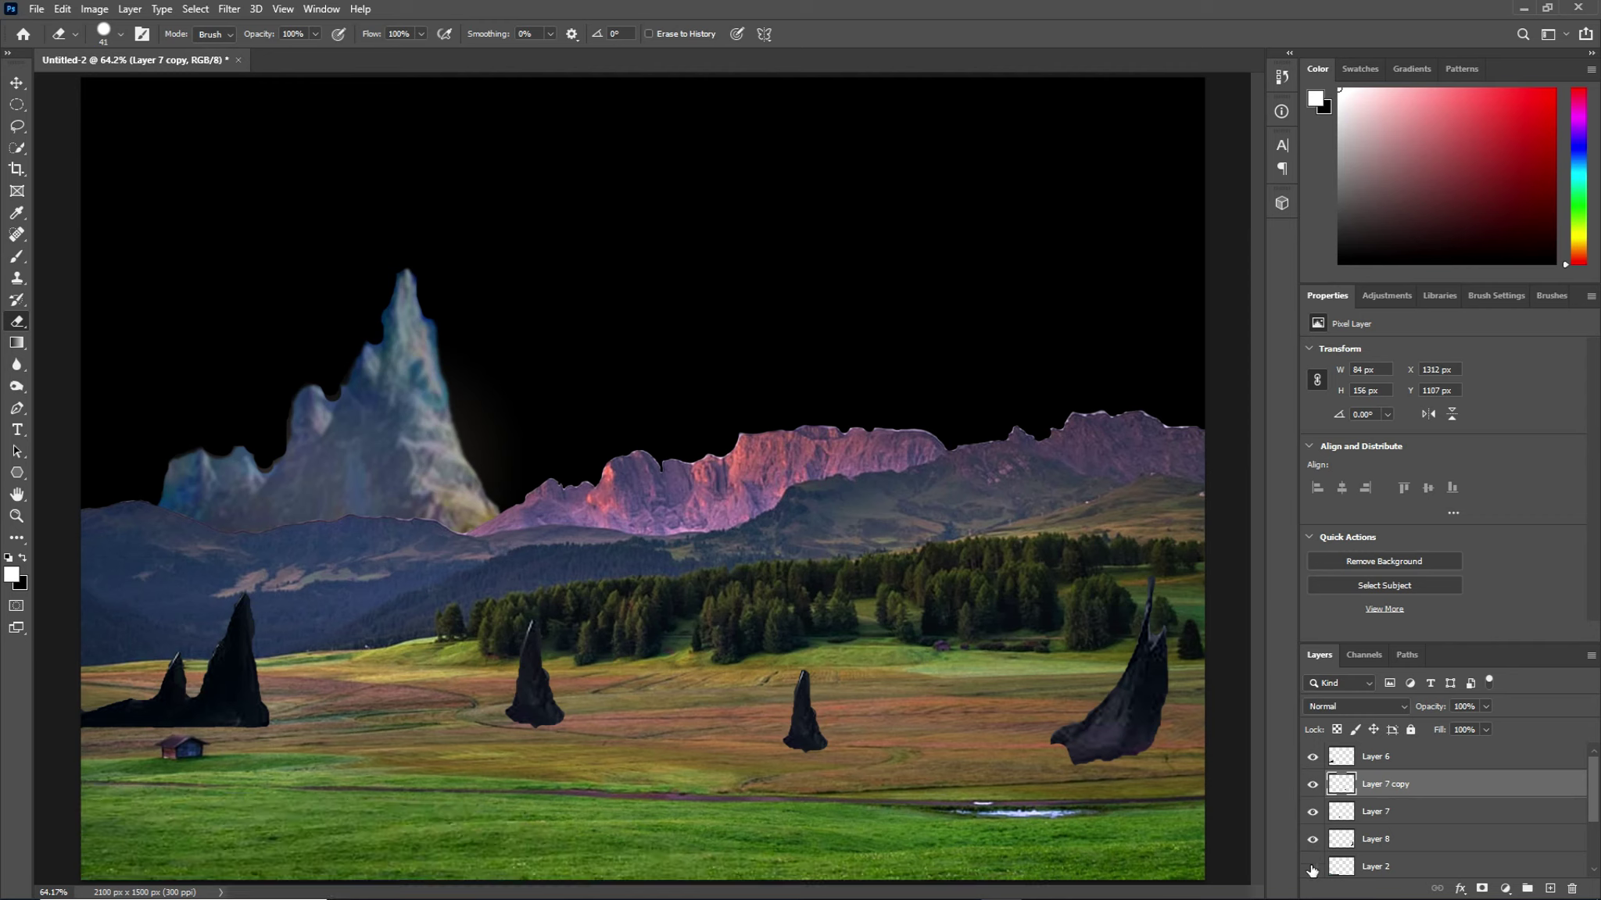
Select Layers 8 through 6 and merge all spire layers into Layer 6
{"action": "left_click", "coordinate": [1437, 839]}
{"action": "left_click", "coordinate": [1440, 756], "text": "shift"}
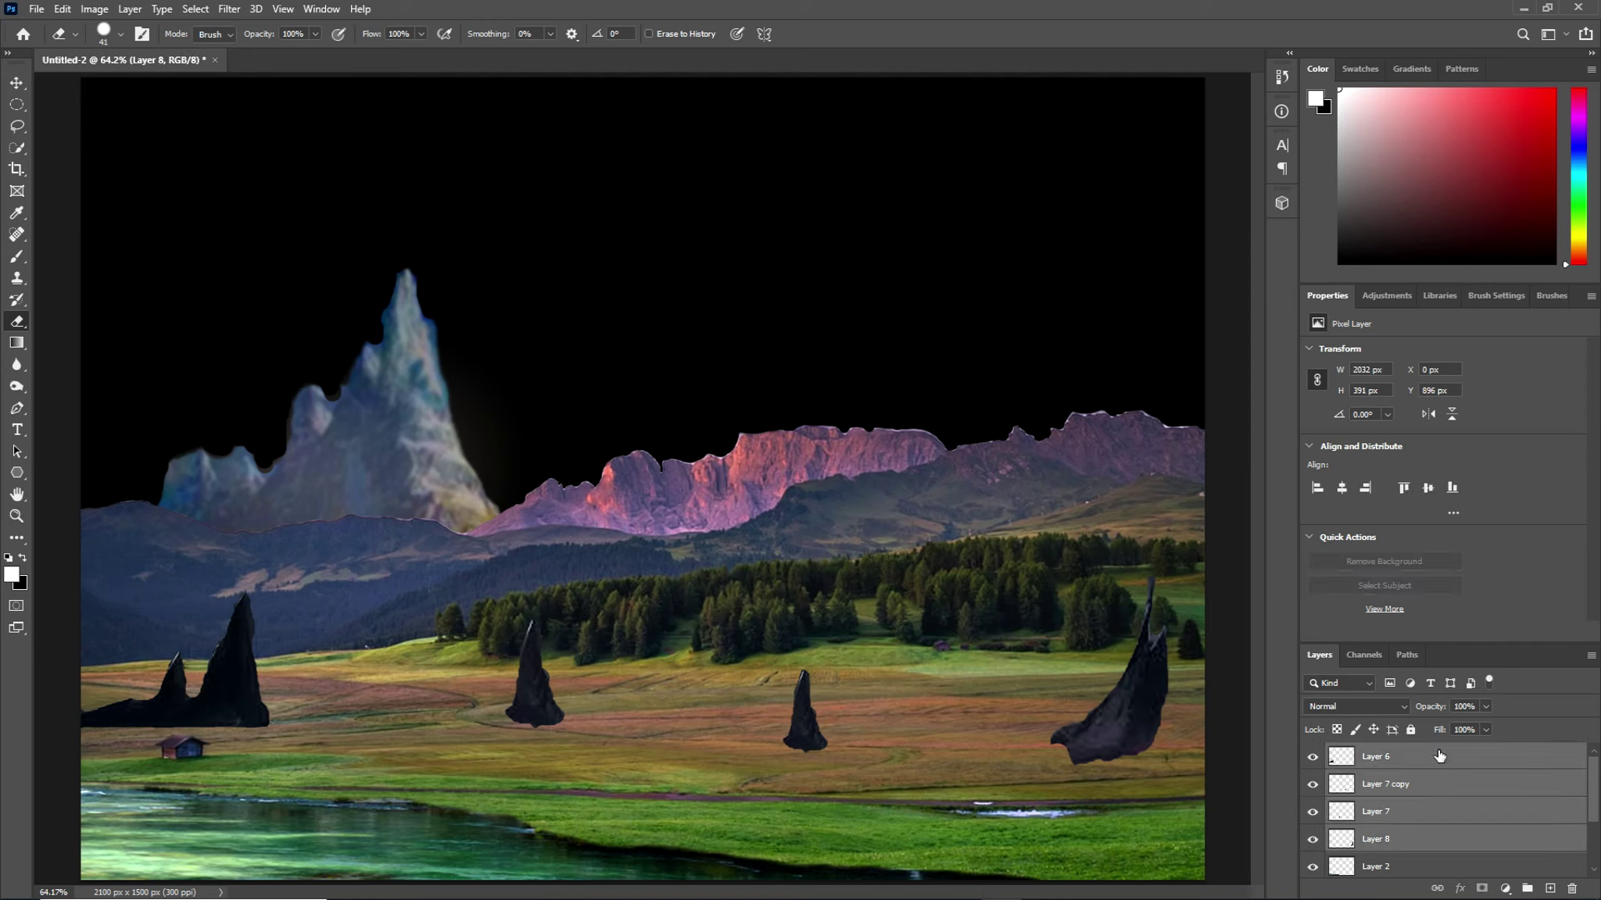
{"action": "key", "text": "ctrl+e"}
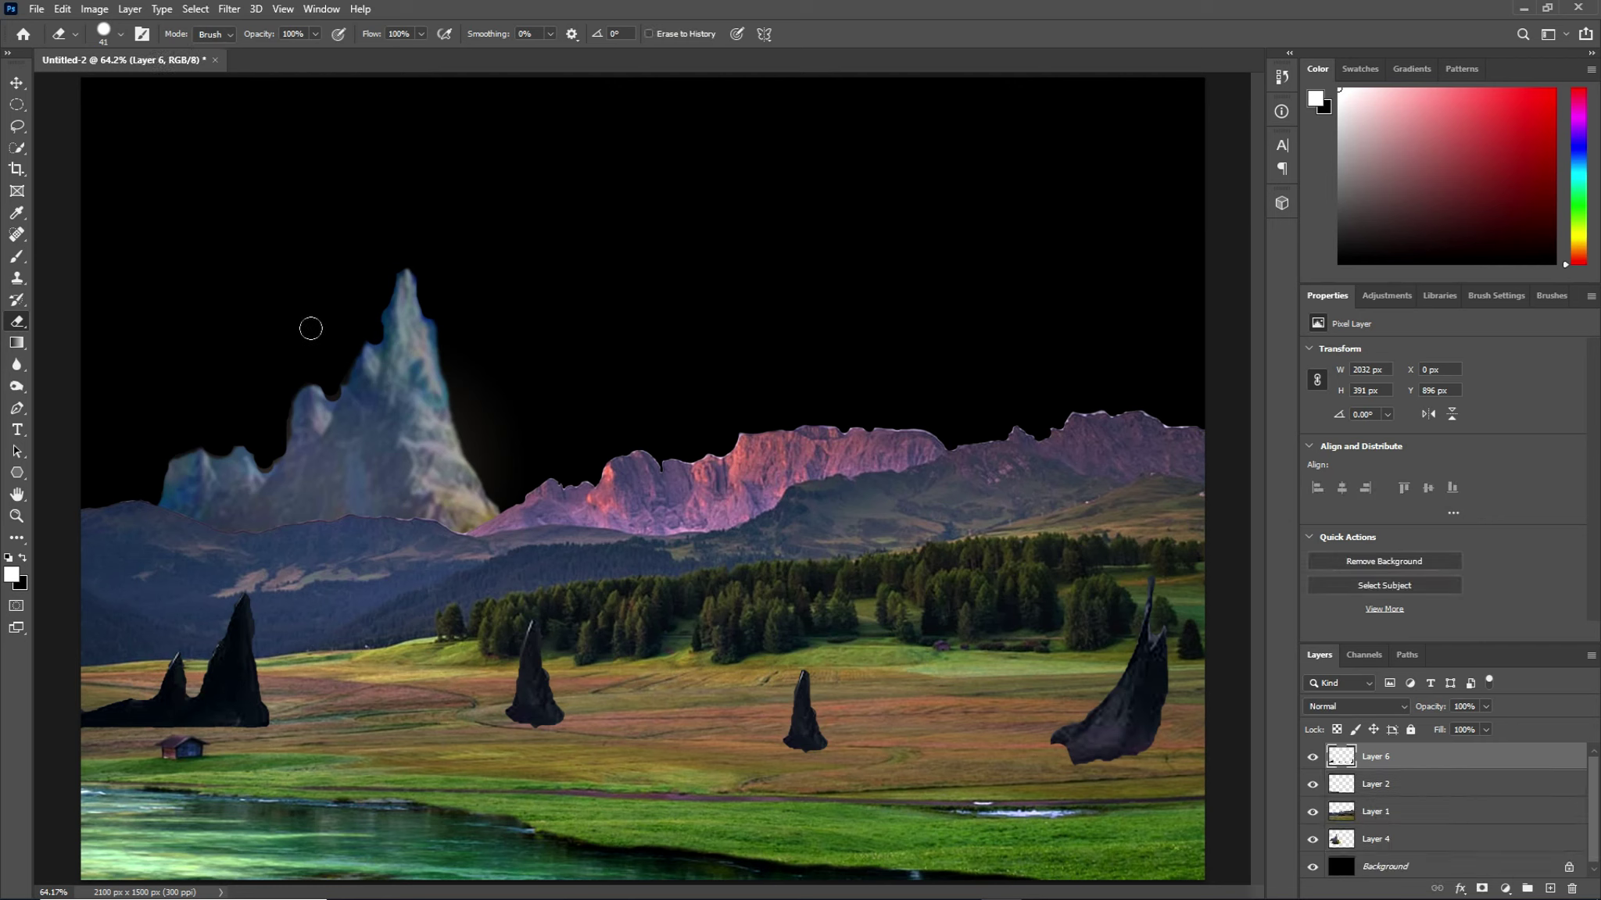
{"action": "left_click", "coordinate": [101, 11]}
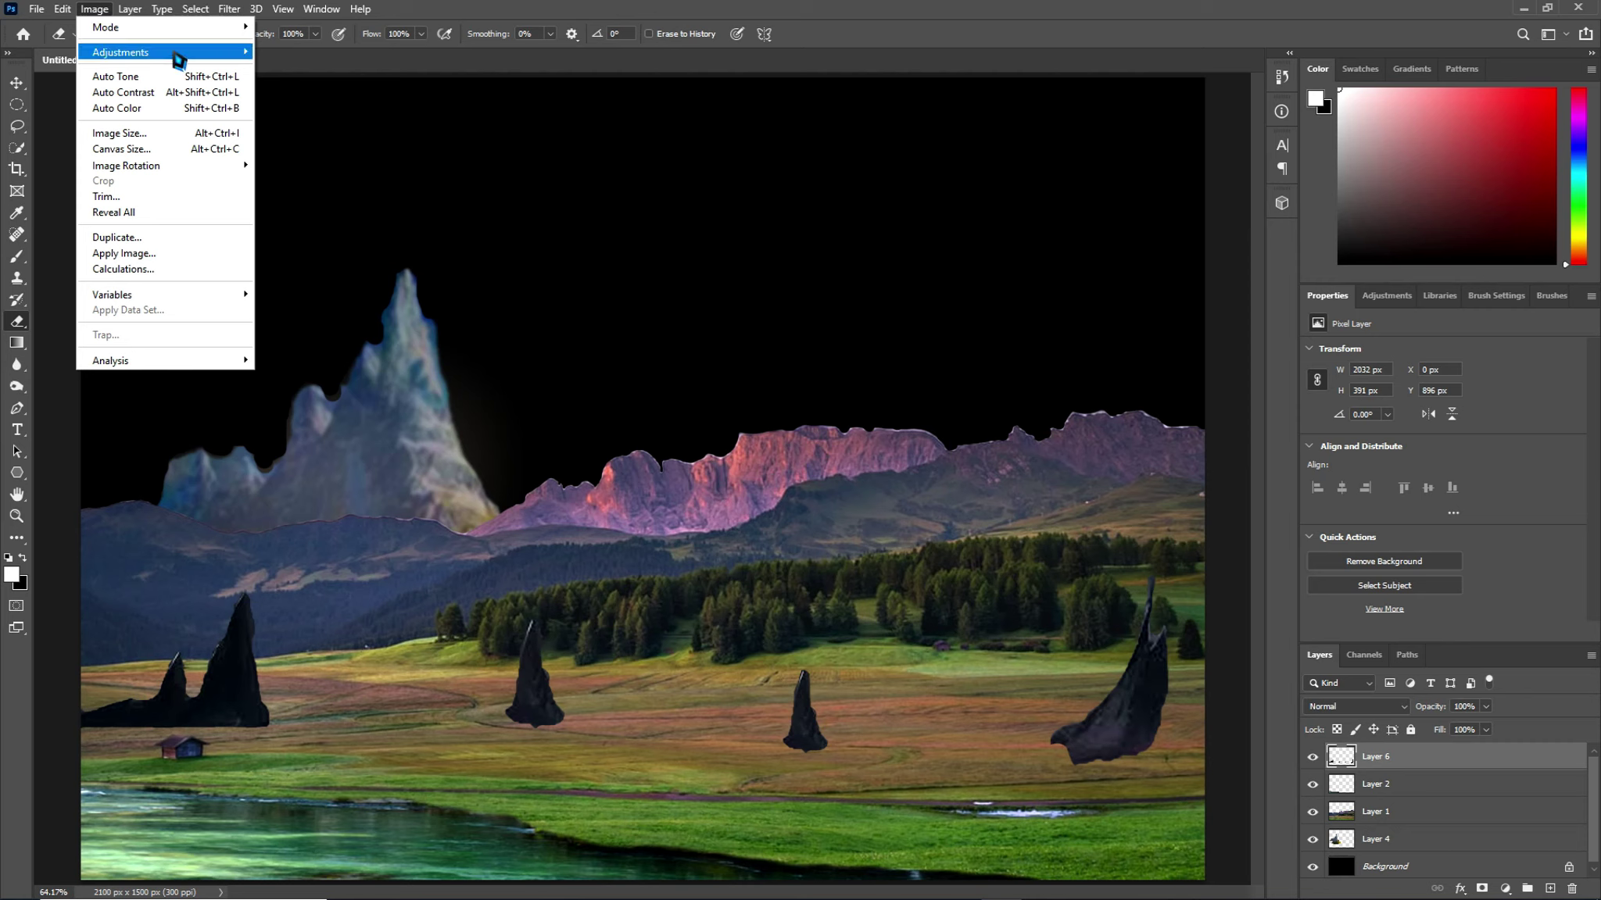
{"action": "mouse_move", "coordinate": [120, 52]}
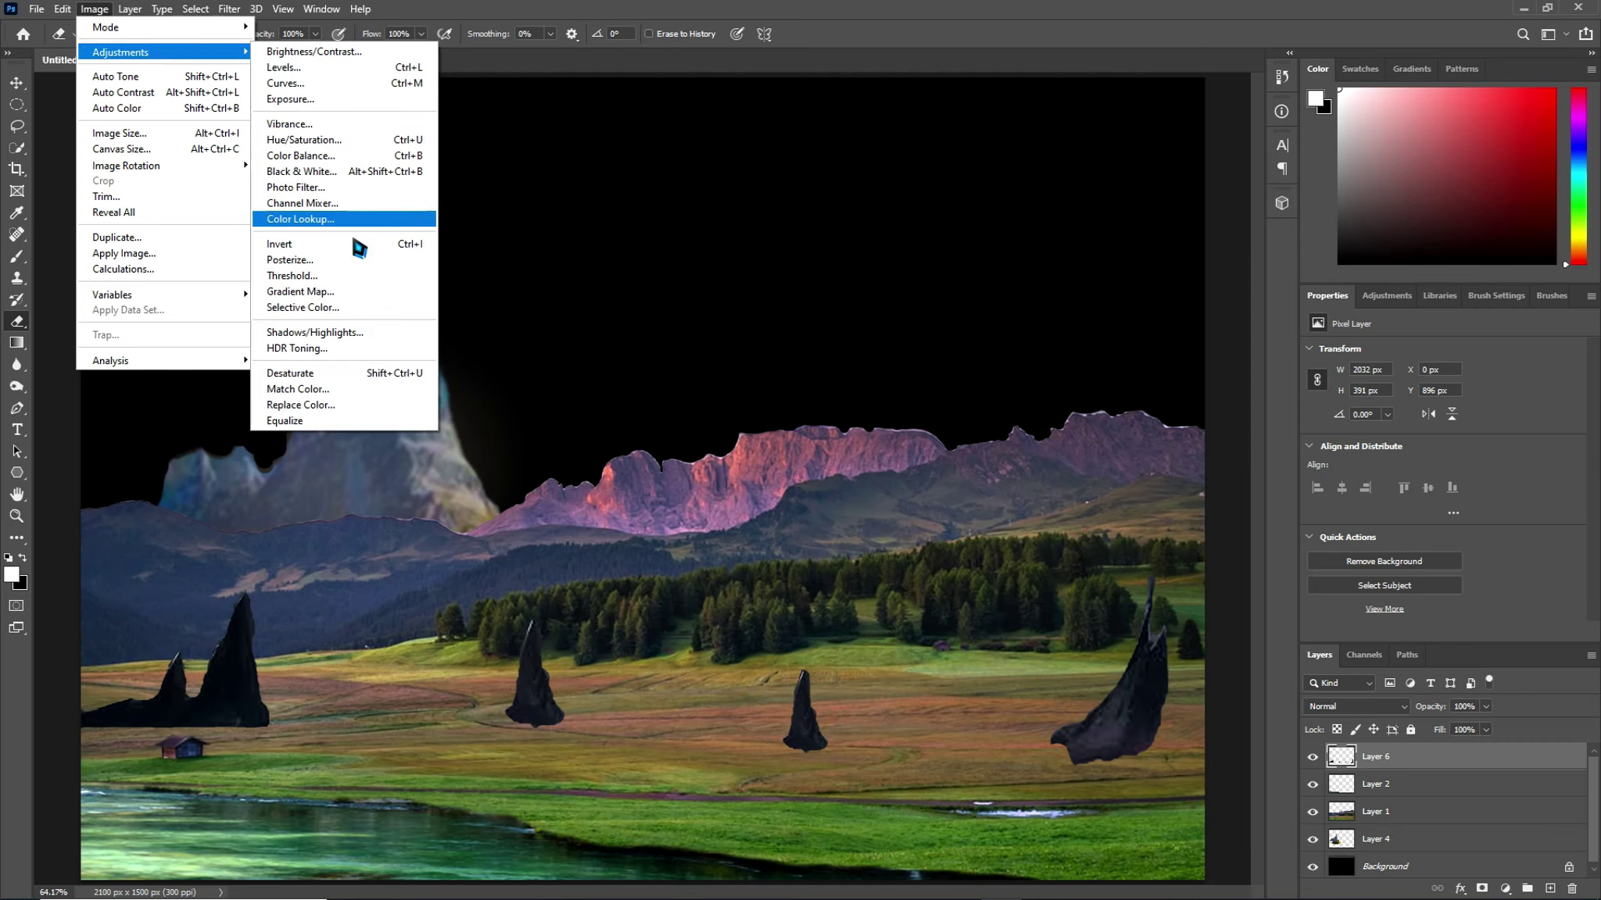
Set Match Color on the spires to Luminance 200, Color Intensity 200, source Untitled-2, Layer 1
{"action": "left_click", "coordinate": [344, 396]}
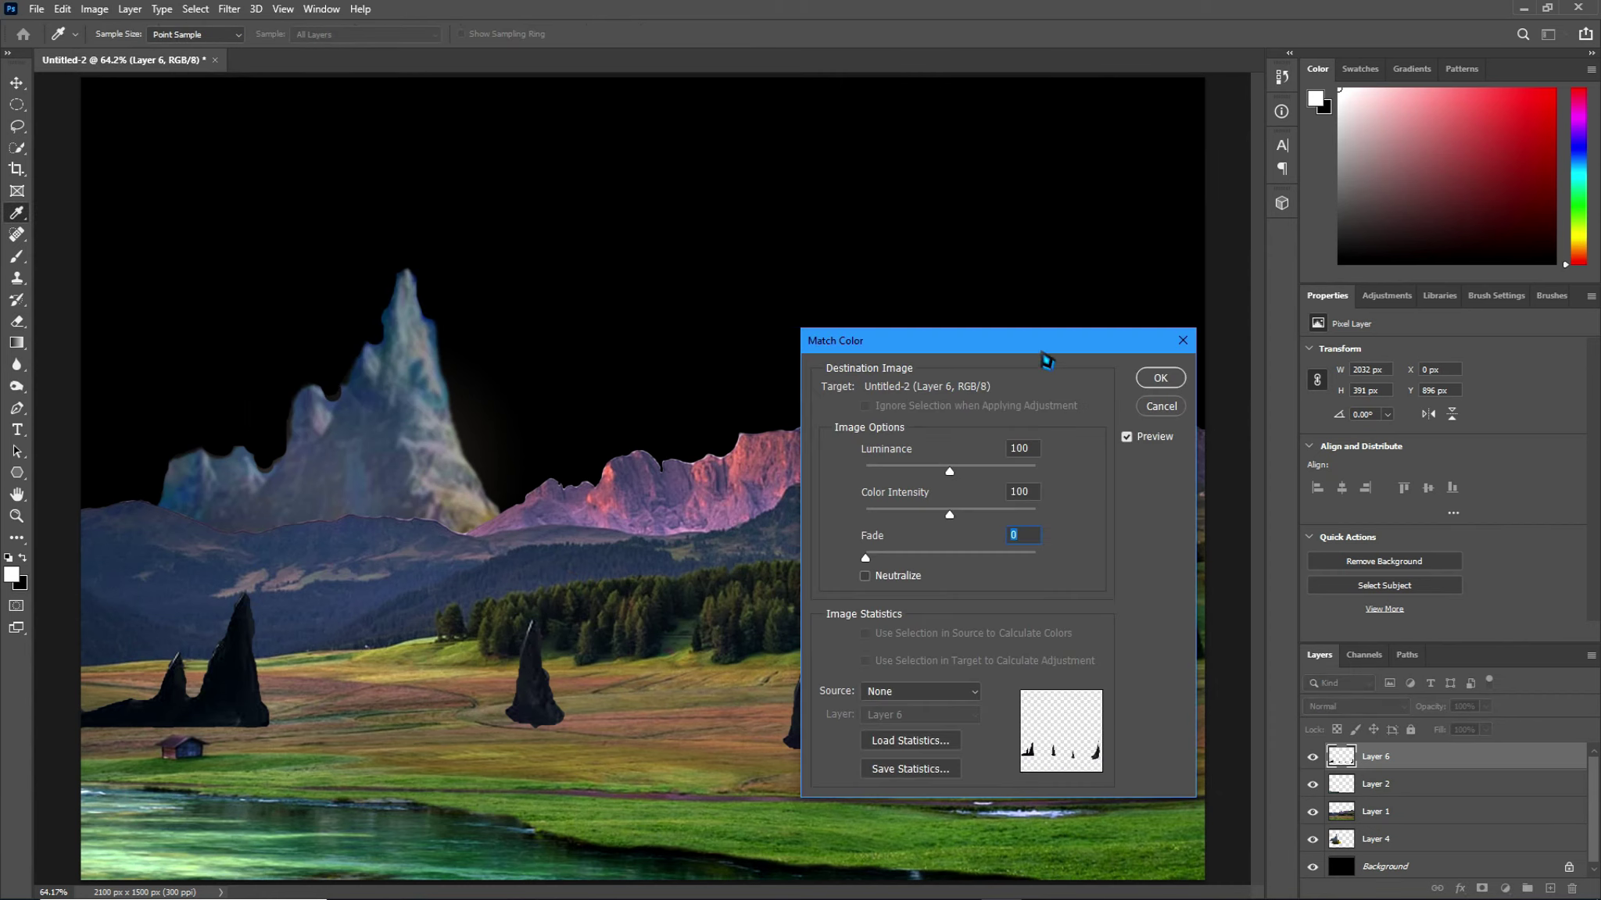
{"action": "mouse_move", "coordinate": [1050, 351]}
{"action": "left_mouse_down"}
{"action": "mouse_move", "coordinate": [1230, 349]}
{"action": "mouse_move", "coordinate": [925, 129]}
{"action": "mouse_move", "coordinate": [923, 151]}
{"action": "left_mouse_up"}
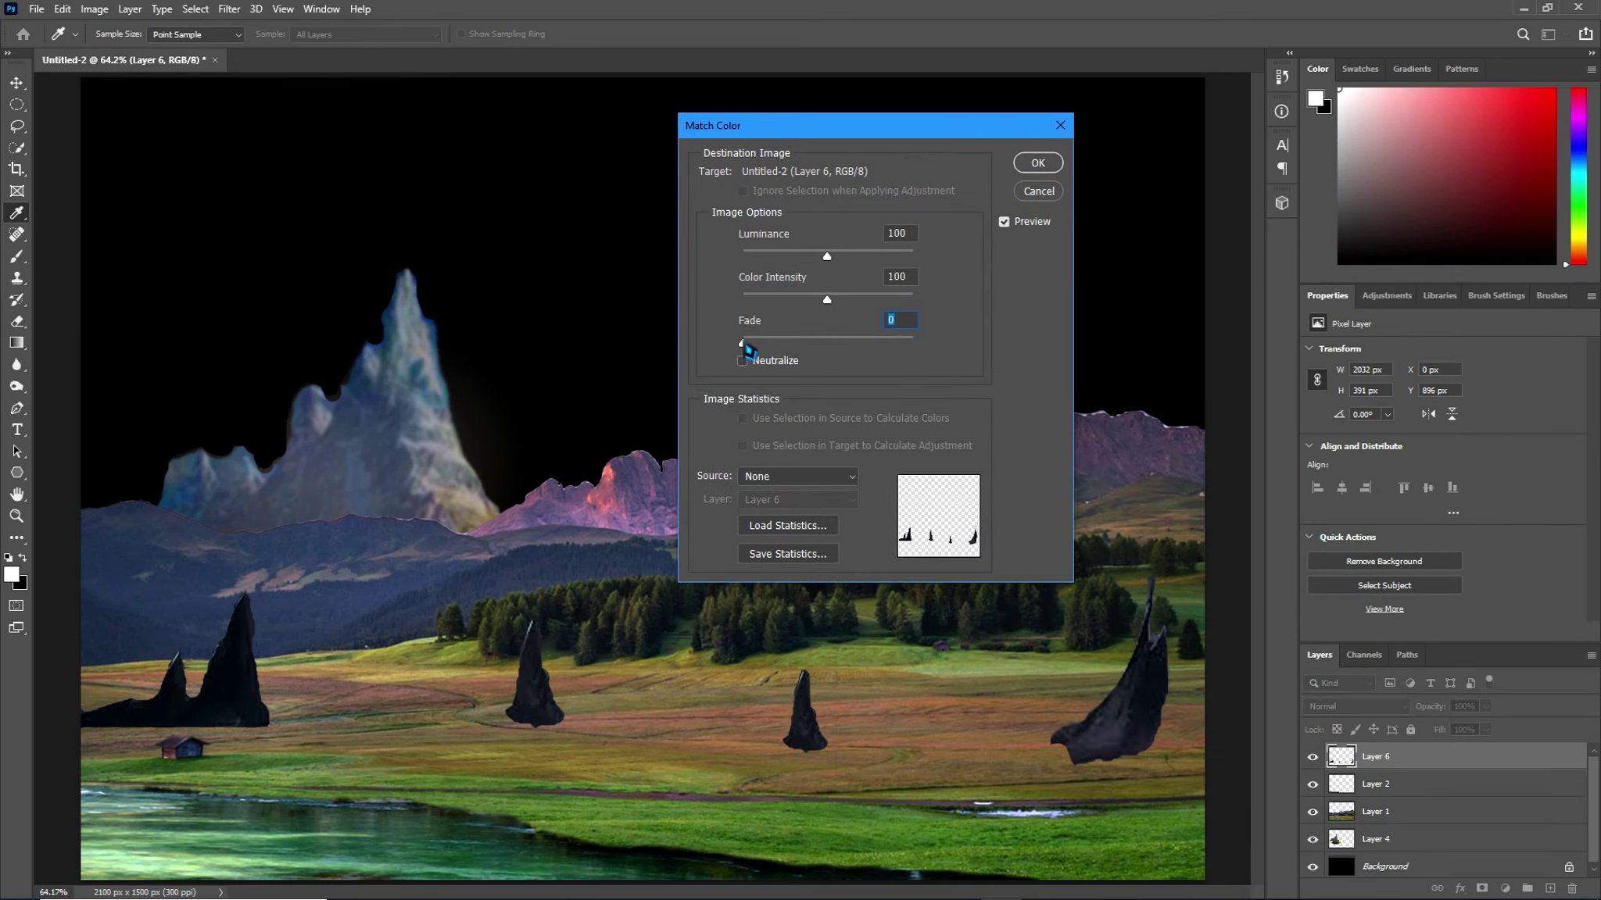
{"action": "left_click_drag", "start_coordinate": [827, 301], "coordinate": [955, 311]}
{"action": "mouse_move", "coordinate": [831, 307]}
{"action": "left_mouse_down"}
{"action": "mouse_move", "coordinate": [777, 299]}
{"action": "mouse_move", "coordinate": [882, 301]}
{"action": "left_mouse_up"}
{"action": "left_click_drag", "start_coordinate": [895, 319], "coordinate": [955, 337]}
{"action": "key", "text": "shift+Tab"}
{"action": "left_click_drag", "start_coordinate": [836, 271], "coordinate": [928, 276]}
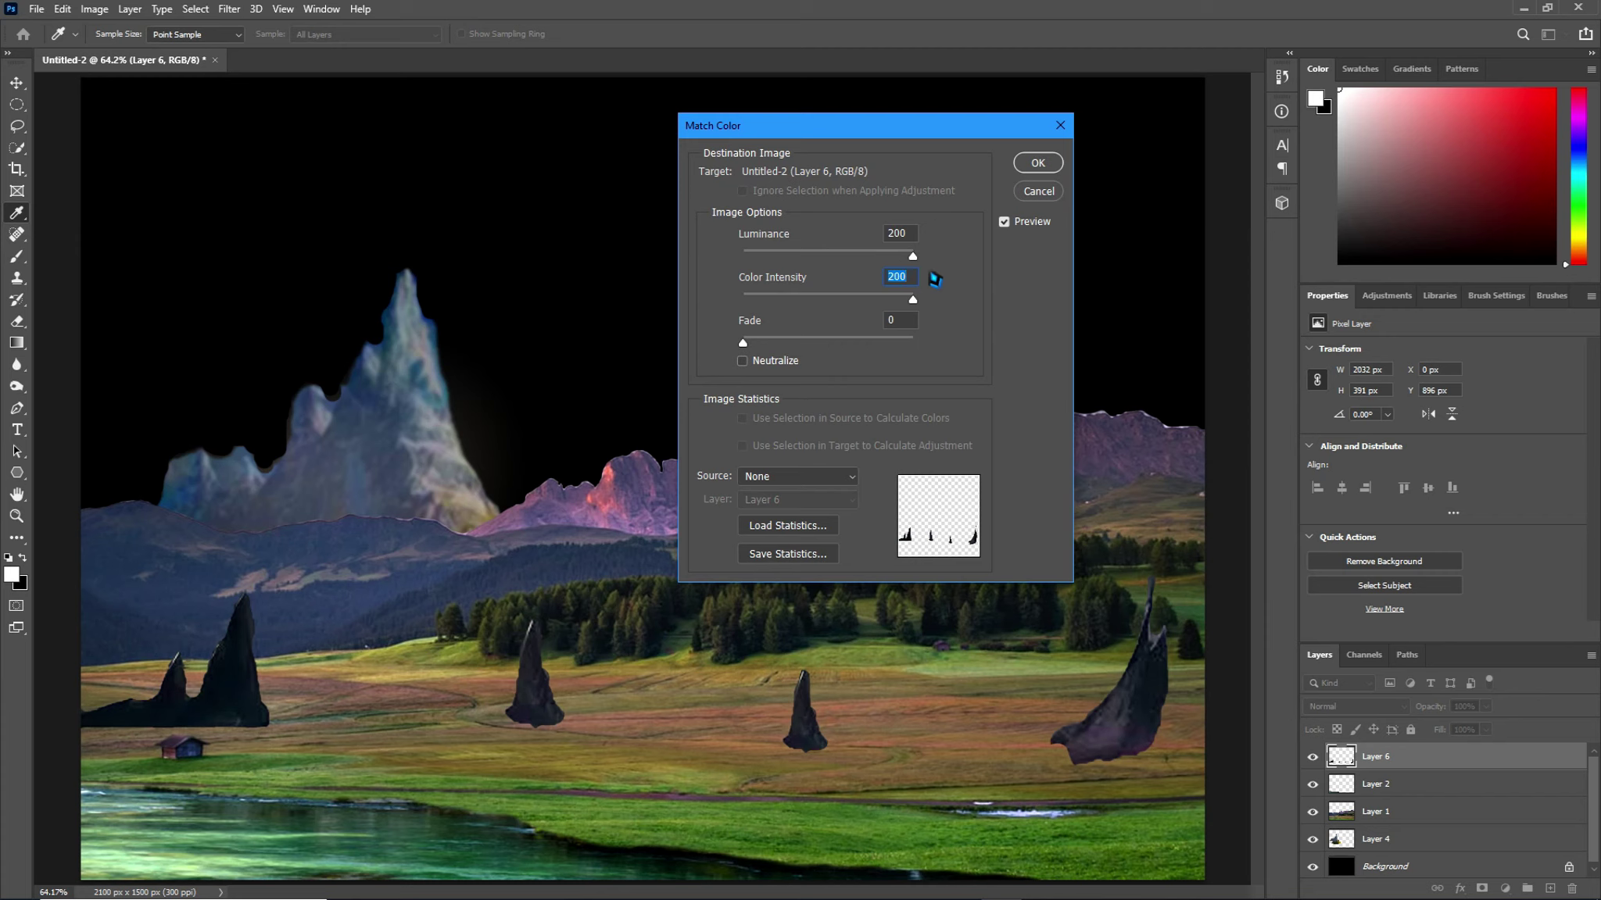
{"action": "key", "text": "shift+Tab"}
{"action": "left_click", "coordinate": [797, 479]}
{"action": "left_click", "coordinate": [798, 504]}
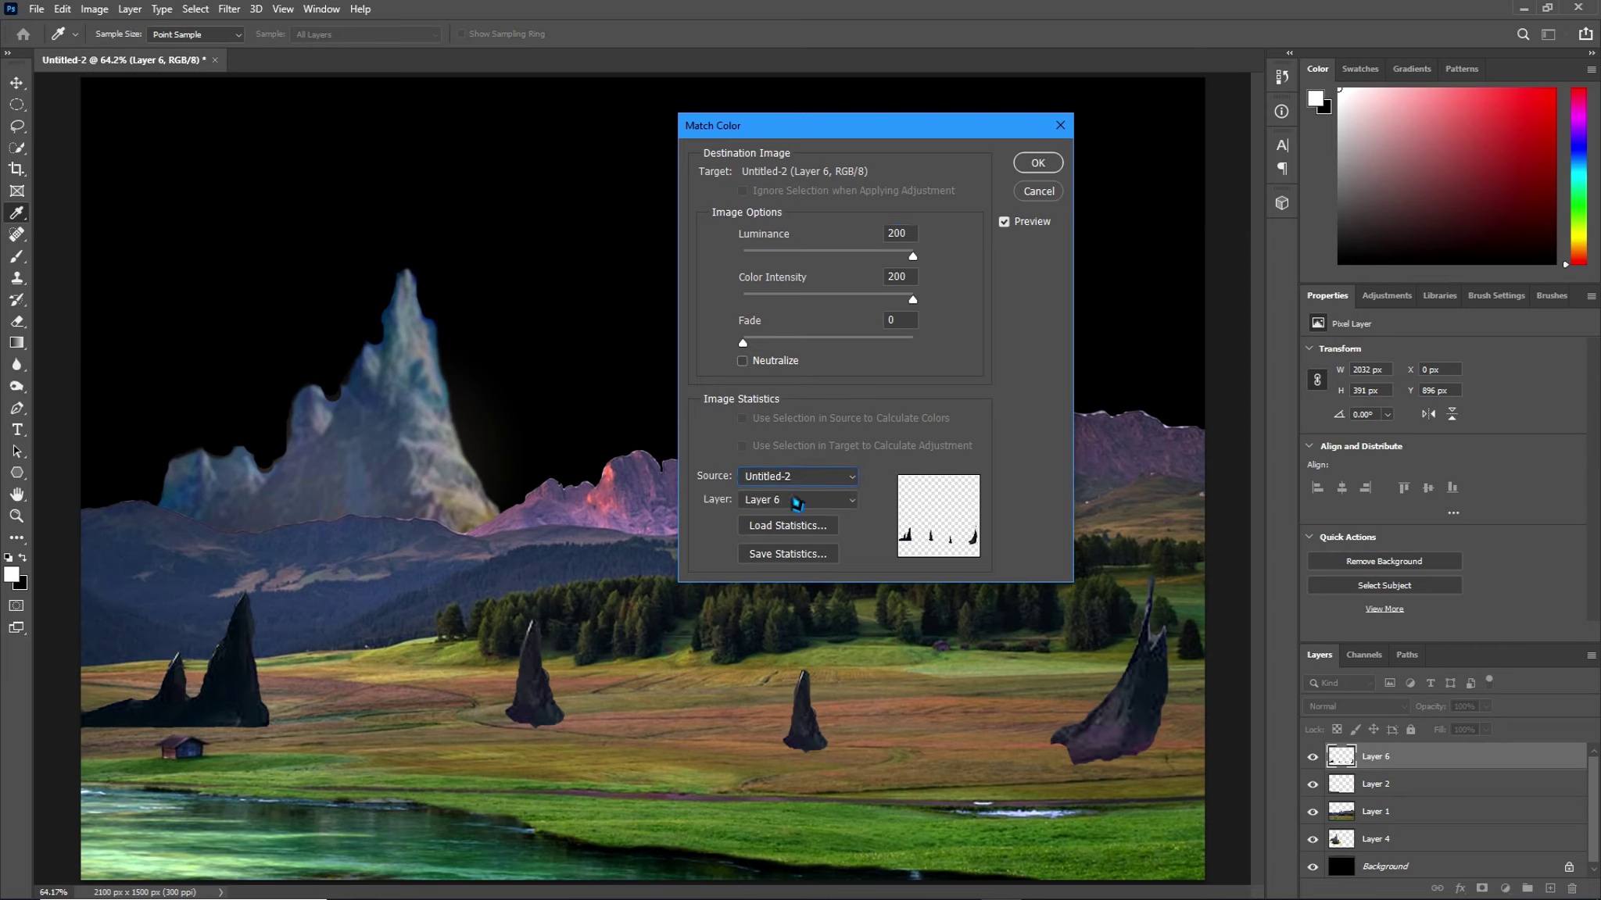
{"action": "left_click", "coordinate": [805, 506]}
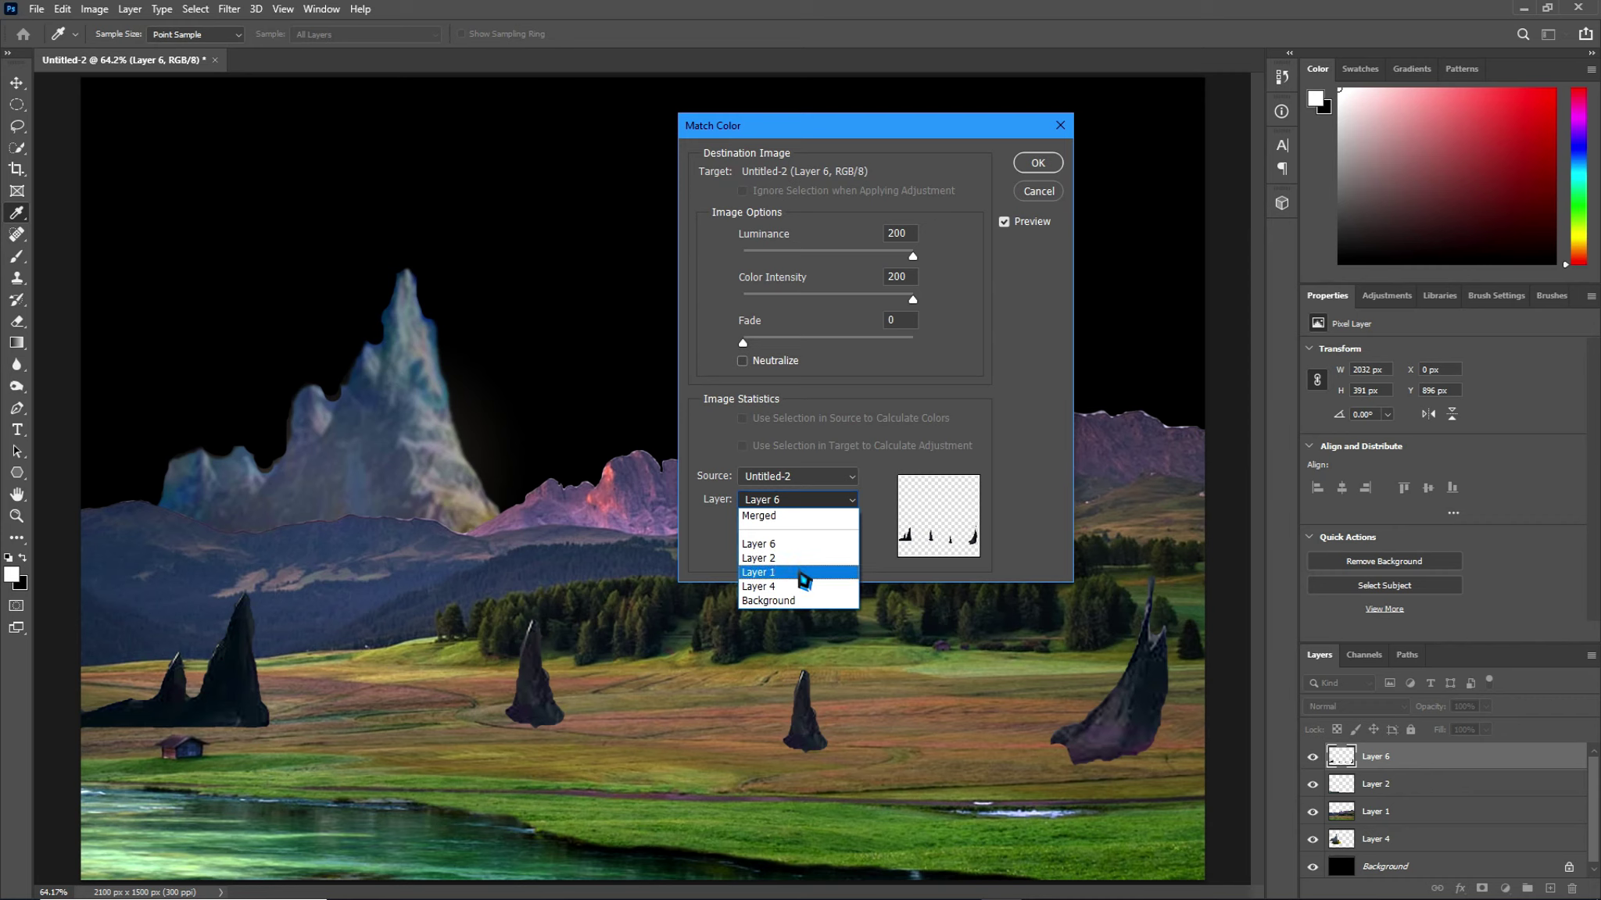
{"action": "left_click", "coordinate": [803, 573]}
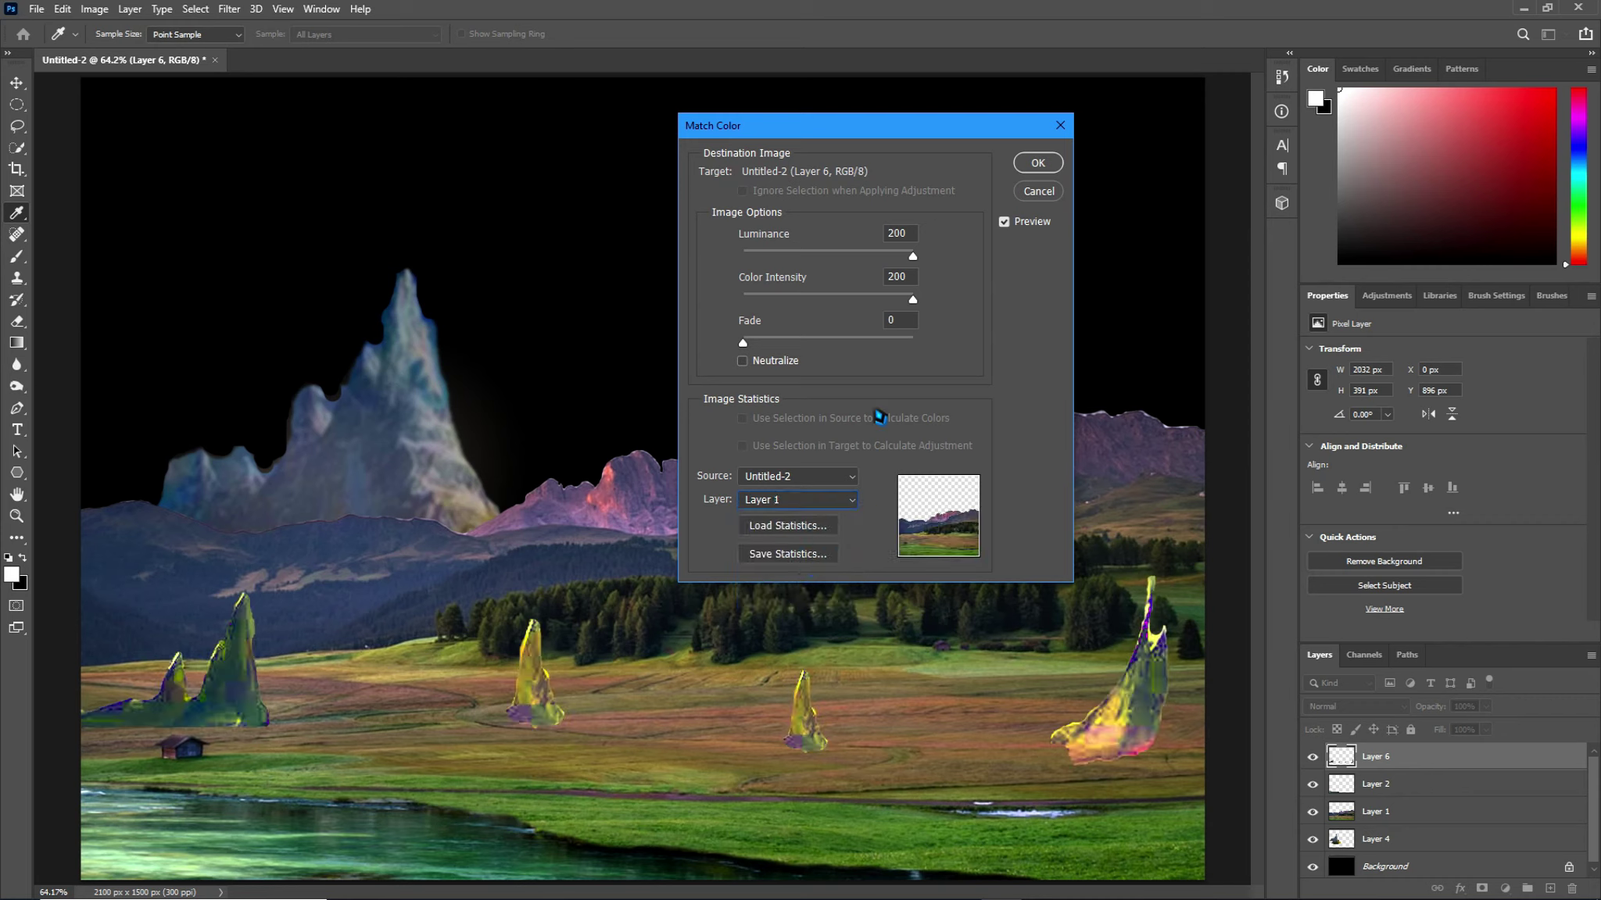
Finalize Match Color with Luminance 200, Color Intensity 102 and Fade 35, and apply it
{"action": "left_click_drag", "start_coordinate": [913, 300], "coordinate": [784, 317]}
{"action": "mouse_move", "coordinate": [915, 262]}
{"action": "left_mouse_down"}
{"action": "mouse_move", "coordinate": [745, 255]}
{"action": "mouse_move", "coordinate": [850, 267]}
{"action": "left_mouse_up"}
{"action": "left_click", "coordinate": [848, 265]}
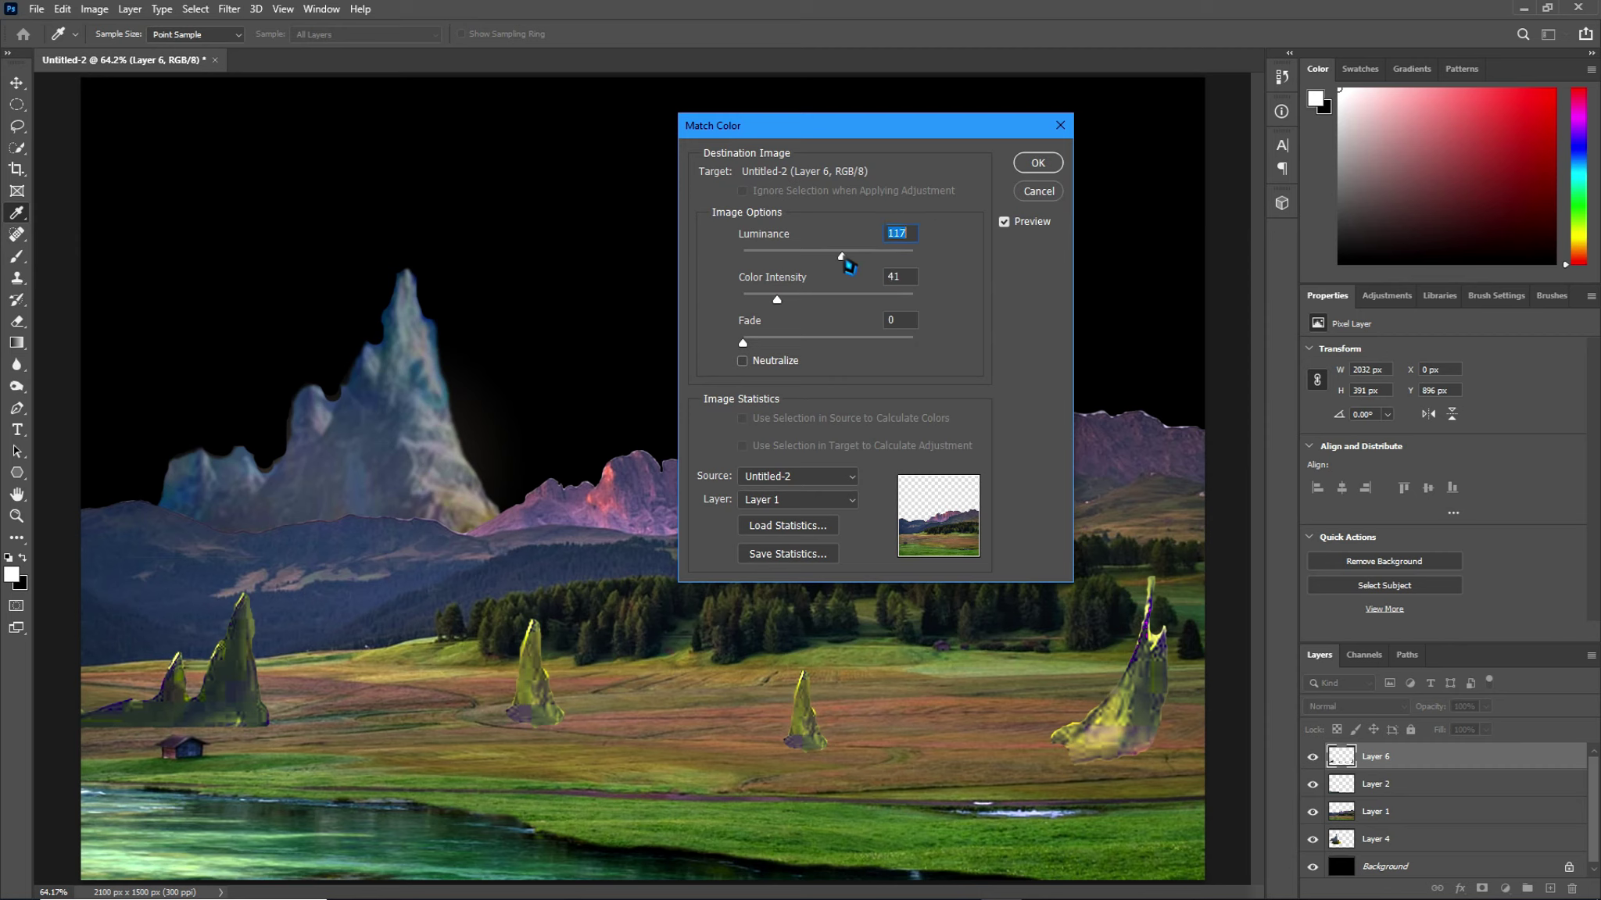
{"action": "mouse_move", "coordinate": [786, 306]}
{"action": "left_mouse_down"}
{"action": "mouse_move", "coordinate": [874, 308]}
{"action": "mouse_move", "coordinate": [720, 306]}
{"action": "left_mouse_up"}
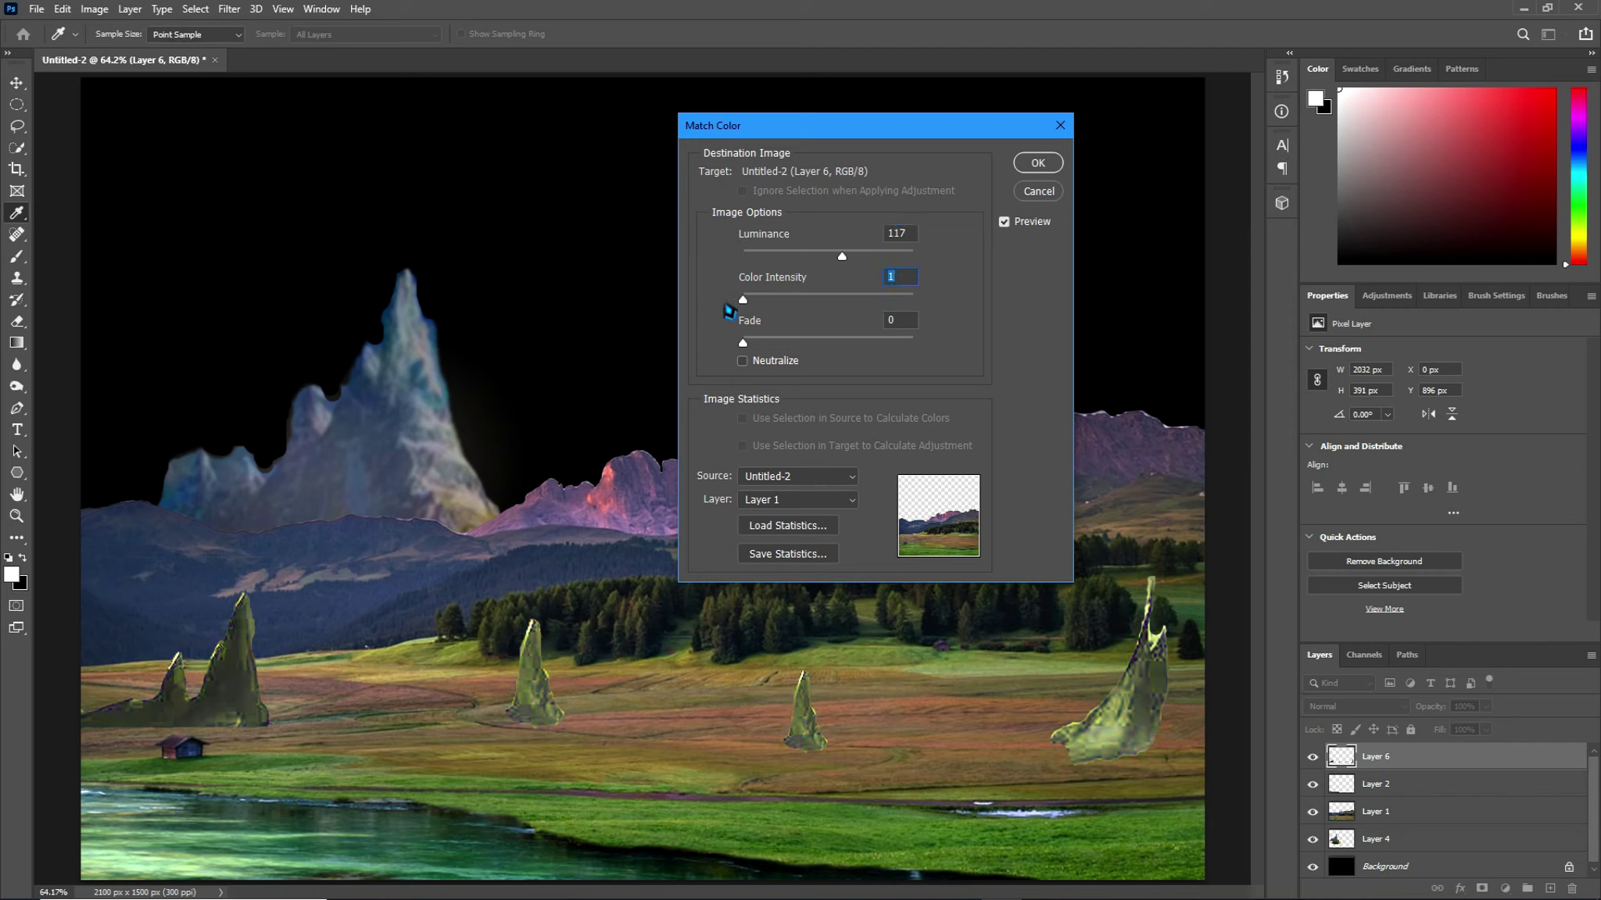
{"action": "mouse_move", "coordinate": [828, 315]}
{"action": "left_mouse_down"}
{"action": "mouse_move", "coordinate": [757, 322]}
{"action": "mouse_move", "coordinate": [755, 355]}
{"action": "mouse_move", "coordinate": [787, 352]}
{"action": "left_mouse_up"}
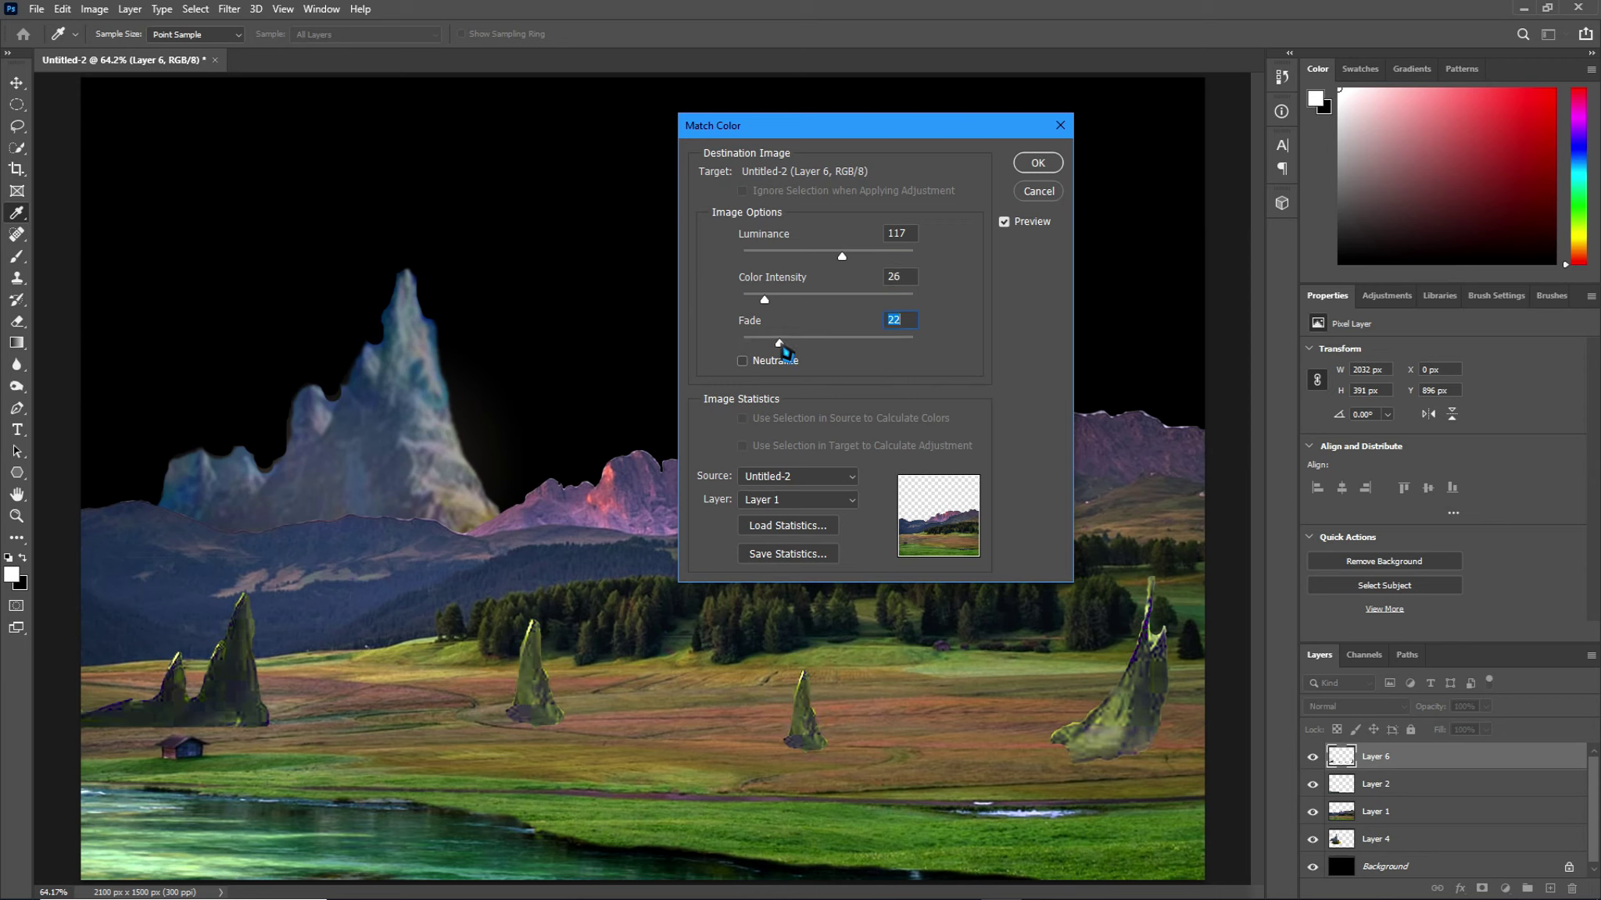
{"action": "left_click_drag", "start_coordinate": [841, 258], "coordinate": [949, 282]}
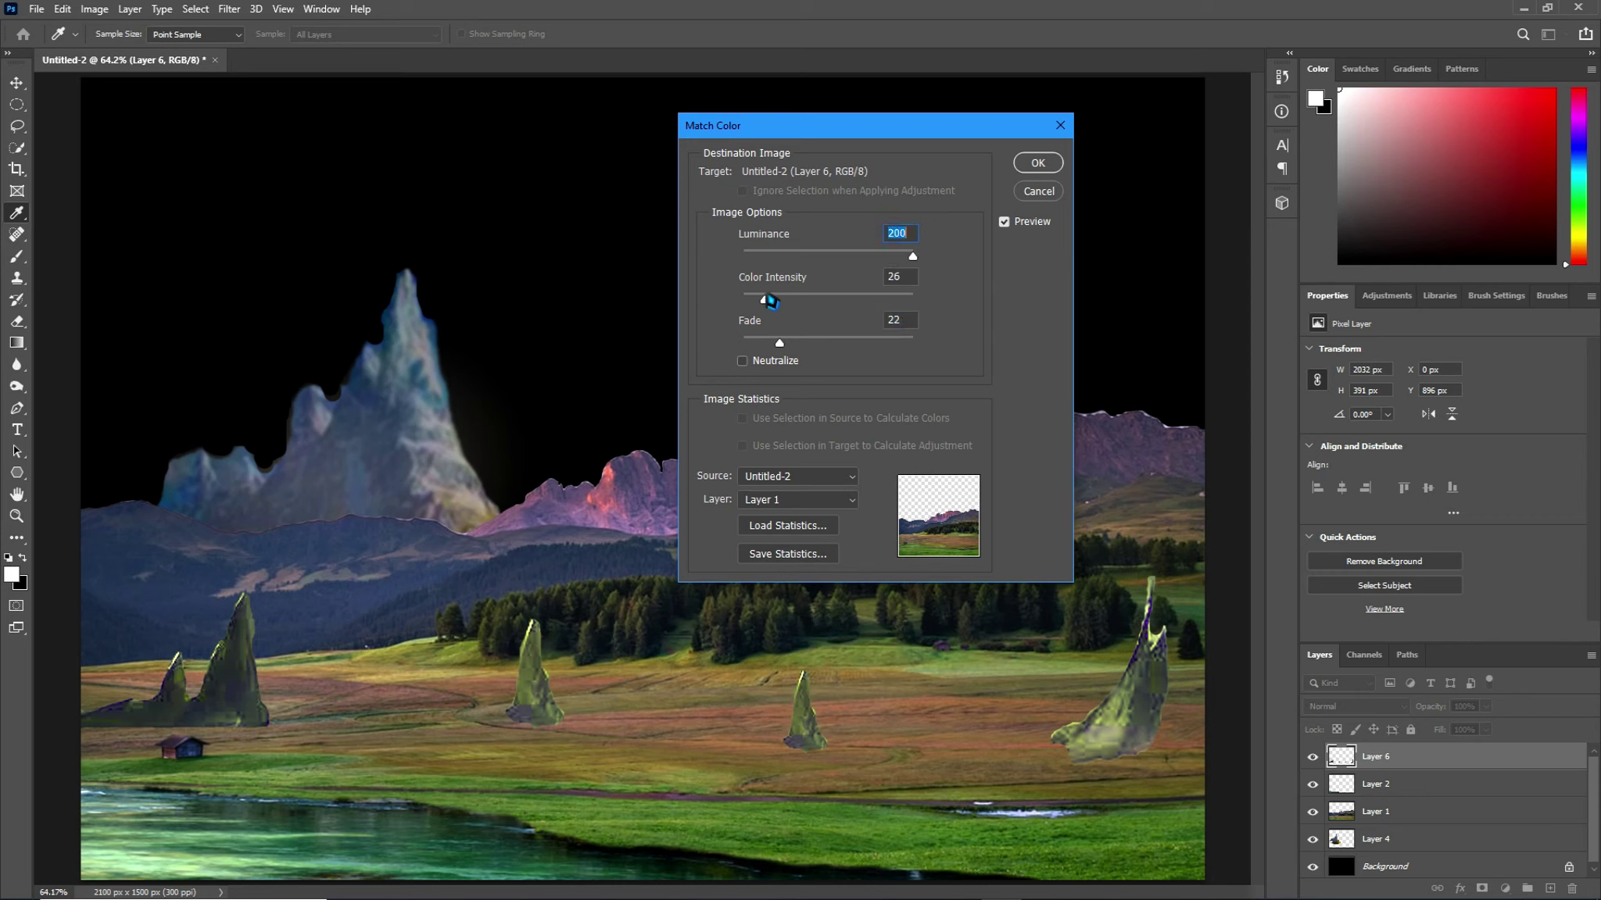
{"action": "mouse_move", "coordinate": [764, 300]}
{"action": "left_mouse_down"}
{"action": "mouse_move", "coordinate": [833, 312]}
{"action": "mouse_move", "coordinate": [809, 353]}
{"action": "left_mouse_up"}
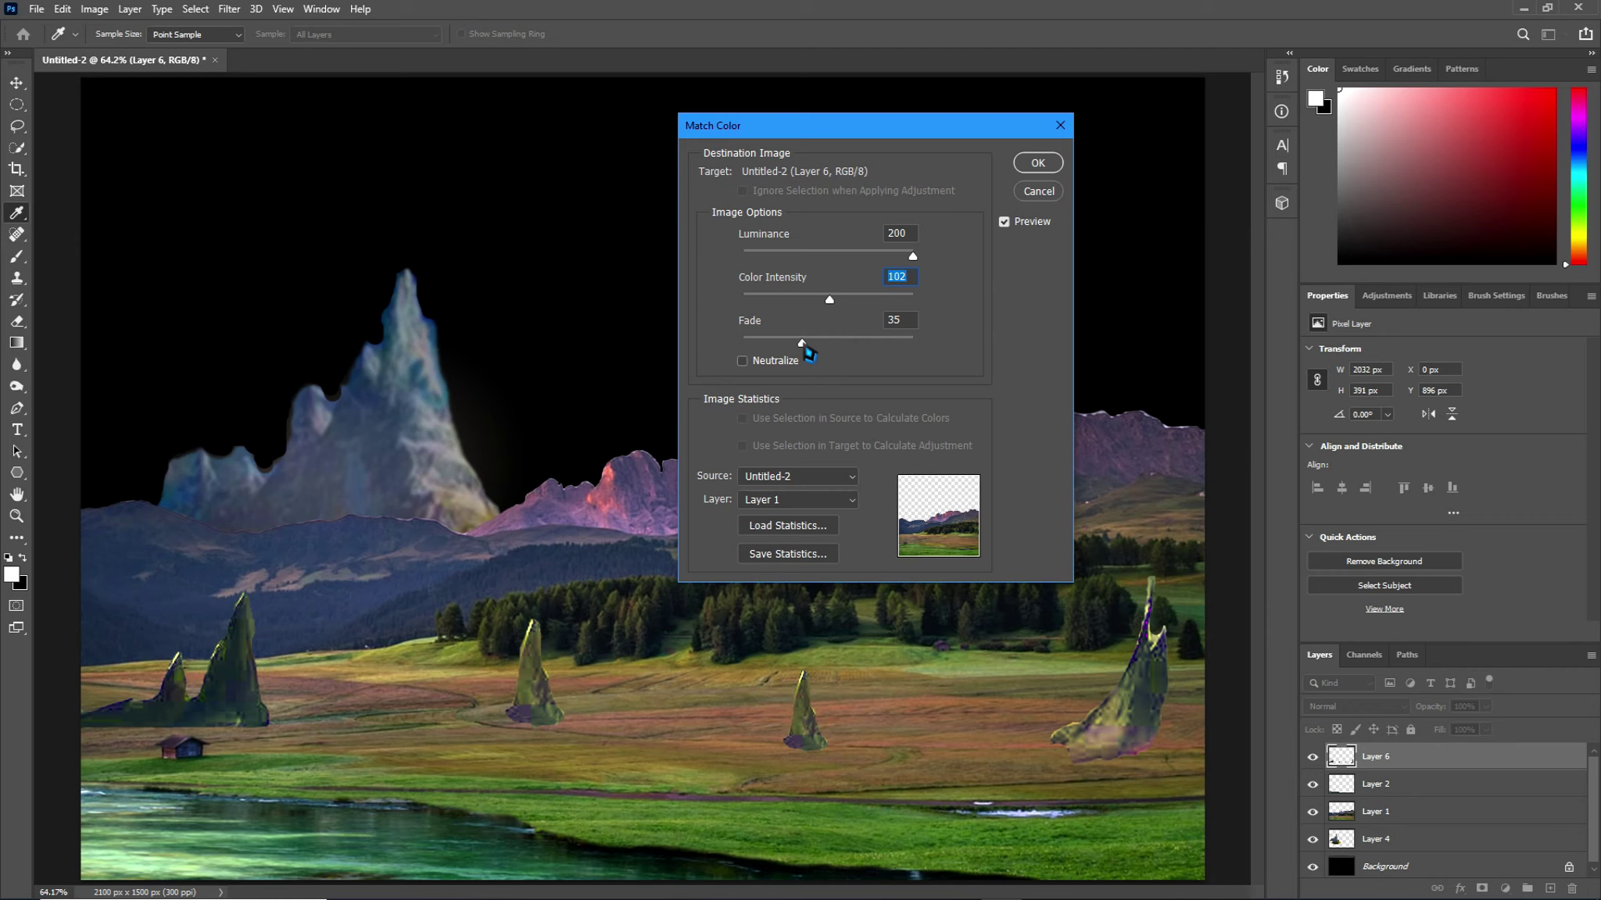
{"action": "left_click", "coordinate": [805, 349]}
{"action": "left_click", "coordinate": [1038, 163]}
{"action": "key", "text": "e"}
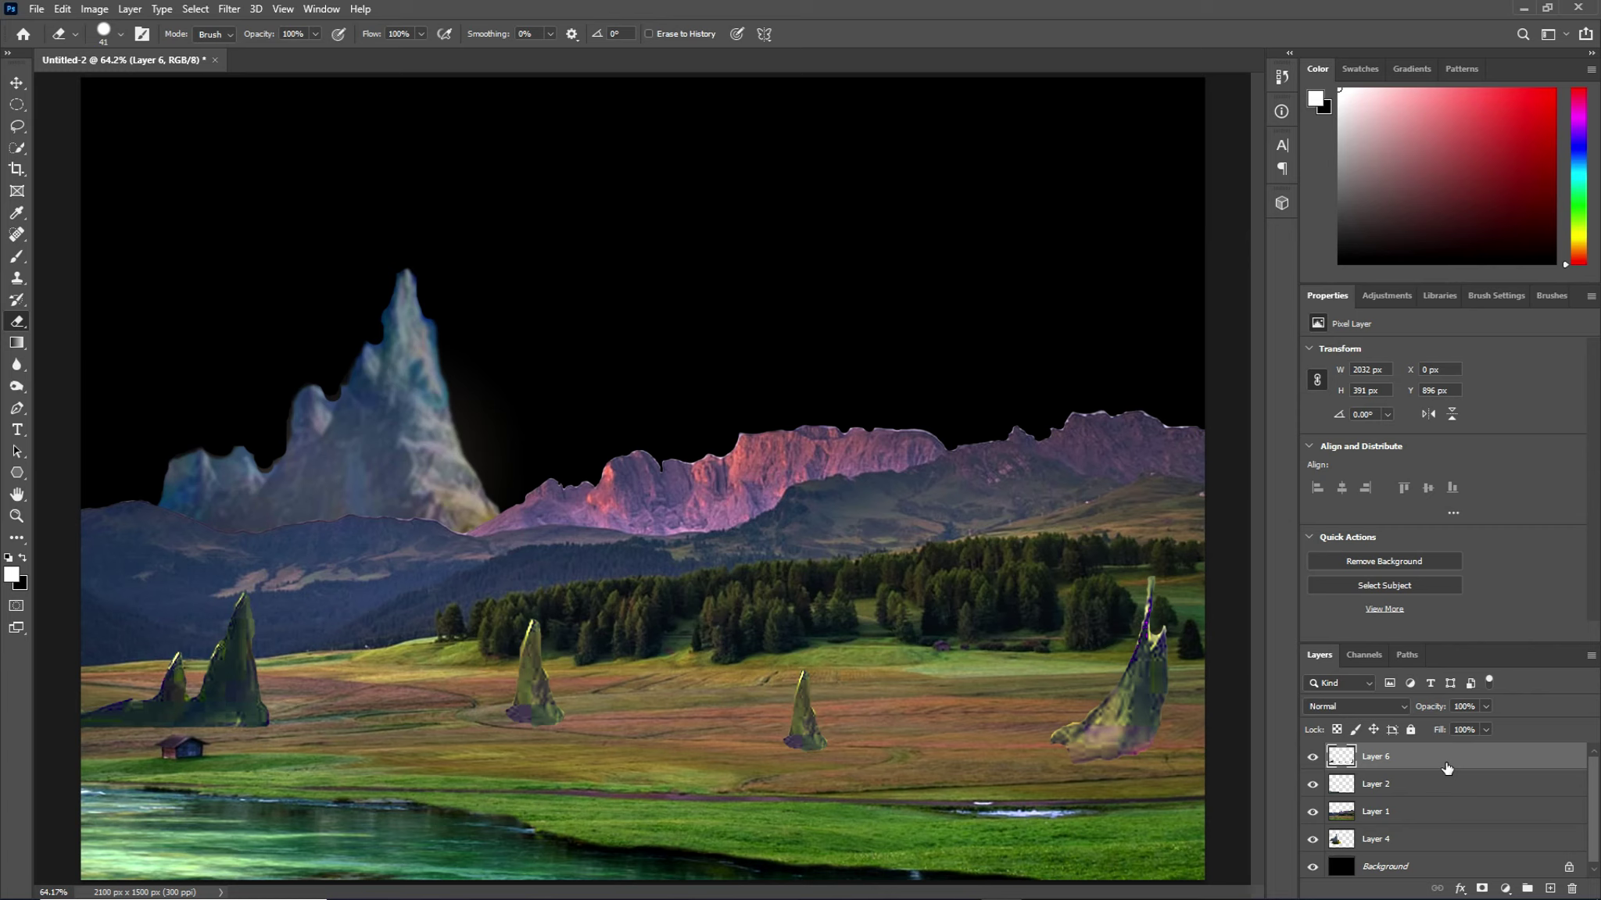
Make Layer 1 active and zoom in close on the small middle spire
{"action": "left_click", "coordinate": [1442, 813]}
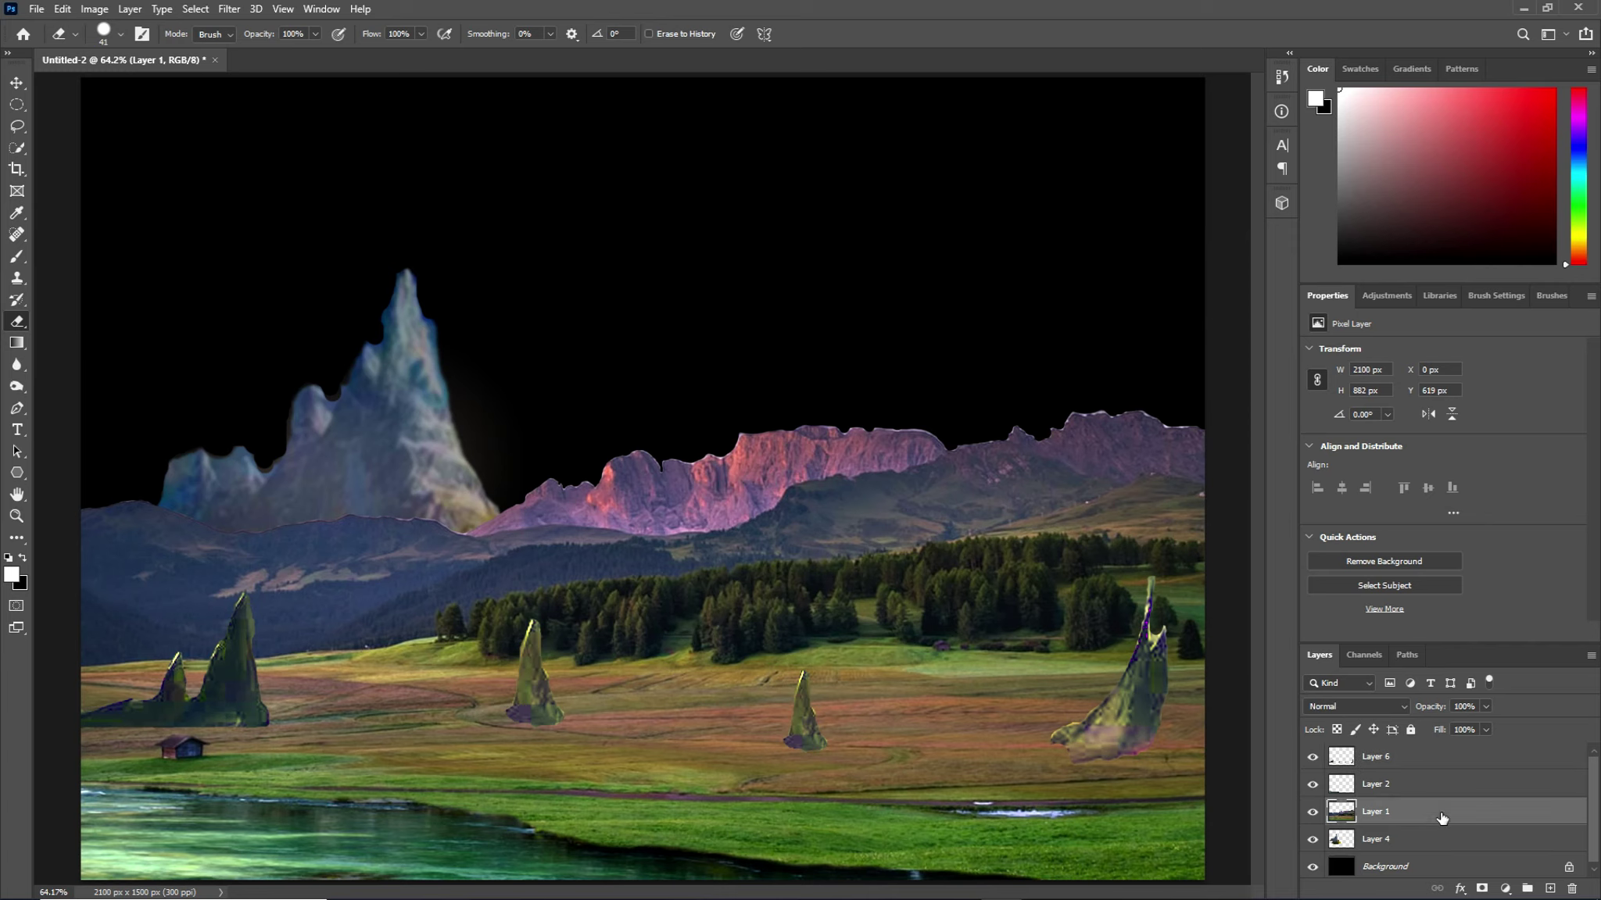
{"action": "left_click", "coordinate": [16, 516]}
{"action": "left_click_drag", "start_coordinate": [847, 784], "coordinate": [958, 779]}
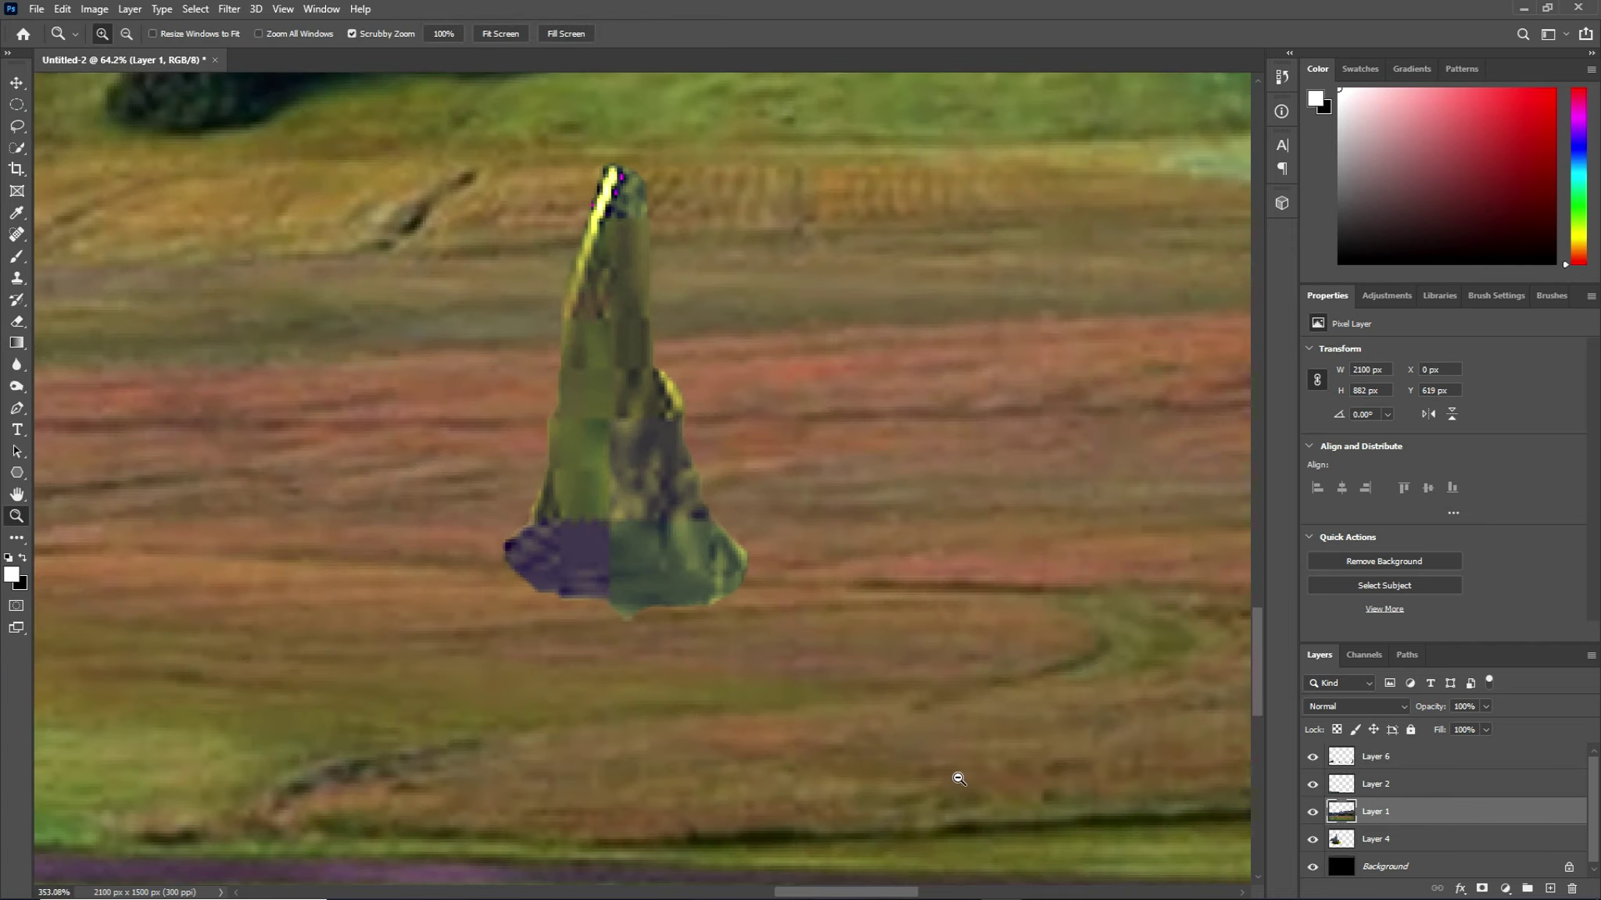
{"action": "scroll", "coordinate": [643, 678], "scroll_direction": "left", "scroll_amount": 2}
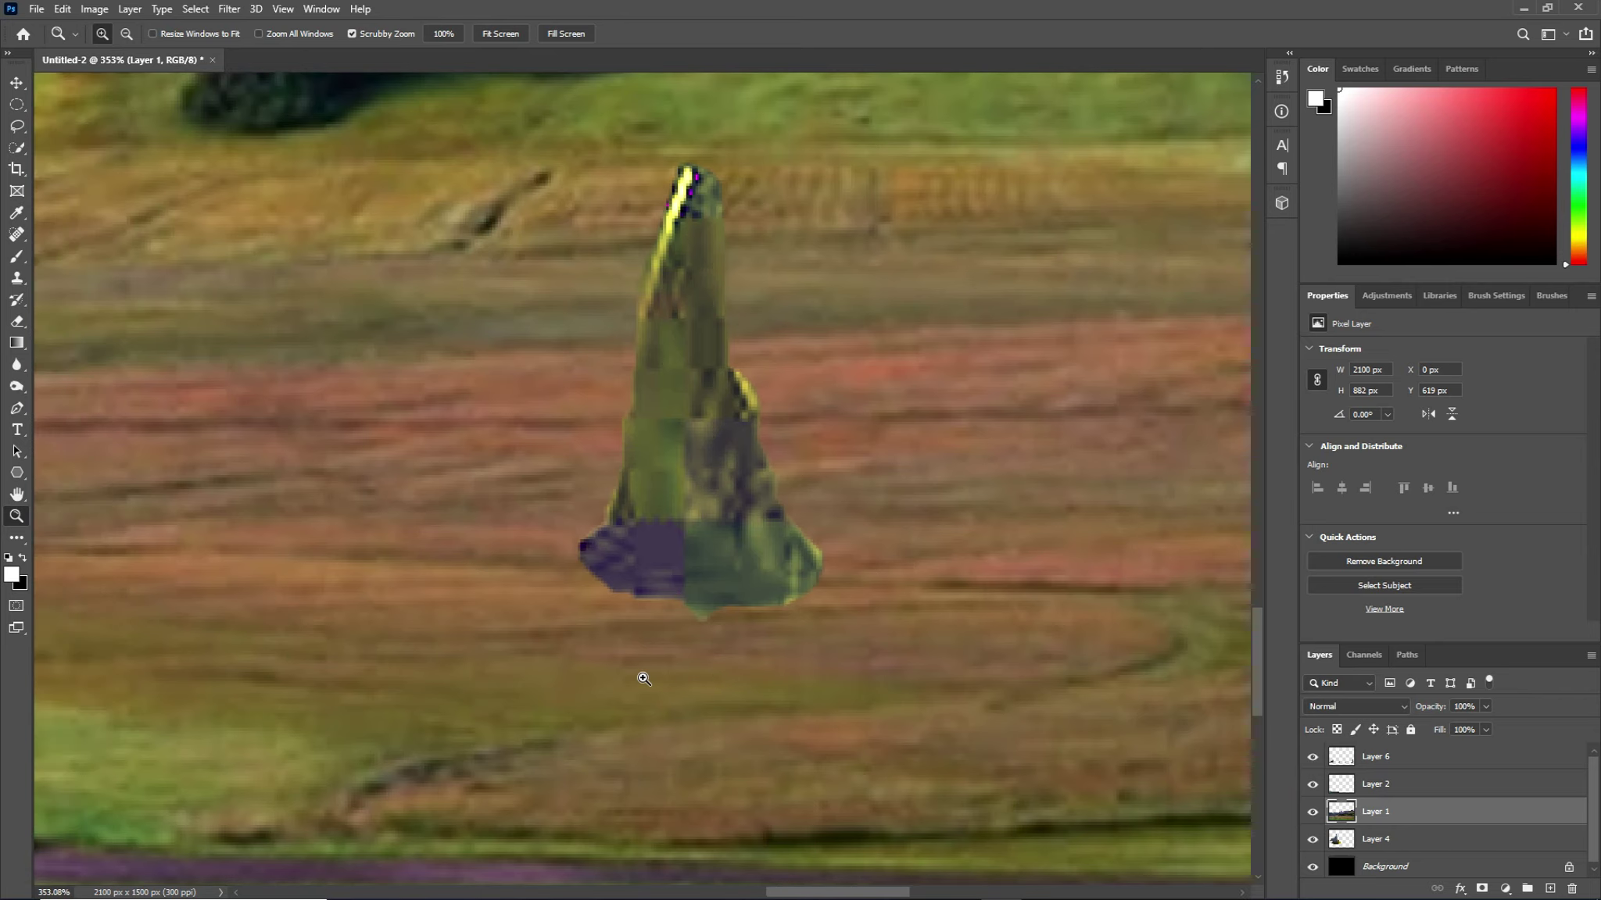
{"action": "scroll", "coordinate": [644, 679], "scroll_direction": "right", "scroll_amount": 1}
{"action": "scroll", "coordinate": [643, 679], "scroll_direction": "right", "scroll_amount": 1}
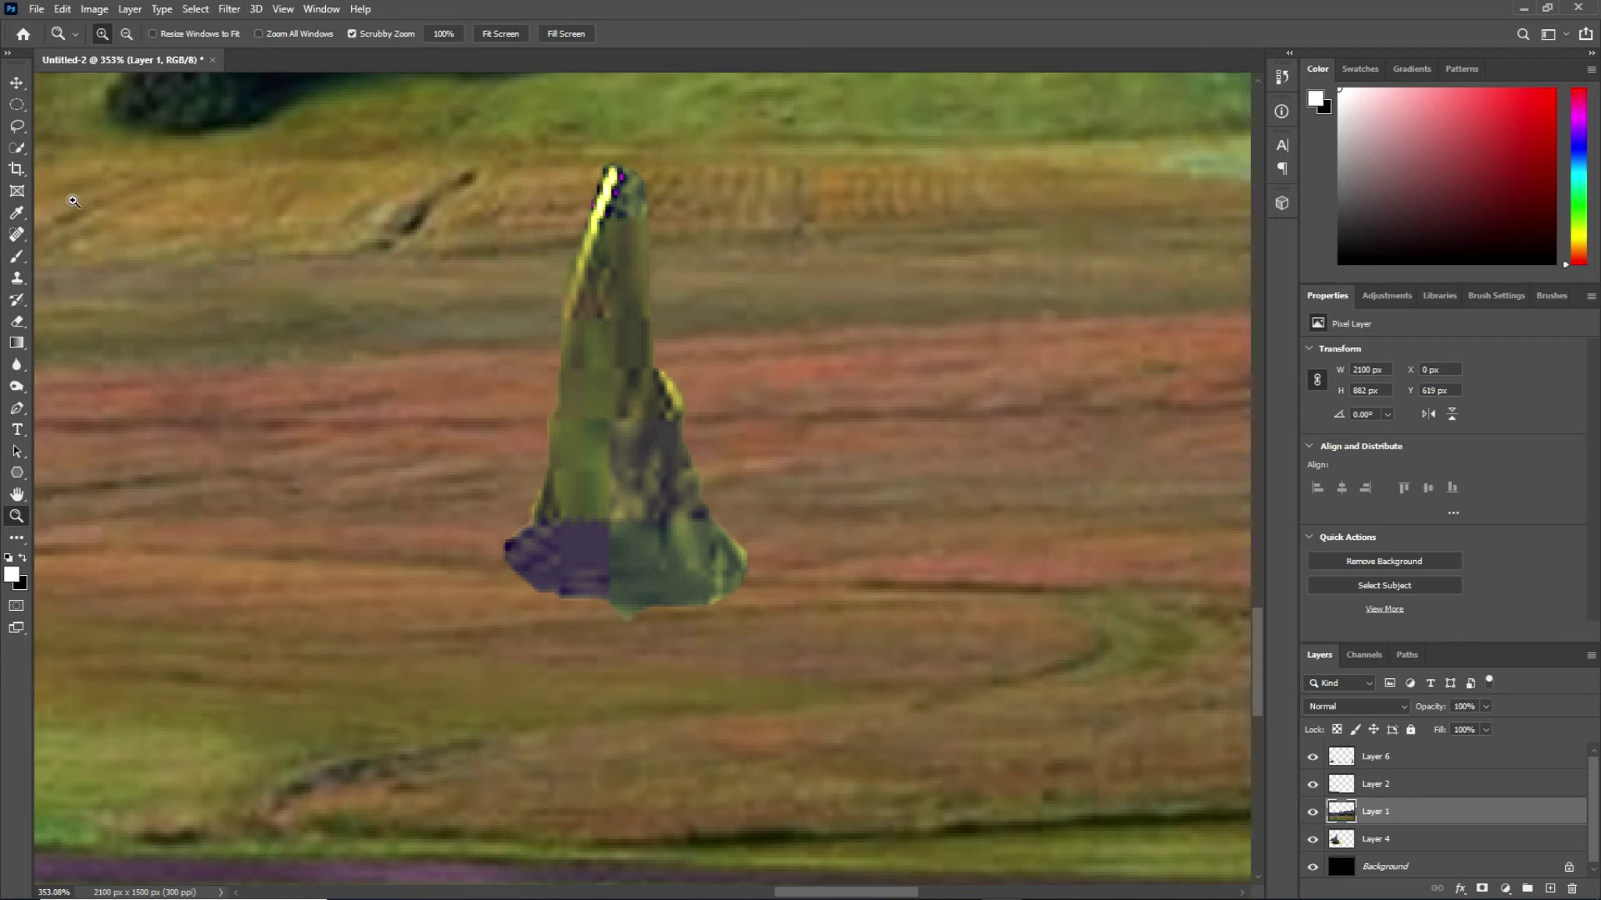
{"action": "left_click", "coordinate": [17, 147]}
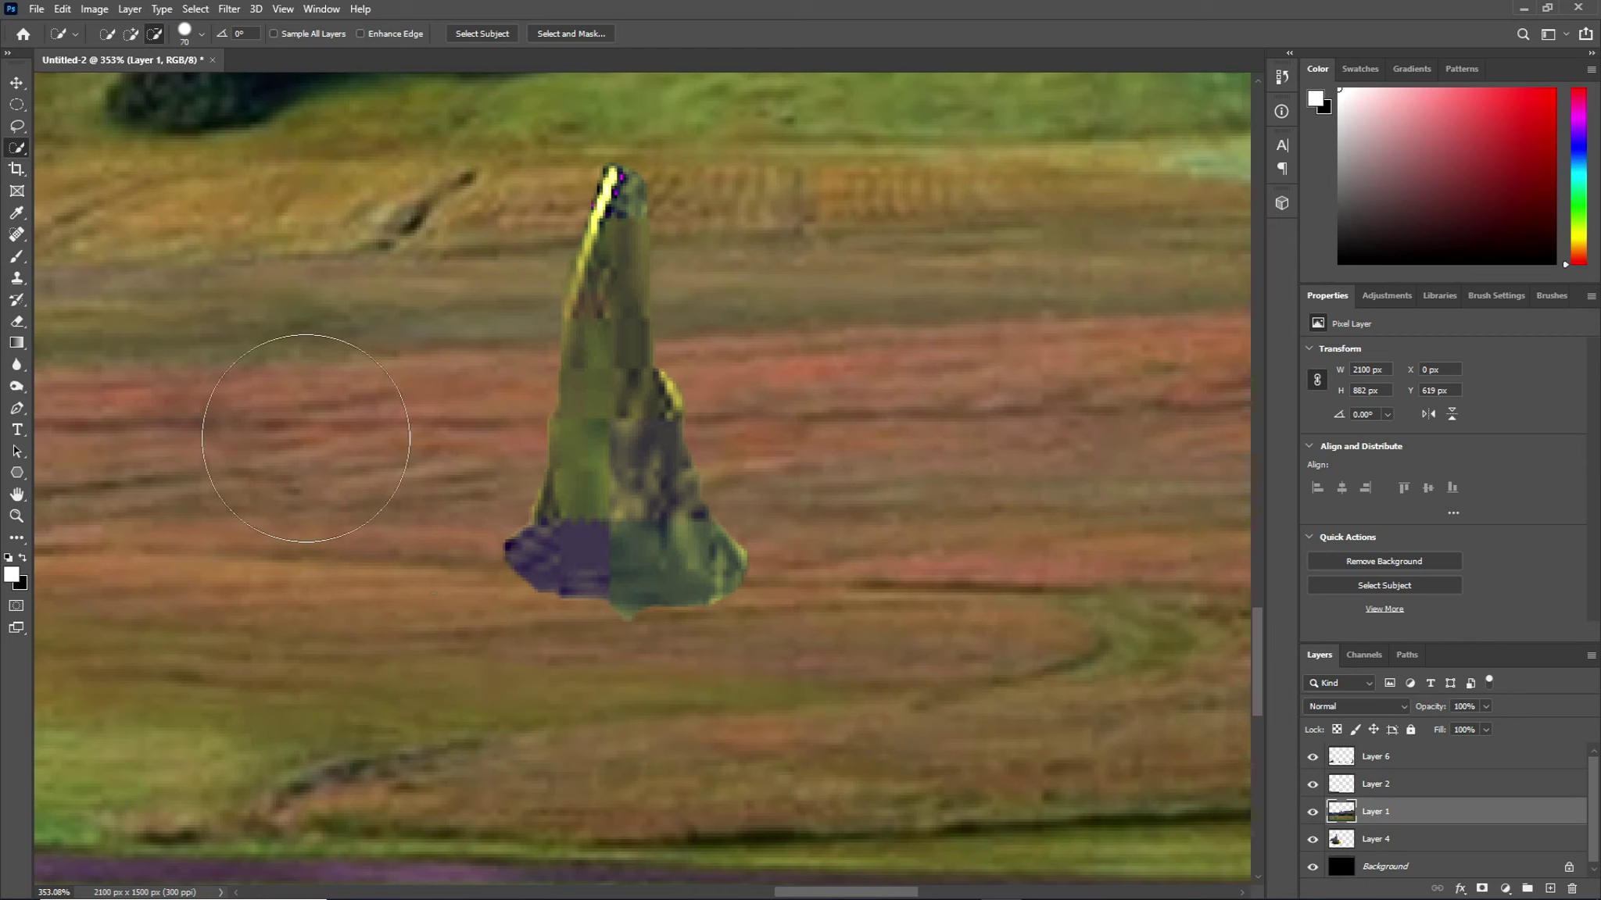
Quick-select the spire's purple base and ground with a 17 px brush and copy it to Layer 7
{"action": "left_click", "coordinate": [131, 34]}
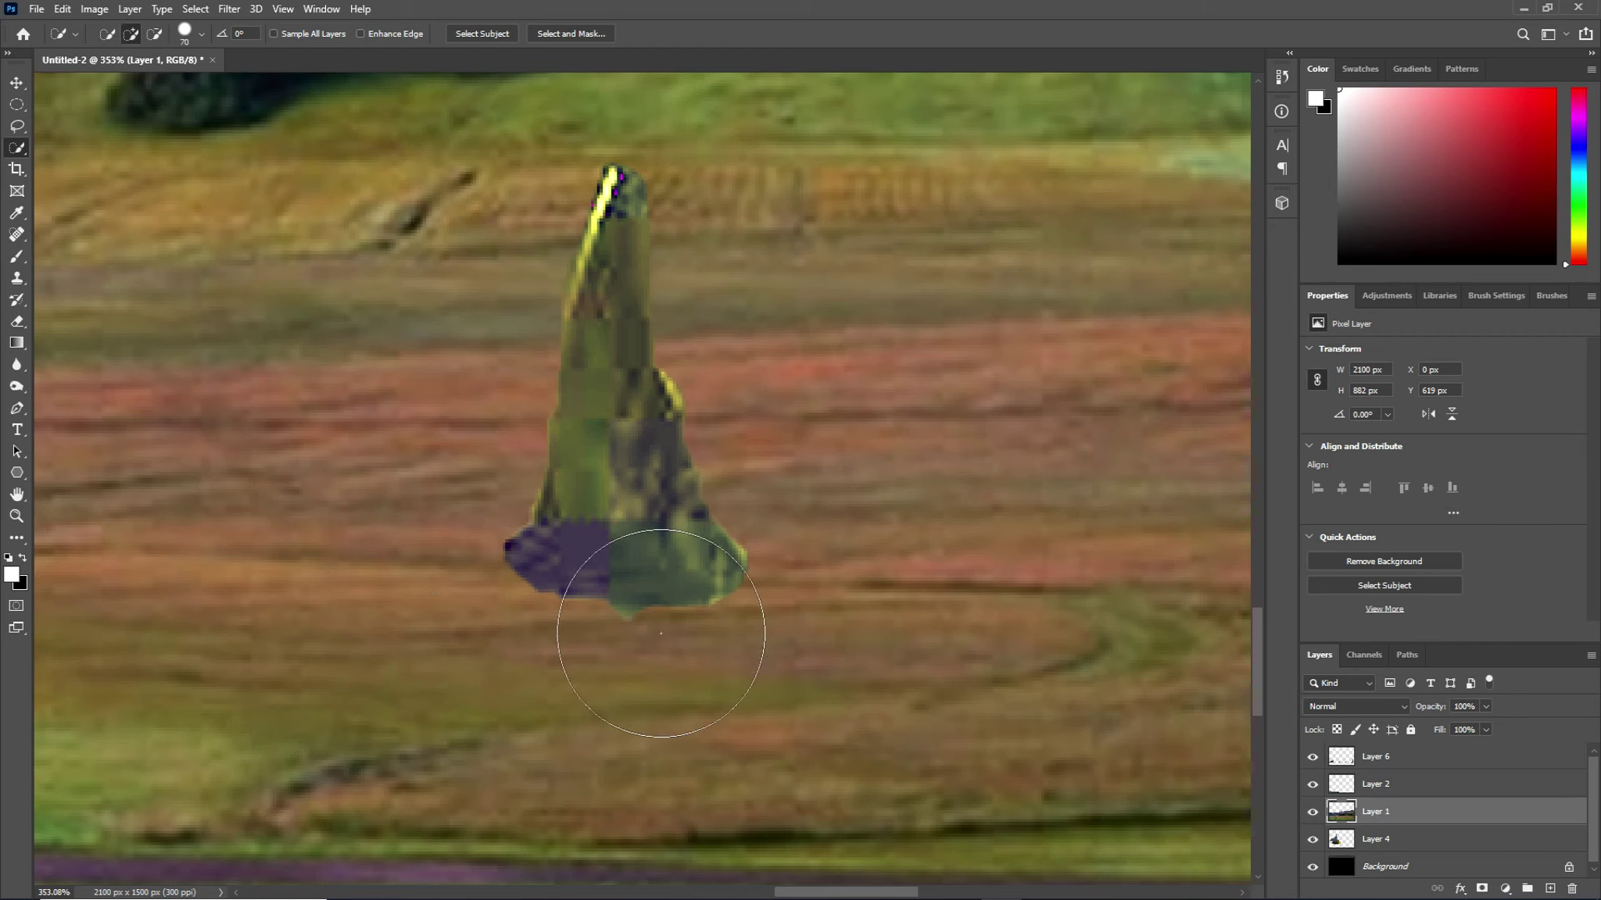
{"action": "left_click_drag", "start_coordinate": [687, 656], "coordinate": [614, 661]}
{"action": "mouse_move", "coordinate": [503, 581]}
{"action": "left_mouse_down"}
{"action": "mouse_move", "coordinate": [690, 606]}
{"action": "mouse_move", "coordinate": [766, 594]}
{"action": "left_mouse_up"}
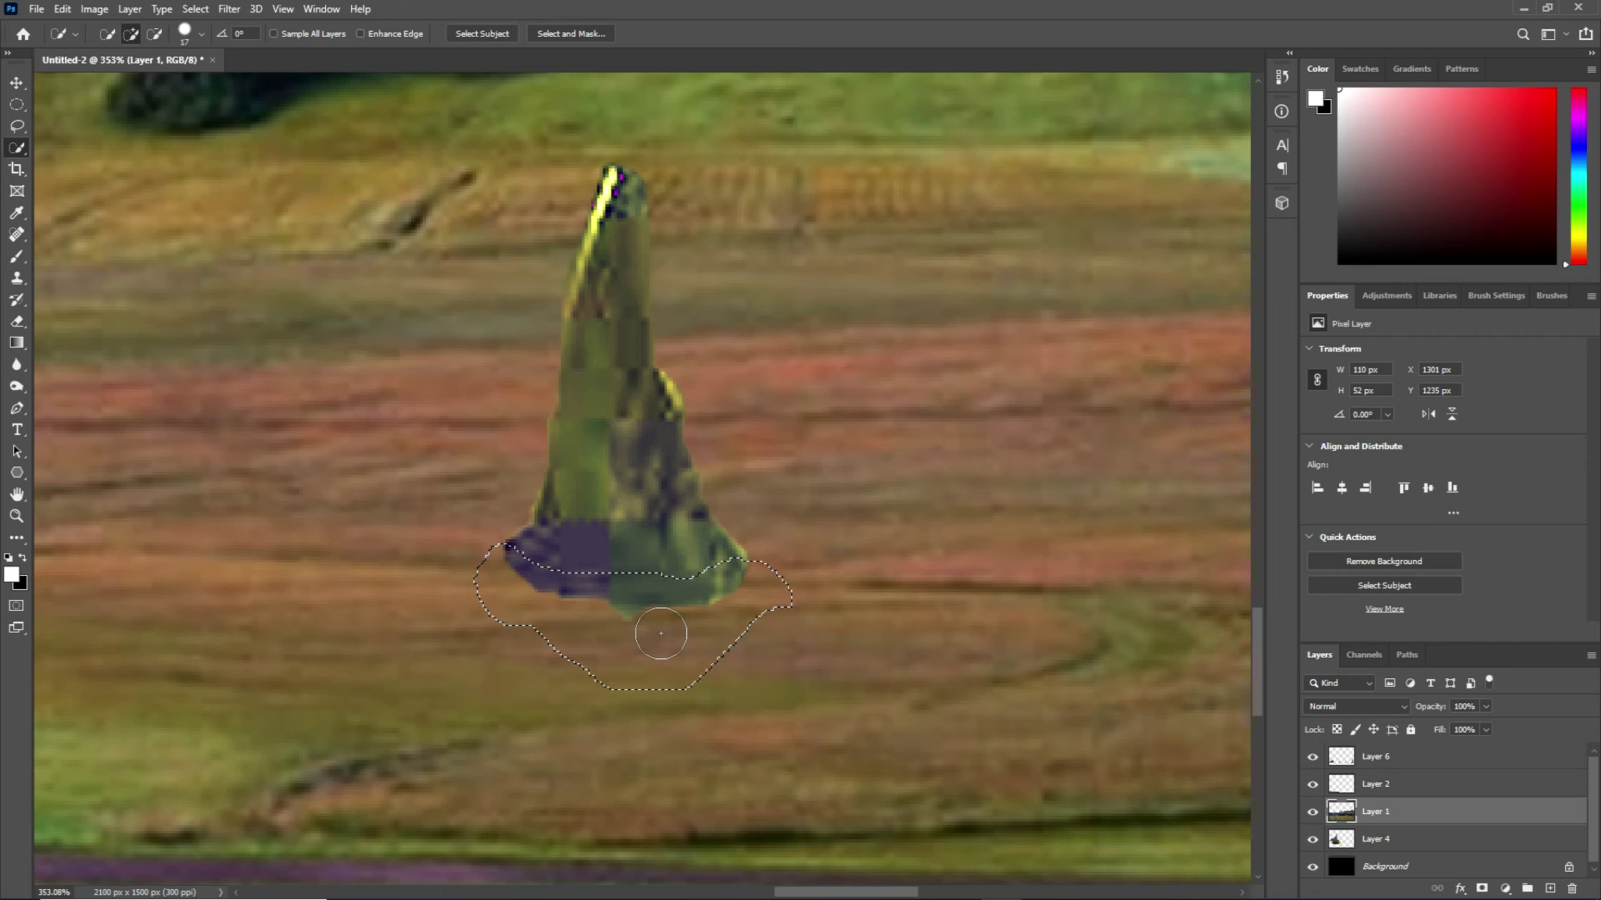
{"action": "right_click", "coordinate": [662, 635]}
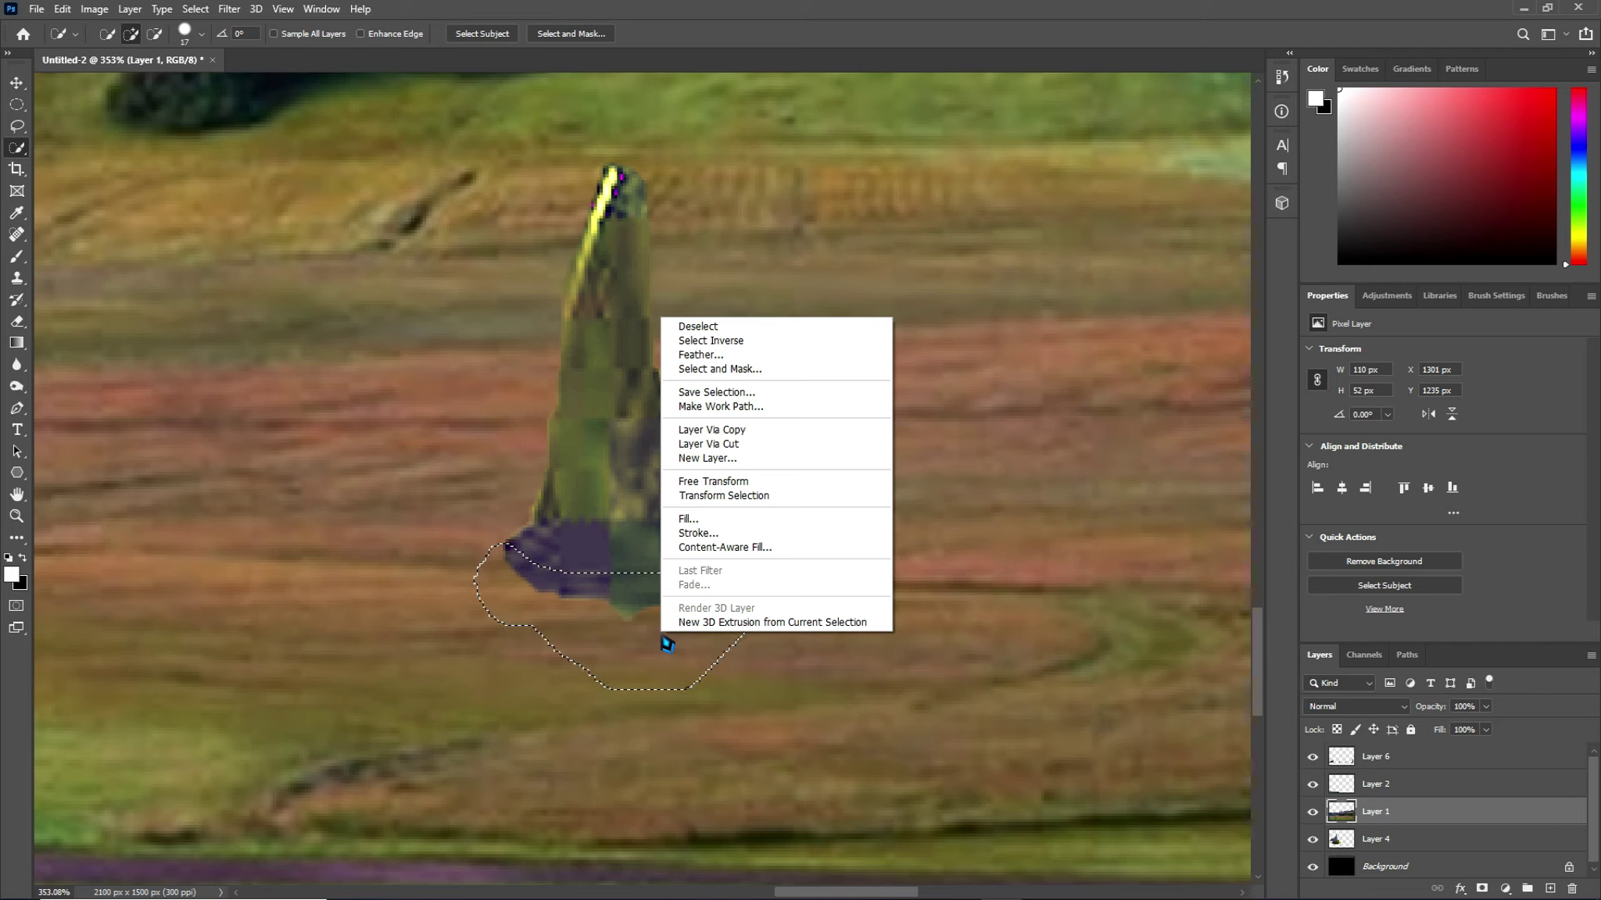
{"action": "left_click", "coordinate": [786, 432]}
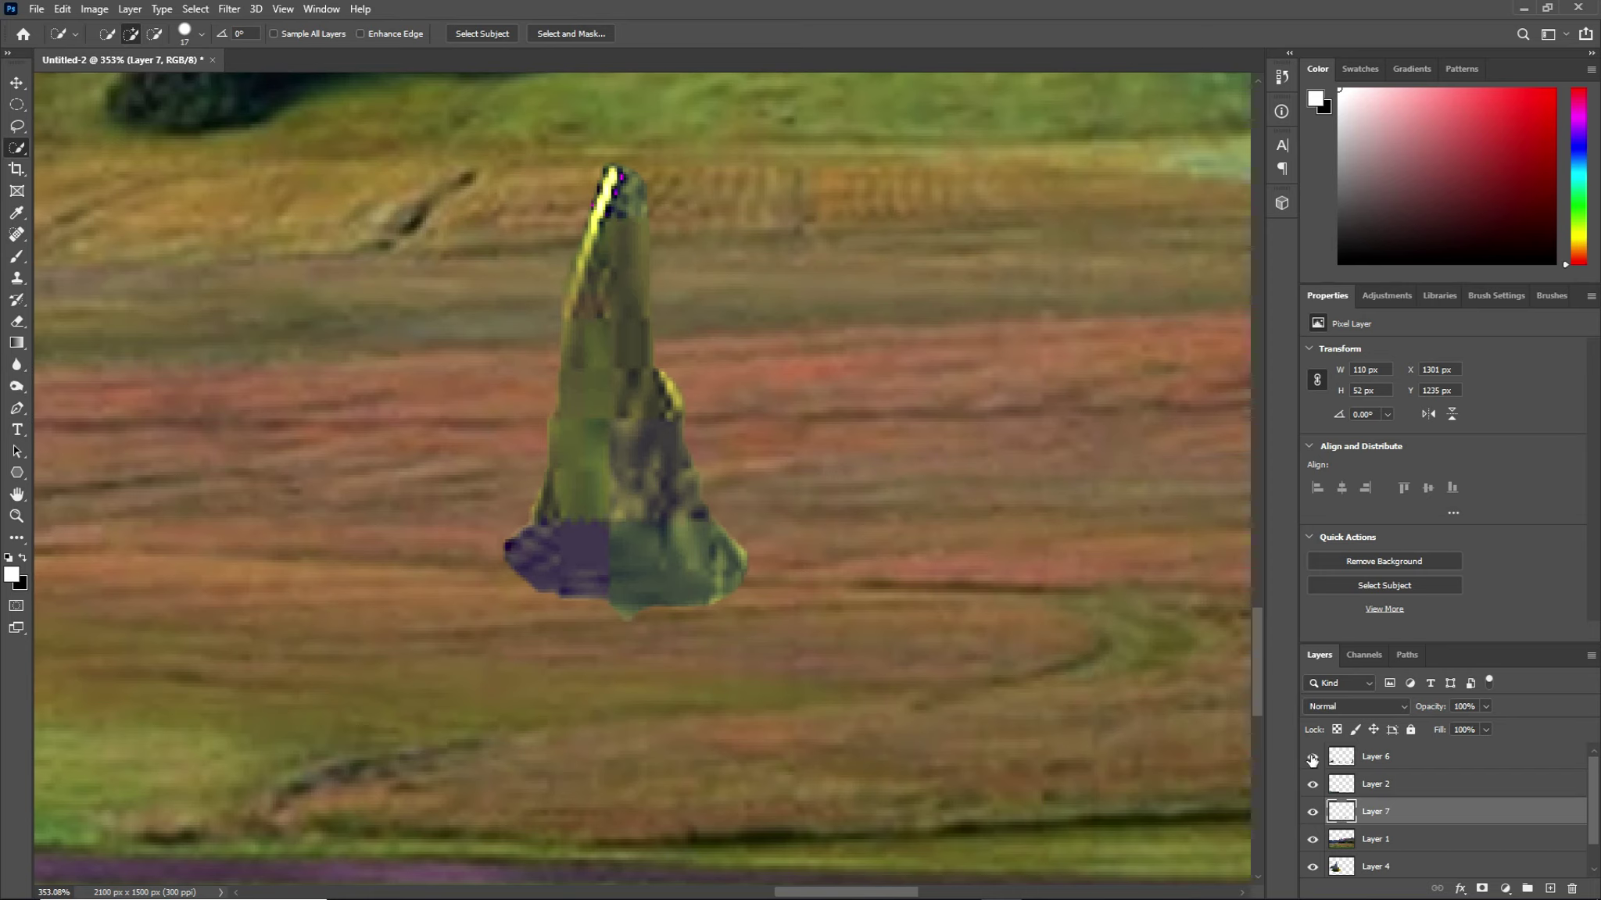
{"action": "left_click", "coordinate": [1313, 756]}
Show Layer 6 again and move it below Layer 7 in the Layers panel
{"action": "left_click", "coordinate": [1313, 757]}
{"action": "left_click_drag", "start_coordinate": [1431, 758], "coordinate": [1434, 823]}
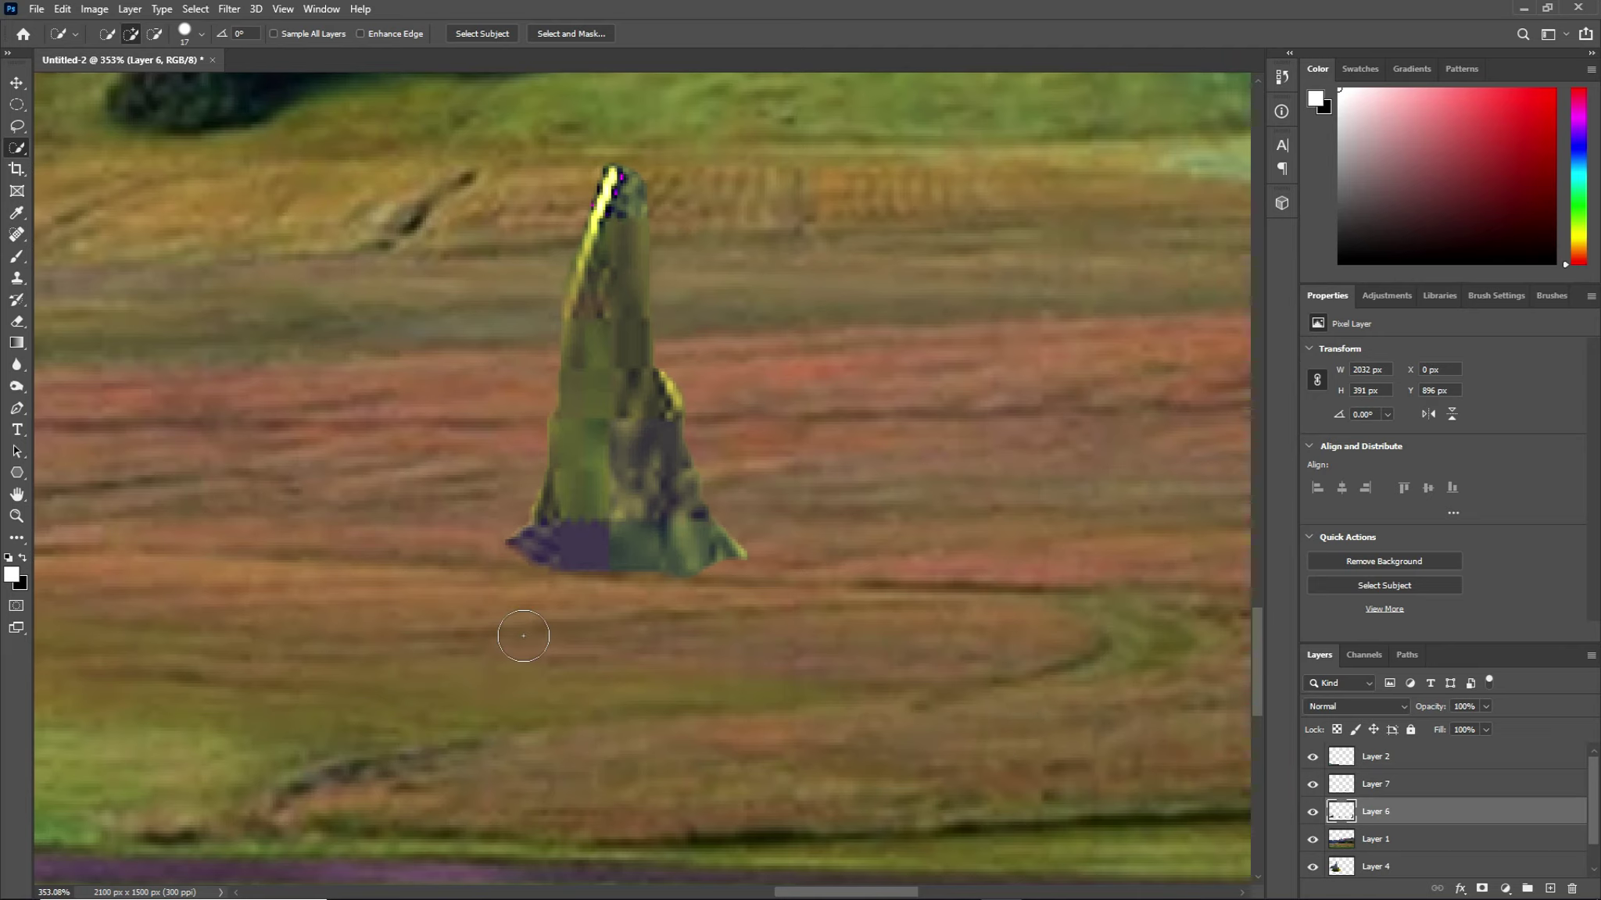
{"action": "scroll", "coordinate": [524, 636], "scroll_direction": "down", "scroll_amount": 2}
{"action": "scroll", "coordinate": [524, 635], "scroll_direction": "left", "scroll_amount": 4}
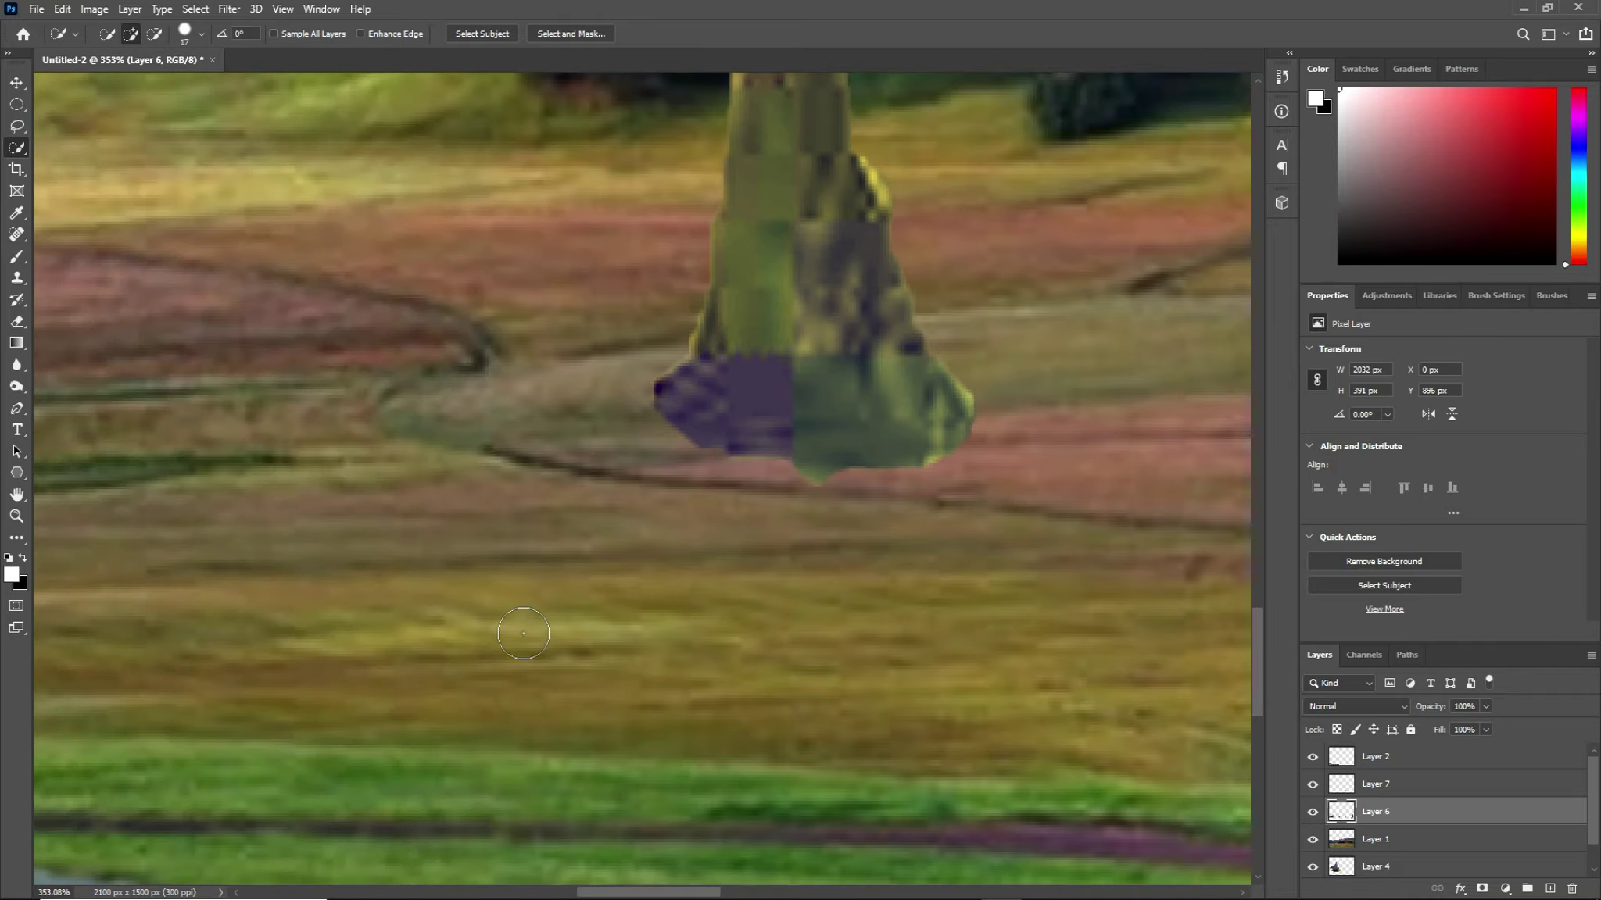
{"action": "scroll", "coordinate": [524, 633], "scroll_direction": "right", "scroll_amount": 3}
{"action": "scroll", "coordinate": [524, 633], "scroll_direction": "right", "scroll_amount": 1}
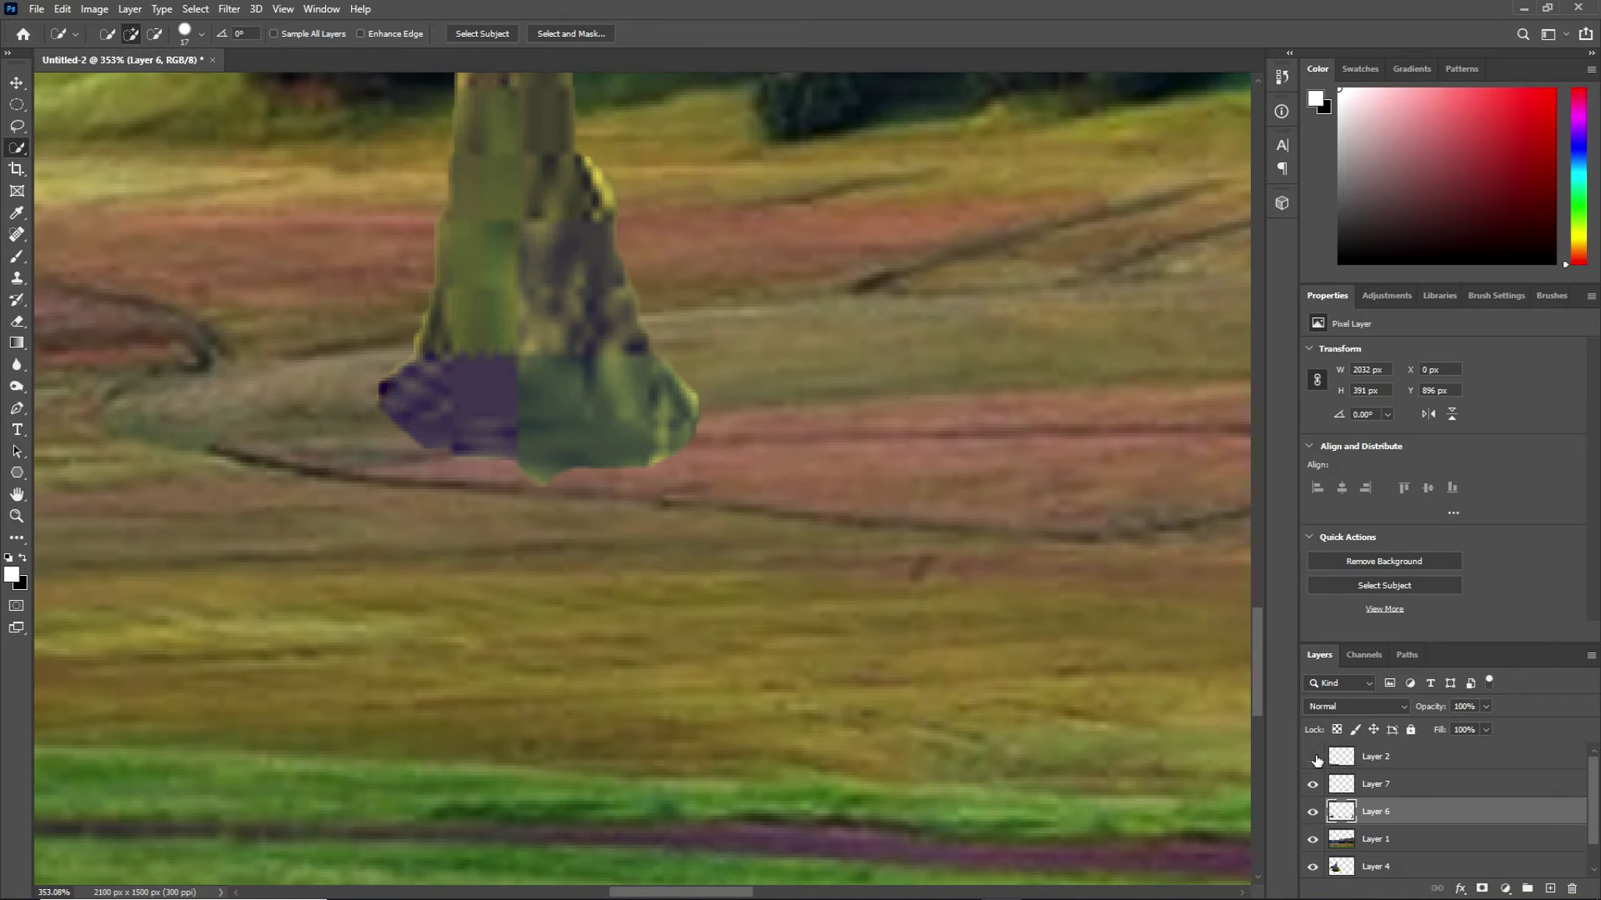
{"action": "scroll", "coordinate": [1102, 698], "scroll_direction": "left", "scroll_amount": 8}
{"action": "scroll", "coordinate": [1104, 699], "scroll_direction": "left", "scroll_amount": 6}
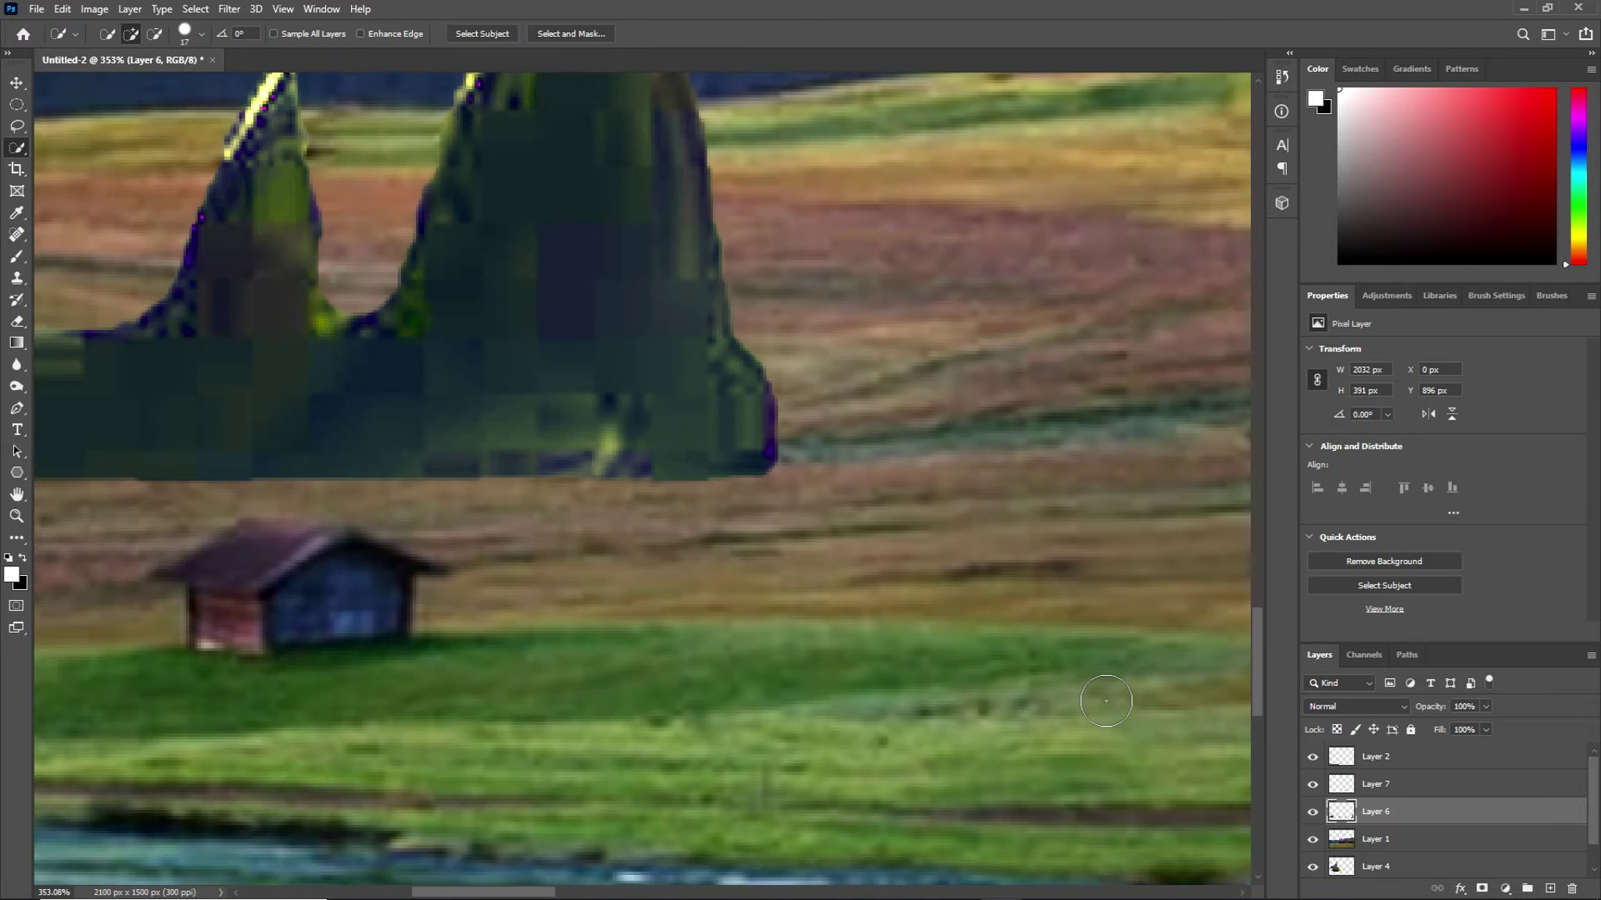
{"action": "scroll", "coordinate": [1106, 701], "scroll_direction": "left", "scroll_amount": 5}
{"action": "scroll", "coordinate": [1106, 702], "scroll_direction": "left", "scroll_amount": 4}
{"action": "scroll", "coordinate": [1106, 701], "scroll_direction": "right", "scroll_amount": 2}
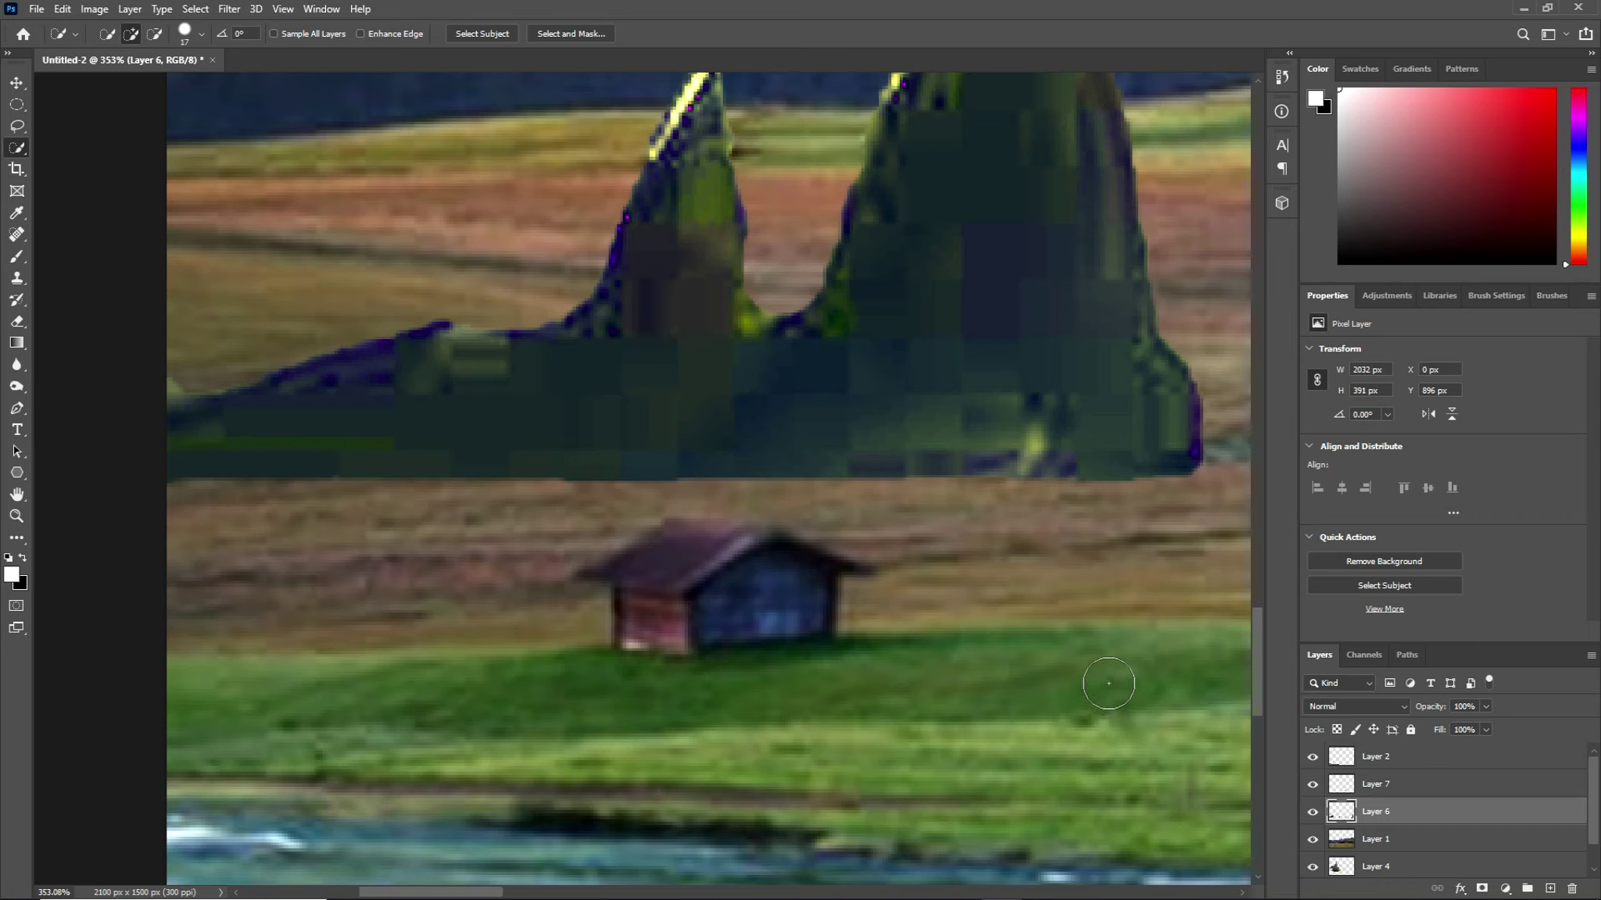
From Layer 1, select the meadow strip below the mountains minus the hut area and copy it to Layer 8
{"action": "left_click", "coordinate": [1407, 846]}
{"action": "left_click", "coordinate": [193, 478]}
{"action": "mouse_move", "coordinate": [193, 478]}
{"action": "left_mouse_down"}
{"action": "mouse_move", "coordinate": [953, 481]}
{"action": "mouse_move", "coordinate": [256, 380]}
{"action": "left_mouse_up"}
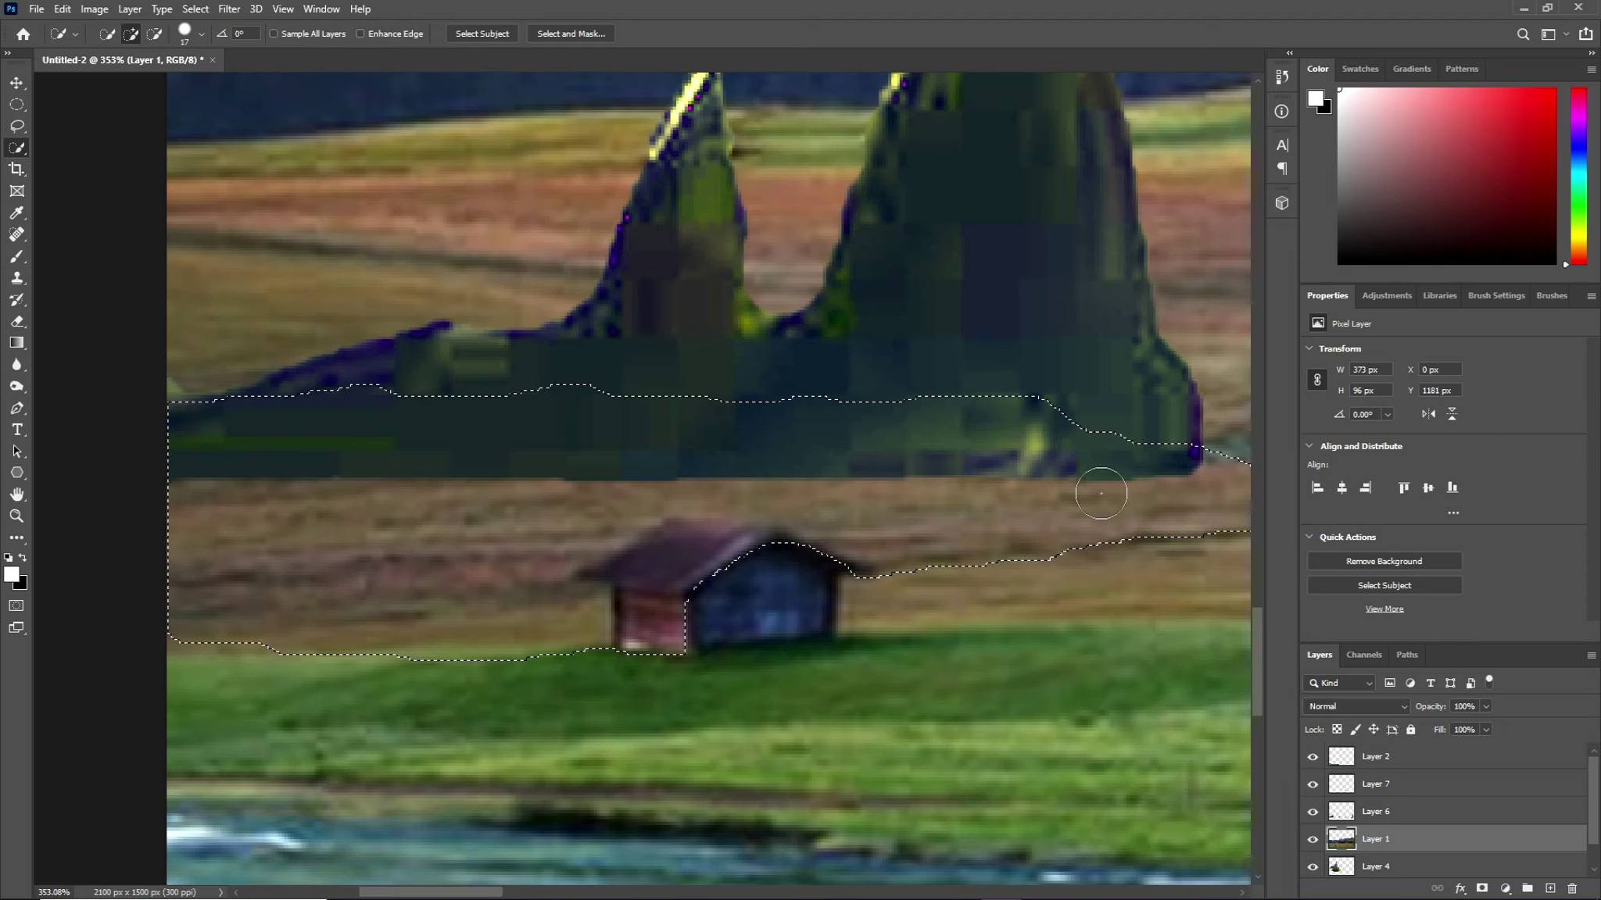
{"action": "left_click", "coordinate": [155, 34]}
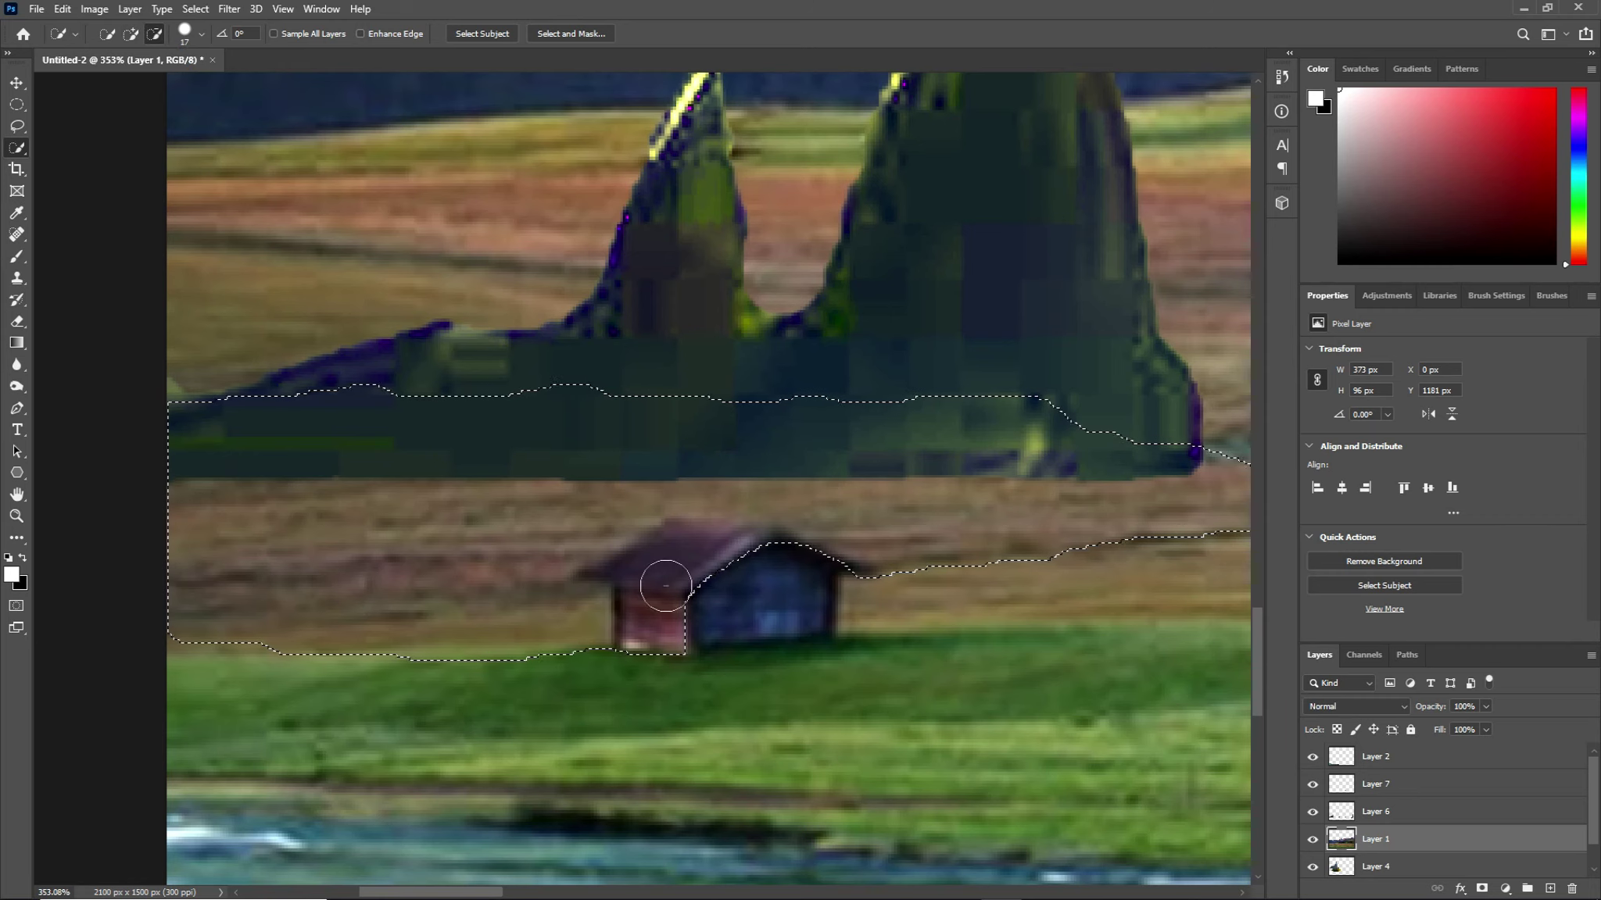
{"action": "mouse_move", "coordinate": [676, 591]}
{"action": "left_mouse_down"}
{"action": "mouse_move", "coordinate": [301, 536]}
{"action": "mouse_move", "coordinate": [841, 588]}
{"action": "mouse_move", "coordinate": [636, 536]}
{"action": "mouse_move", "coordinate": [839, 551]}
{"action": "mouse_move", "coordinate": [1242, 522]}
{"action": "mouse_move", "coordinate": [1191, 619]}
{"action": "mouse_move", "coordinate": [1124, 693]}
{"action": "left_mouse_up"}
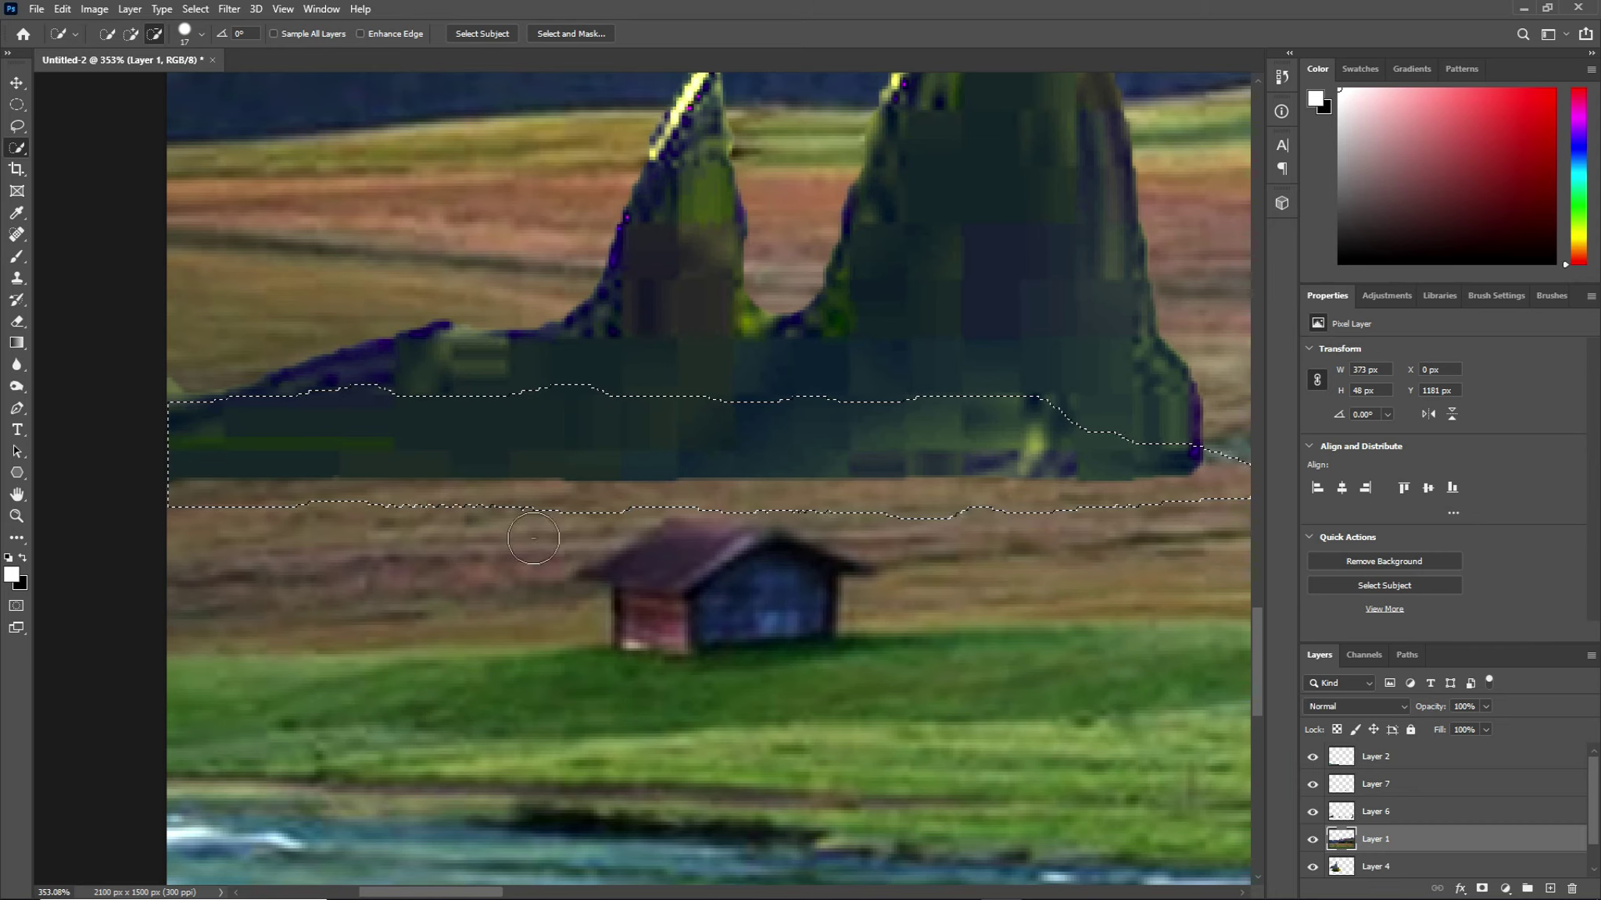
{"action": "mouse_move", "coordinate": [125, 386]}
{"action": "left_mouse_down"}
{"action": "mouse_move", "coordinate": [1007, 386]}
{"action": "mouse_move", "coordinate": [1117, 404]}
{"action": "left_mouse_up"}
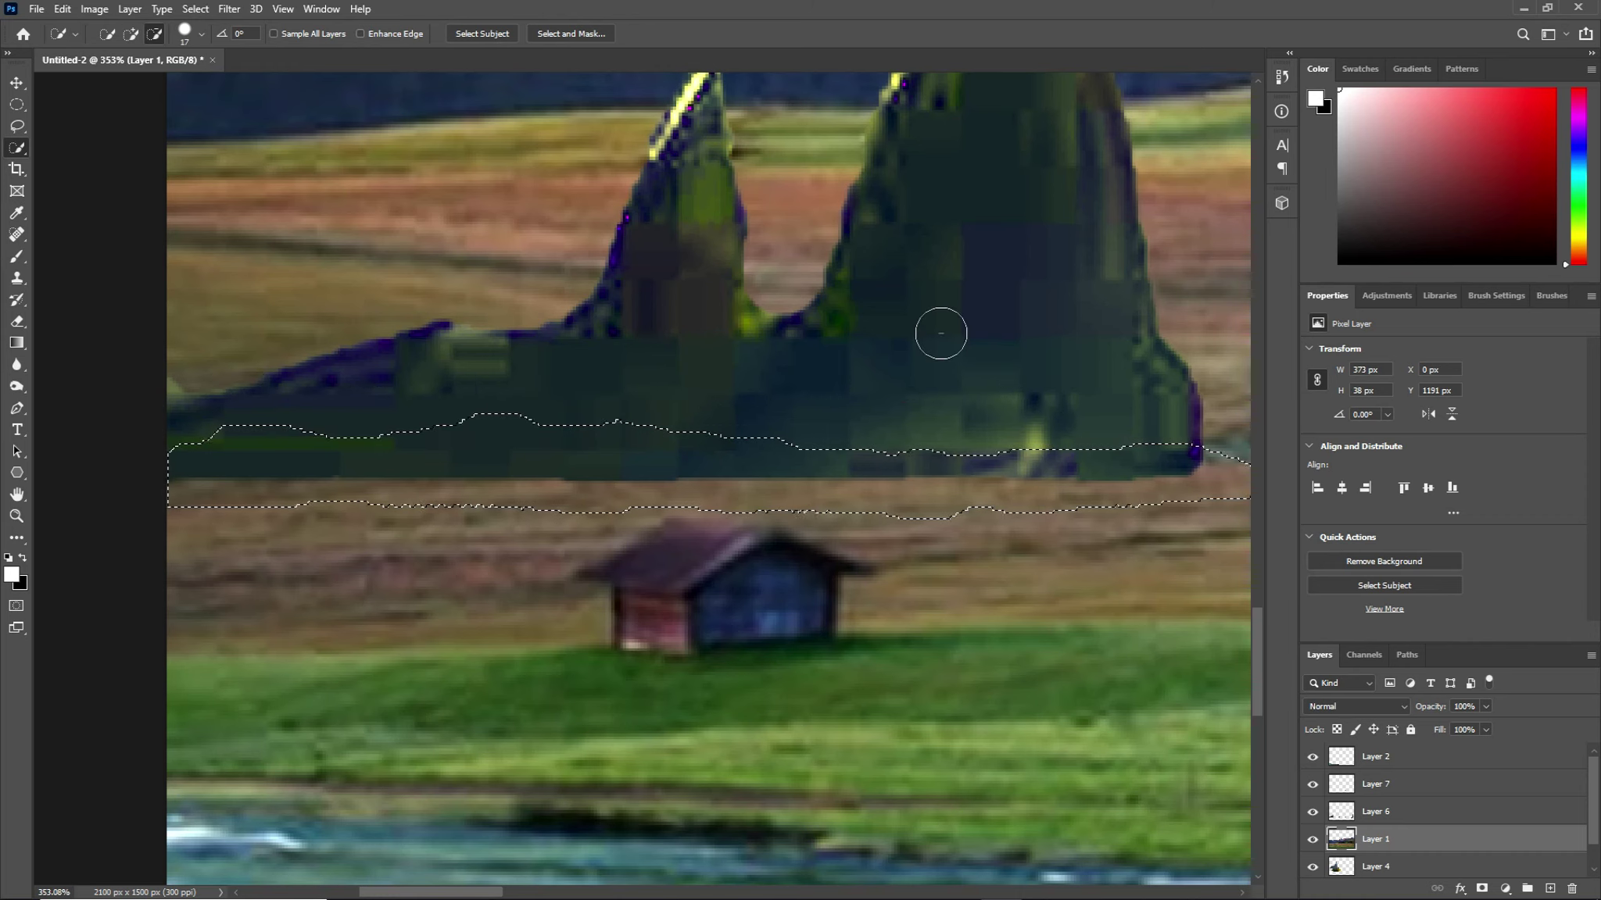
{"action": "right_click", "coordinate": [852, 490]}
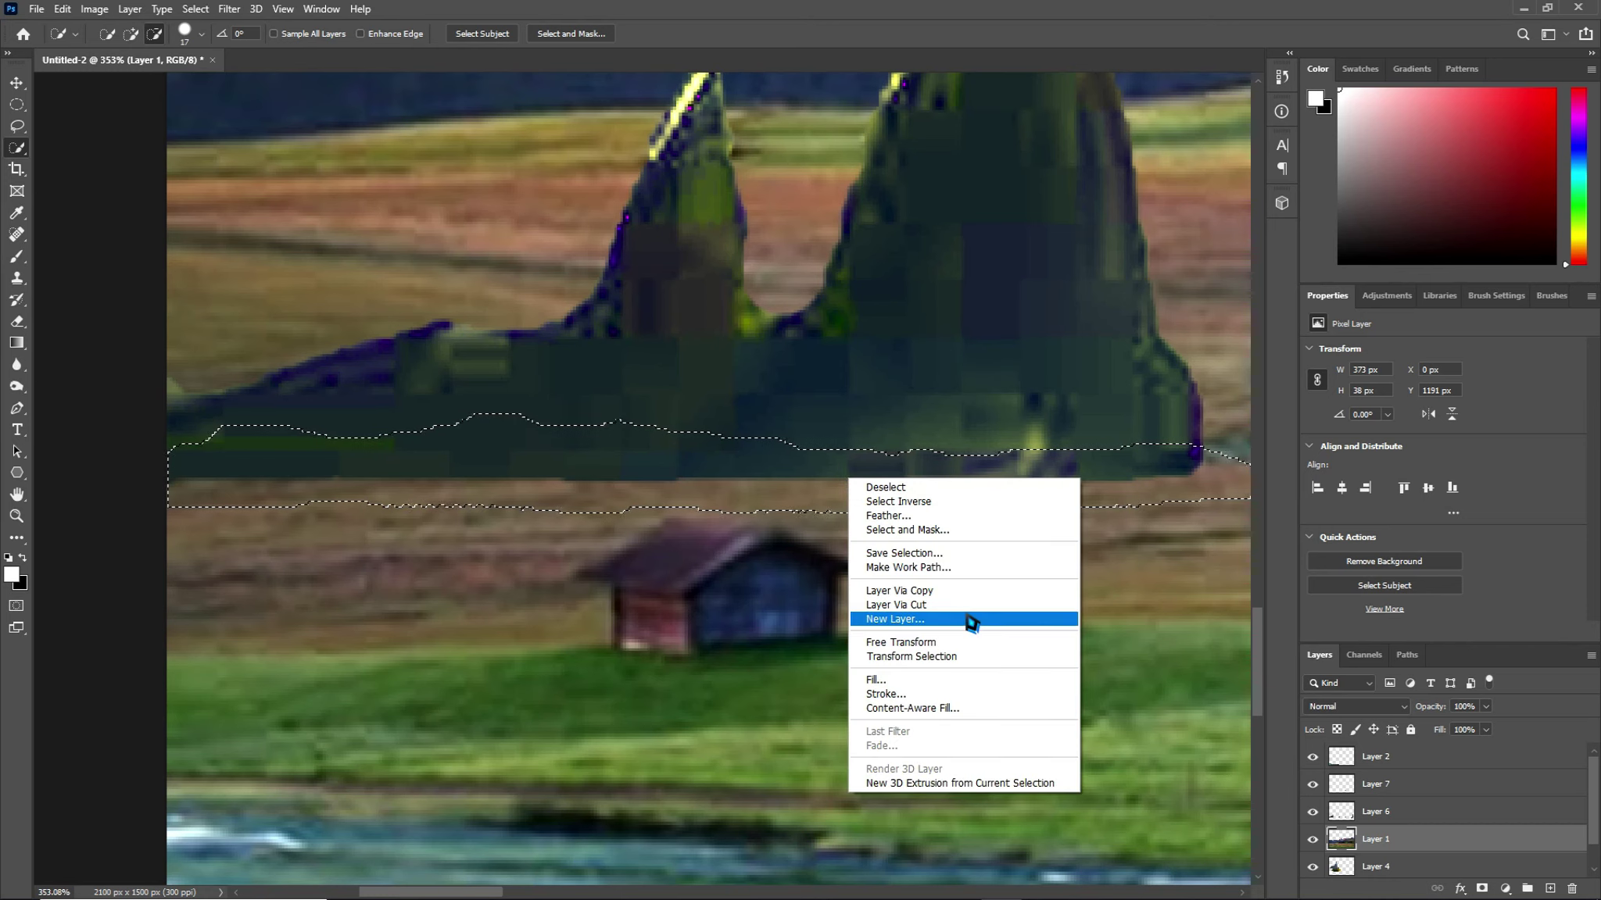
{"action": "left_click", "coordinate": [950, 591]}
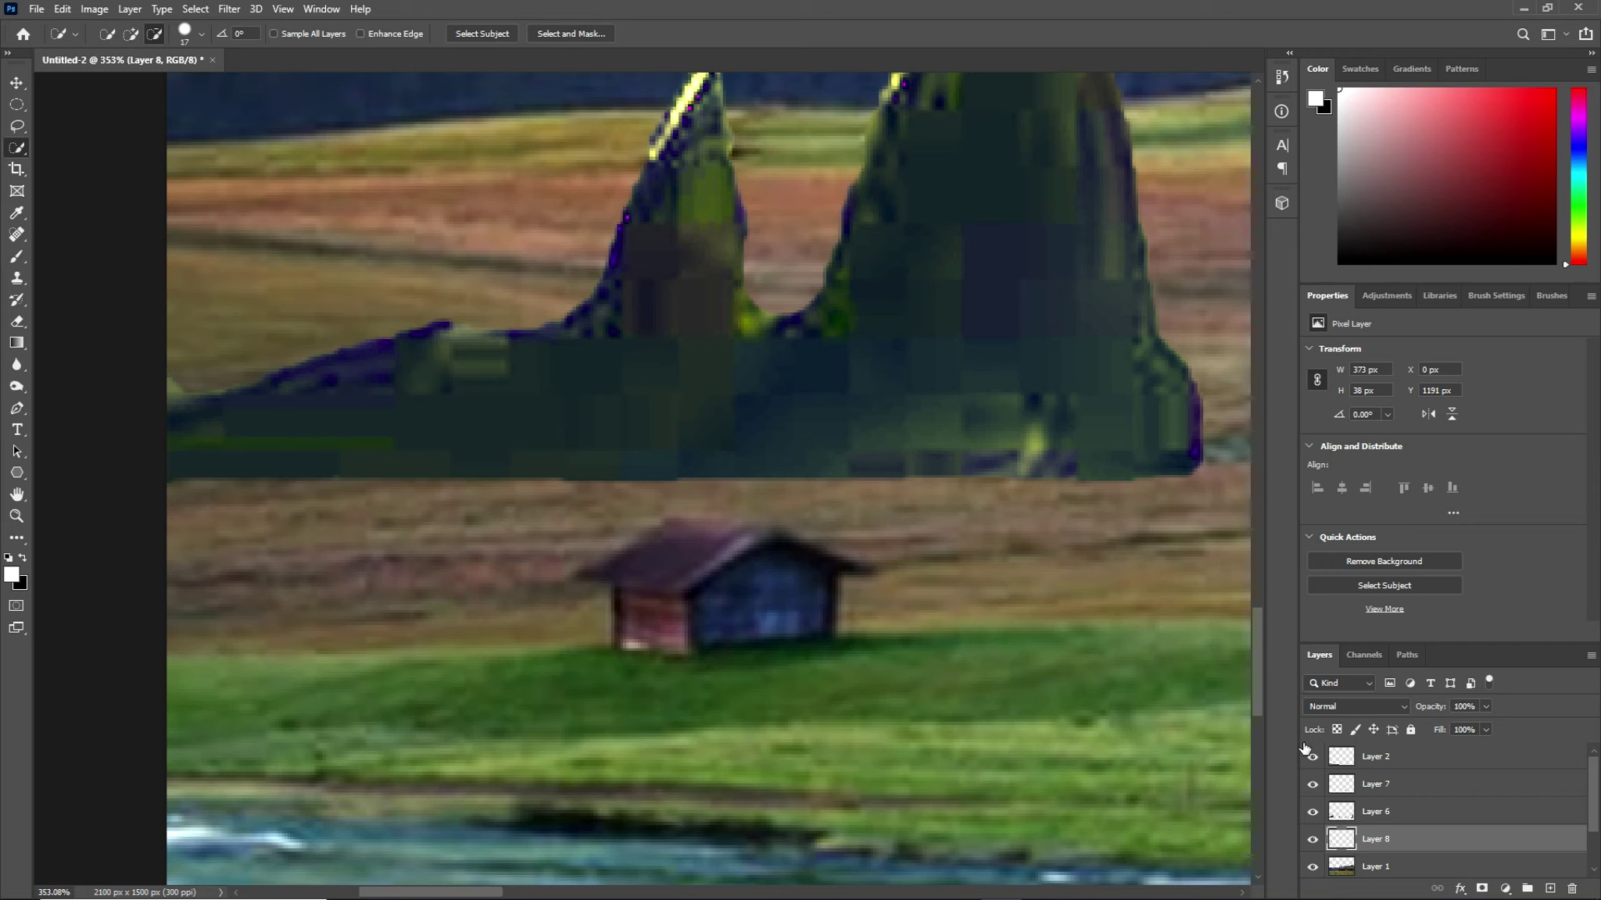
{"action": "left_click", "coordinate": [1313, 758]}
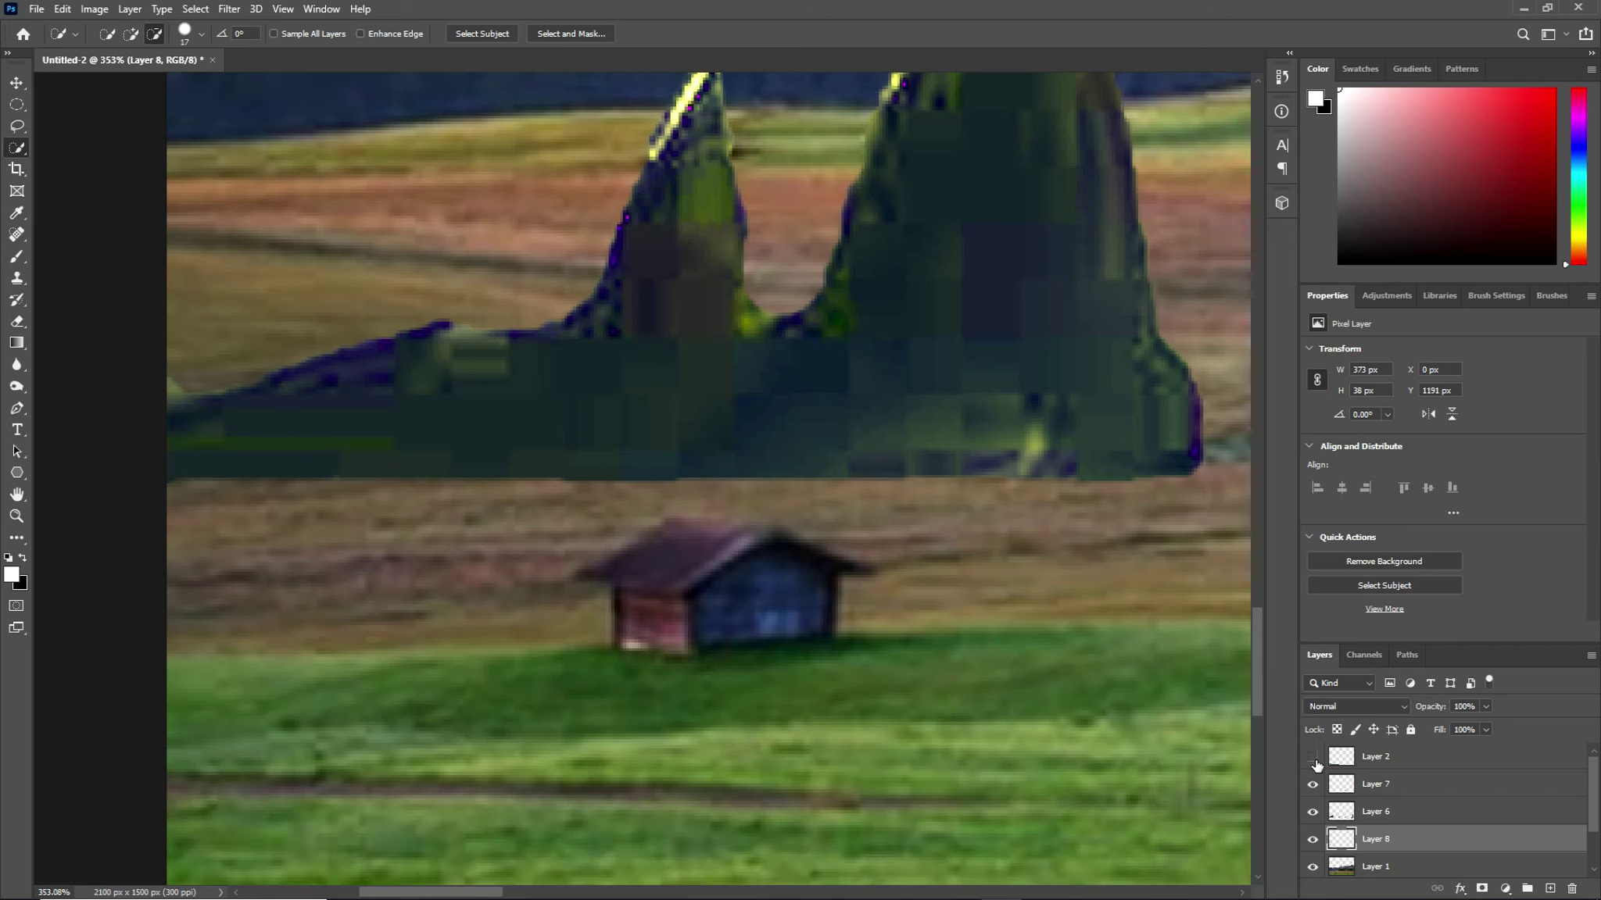
Toggle Layers 2, 6, 7 and 8 on and off to compare the copied meadow patches
{"action": "left_click", "coordinate": [1314, 757]}
{"action": "left_click", "coordinate": [1313, 785]}
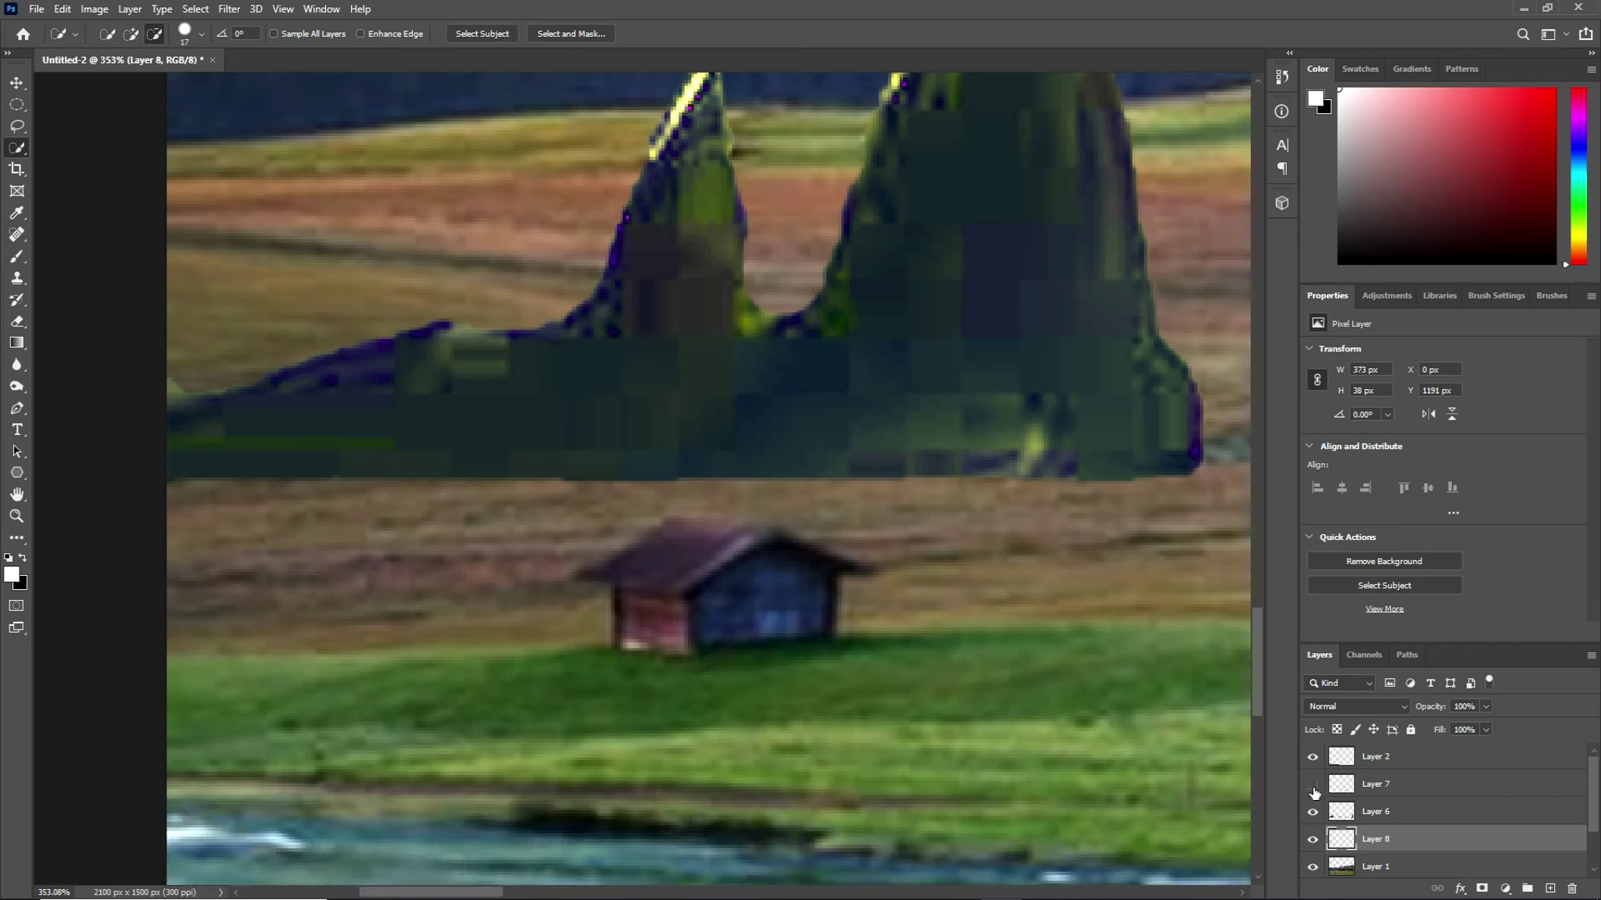
{"action": "left_click", "coordinate": [1313, 812]}
{"action": "left_click", "coordinate": [1313, 812]}
{"action": "left_click", "coordinate": [1313, 840]}
{"action": "left_click", "coordinate": [1313, 840]}
{"action": "left_click", "coordinate": [1313, 812]}
{"action": "left_click", "coordinate": [1313, 839]}
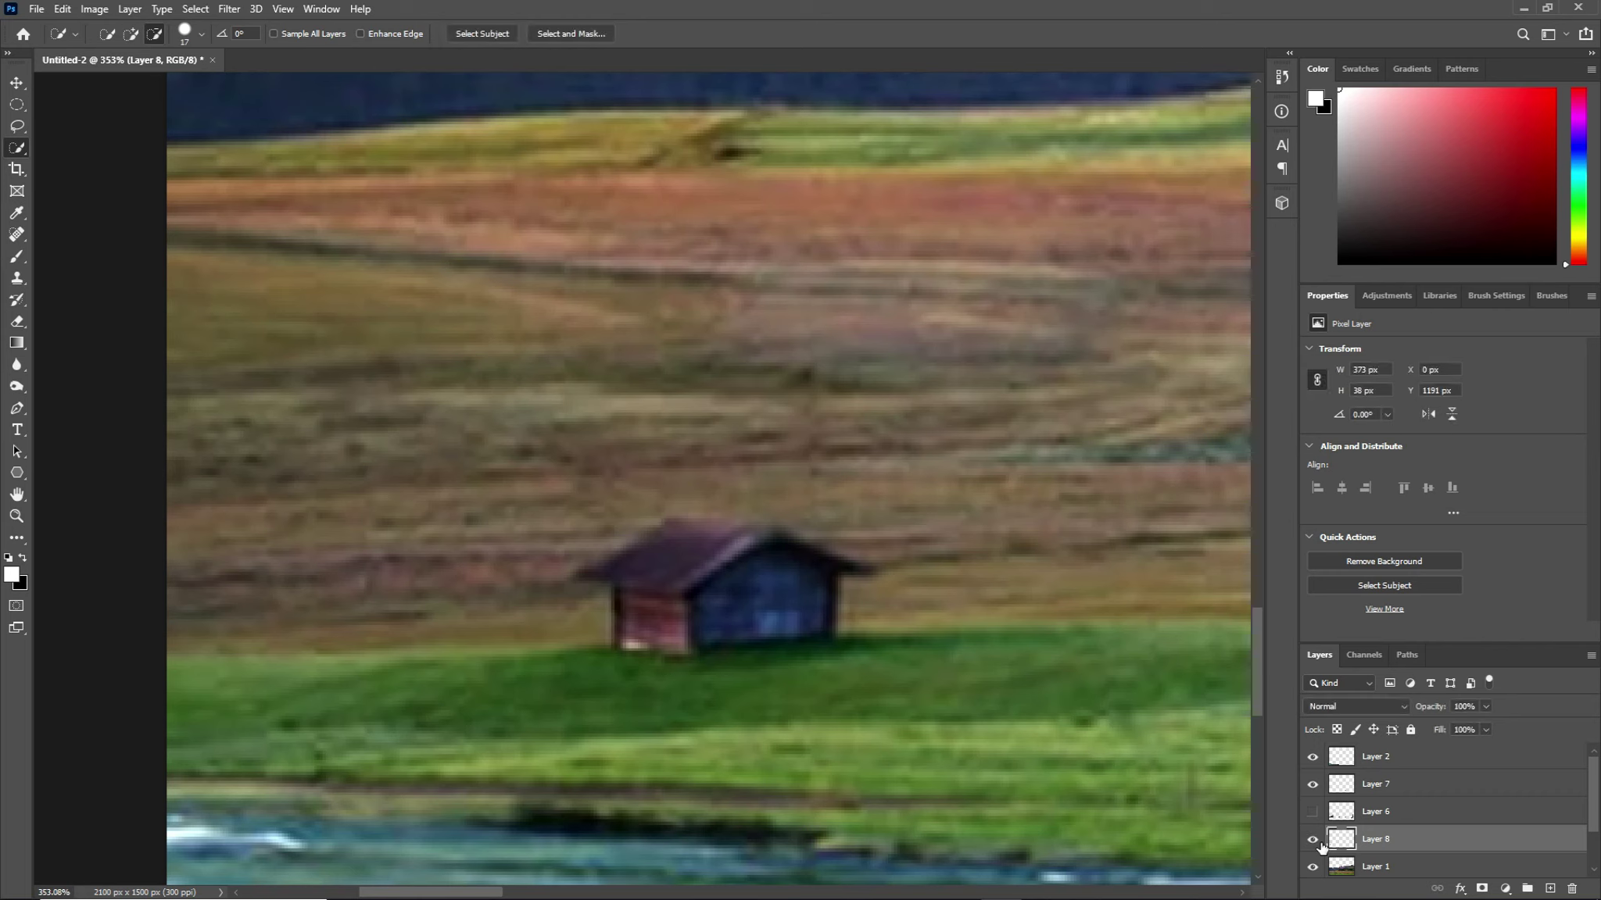
{"action": "left_click", "coordinate": [1314, 812]}
Move Layer 6 beneath Layer 8 in the layer stack
{"action": "left_click_drag", "start_coordinate": [1419, 810], "coordinate": [1434, 851]}
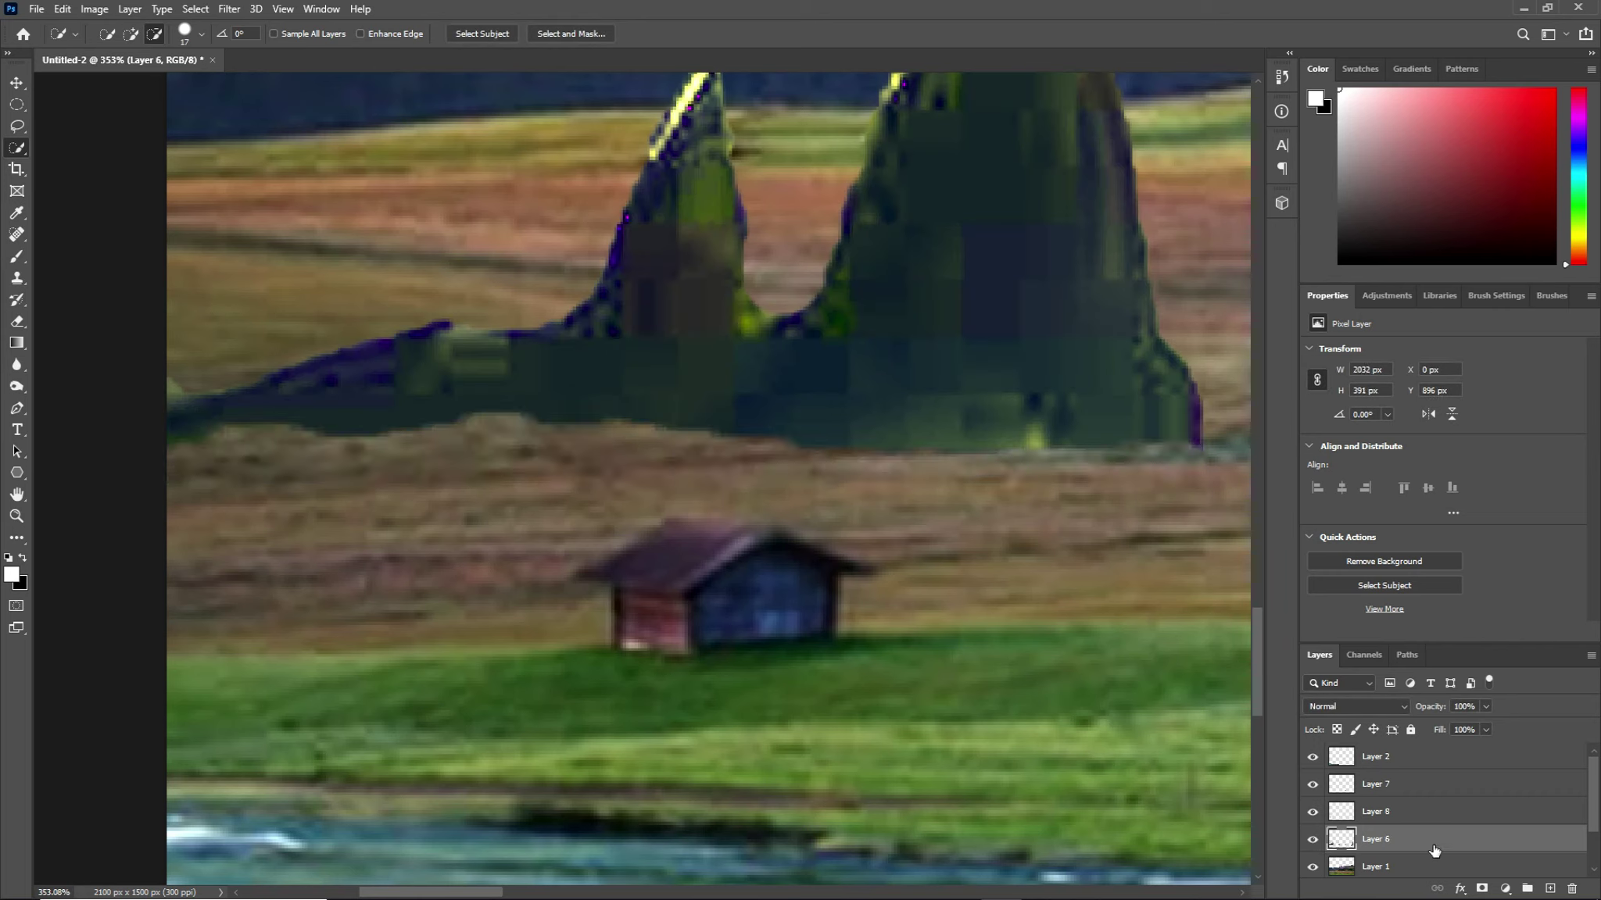
{"action": "scroll", "coordinate": [771, 641], "scroll_direction": "down", "scroll_amount": 3, "text": "alt"}
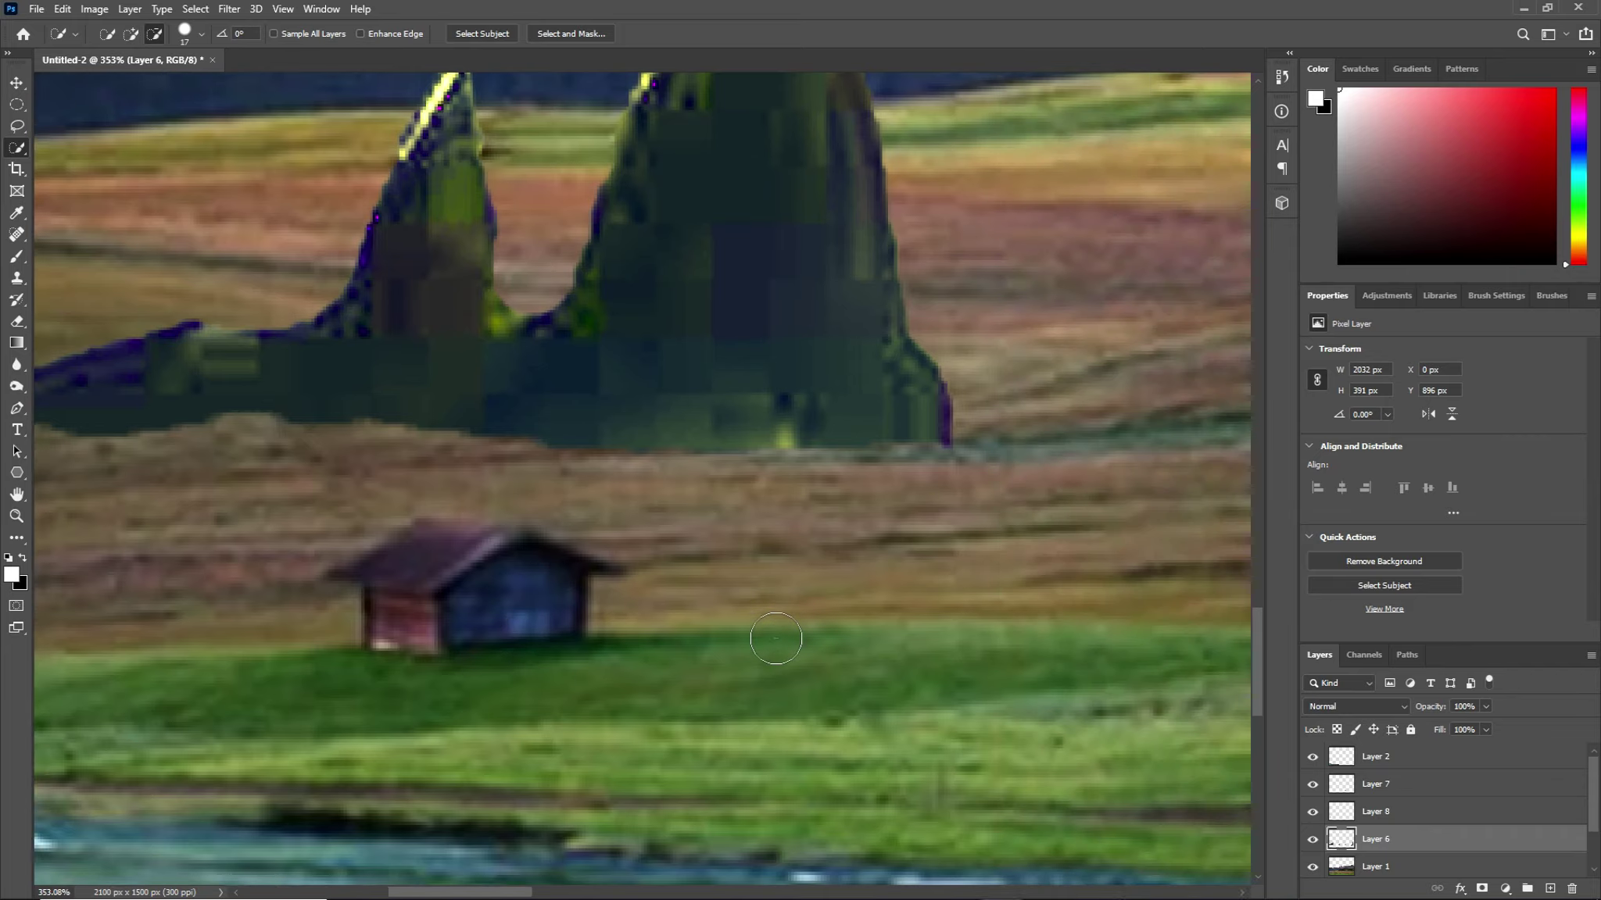
{"action": "scroll", "coordinate": [770, 637], "scroll_direction": "right", "scroll_amount": 3}
{"action": "scroll", "coordinate": [773, 637], "scroll_direction": "up", "scroll_amount": 3, "text": "alt"}
{"action": "scroll", "coordinate": [776, 638], "scroll_direction": "right", "scroll_amount": 3}
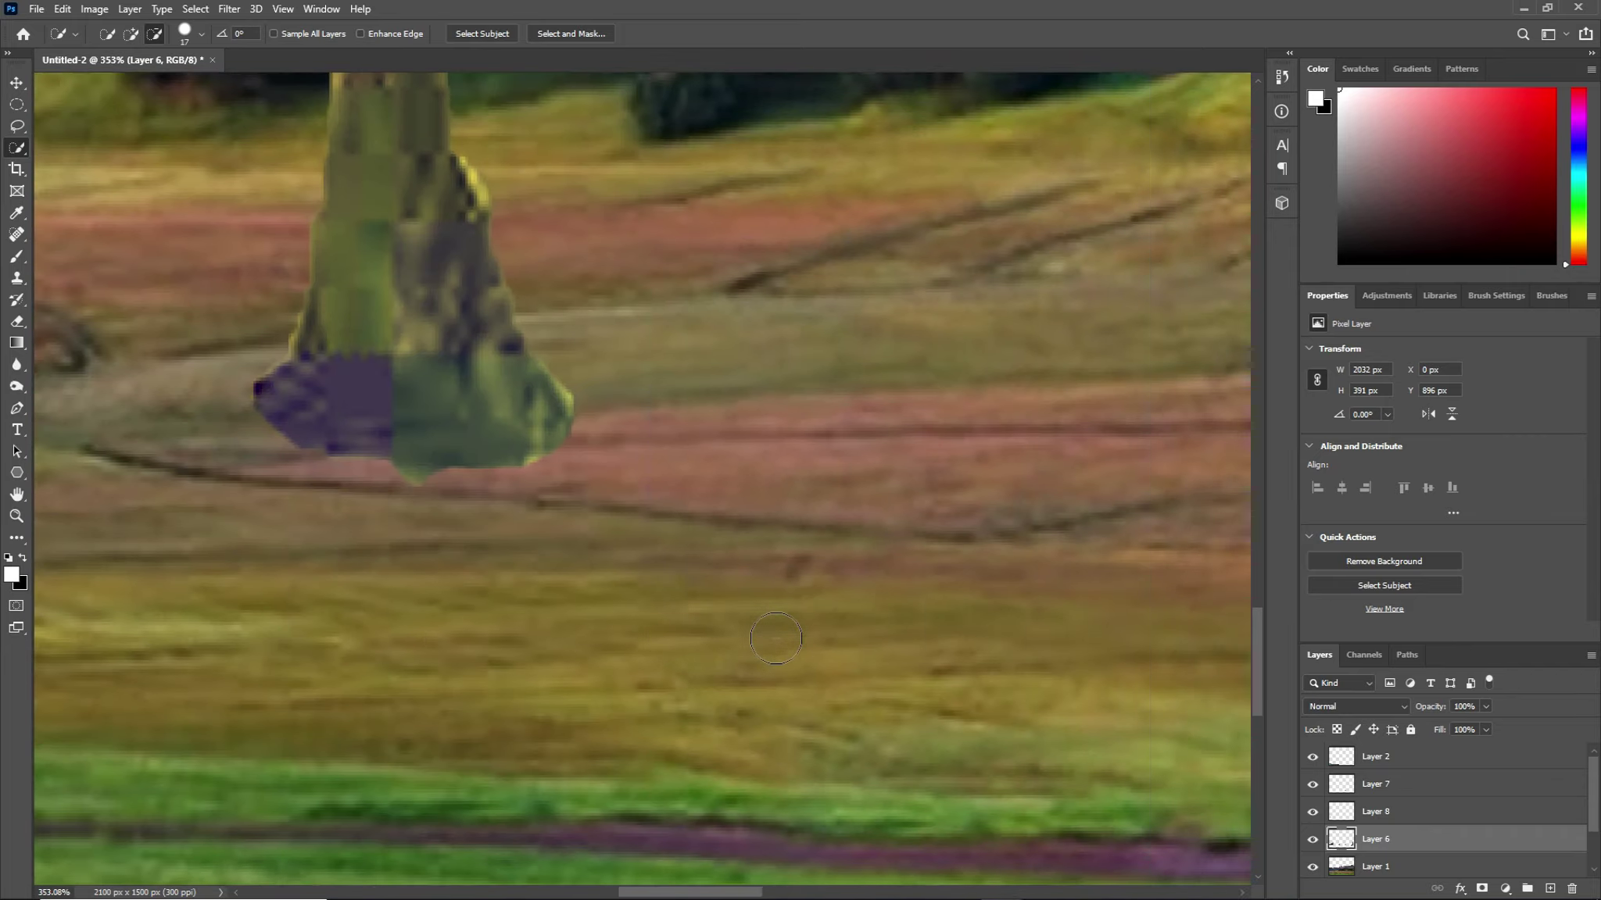
{"action": "scroll", "coordinate": [777, 639], "scroll_direction": "right", "scroll_amount": 1}
{"action": "scroll", "coordinate": [776, 638], "scroll_direction": "right", "scroll_amount": 1}
{"action": "scroll", "coordinate": [776, 638], "scroll_direction": "left", "scroll_amount": 5}
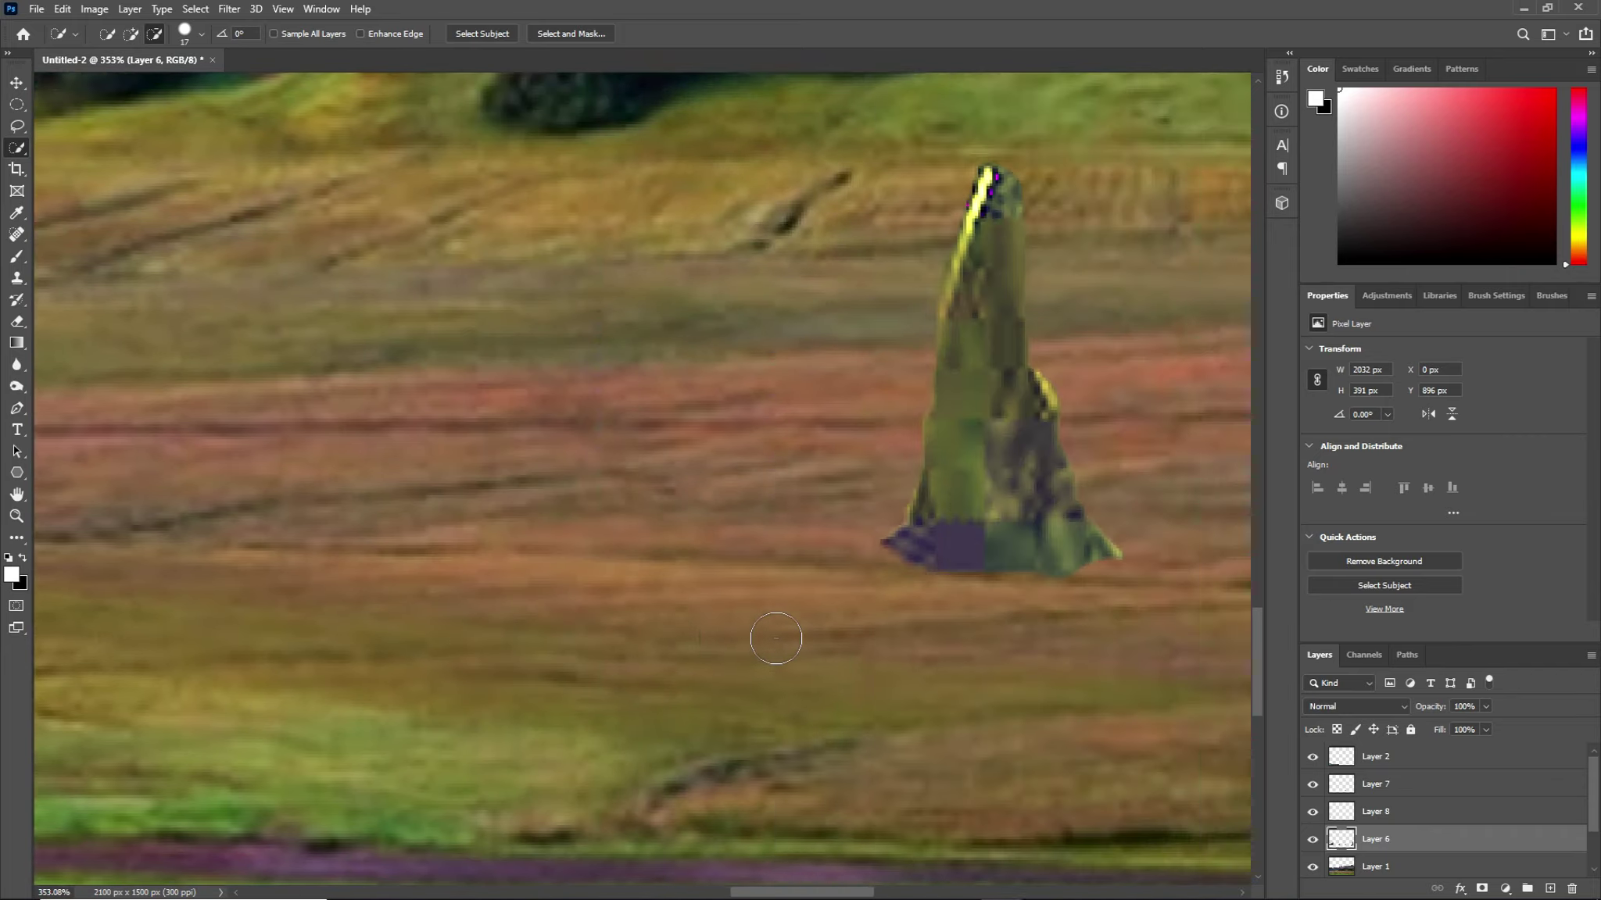
{"action": "scroll", "coordinate": [774, 641], "scroll_direction": "right", "scroll_amount": 1}
{"action": "scroll", "coordinate": [772, 645], "scroll_direction": "right", "scroll_amount": 3}
{"action": "scroll", "coordinate": [768, 648], "scroll_direction": "left", "scroll_amount": 3}
{"action": "scroll", "coordinate": [769, 648], "scroll_direction": "right", "scroll_amount": 3}
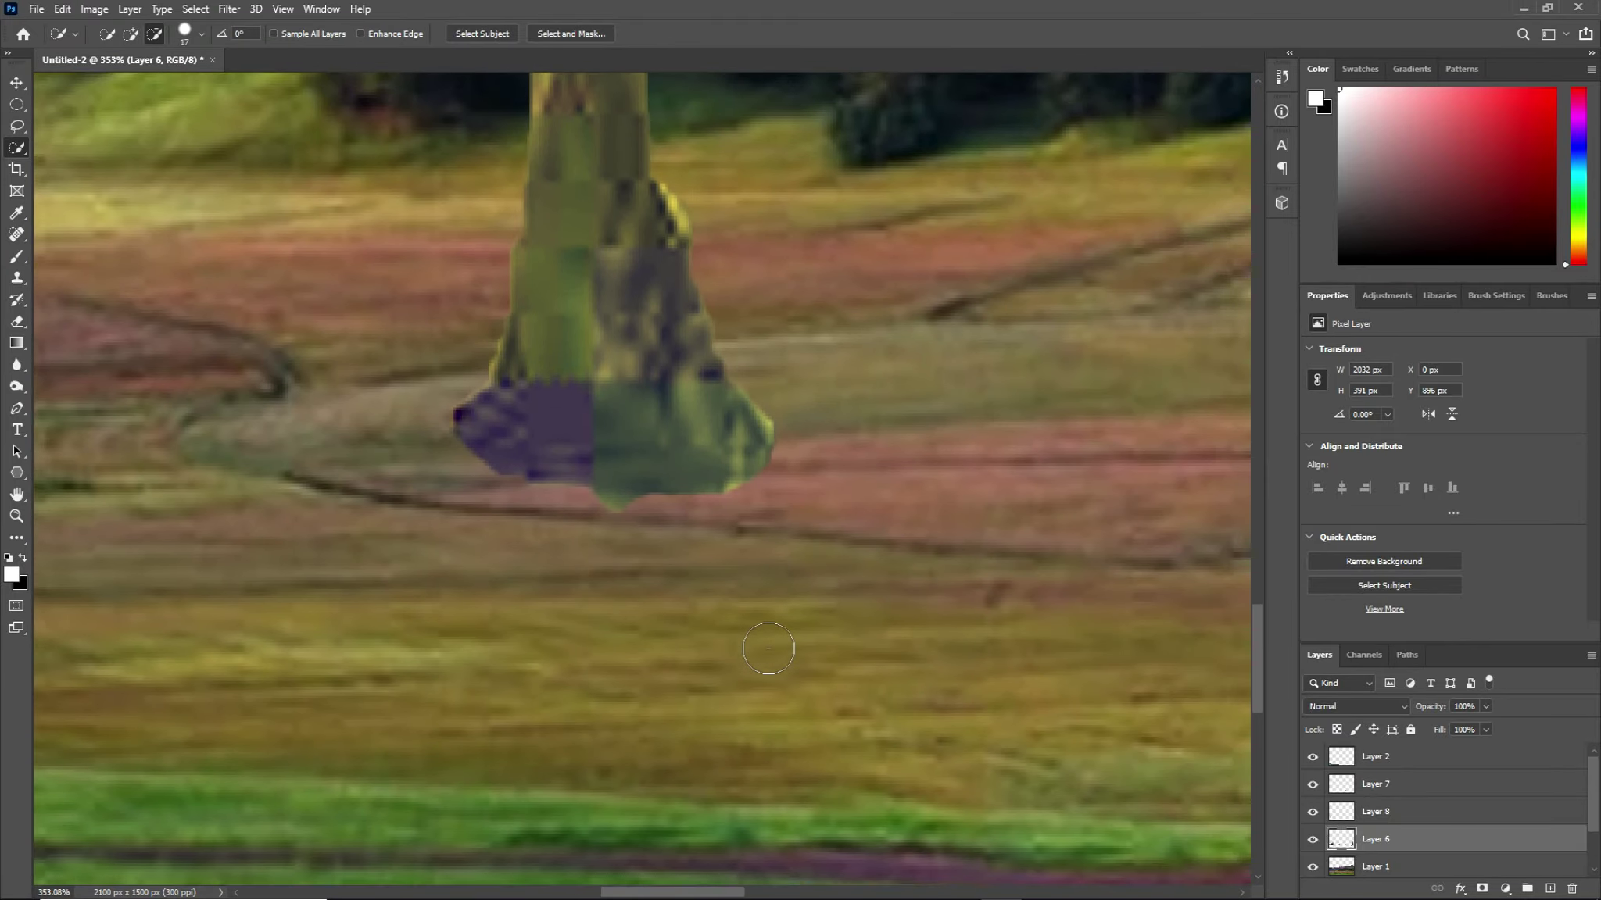
{"action": "scroll", "coordinate": [769, 649], "scroll_direction": "up", "scroll_amount": 1}
Recheck visibility of Layers 2, 6 and 7, then make Layer 1 active
{"action": "left_click", "coordinate": [1313, 759]}
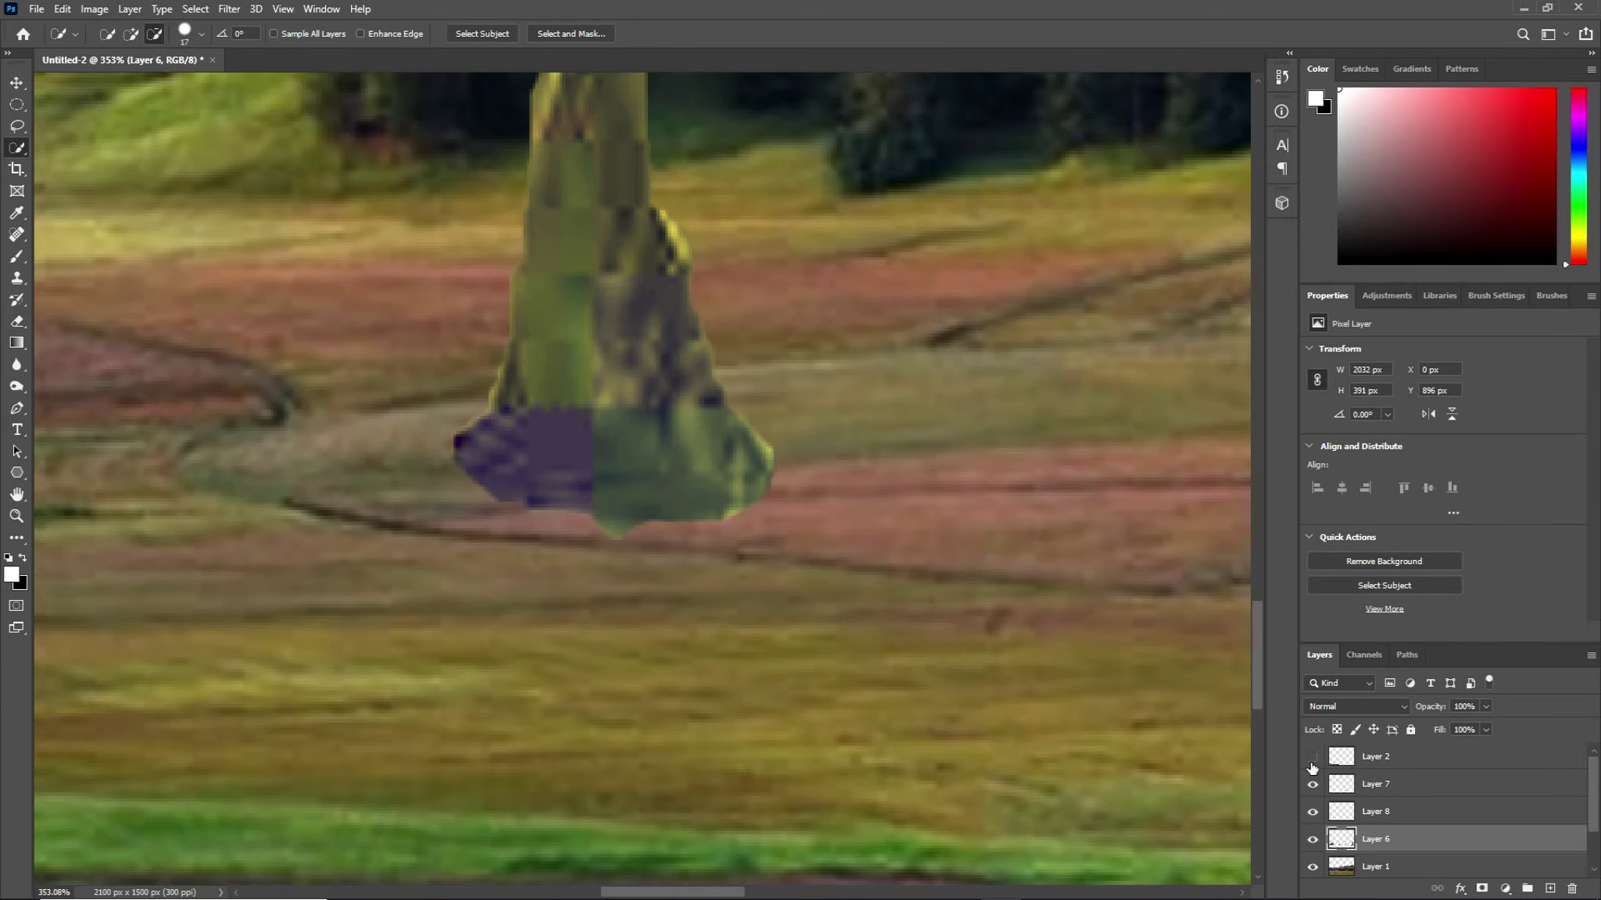
{"action": "left_click", "coordinate": [1313, 785]}
{"action": "left_click", "coordinate": [1313, 811]}
{"action": "left_click", "coordinate": [1312, 840]}
{"action": "scroll", "coordinate": [1134, 734], "scroll_direction": "right", "scroll_amount": 3}
{"action": "scroll", "coordinate": [1150, 738], "scroll_direction": "left", "scroll_amount": 6}
{"action": "scroll", "coordinate": [1150, 738], "scroll_direction": "left", "scroll_amount": 2}
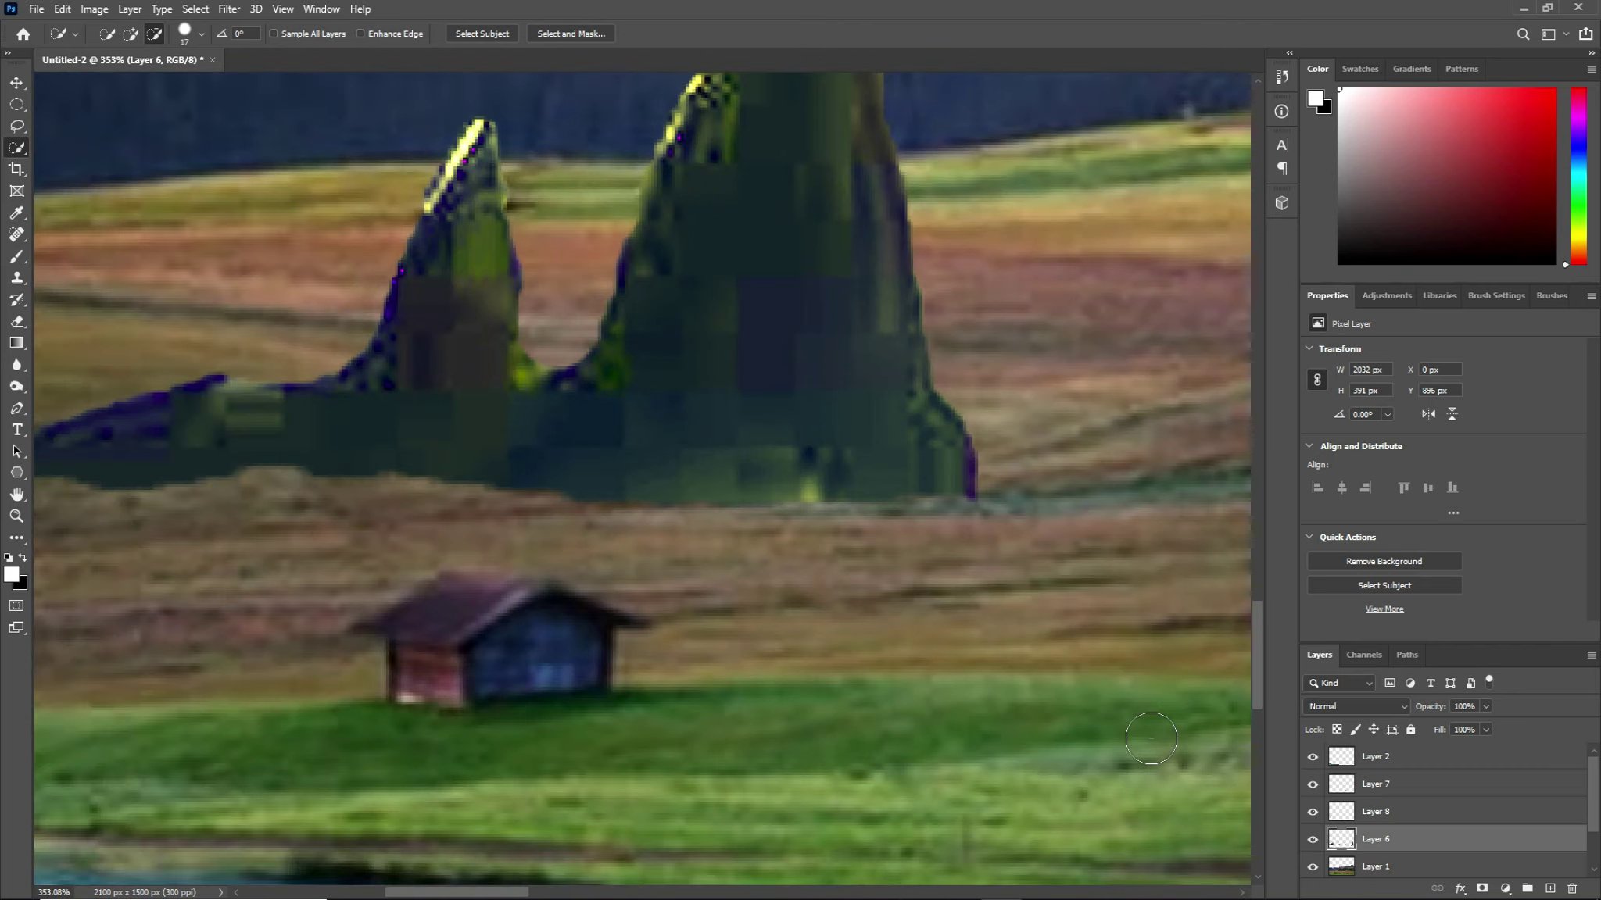
{"action": "scroll", "coordinate": [1151, 738], "scroll_direction": "right", "scroll_amount": 1}
{"action": "scroll", "coordinate": [1150, 738], "scroll_direction": "right", "scroll_amount": 5}
{"action": "scroll", "coordinate": [1151, 738], "scroll_direction": "right", "scroll_amount": 3}
{"action": "scroll", "coordinate": [1151, 738], "scroll_direction": "right", "scroll_amount": 3}
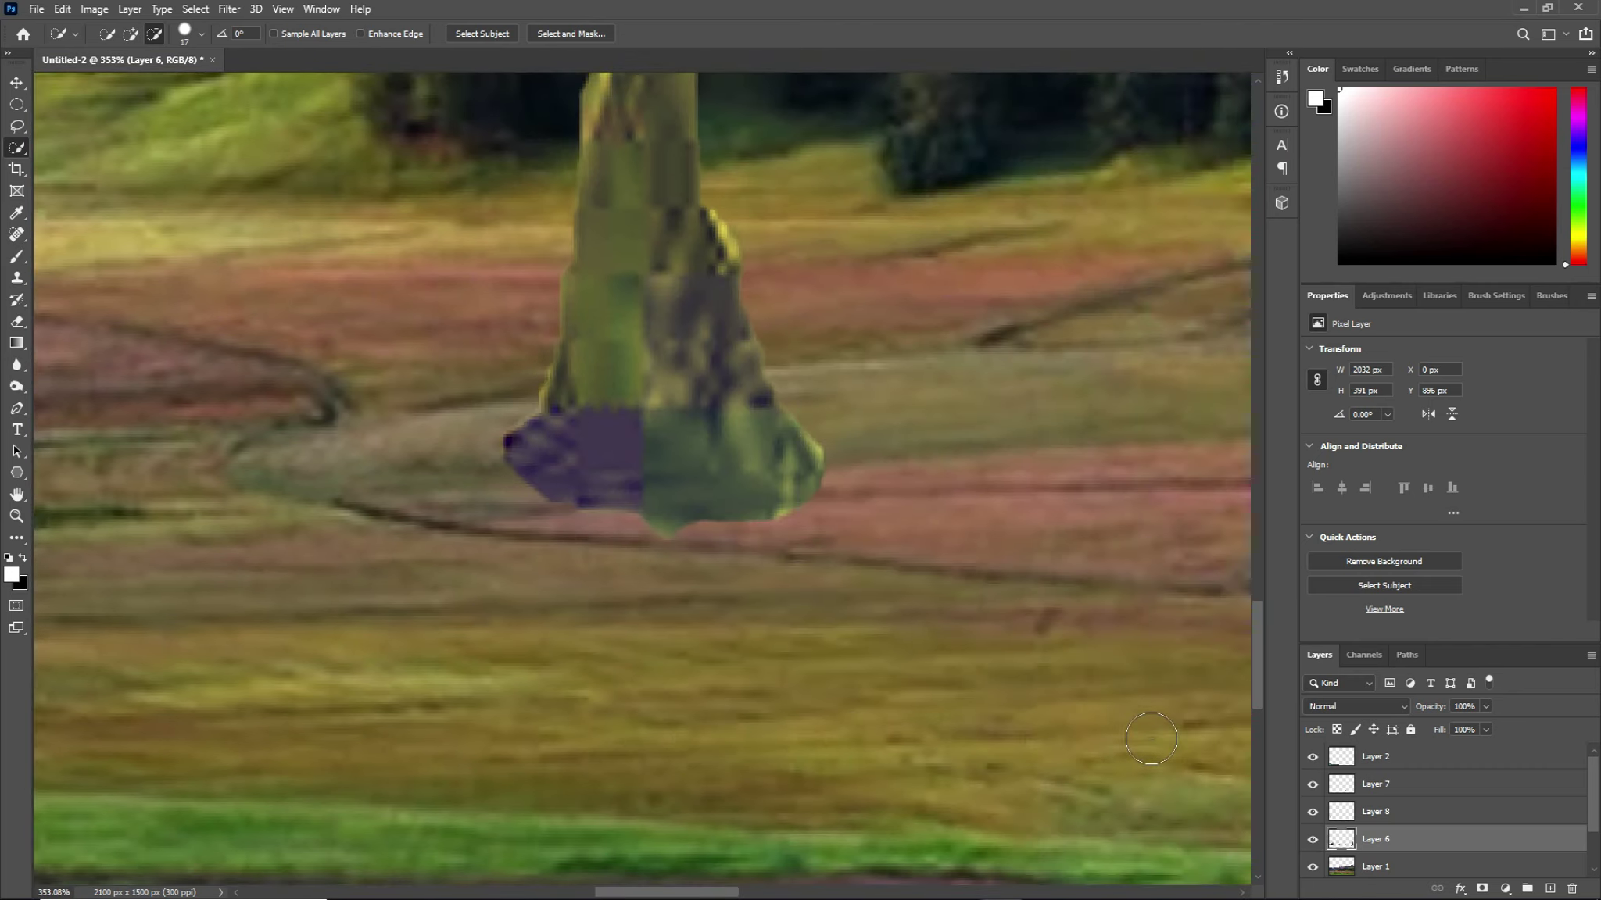
{"action": "scroll", "coordinate": [1151, 738], "scroll_direction": "right", "scroll_amount": 1}
{"action": "scroll", "coordinate": [1150, 738], "scroll_direction": "left", "scroll_amount": 3}
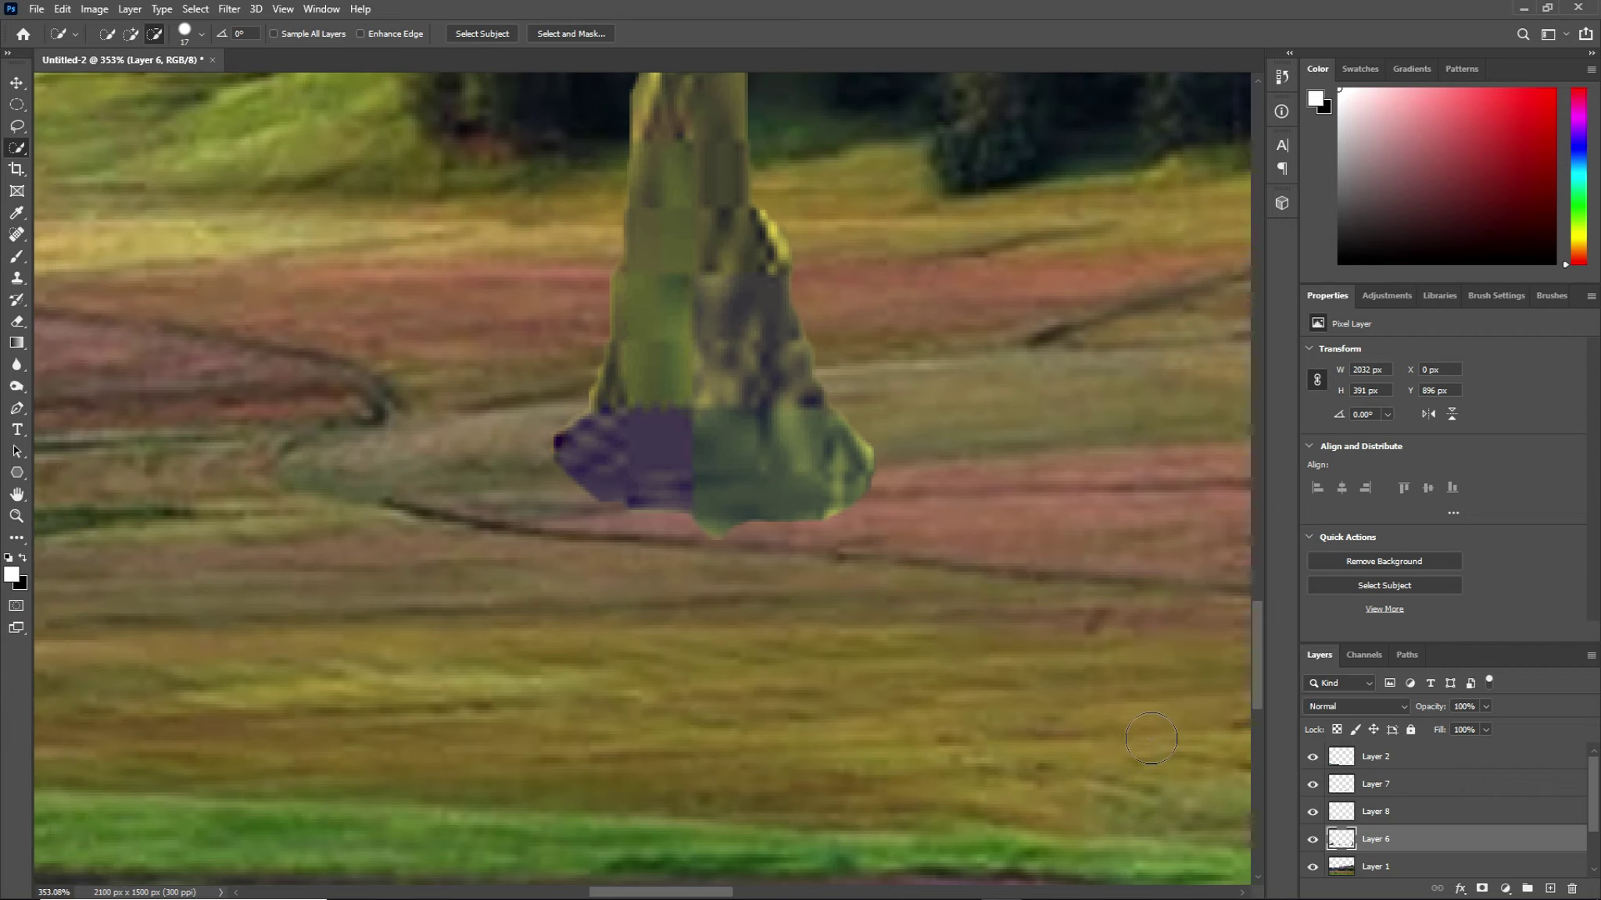
{"action": "scroll", "coordinate": [1151, 738], "scroll_direction": "left", "scroll_amount": 1}
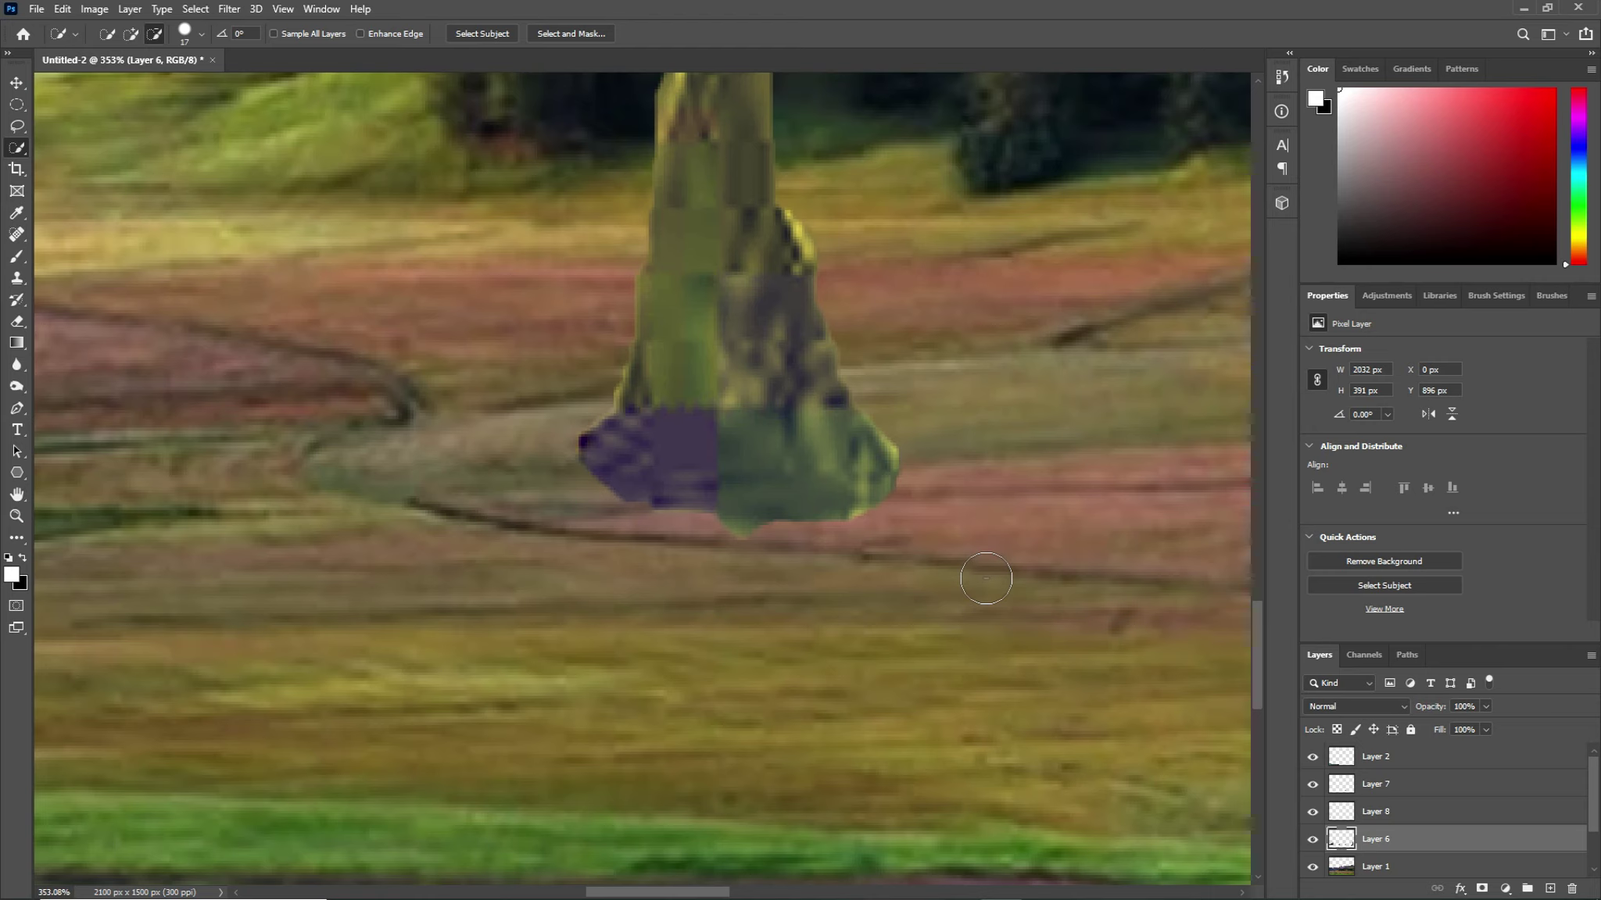
{"action": "left_click", "coordinate": [1425, 870]}
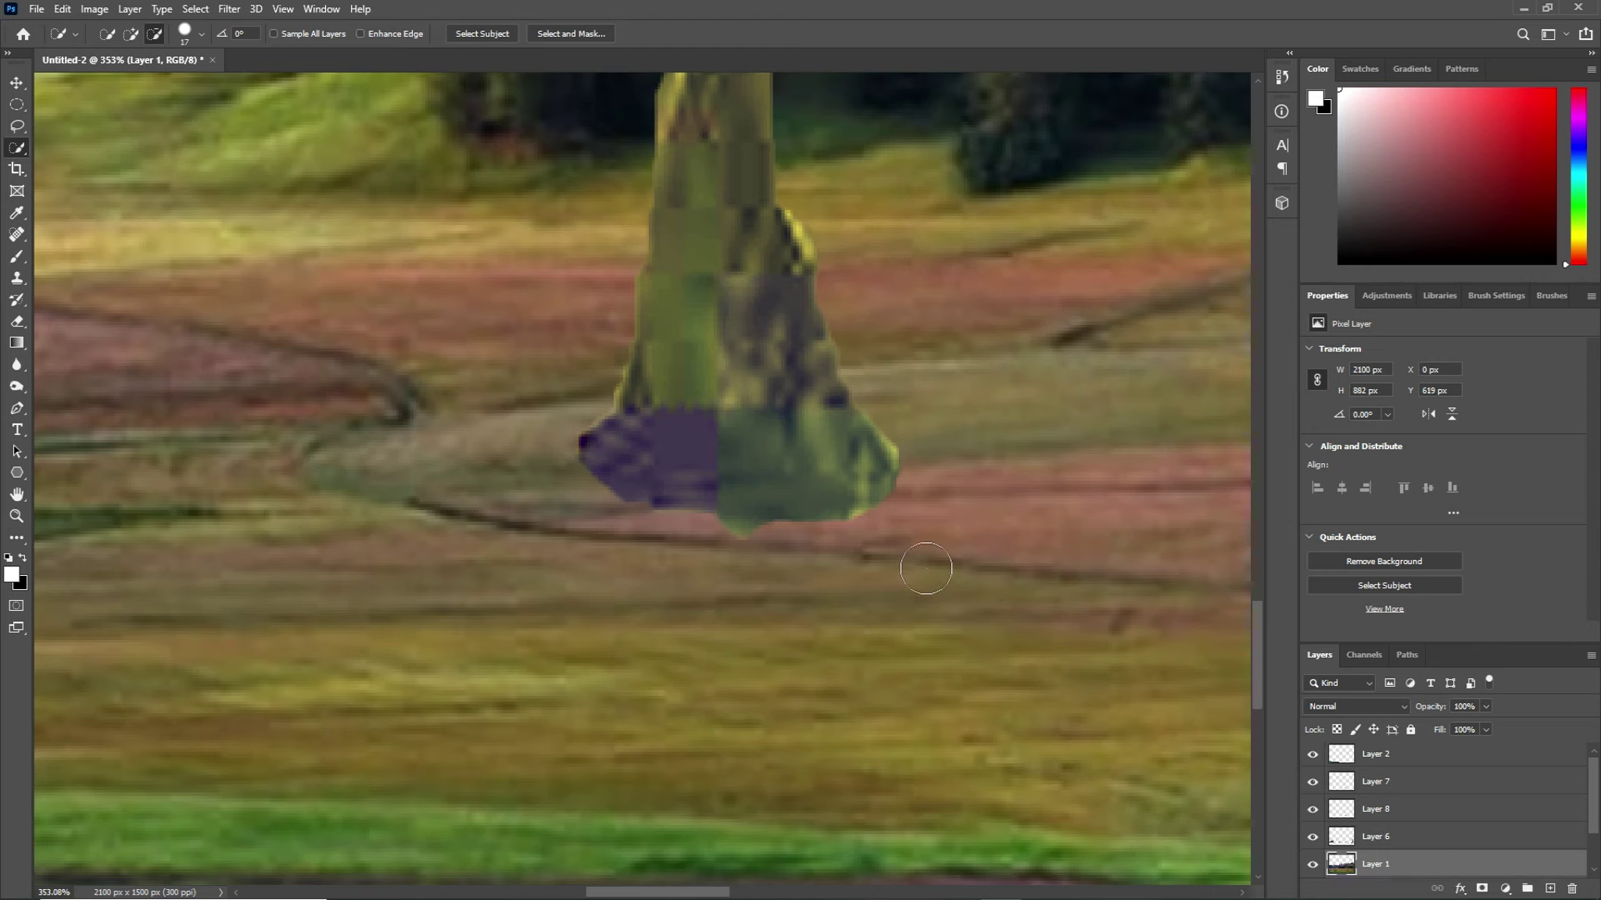
Quick-select the meadow around the spire's base, trim its top edge, and copy it to Layer 9
{"action": "left_click", "coordinate": [131, 33]}
{"action": "mouse_move", "coordinate": [588, 478]}
{"action": "left_mouse_down"}
{"action": "mouse_move", "coordinate": [881, 495]}
{"action": "mouse_move", "coordinate": [893, 476]}
{"action": "mouse_move", "coordinate": [750, 457]}
{"action": "mouse_move", "coordinate": [887, 510]}
{"action": "left_mouse_up"}
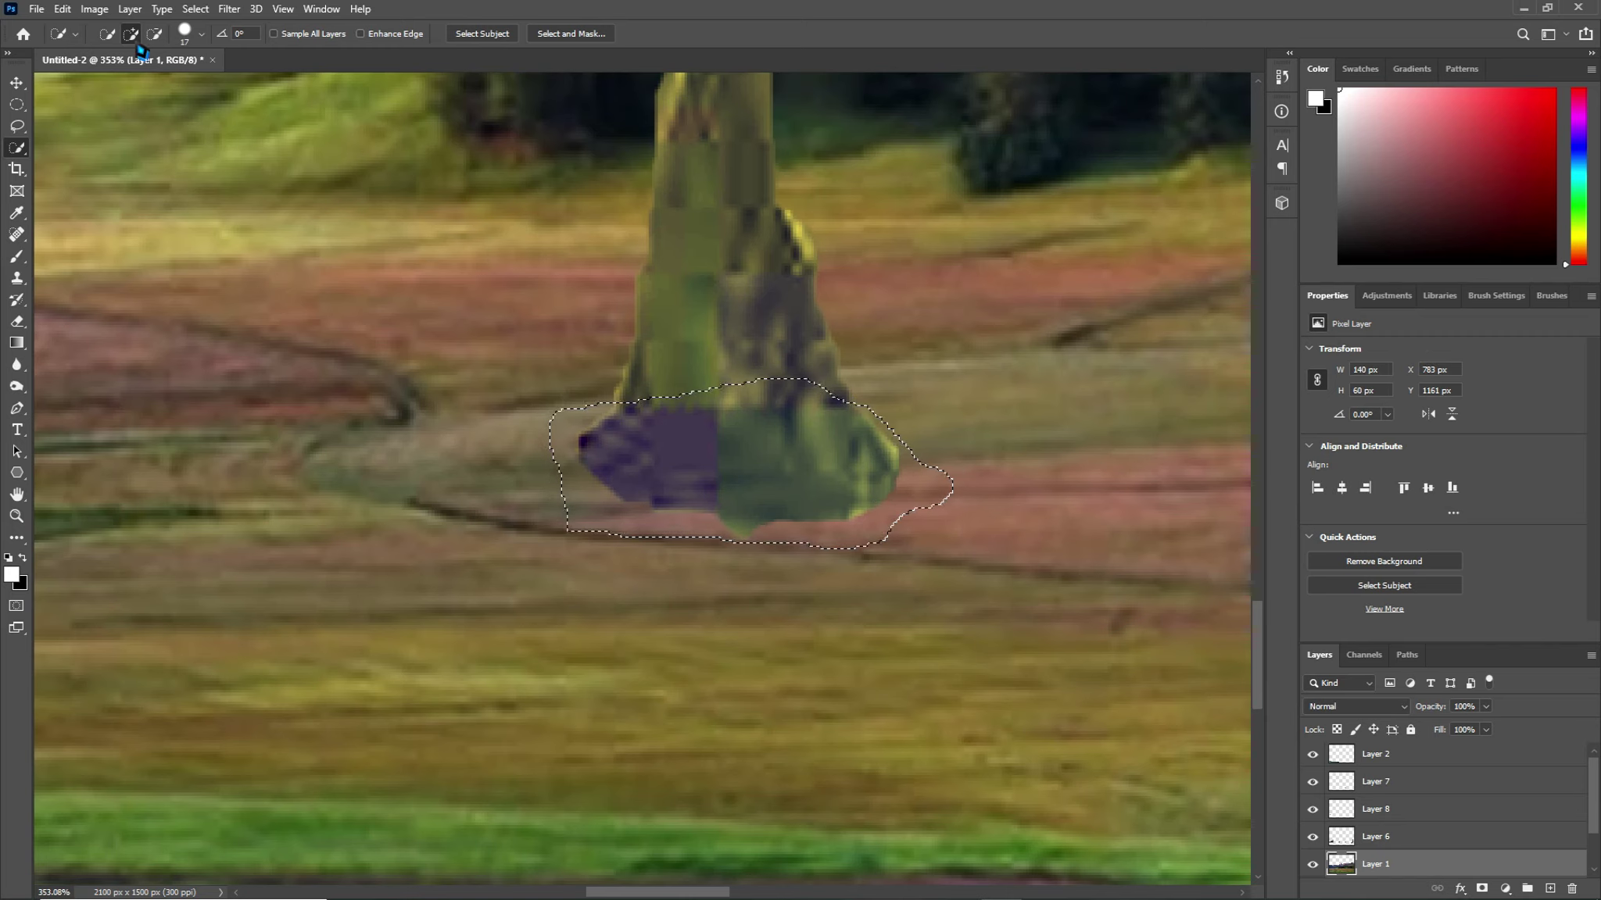
{"action": "left_click", "coordinate": [155, 35]}
{"action": "left_click", "coordinate": [591, 412]}
{"action": "mouse_move", "coordinate": [590, 412]}
{"action": "left_mouse_down"}
{"action": "mouse_move", "coordinate": [871, 440]}
{"action": "mouse_move", "coordinate": [633, 383]}
{"action": "left_mouse_up"}
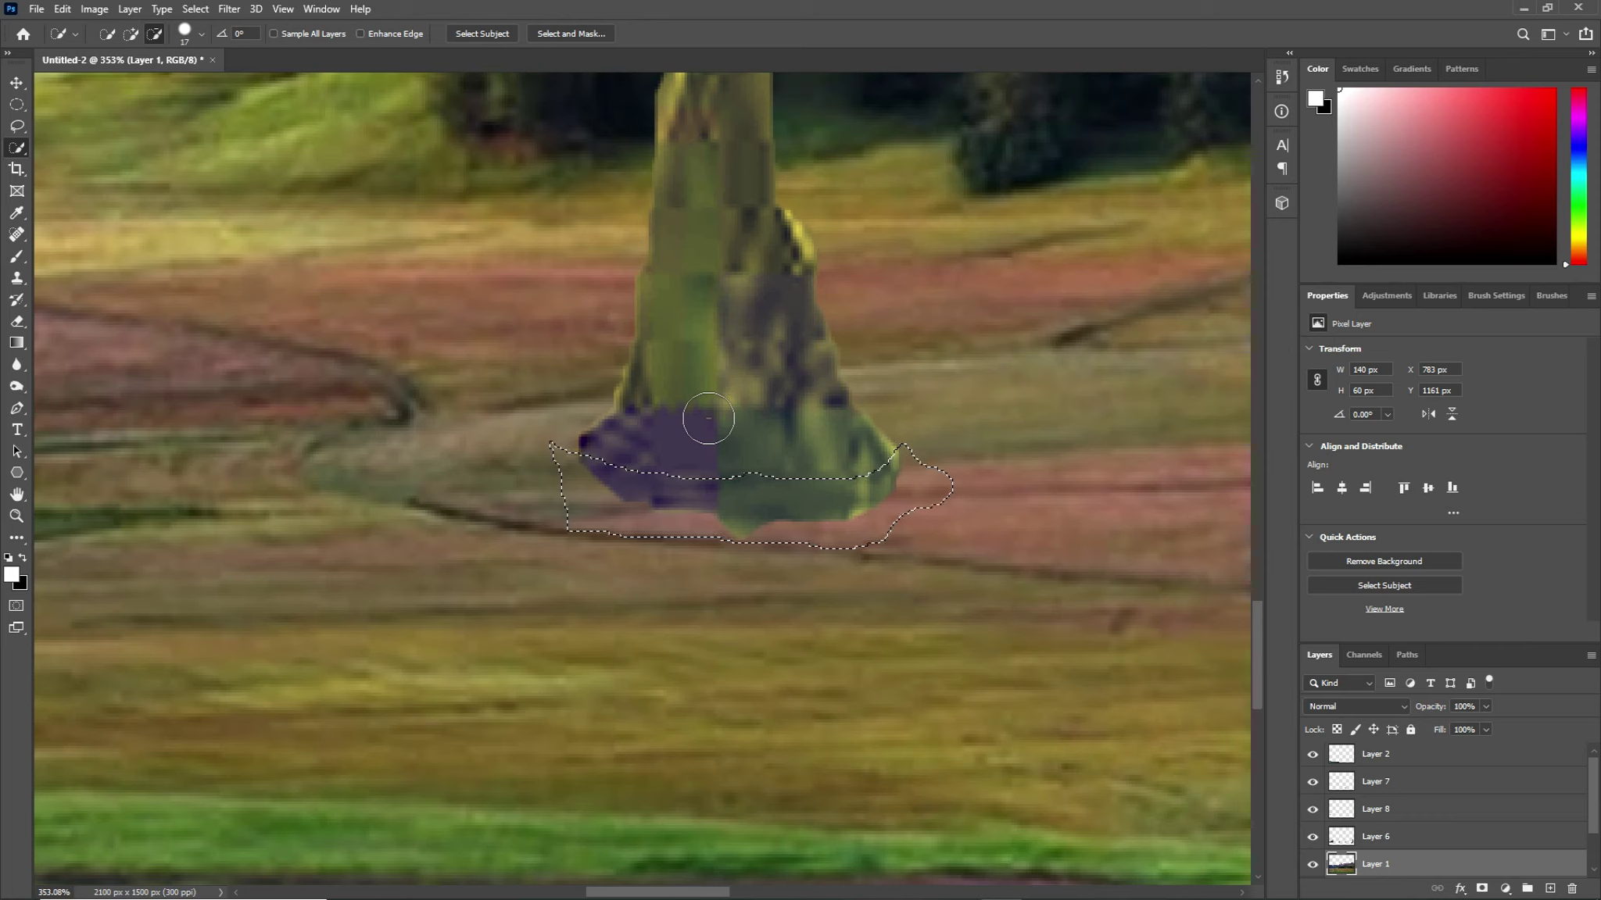
{"action": "right_click", "coordinate": [793, 524]}
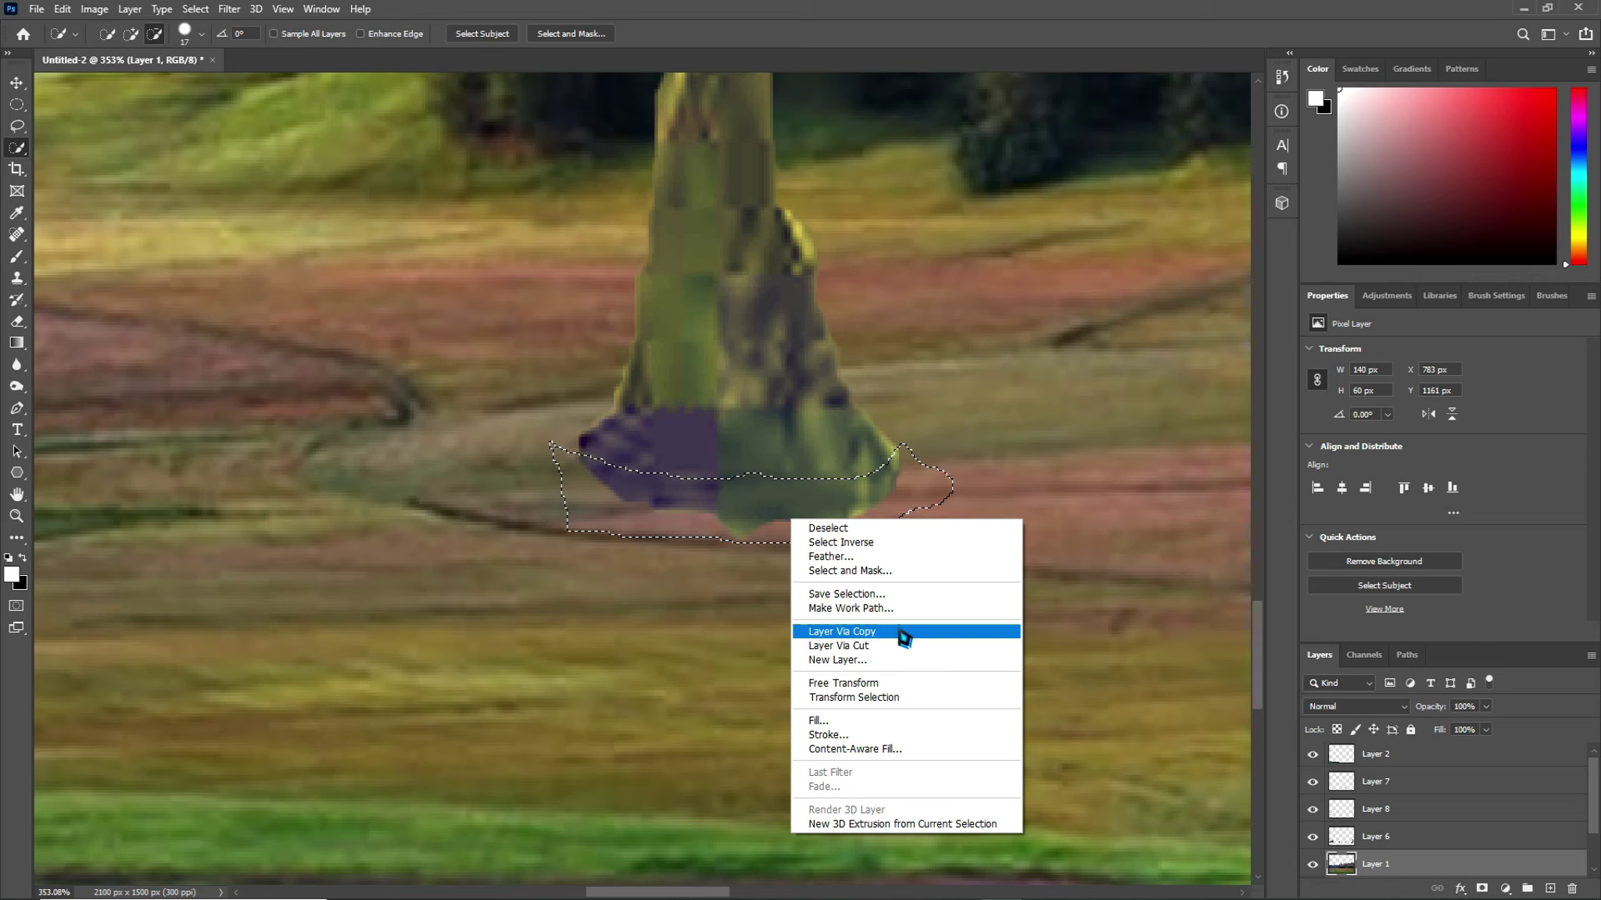
{"action": "left_click", "coordinate": [900, 634]}
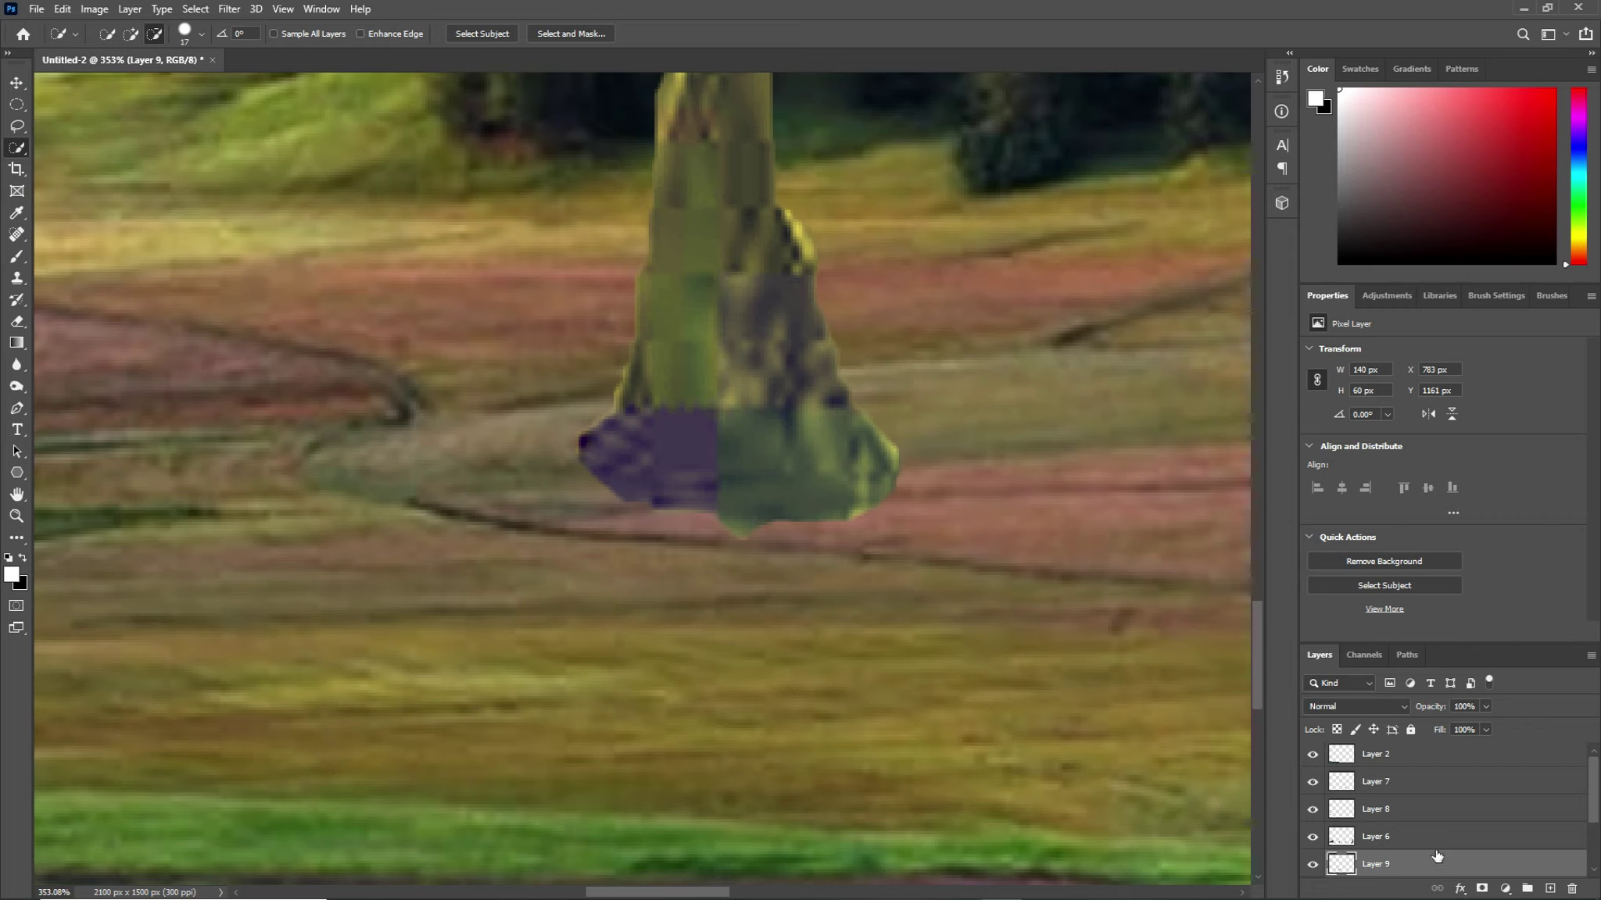
Stack Layer 9 above Layer 6 and zoom out to the whole scene
{"action": "left_click_drag", "start_coordinate": [1437, 860], "coordinate": [1436, 827]}
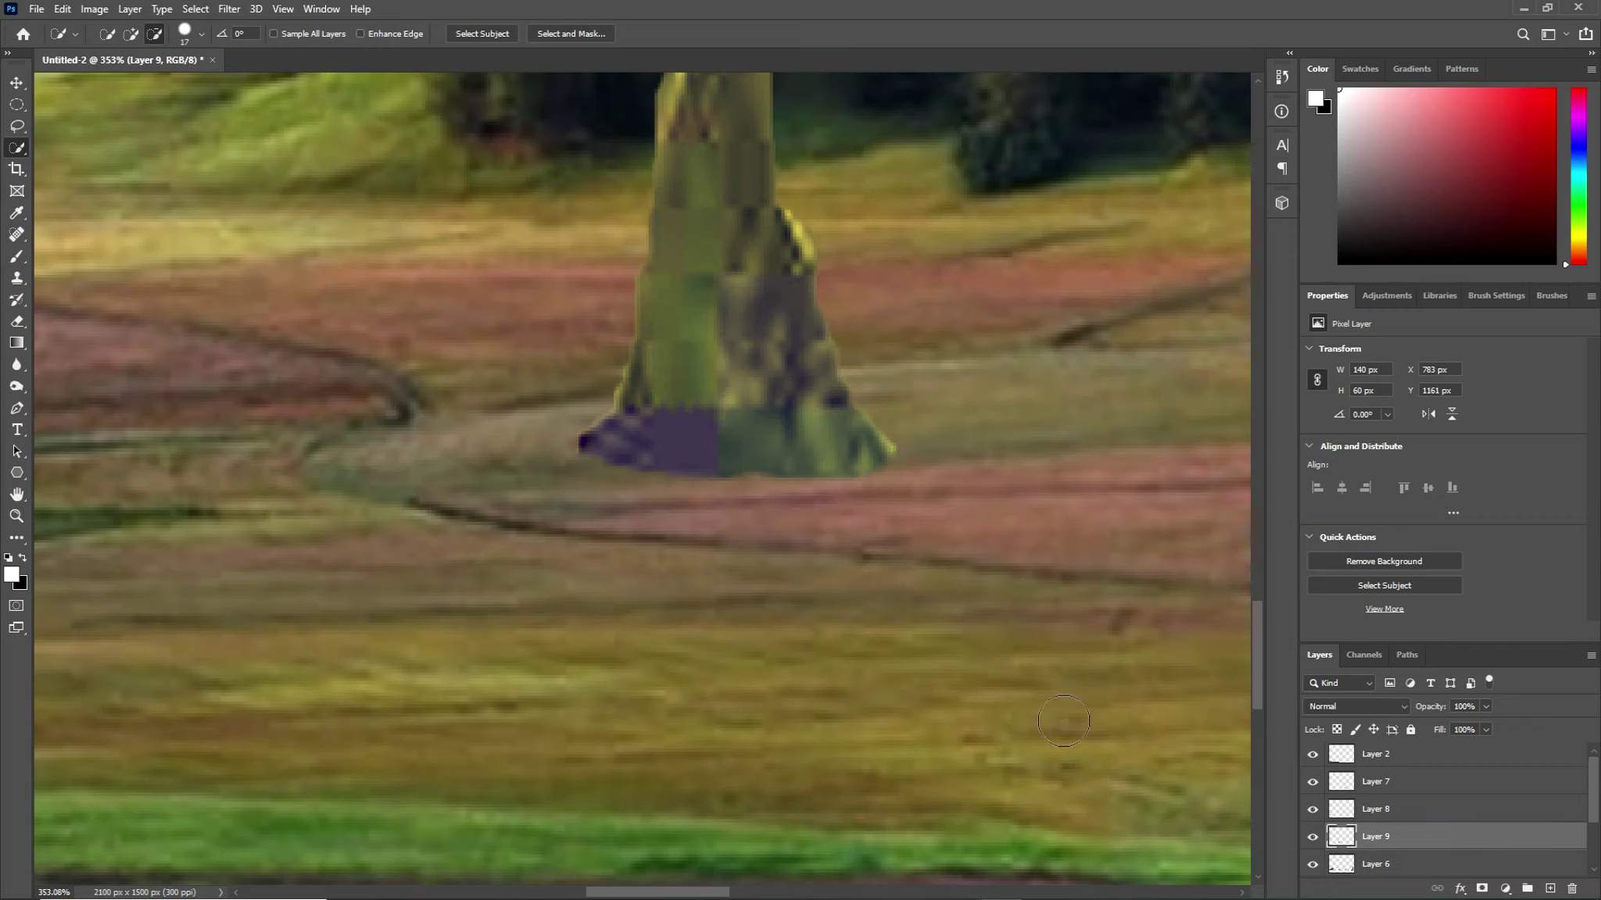
{"action": "key", "text": "z"}
{"action": "left_click_drag", "start_coordinate": [1095, 707], "coordinate": [976, 693]}
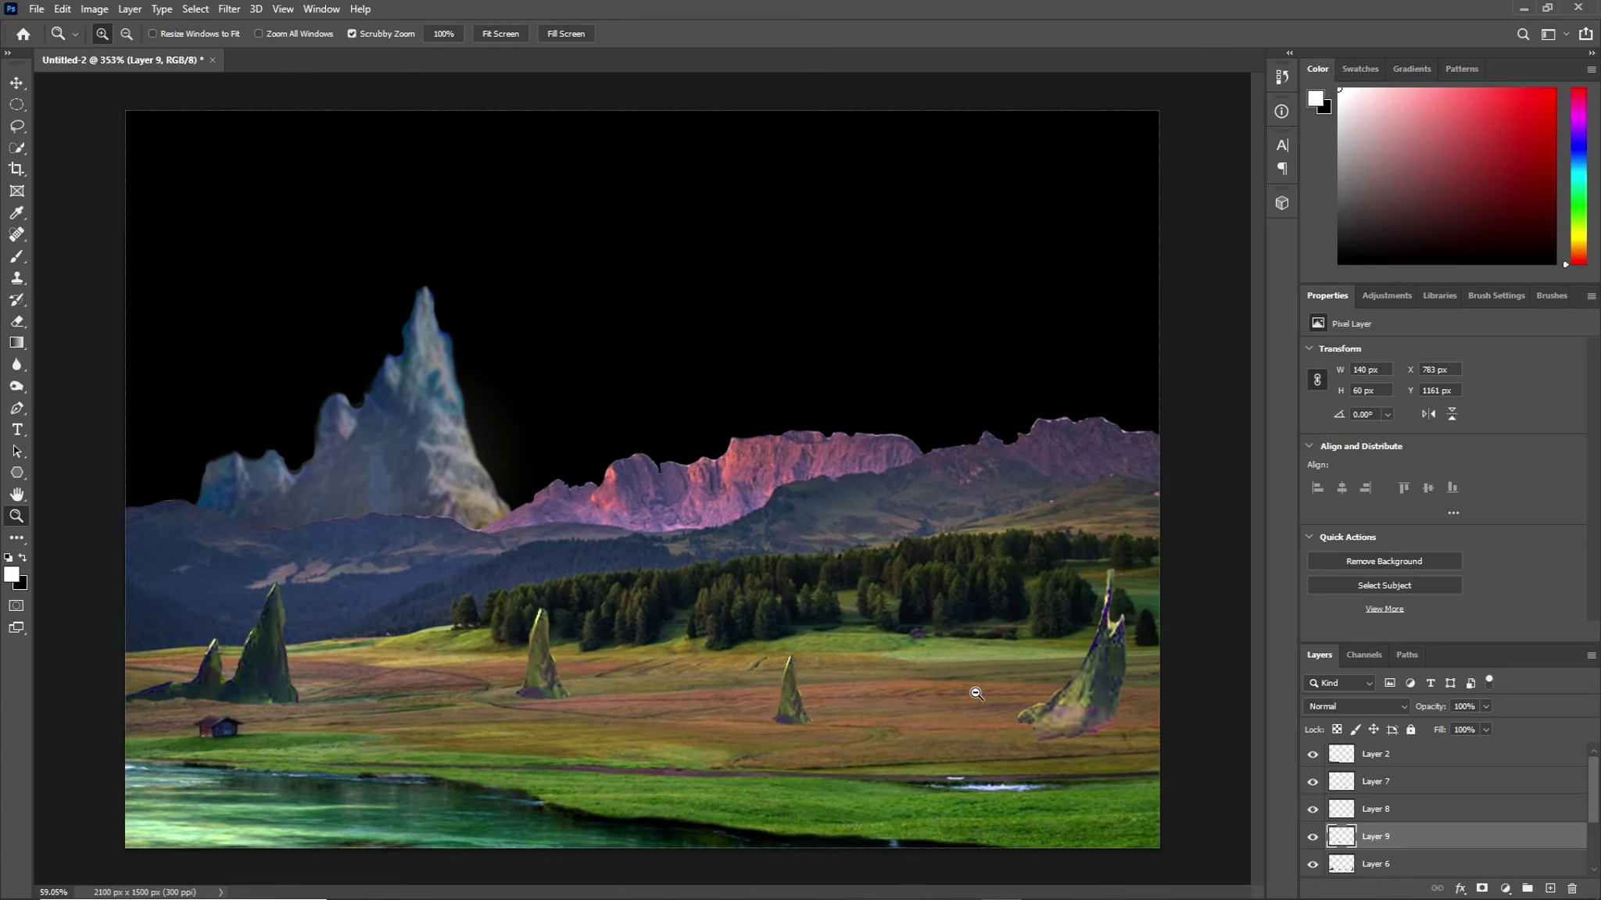
Merge Layers 2 through 4 into a single Layer 2, then select the Background layer
{"action": "scroll", "coordinate": [1376, 812], "scroll_direction": "up", "scroll_amount": 1}
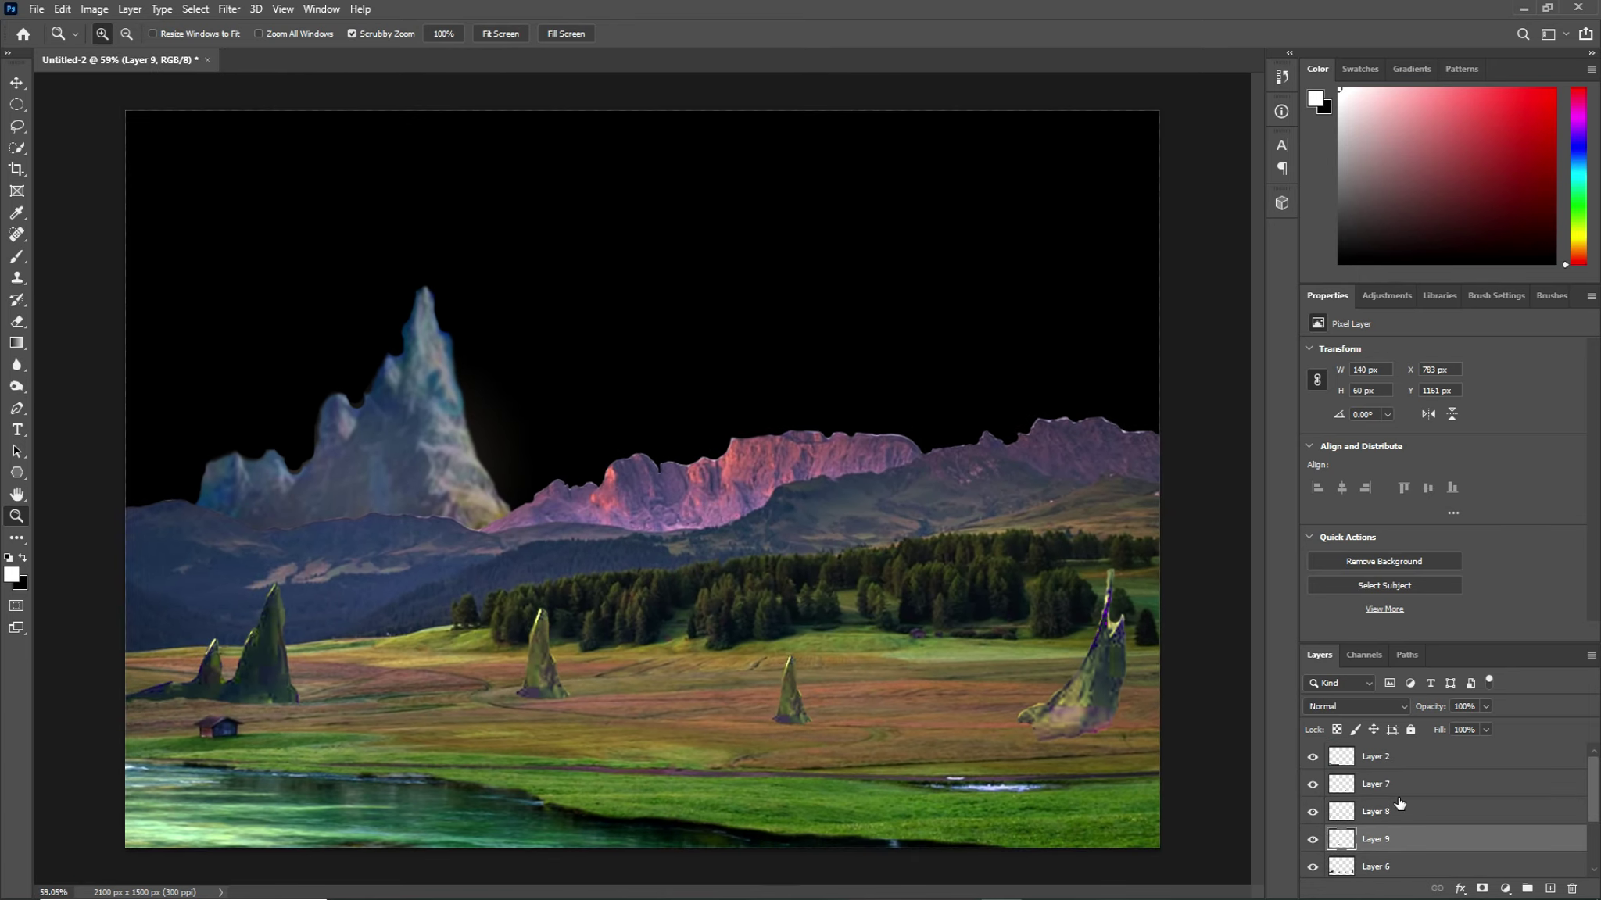
{"action": "left_click", "coordinate": [1314, 760]}
{"action": "scroll", "coordinate": [1376, 794], "scroll_direction": "down", "scroll_amount": 3}
{"action": "scroll", "coordinate": [1384, 795], "scroll_direction": "down", "scroll_amount": 1}
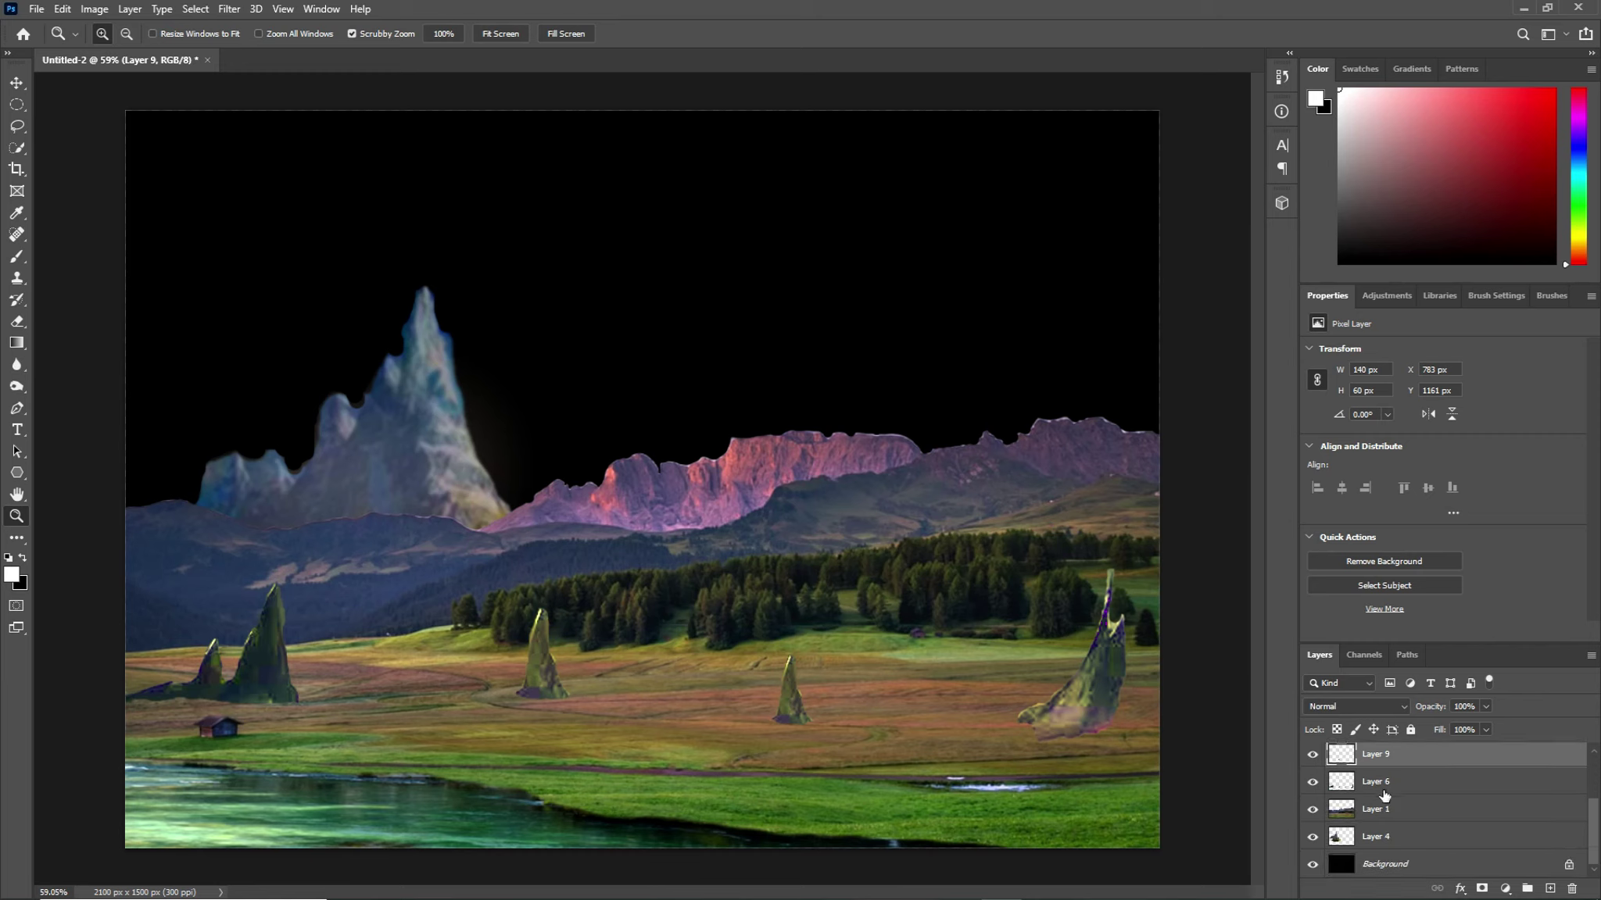
{"action": "left_click", "coordinate": [1316, 838]}
{"action": "left_click", "coordinate": [1316, 837]}
{"action": "left_click", "coordinate": [1421, 842]}
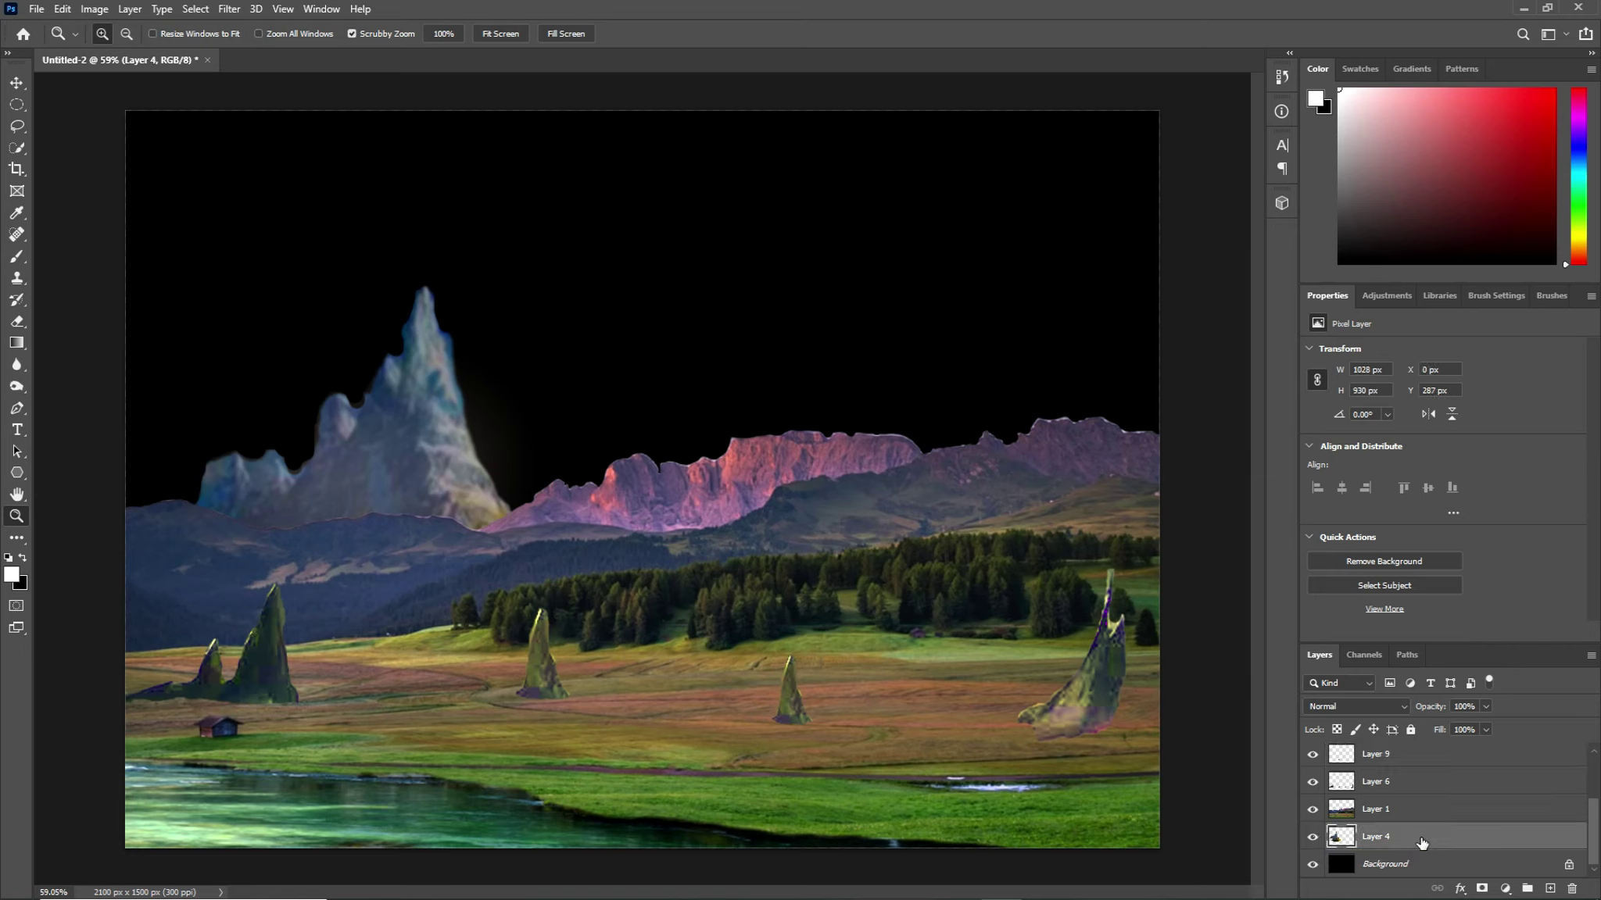
{"action": "scroll", "coordinate": [1421, 842], "scroll_direction": "up", "scroll_amount": 3}
{"action": "left_click", "coordinate": [1421, 763], "text": "shift"}
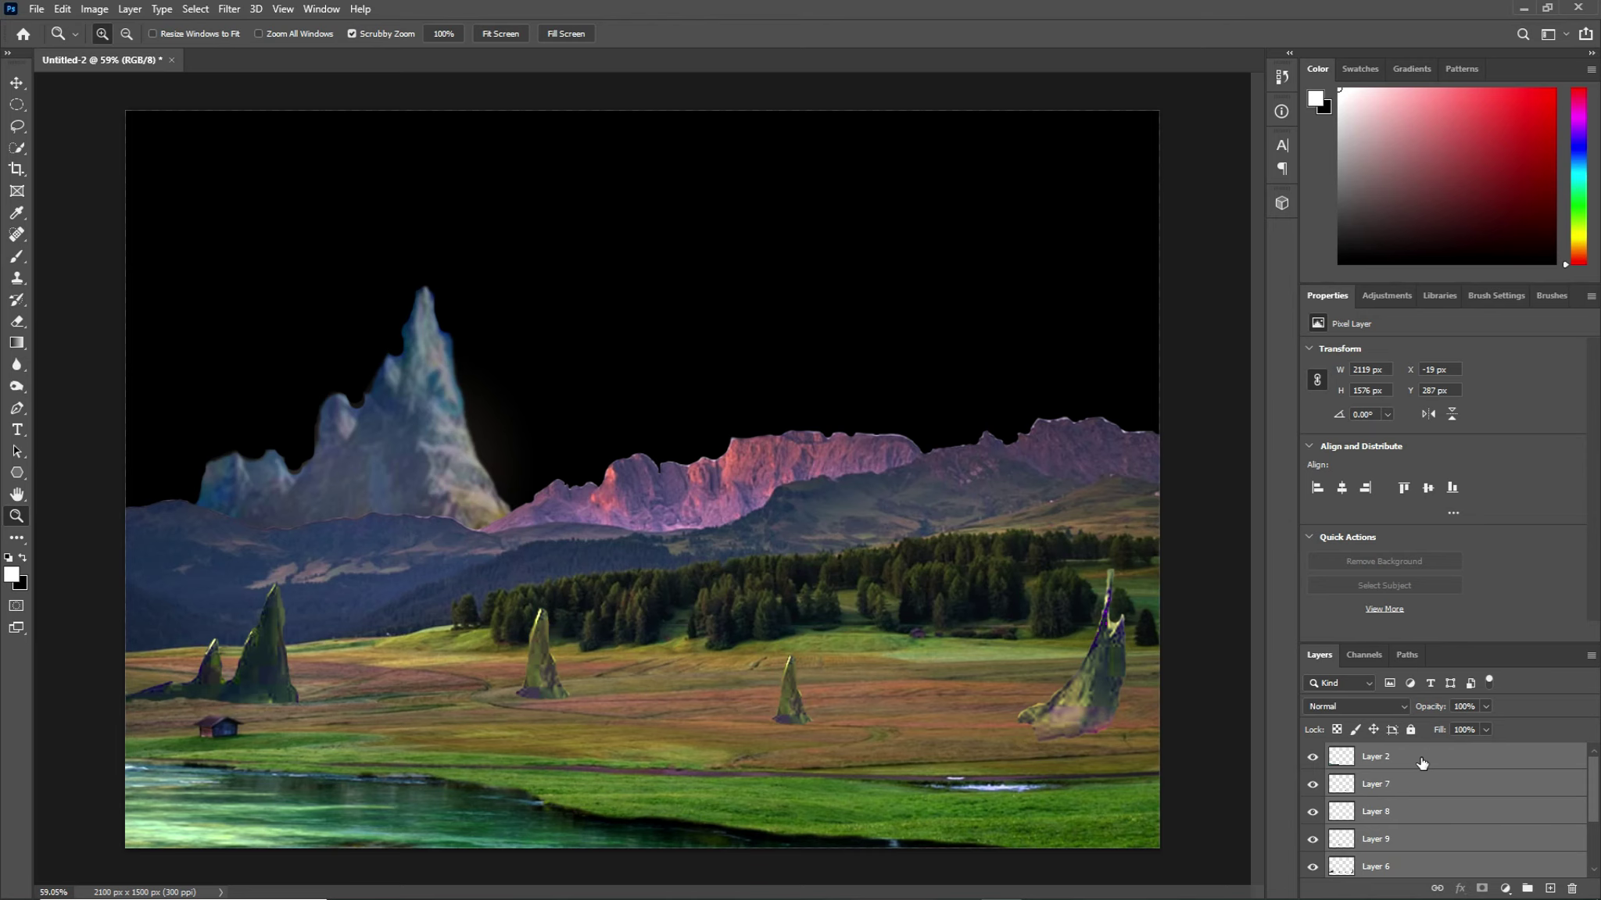
{"action": "key", "text": "ctrl+e"}
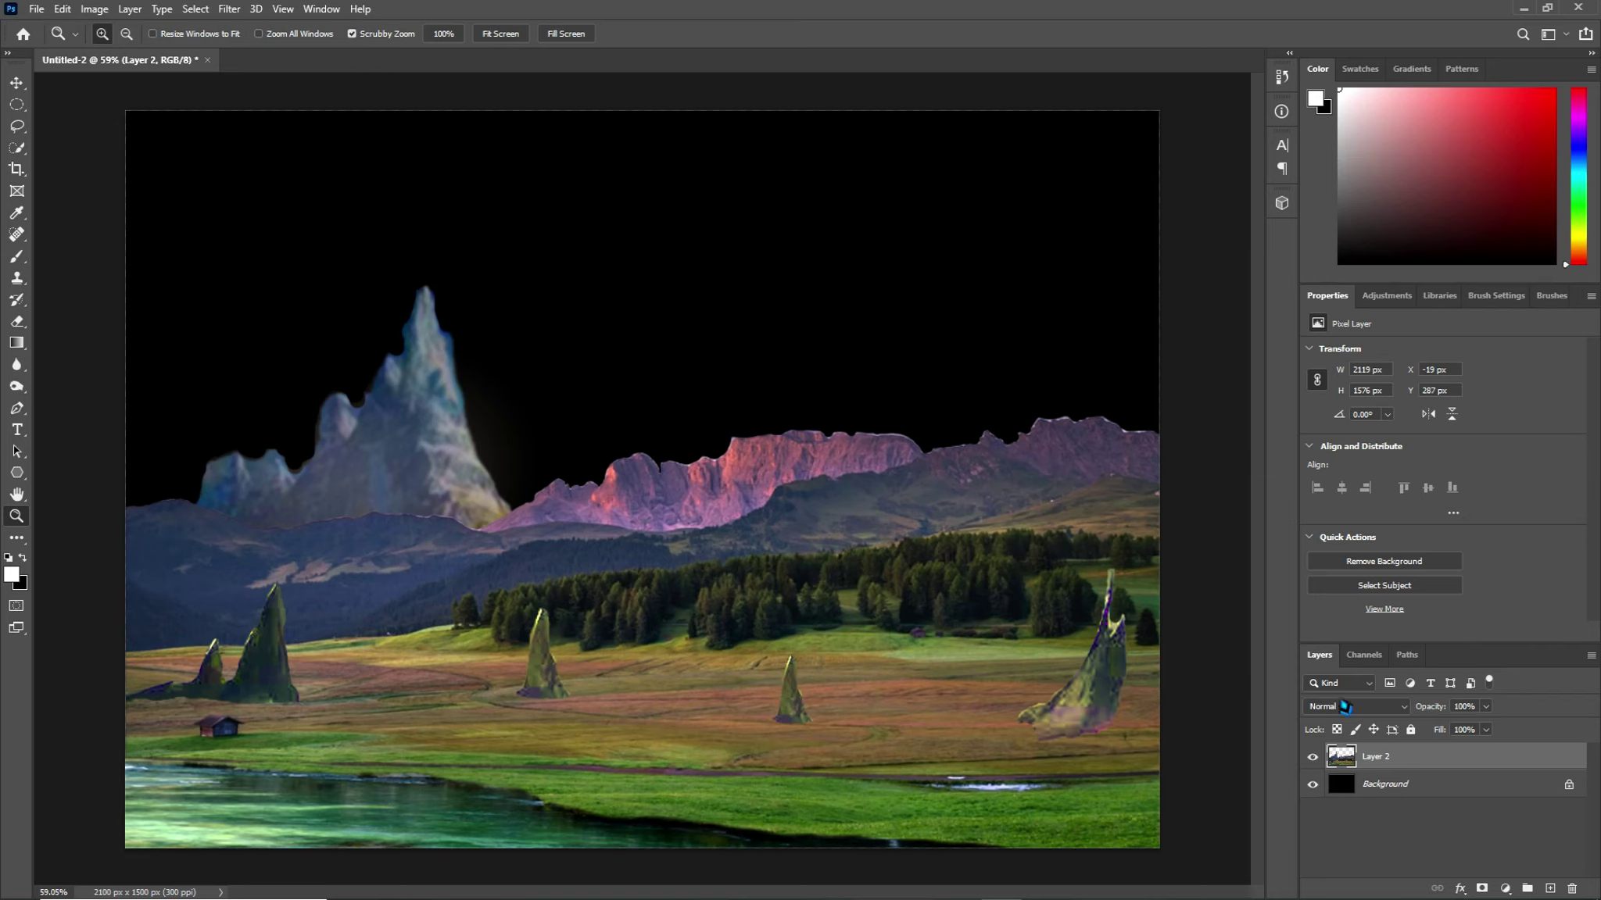
{"action": "left_click", "coordinate": [1462, 784]}
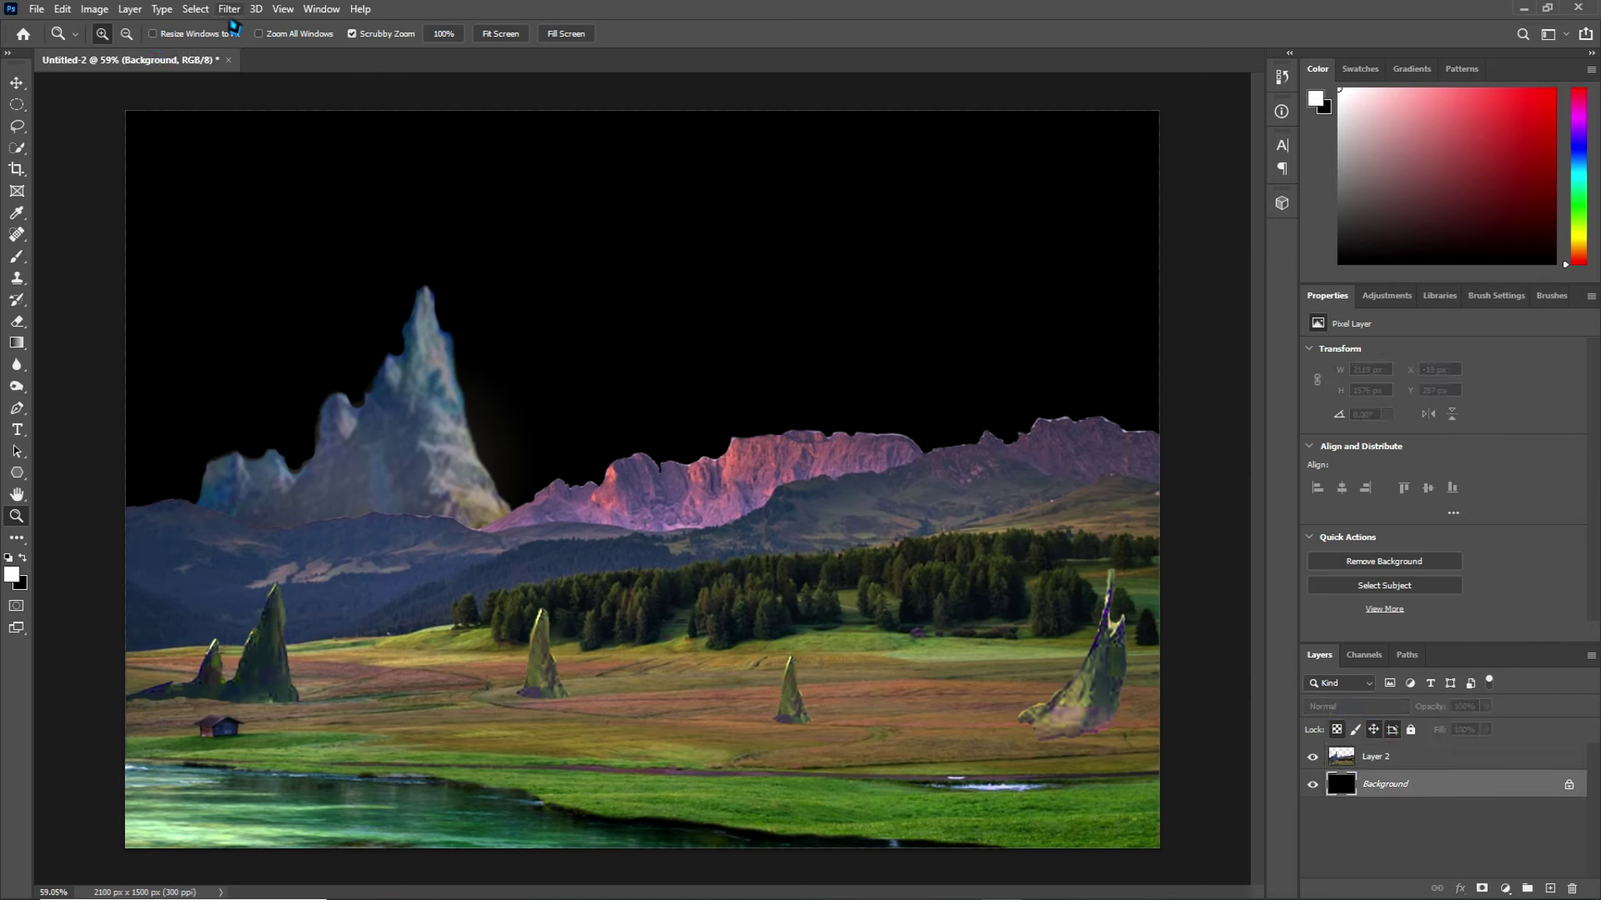
Open Add Noise on the black Background and raise the noise amount
{"action": "left_click", "coordinate": [229, 9]}
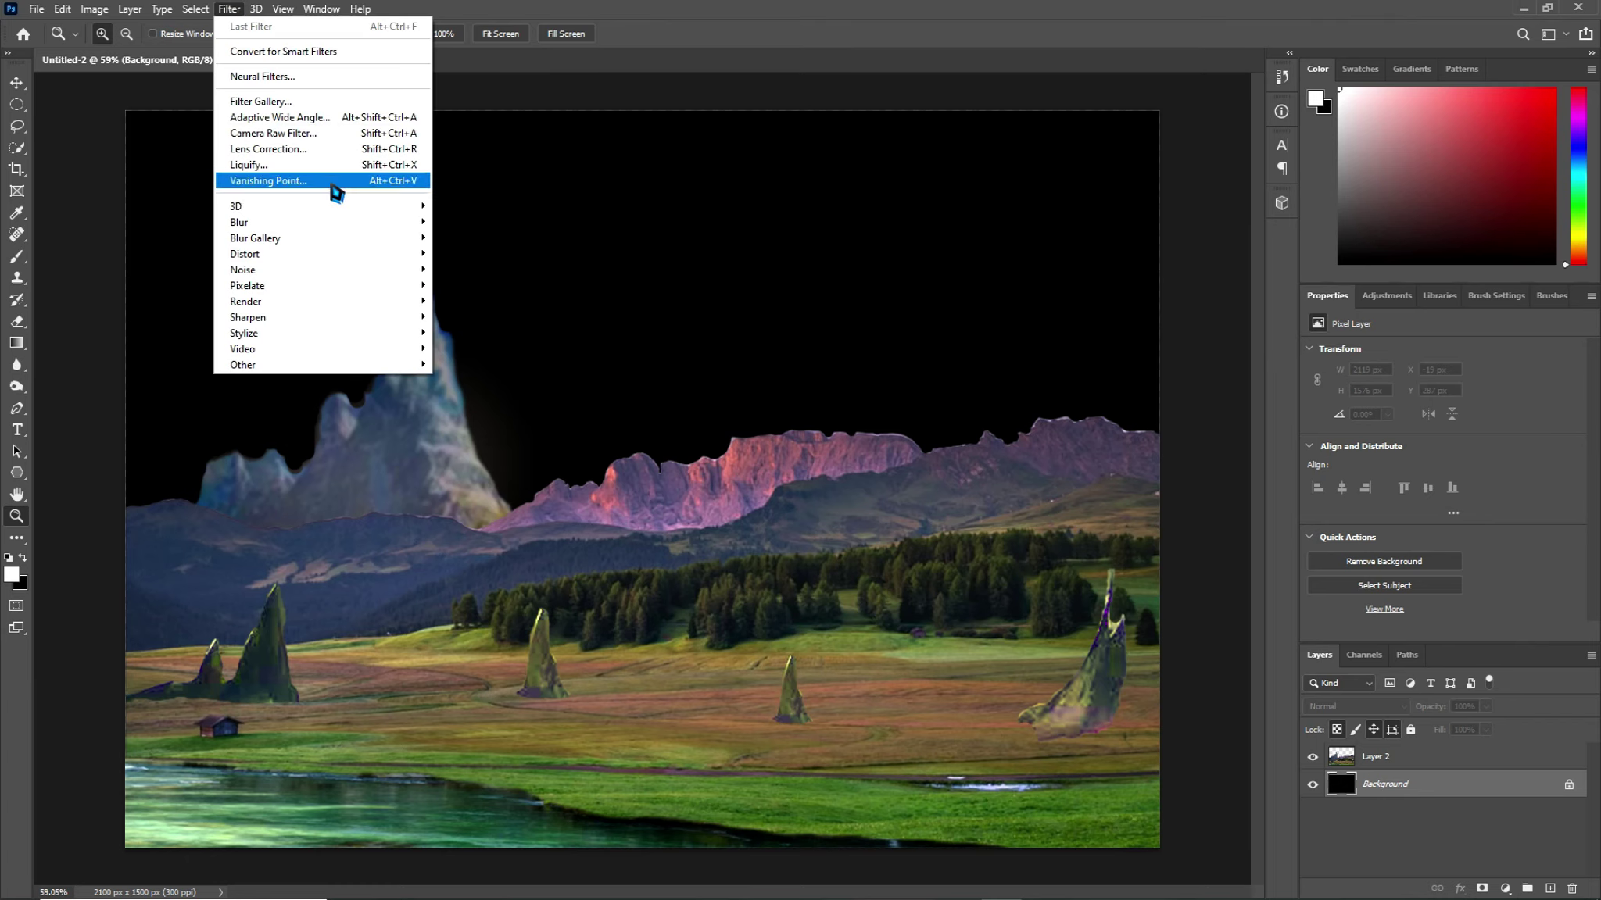
{"action": "mouse_move", "coordinate": [320, 270]}
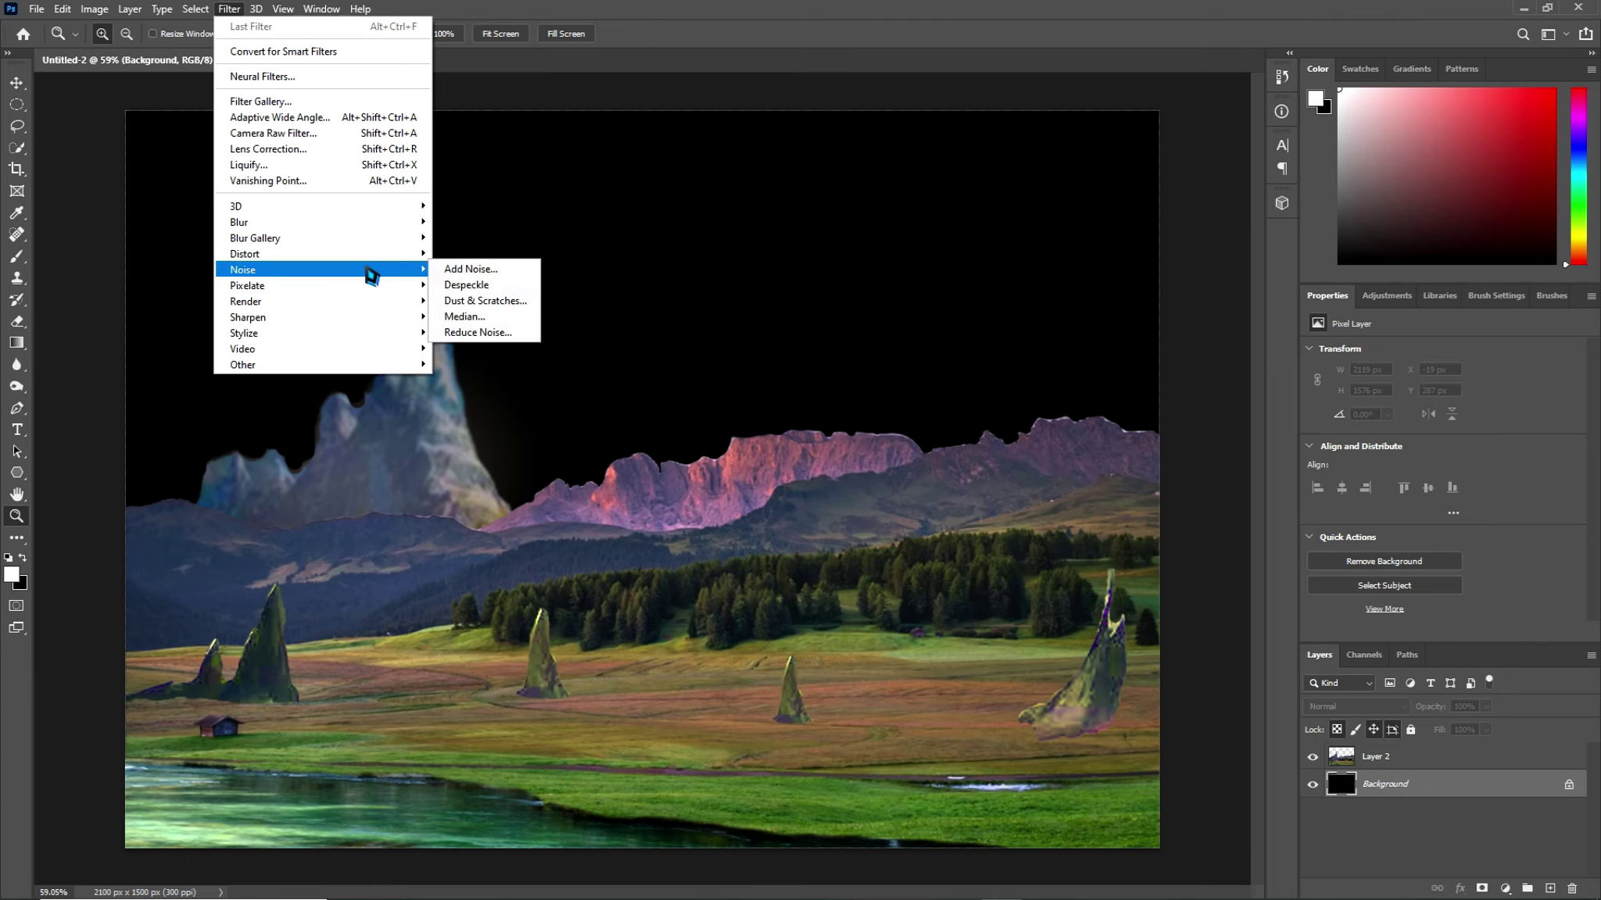
{"action": "left_click", "coordinate": [469, 272]}
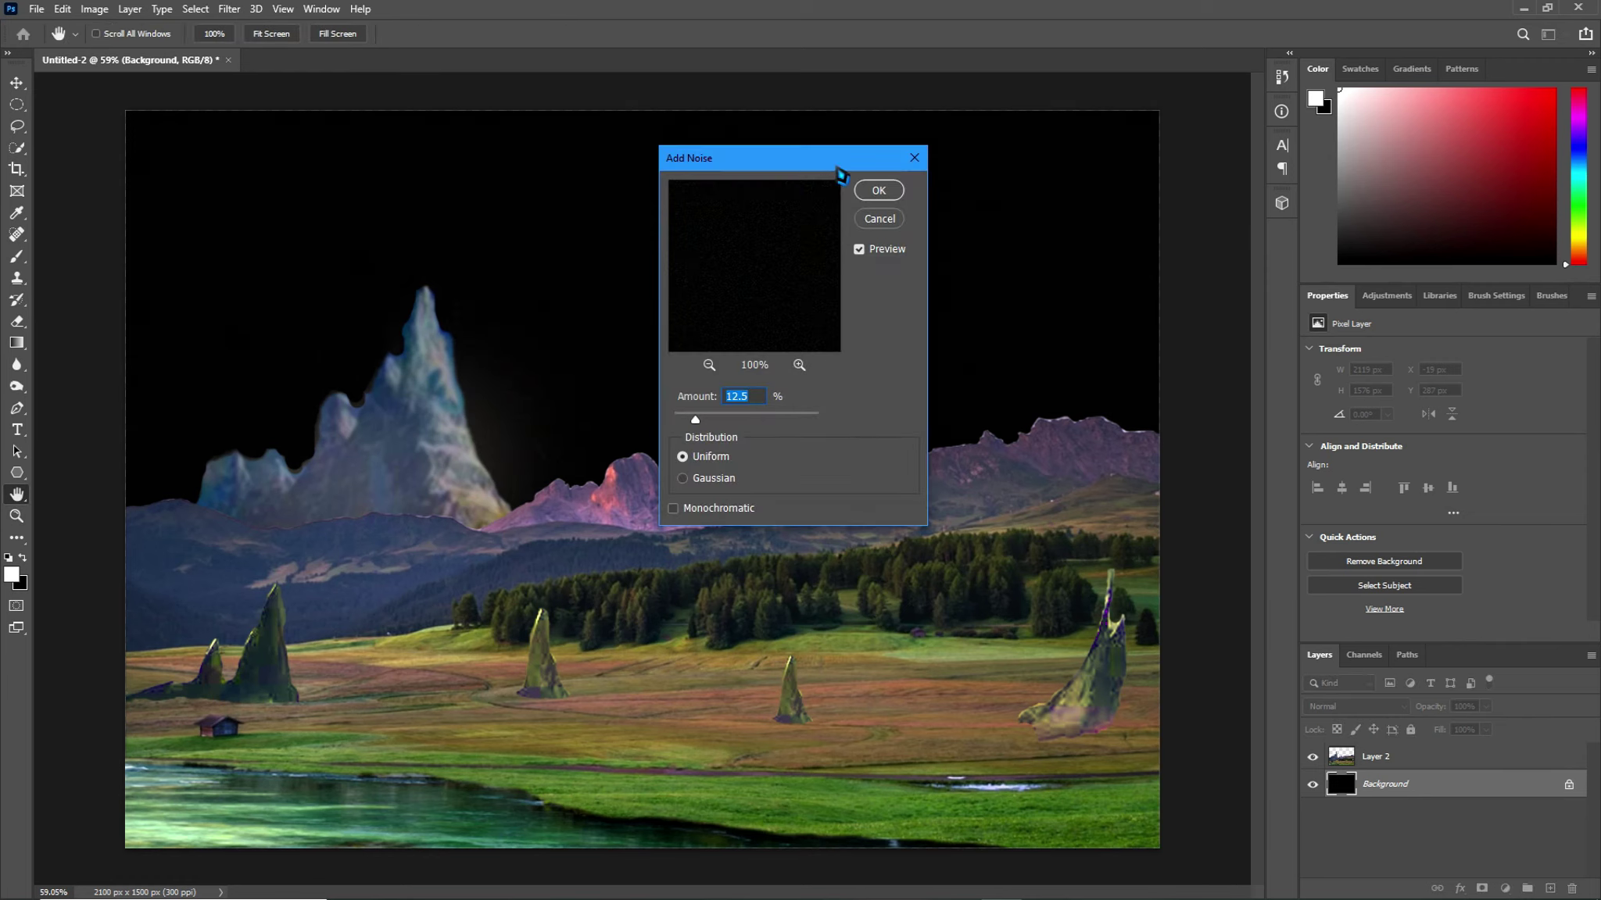
{"action": "left_click_drag", "start_coordinate": [837, 160], "coordinate": [912, 357]}
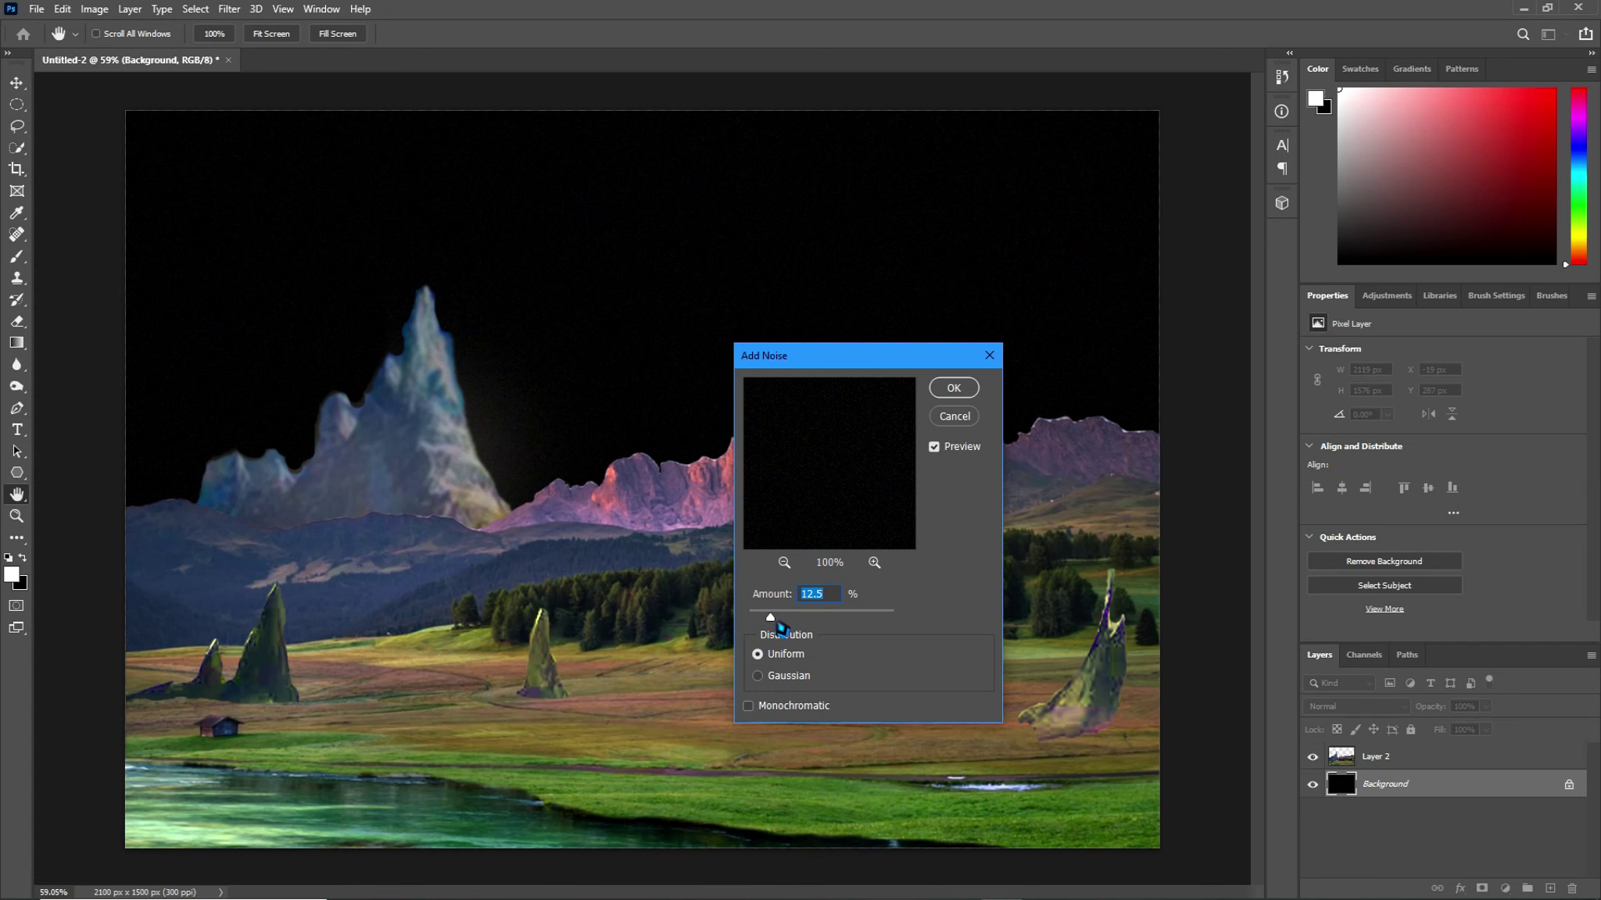
{"action": "left_click_drag", "start_coordinate": [770, 617], "coordinate": [796, 618]}
{"action": "mouse_move", "coordinate": [797, 617]}
{"action": "left_mouse_down"}
{"action": "mouse_move", "coordinate": [868, 617]}
{"action": "mouse_move", "coordinate": [816, 617]}
{"action": "left_mouse_up"}
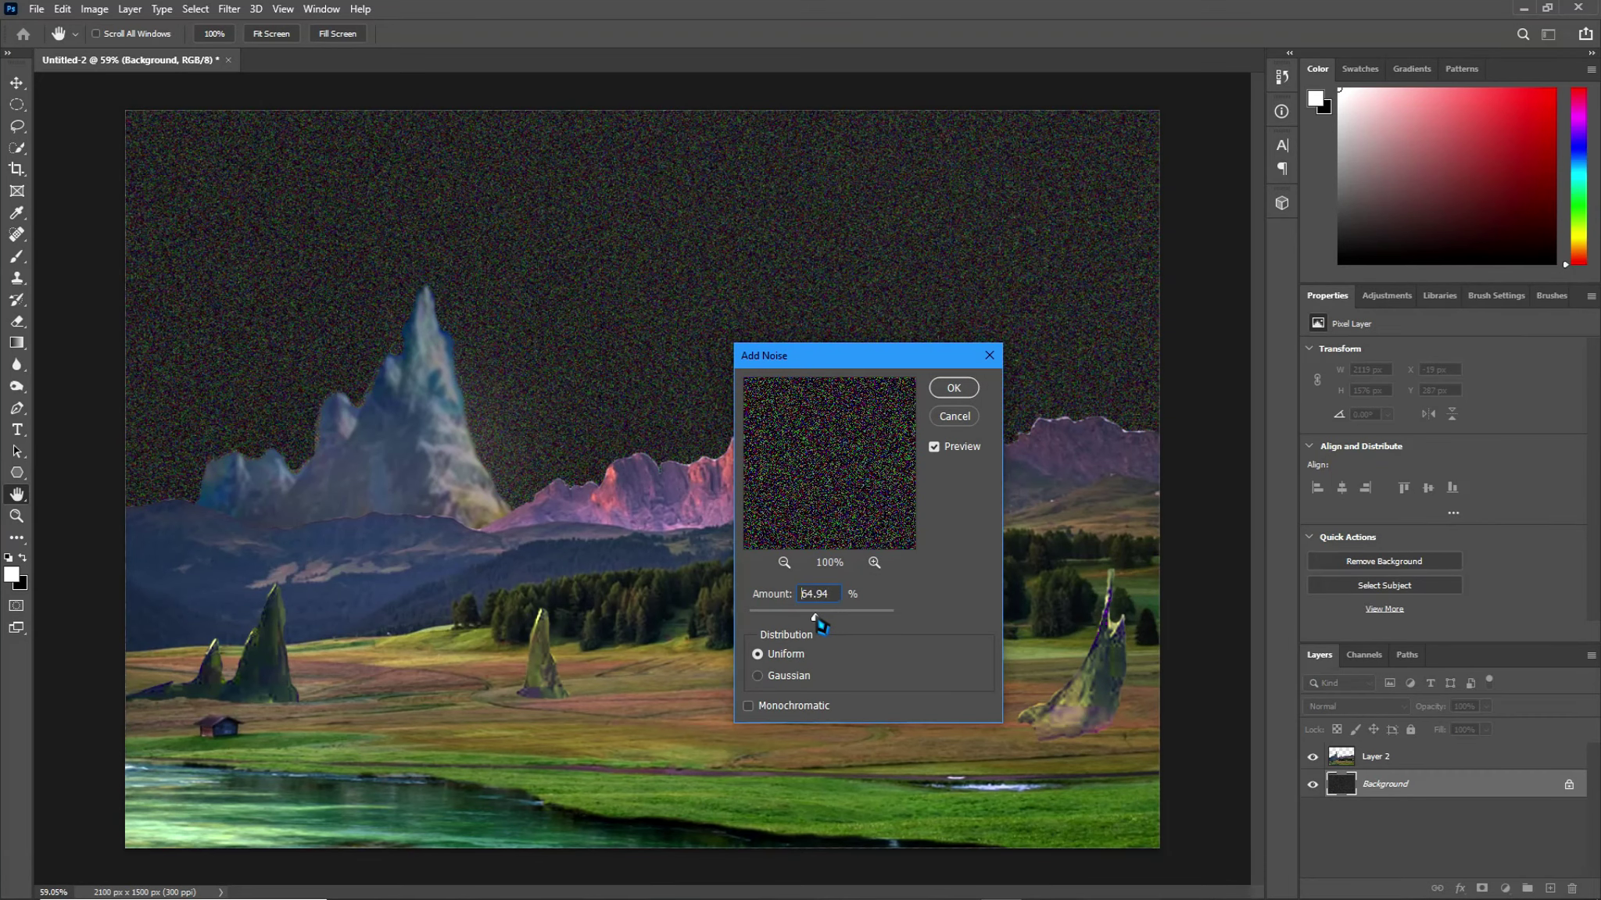
{"action": "left_click_drag", "start_coordinate": [818, 622], "coordinate": [839, 622]}
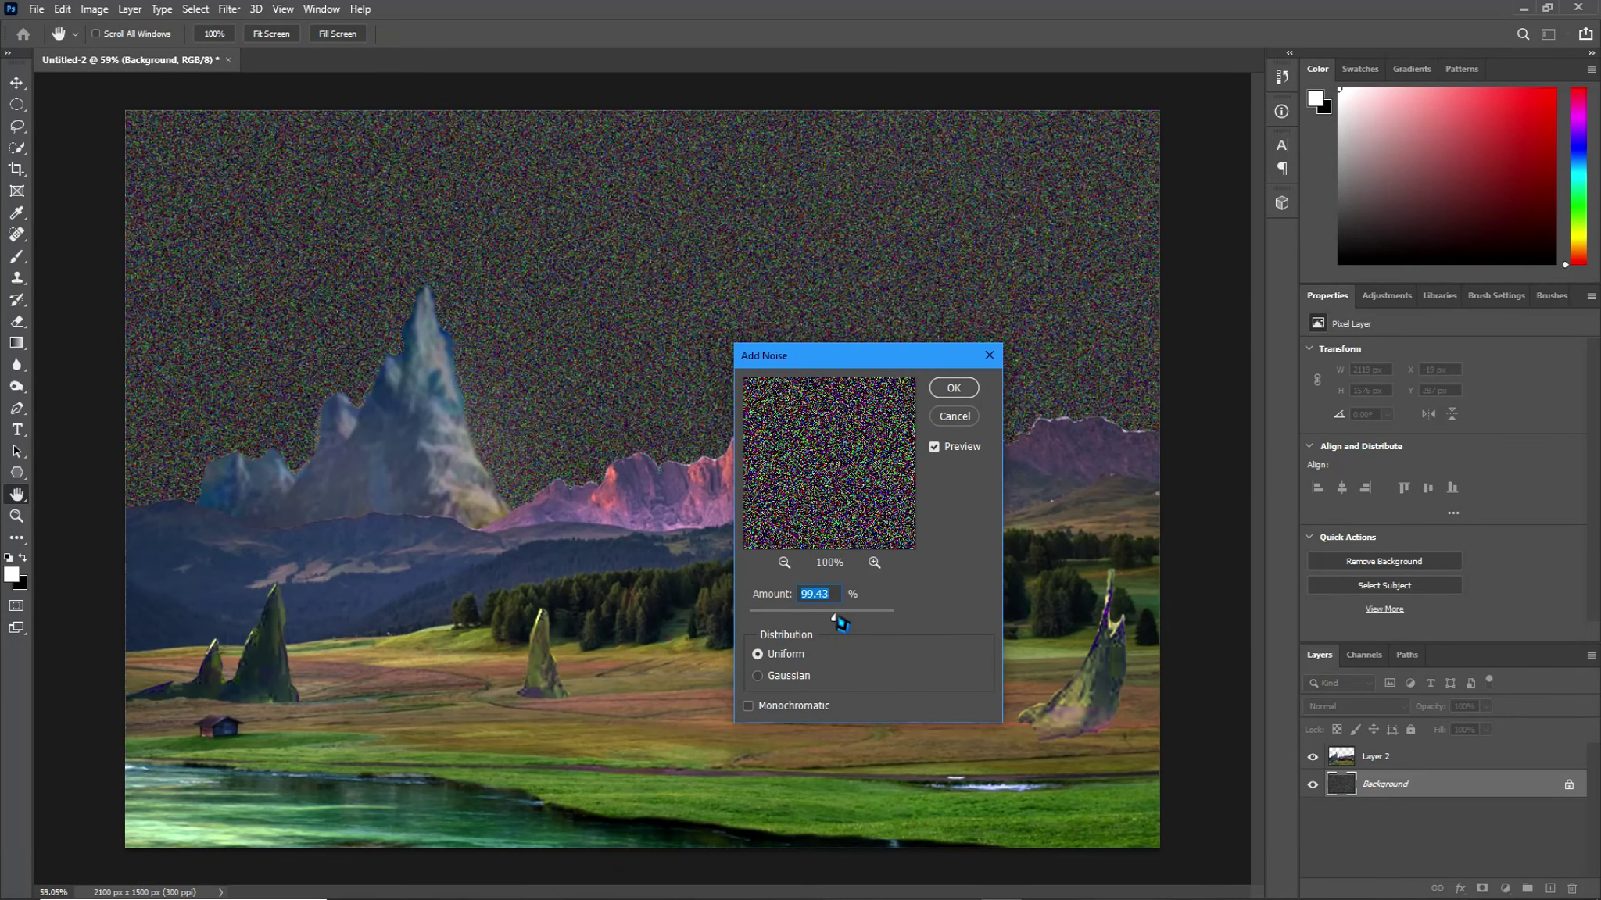
{"action": "left_click_drag", "start_coordinate": [838, 621], "coordinate": [855, 619]}
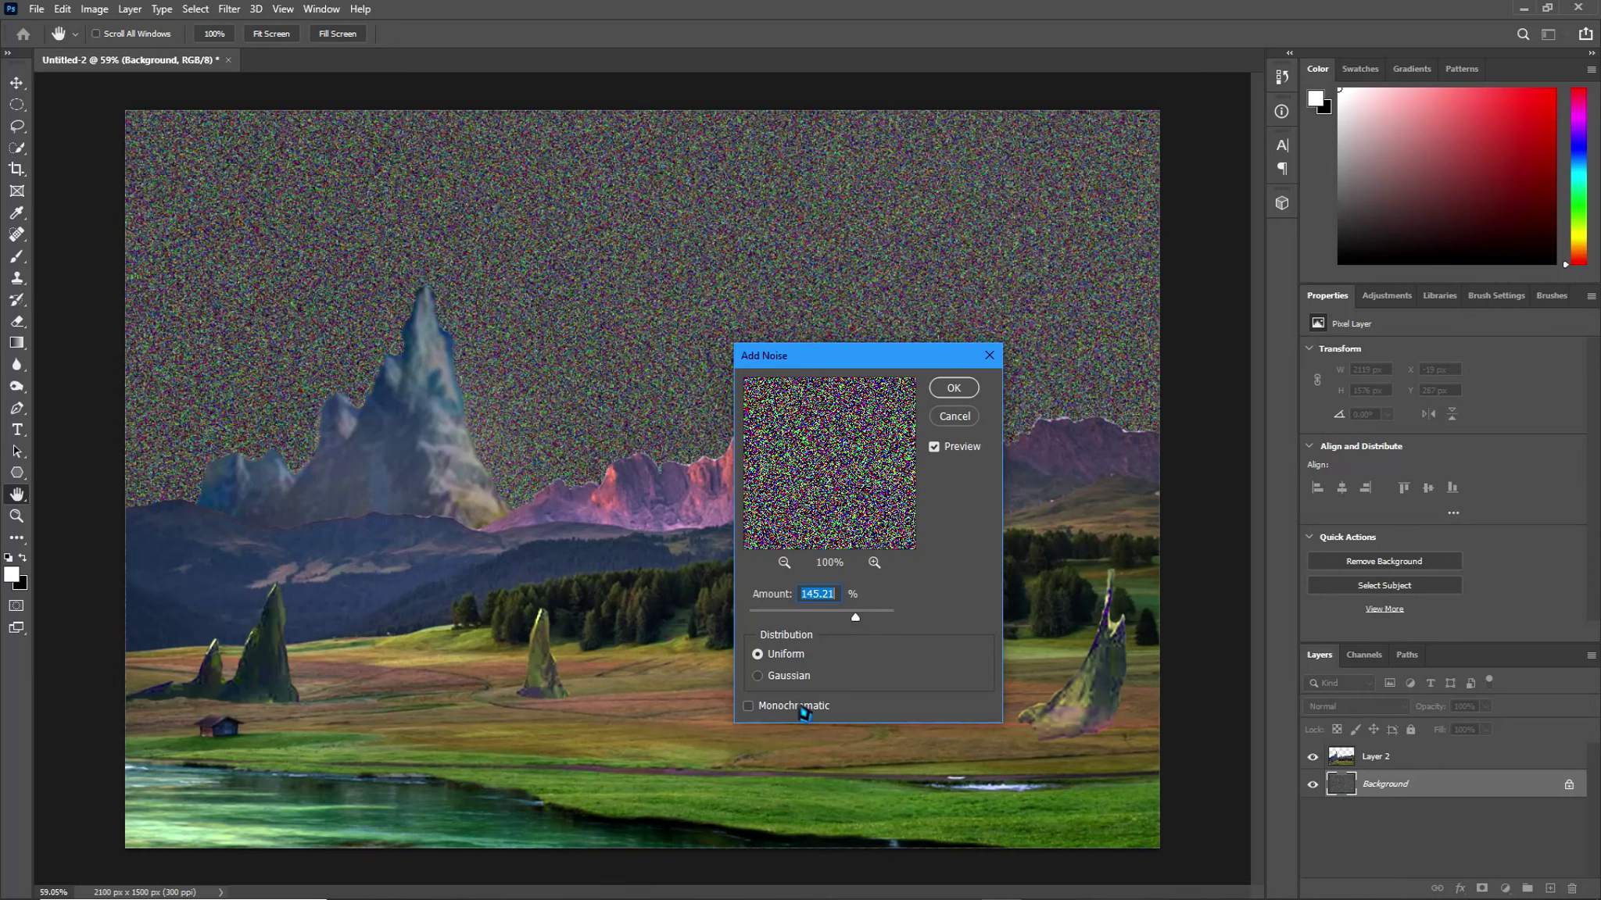
Apply Uniform, Monochromatic noise at about 111%, then duplicate the Background layer
{"action": "left_click", "coordinate": [801, 709]}
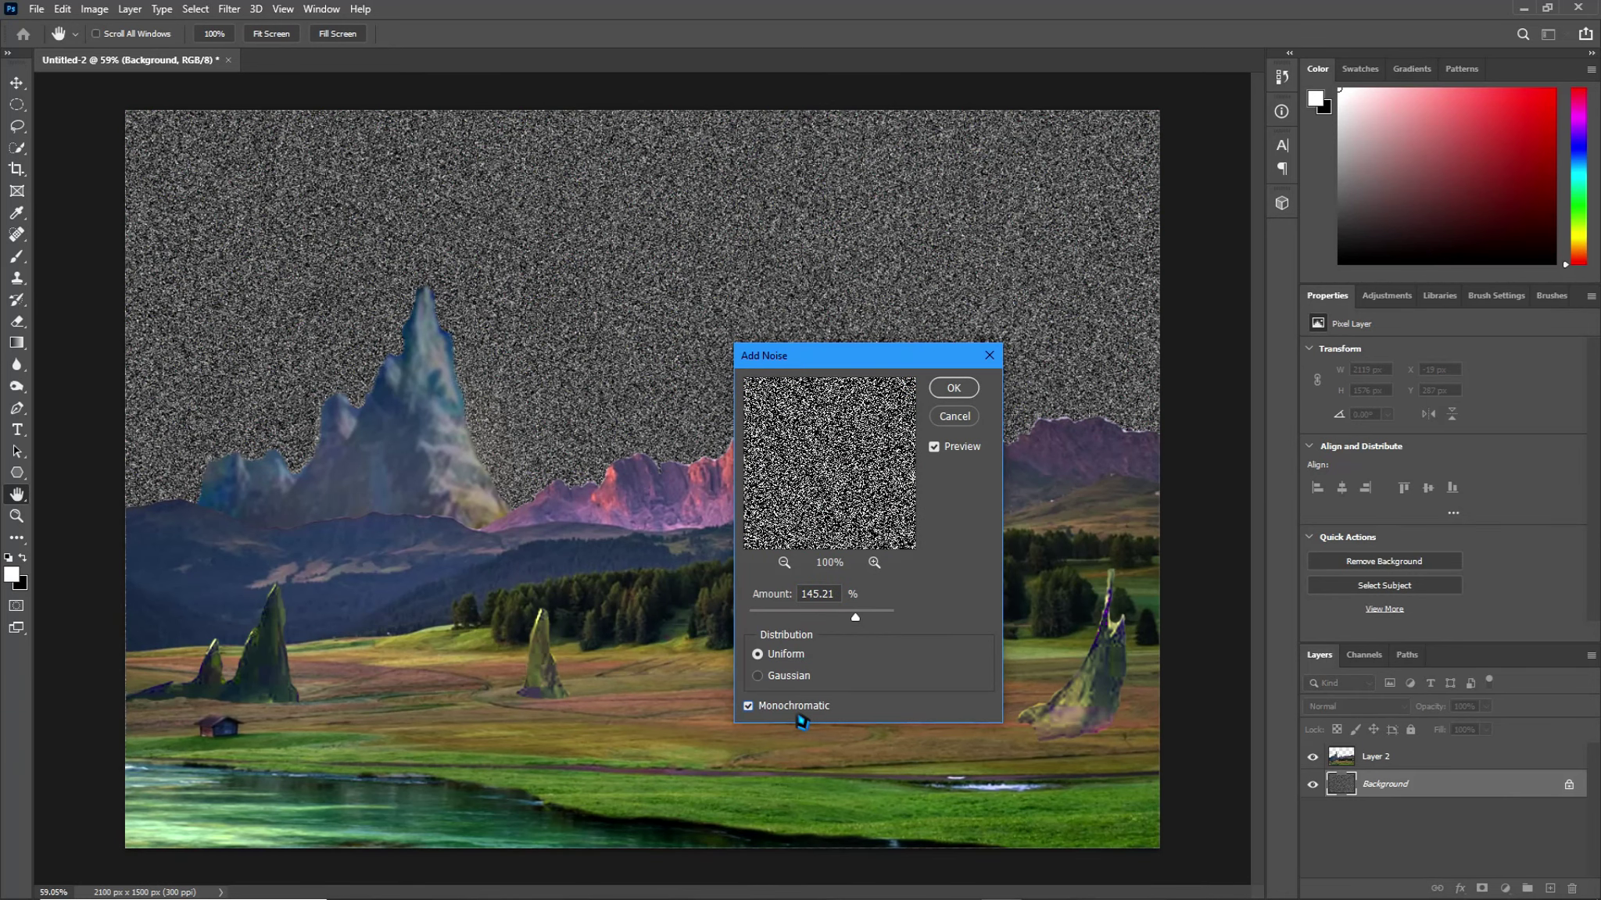
{"action": "left_click", "coordinate": [792, 661]}
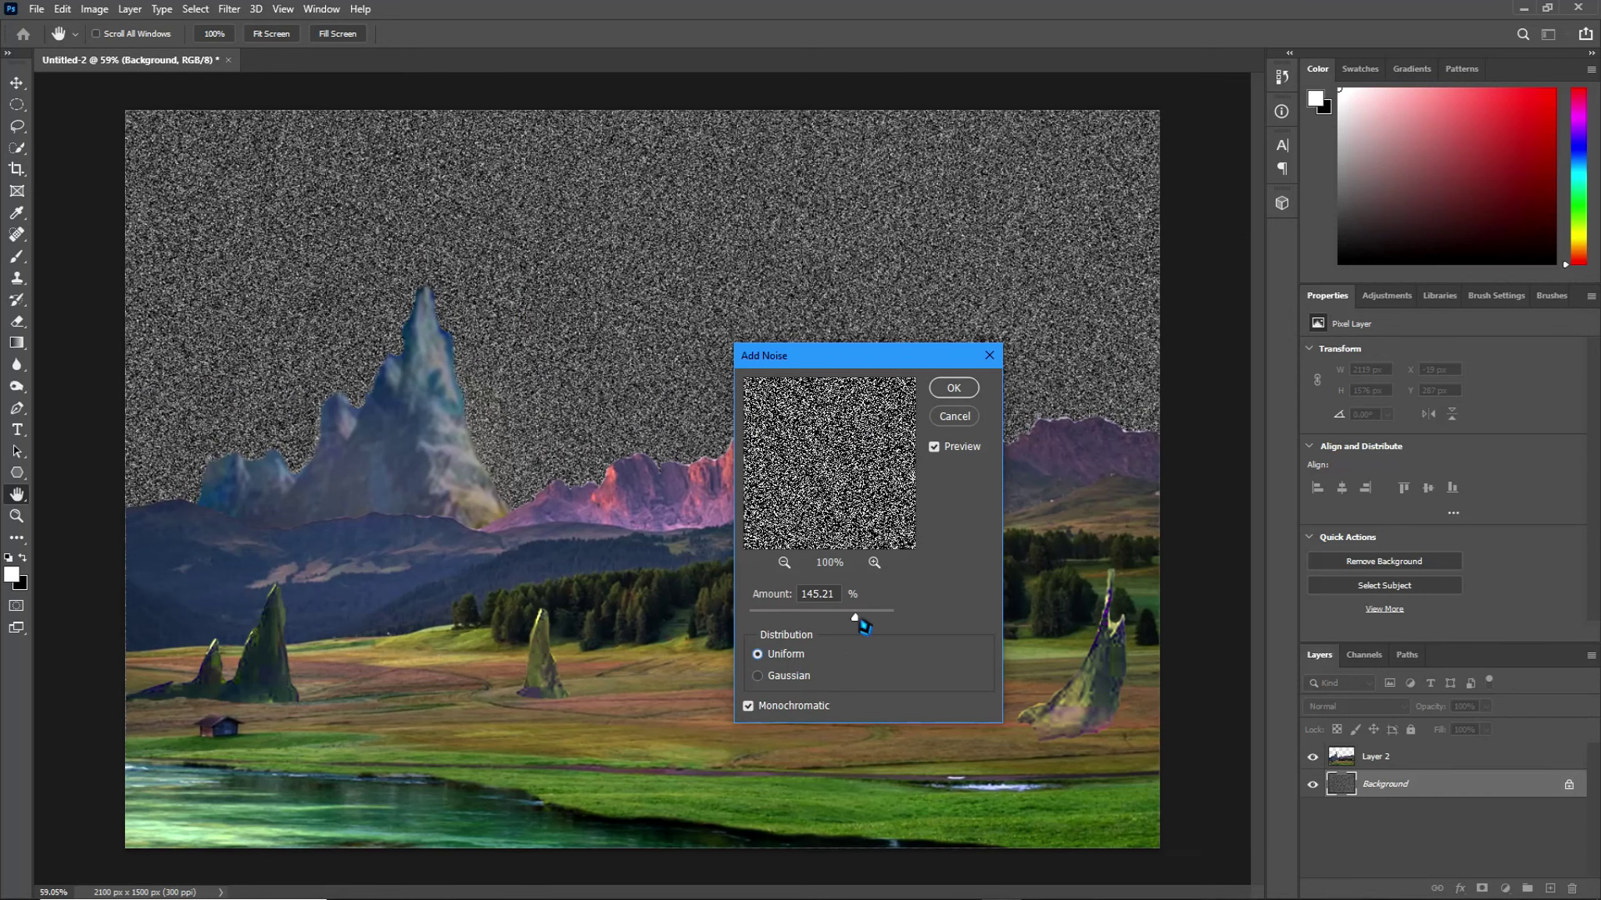
{"action": "left_click_drag", "start_coordinate": [858, 621], "coordinate": [817, 625]}
{"action": "left_click_drag", "start_coordinate": [816, 624], "coordinate": [906, 622]}
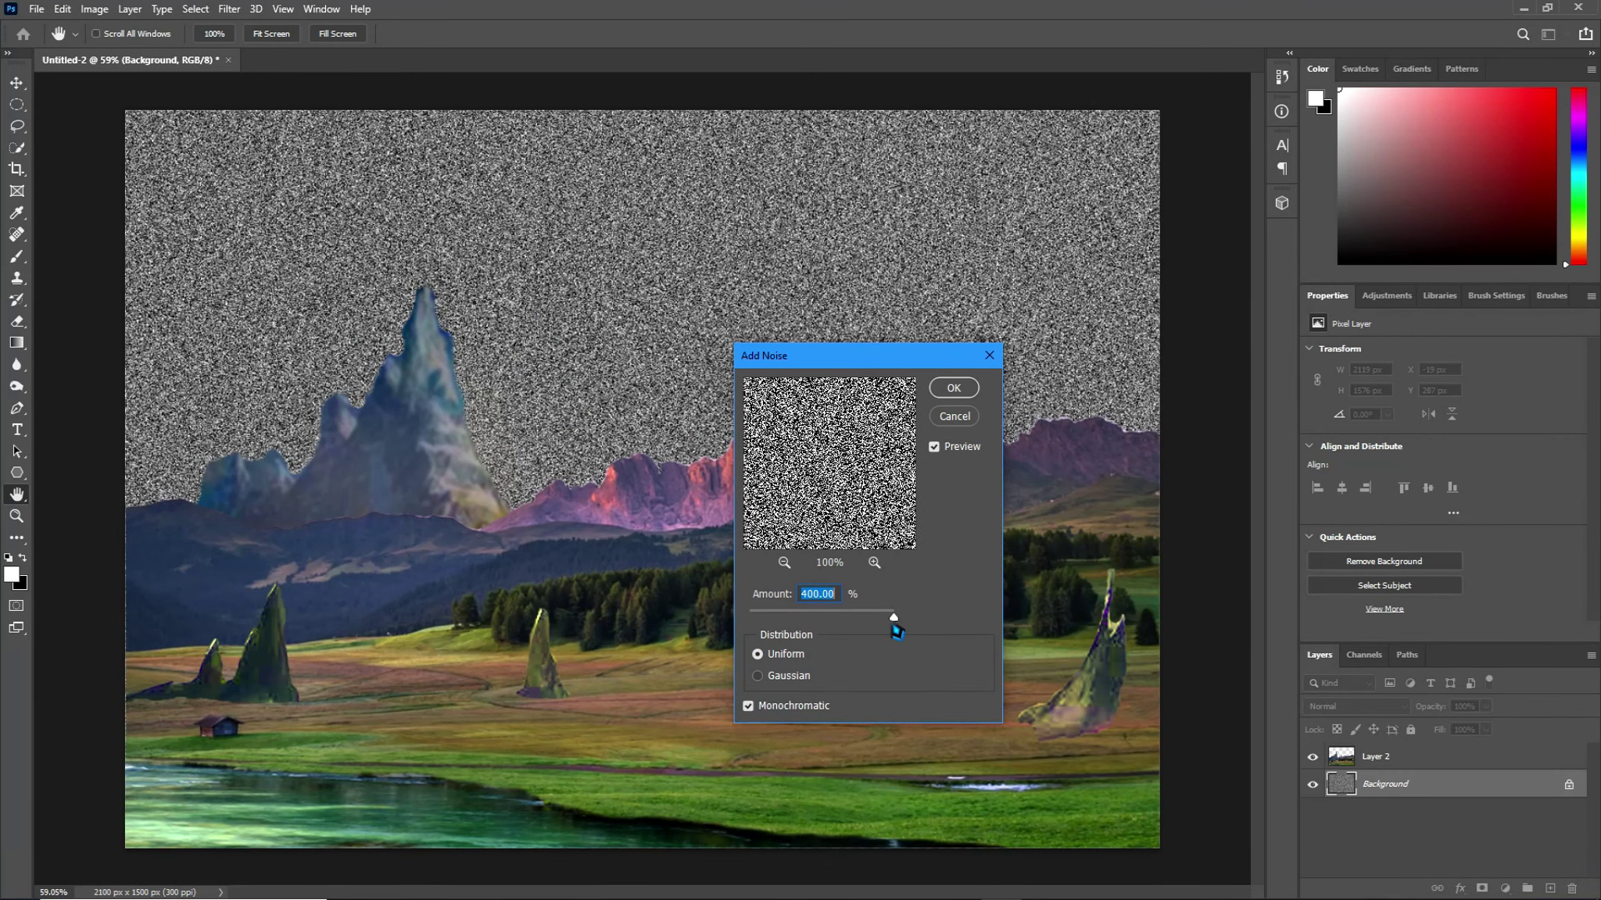
{"action": "left_click_drag", "start_coordinate": [896, 626], "coordinate": [841, 630]}
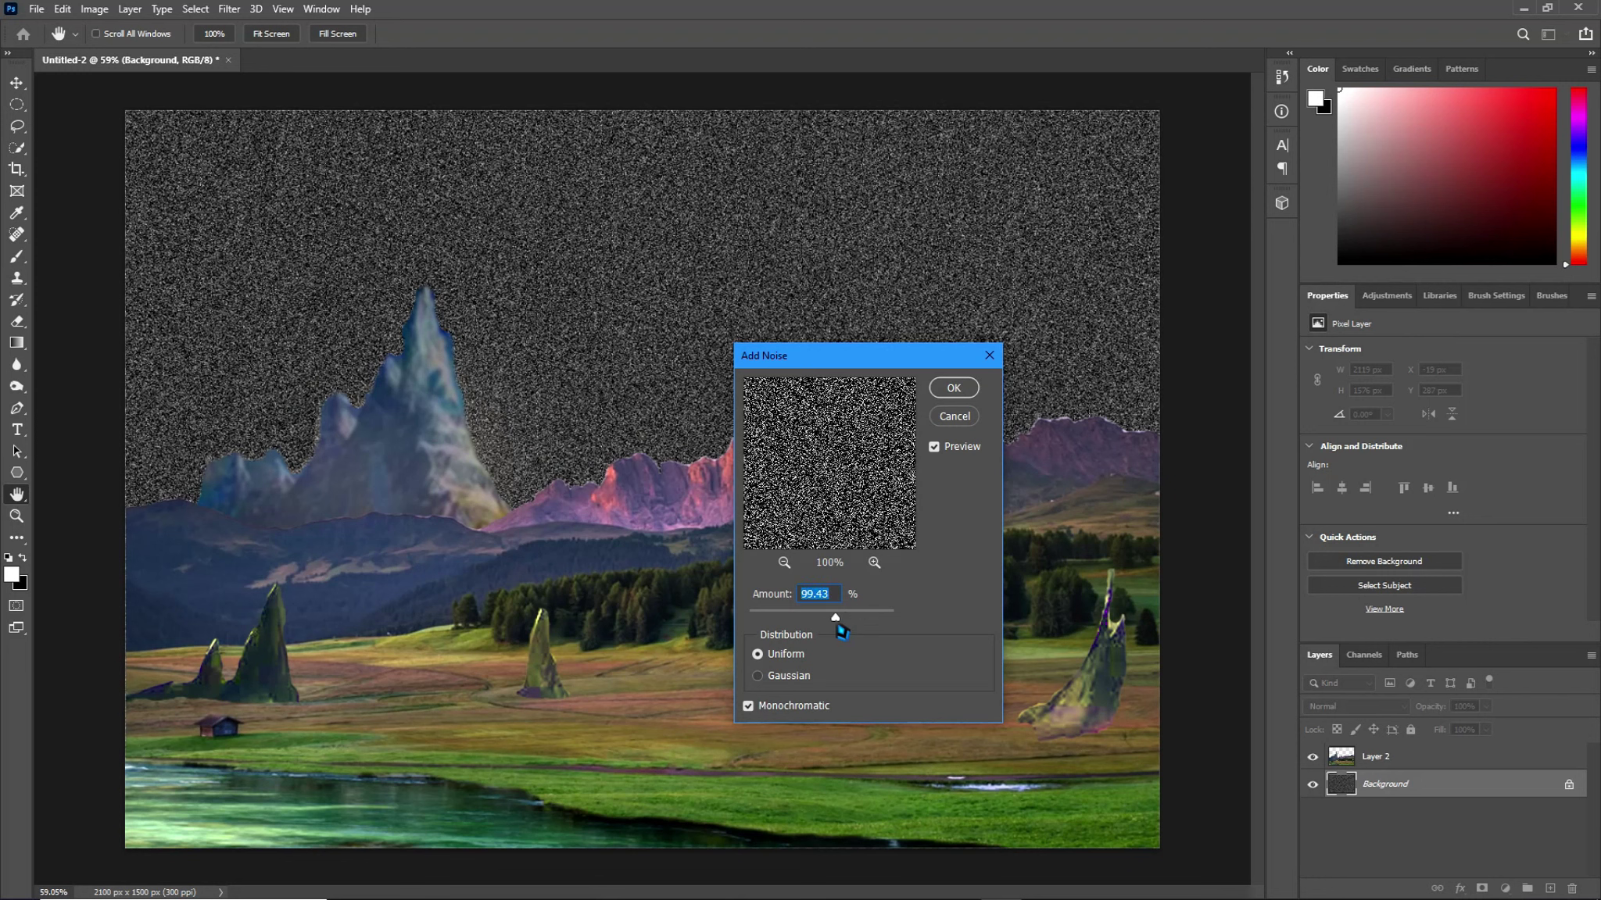
{"action": "left_click_drag", "start_coordinate": [841, 630], "coordinate": [847, 631]}
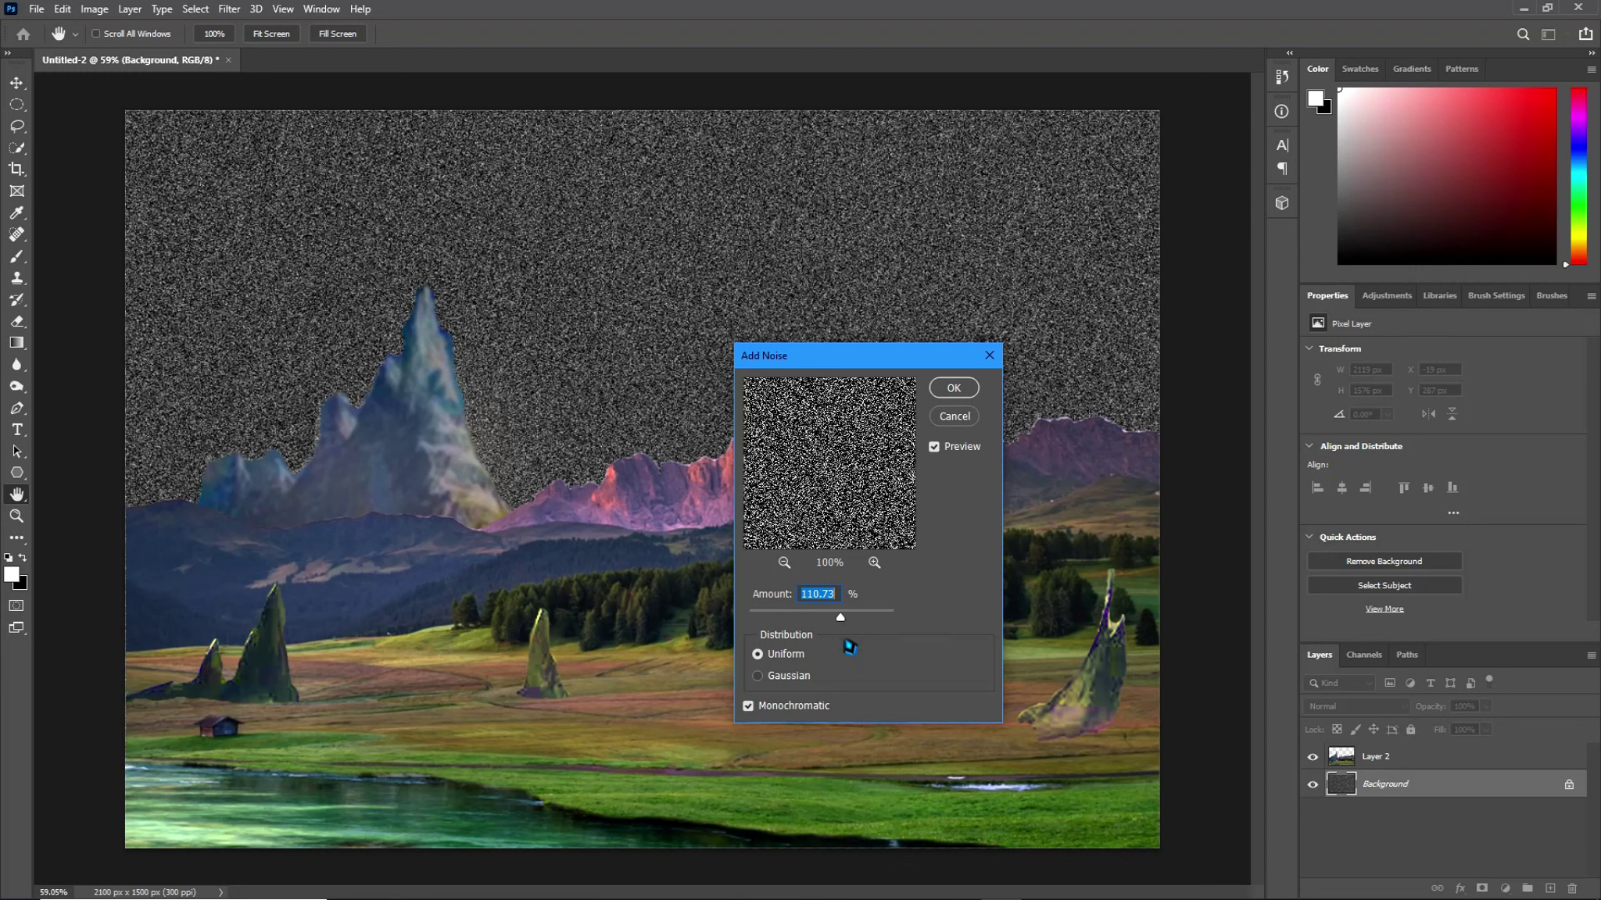
{"action": "left_click", "coordinate": [971, 399]}
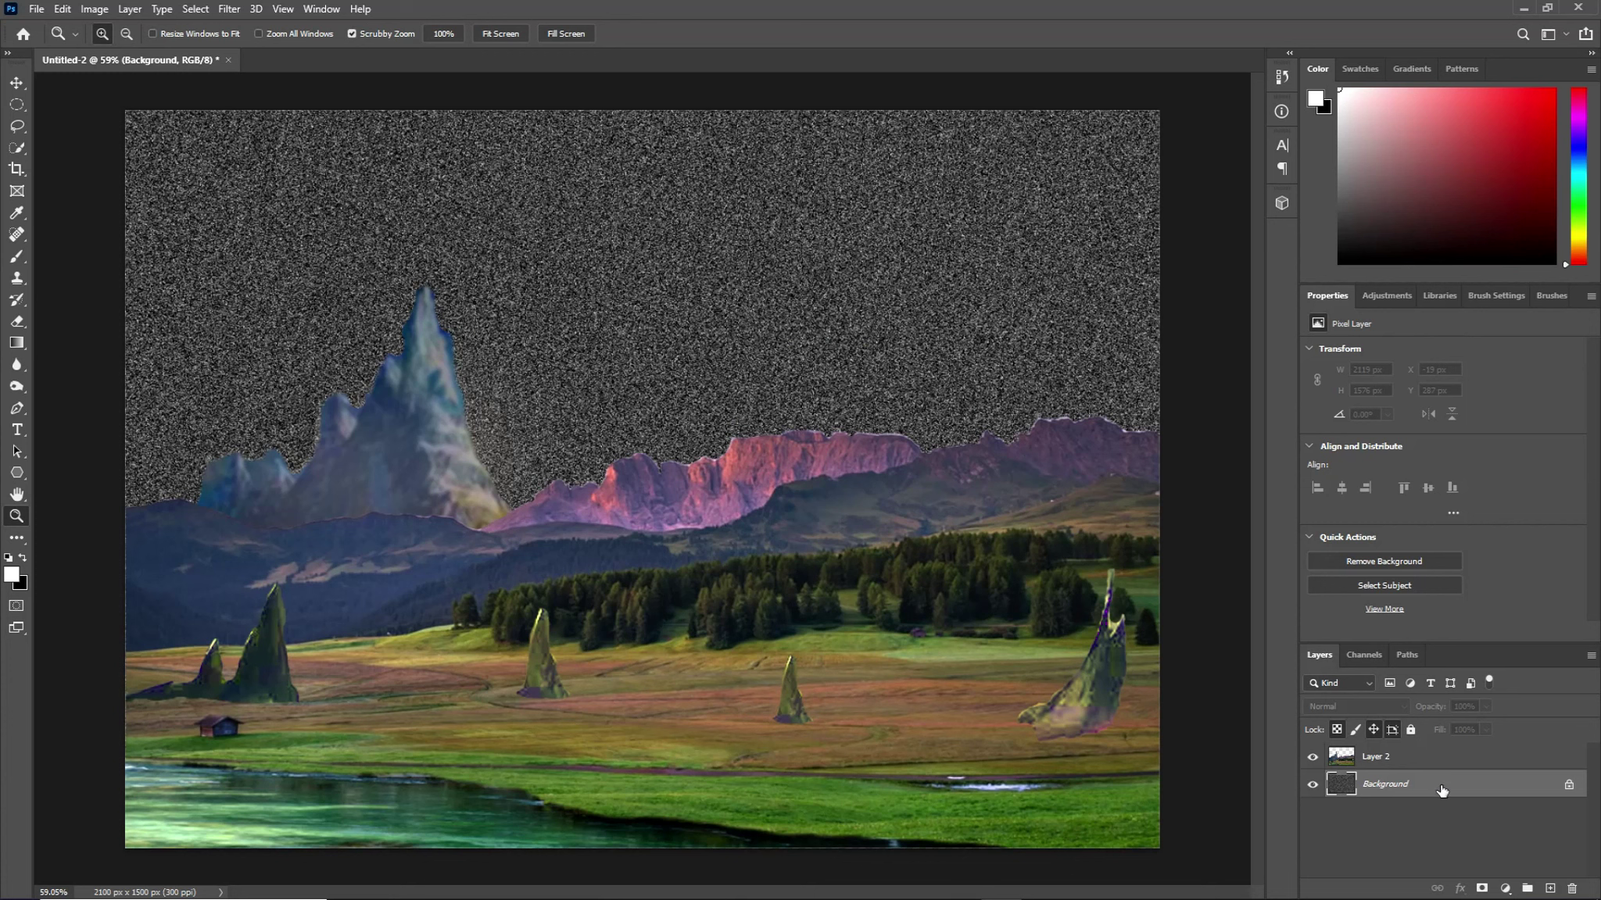
{"action": "key", "text": "ctrl+j"}
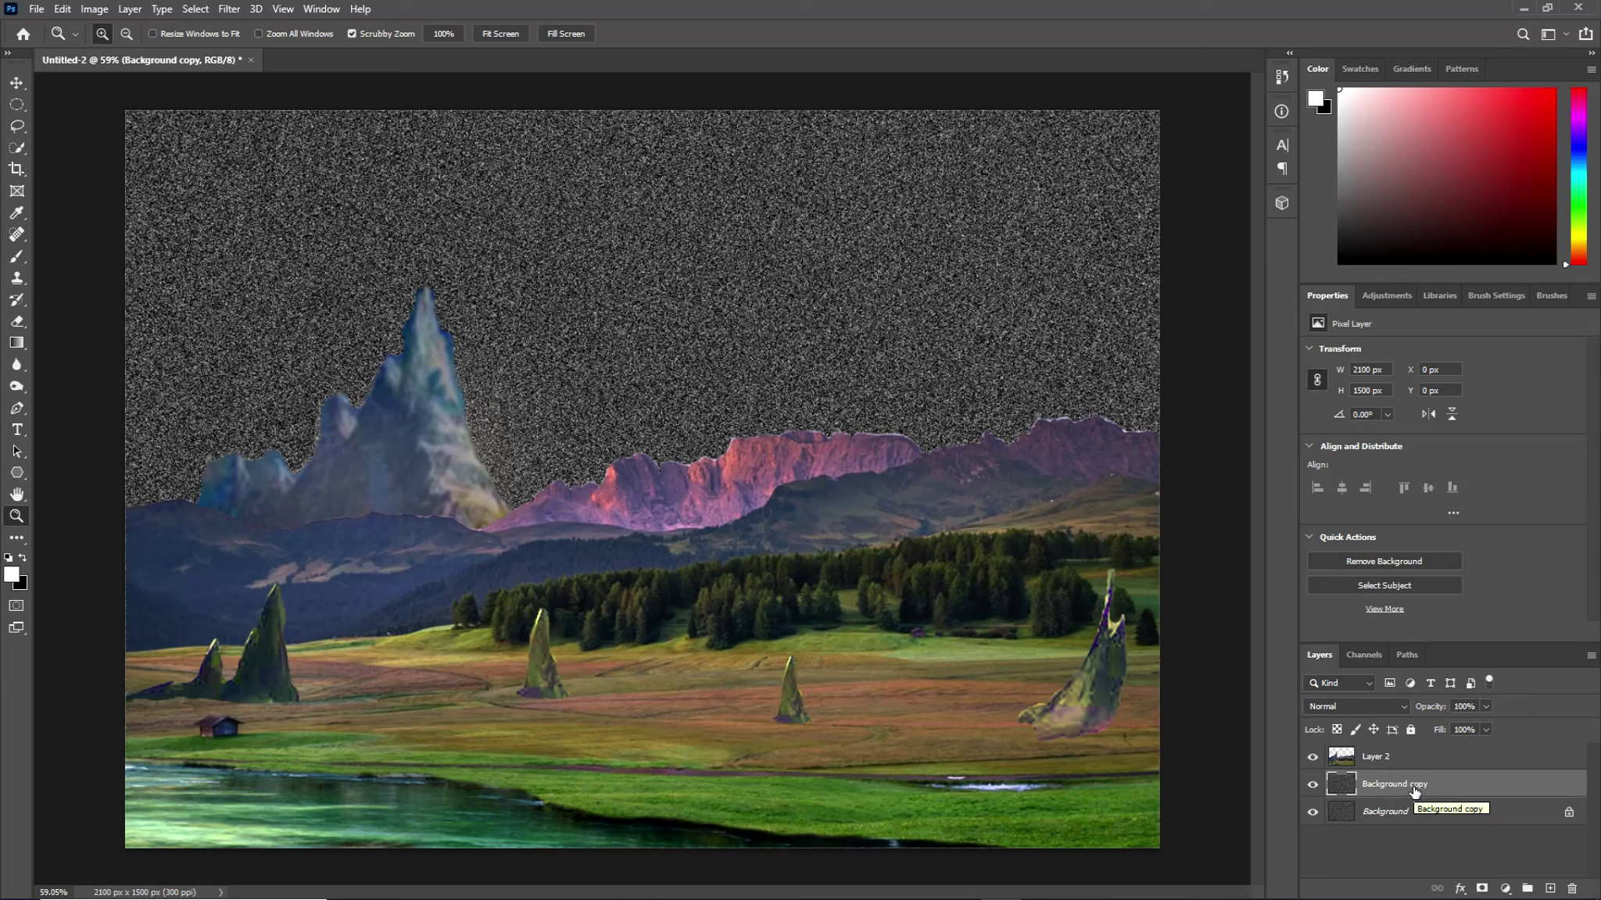
Delete the Background copy layer, fill Background with solid black, and hide the Layer 2 landscape
{"action": "key", "text": "Delete"}
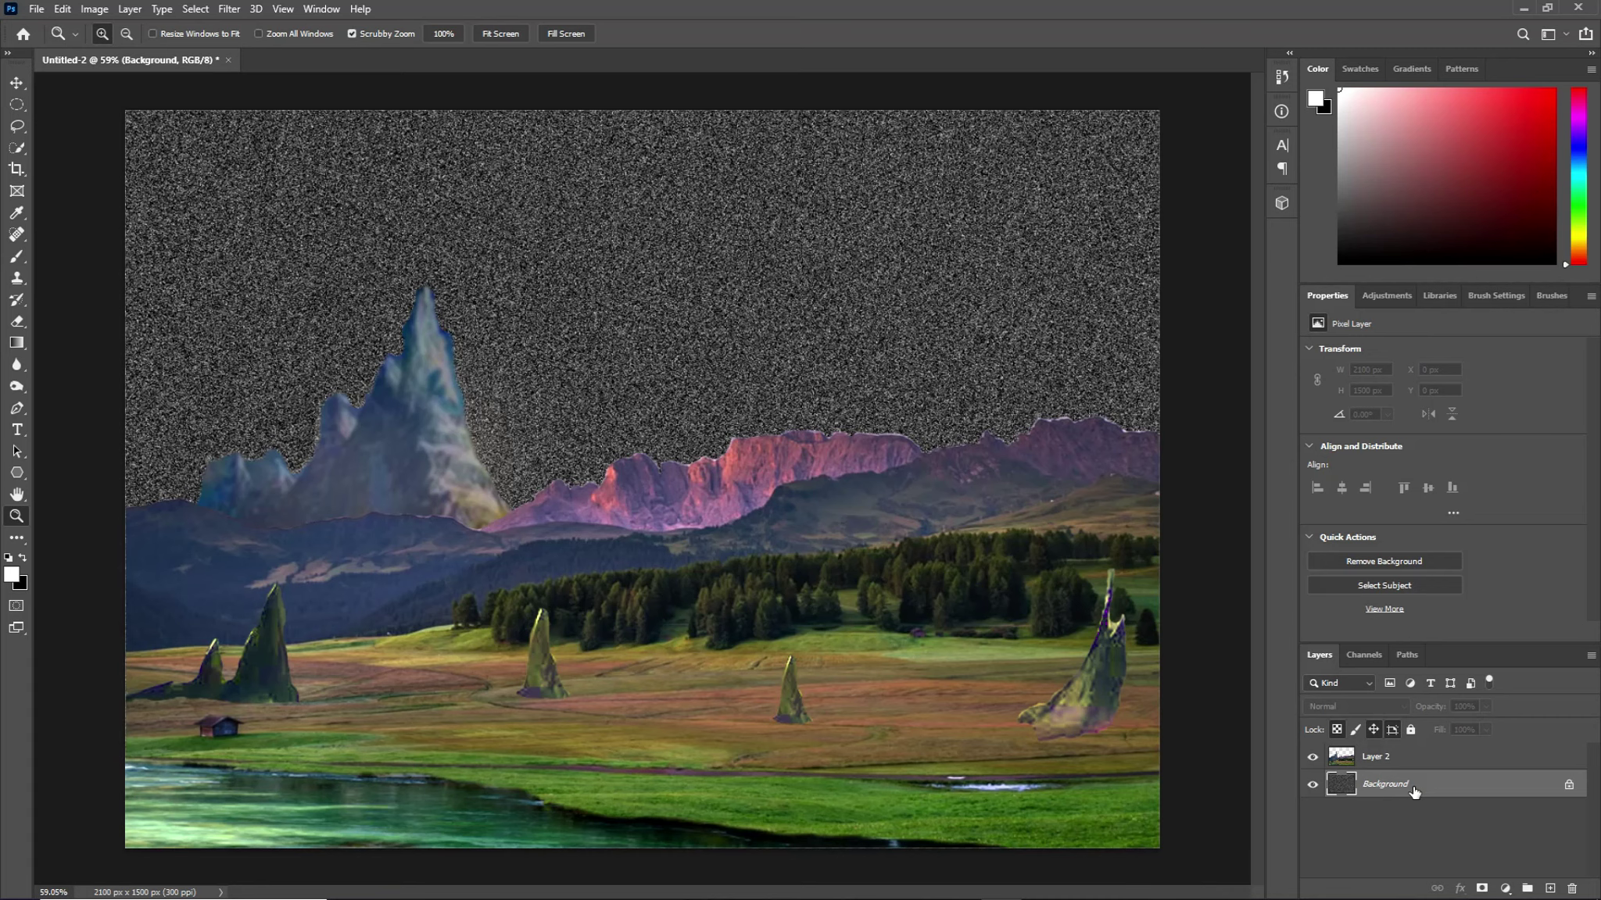
{"action": "key", "text": "ctrl+BackSpace"}
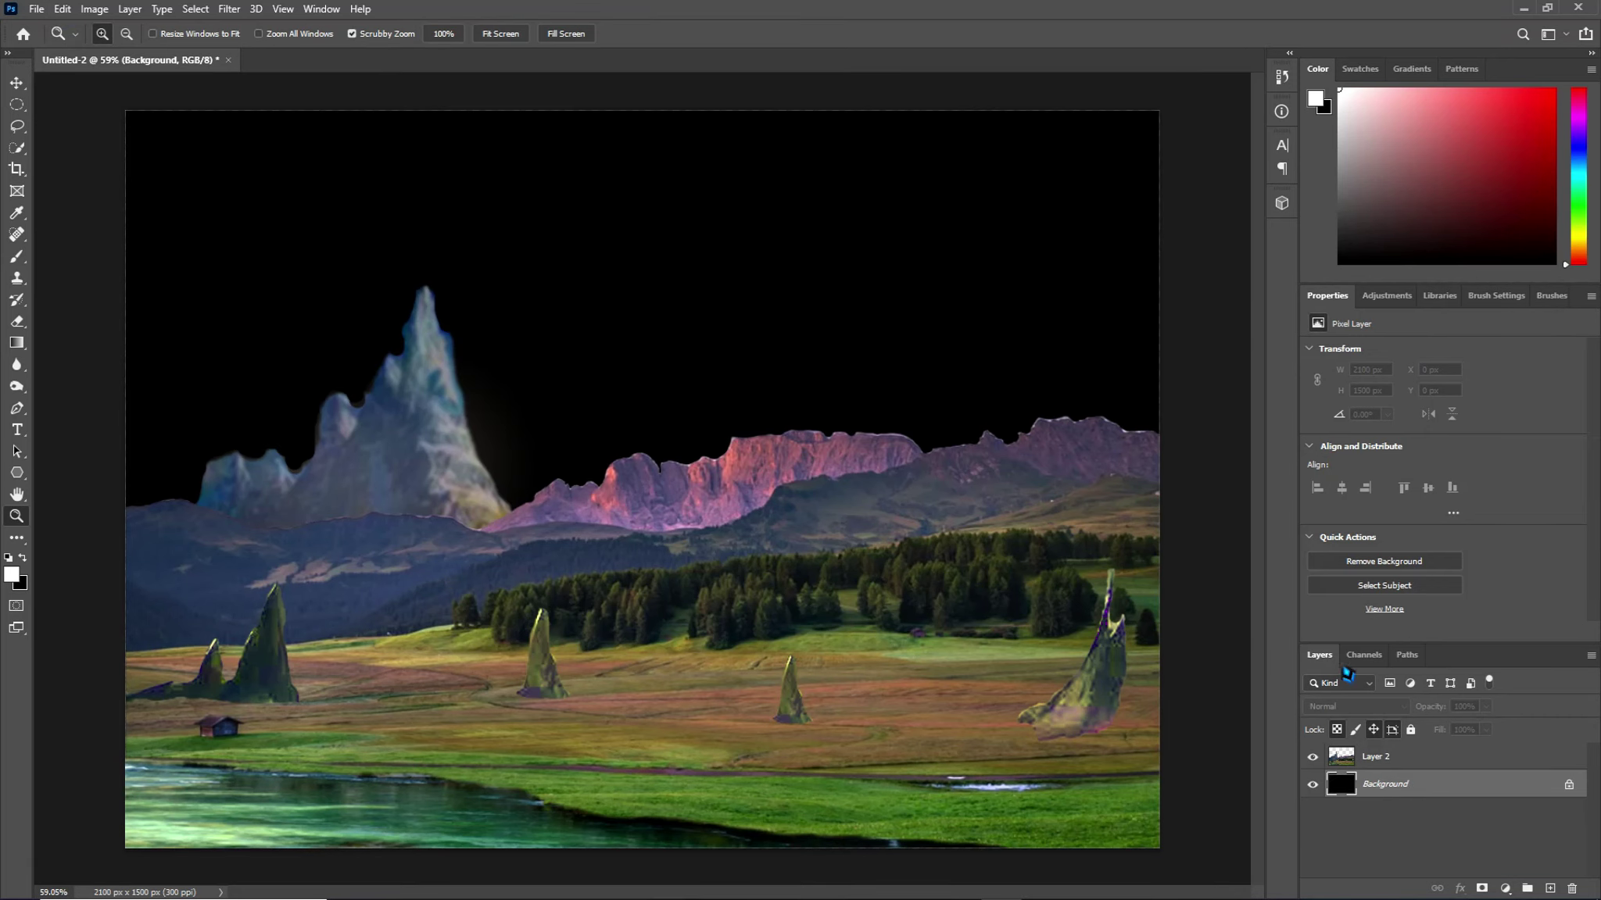
{"action": "left_click", "coordinate": [1311, 758]}
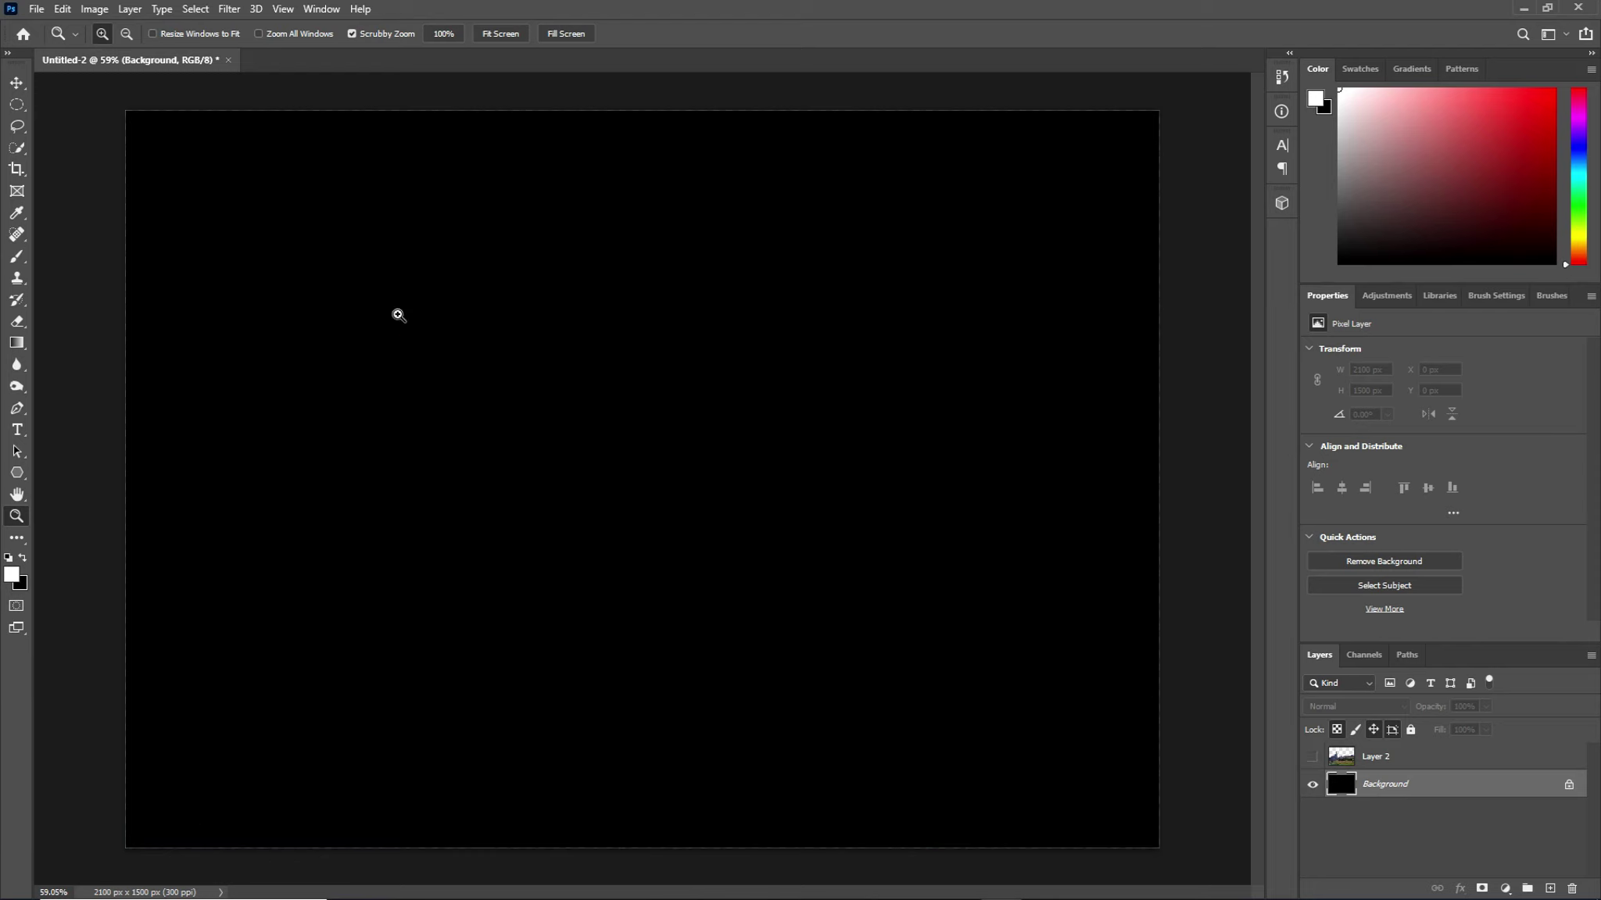
{"action": "left_click", "coordinate": [59, 11]}
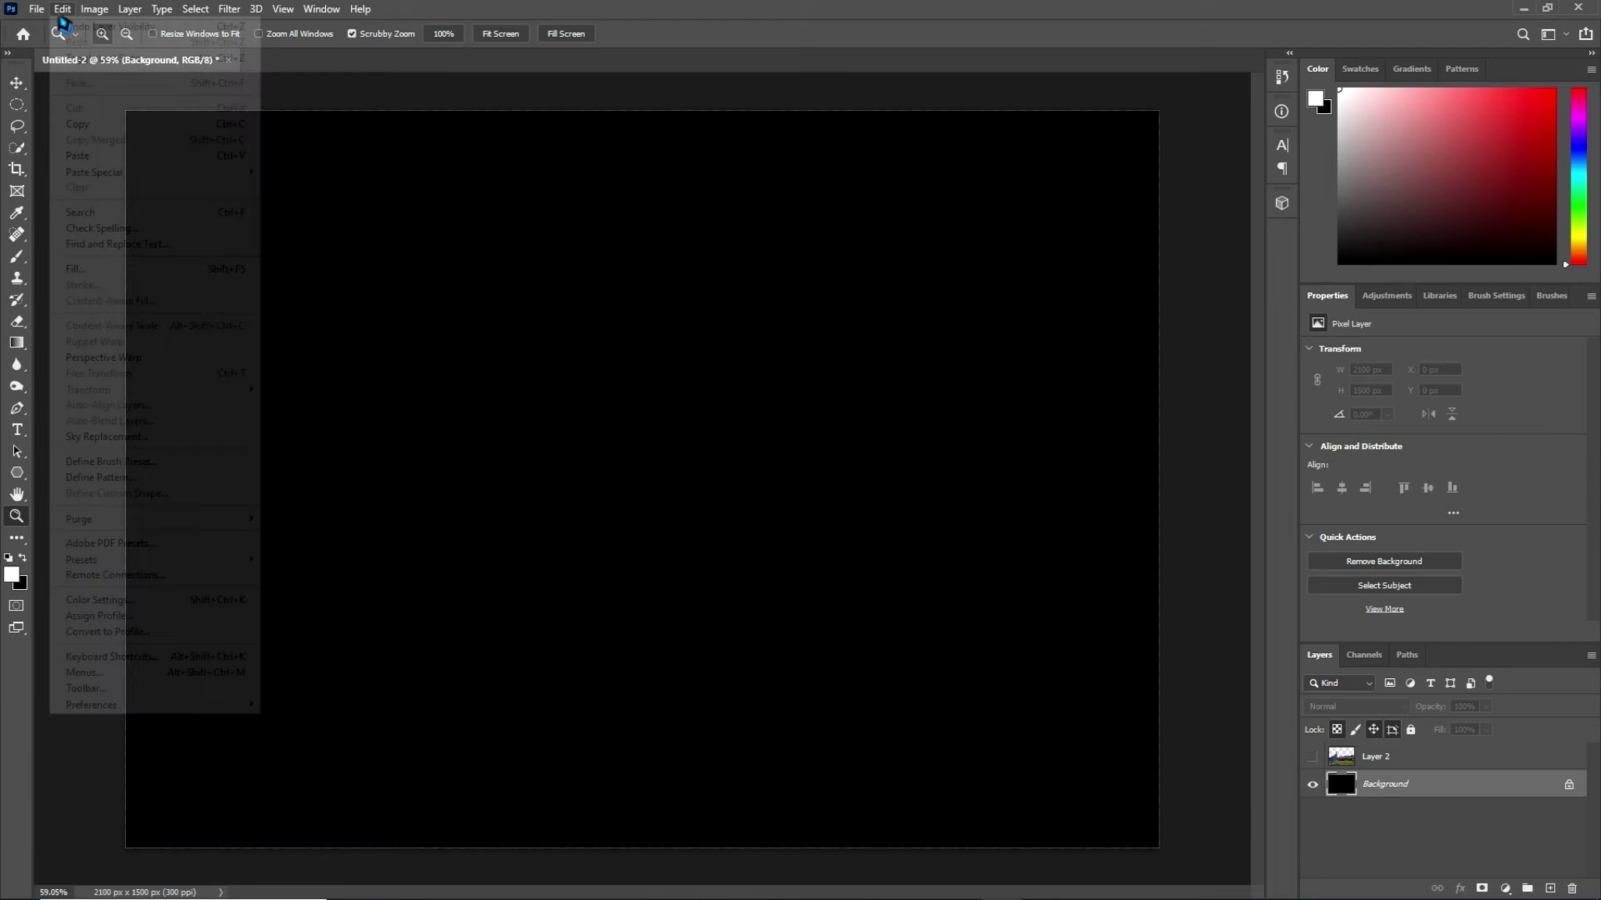
{"action": "key", "text": "Escape"}
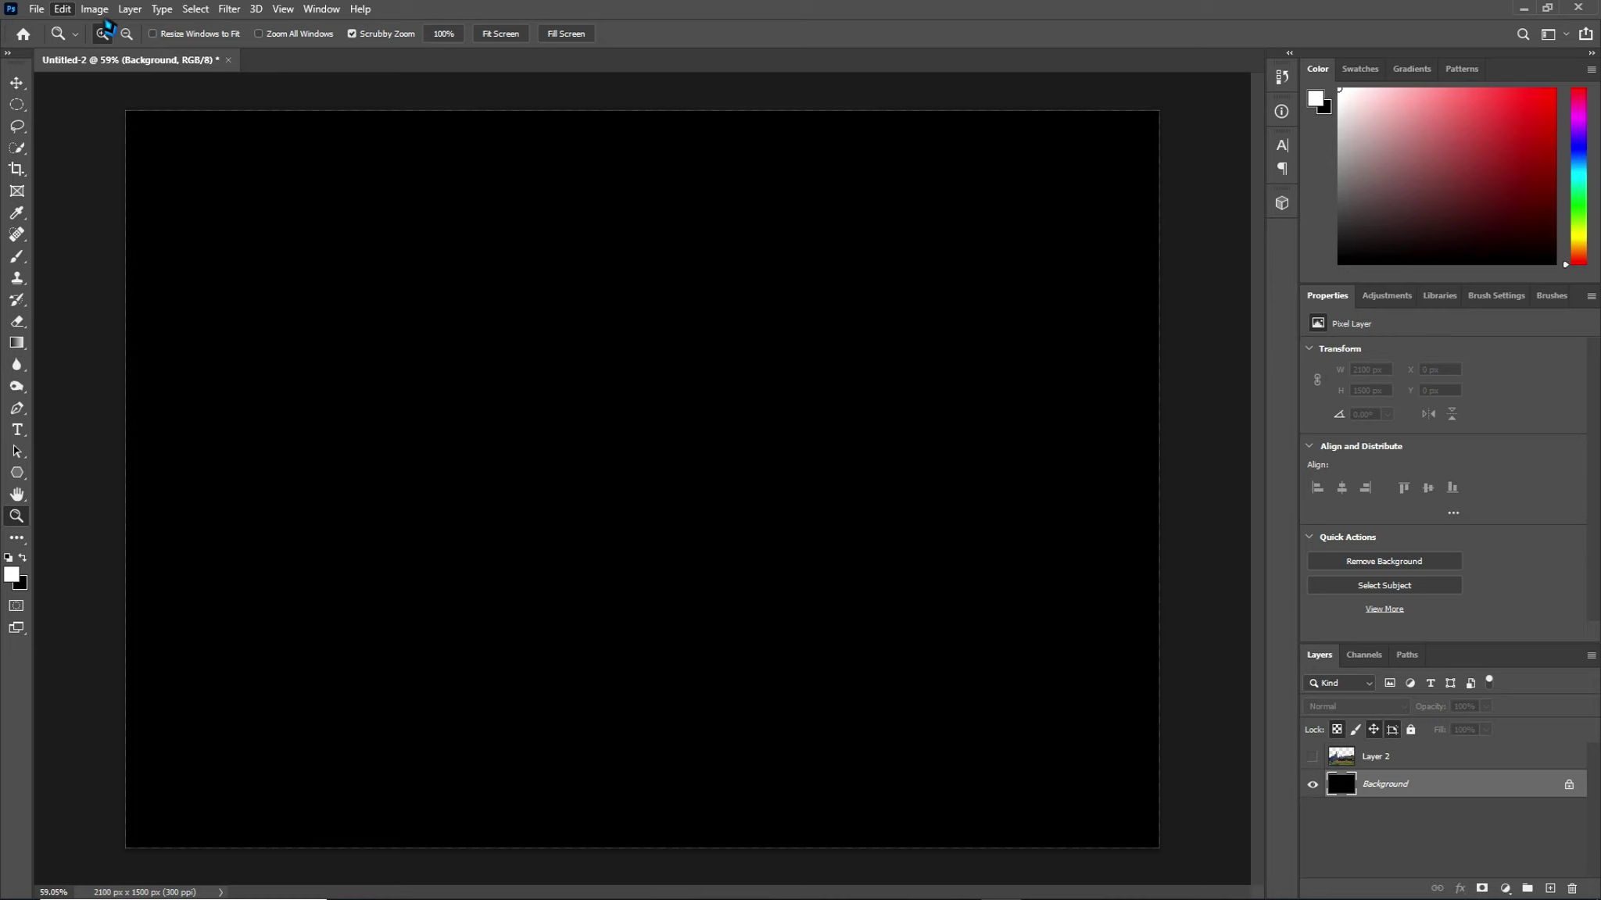
{"action": "left_click", "coordinate": [229, 10]}
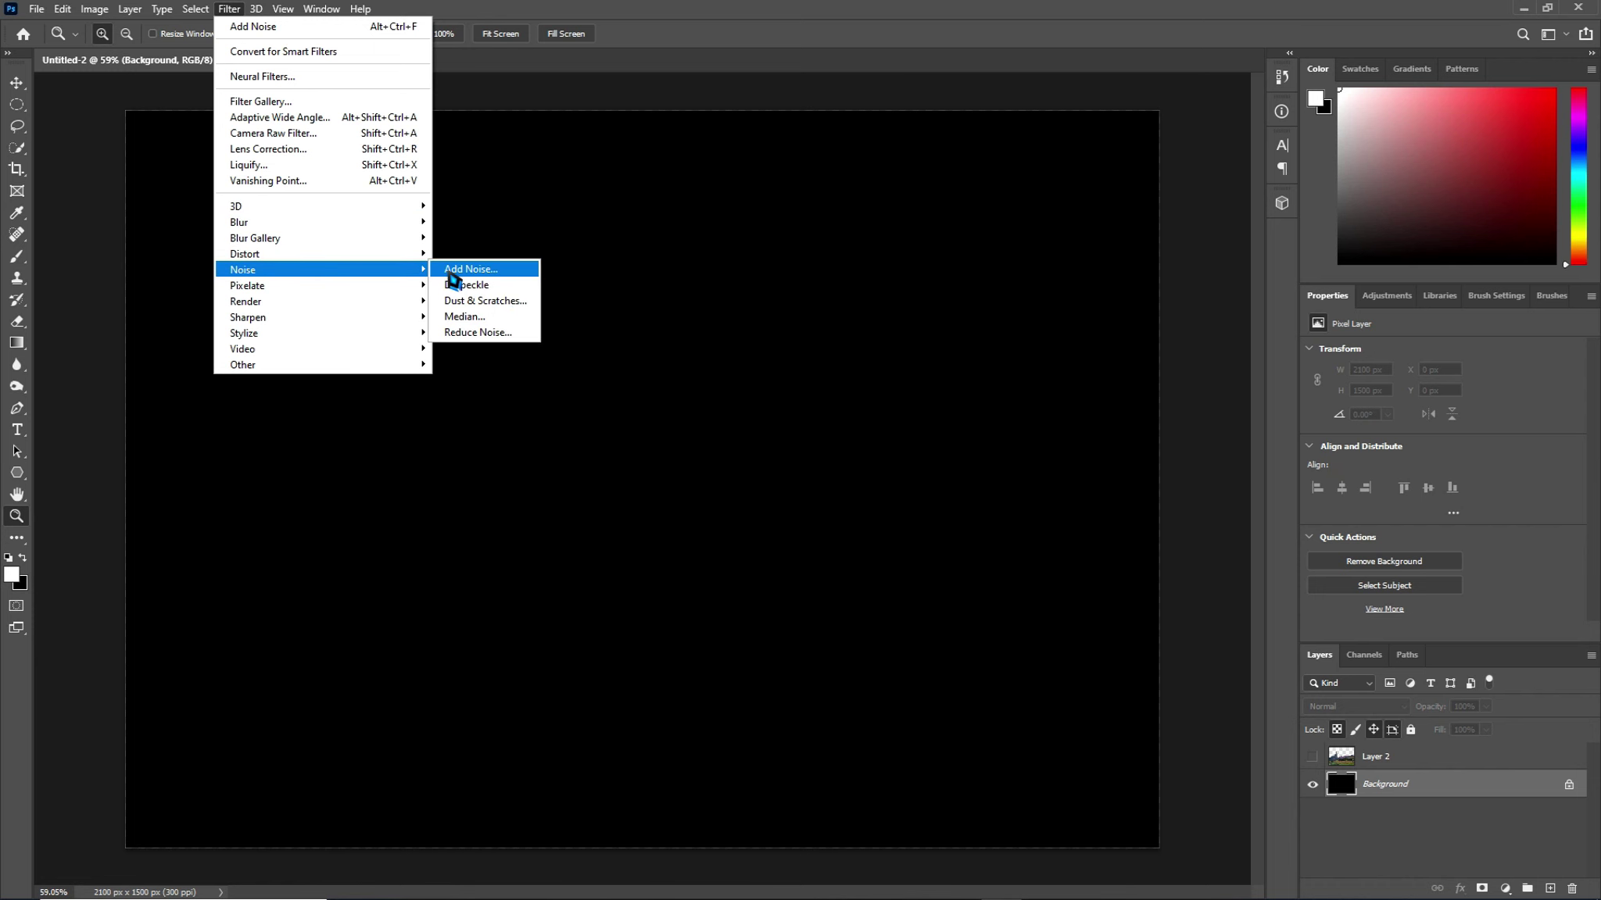
Add Gaussian monochromatic noise at 400% amount to the black Background layer
{"action": "mouse_move", "coordinate": [243, 271]}
{"action": "left_click", "coordinate": [444, 271]}
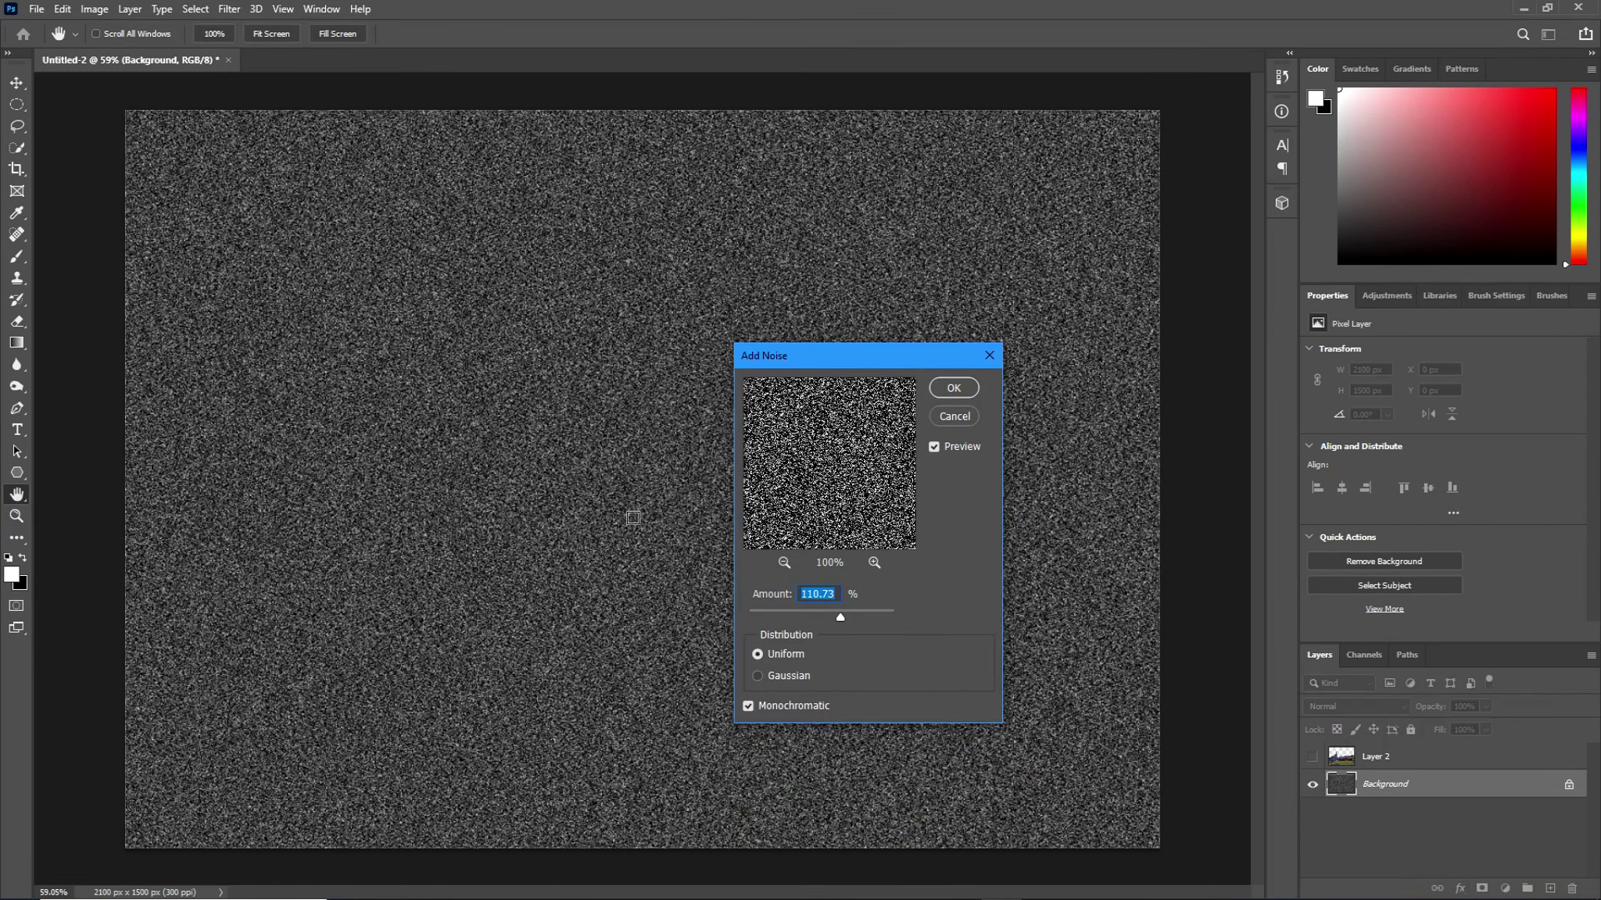
{"action": "left_click", "coordinate": [773, 677]}
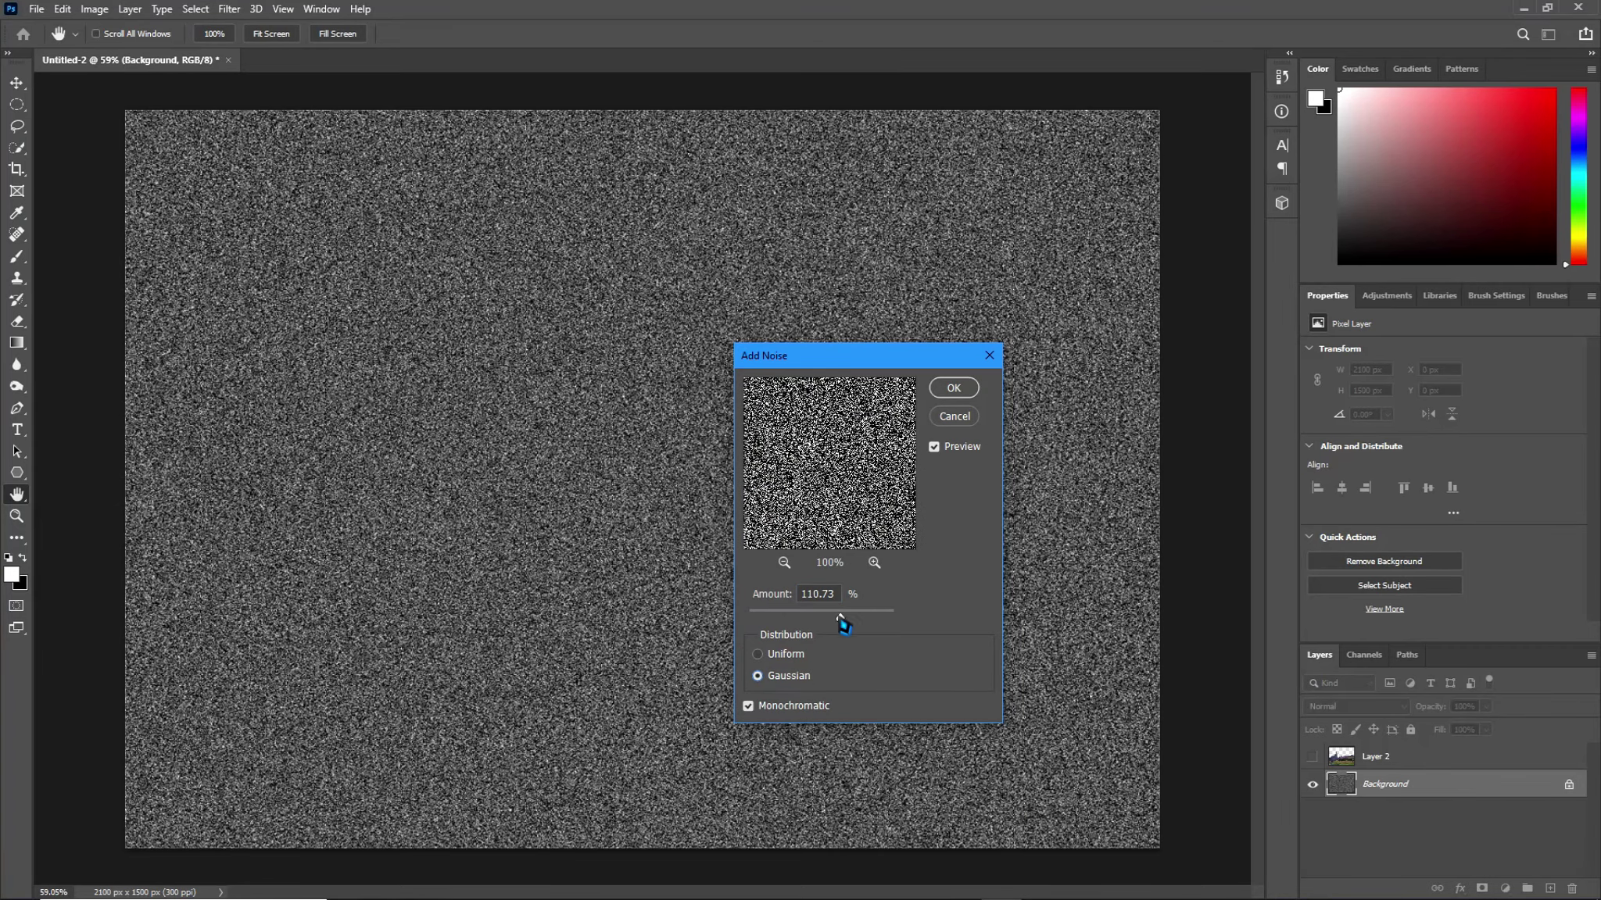
{"action": "left_click_drag", "start_coordinate": [841, 620], "coordinate": [922, 629]}
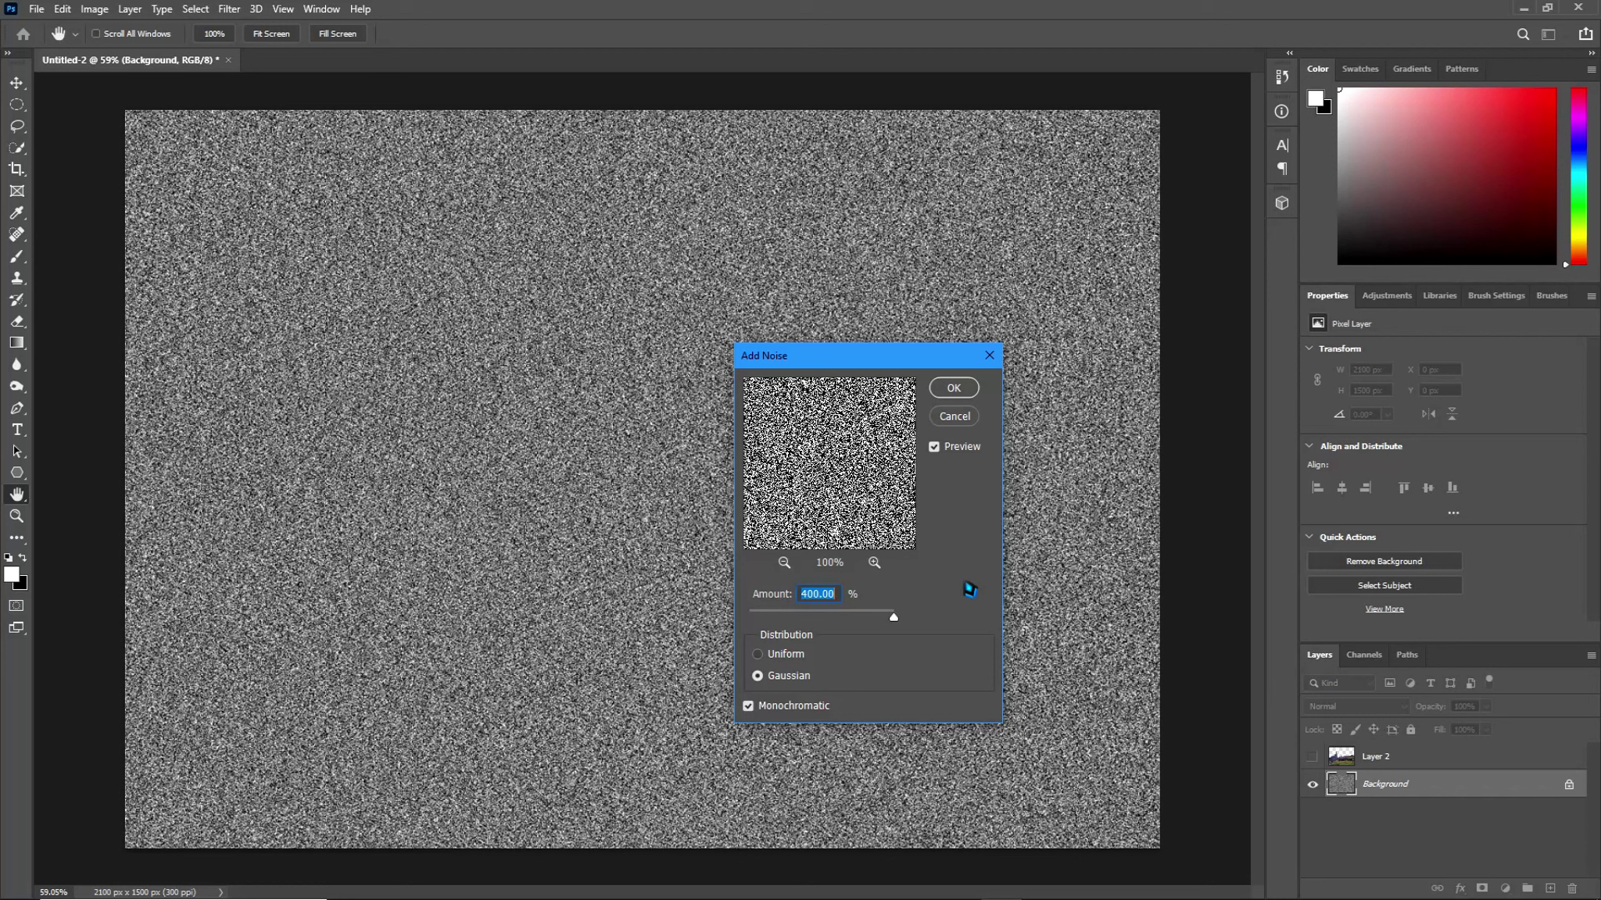
{"action": "left_click", "coordinate": [961, 399]}
{"action": "key", "text": "z"}
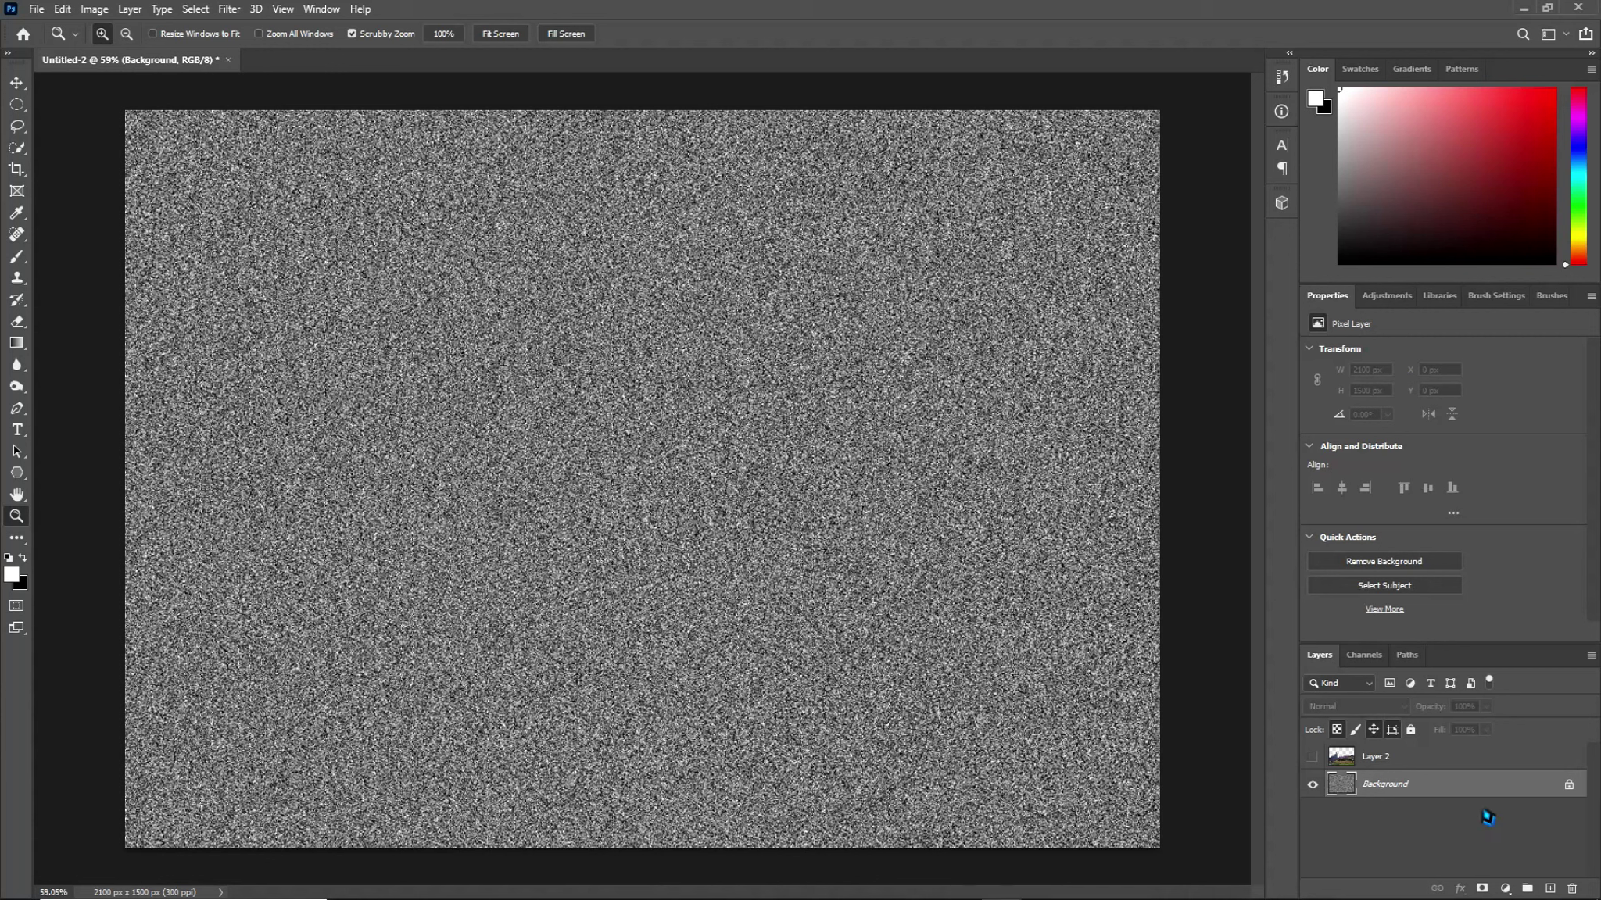
Duplicate the noise layer as a hidden Background copy, keeping the original Background selected
{"action": "key", "text": "ctrl+j"}
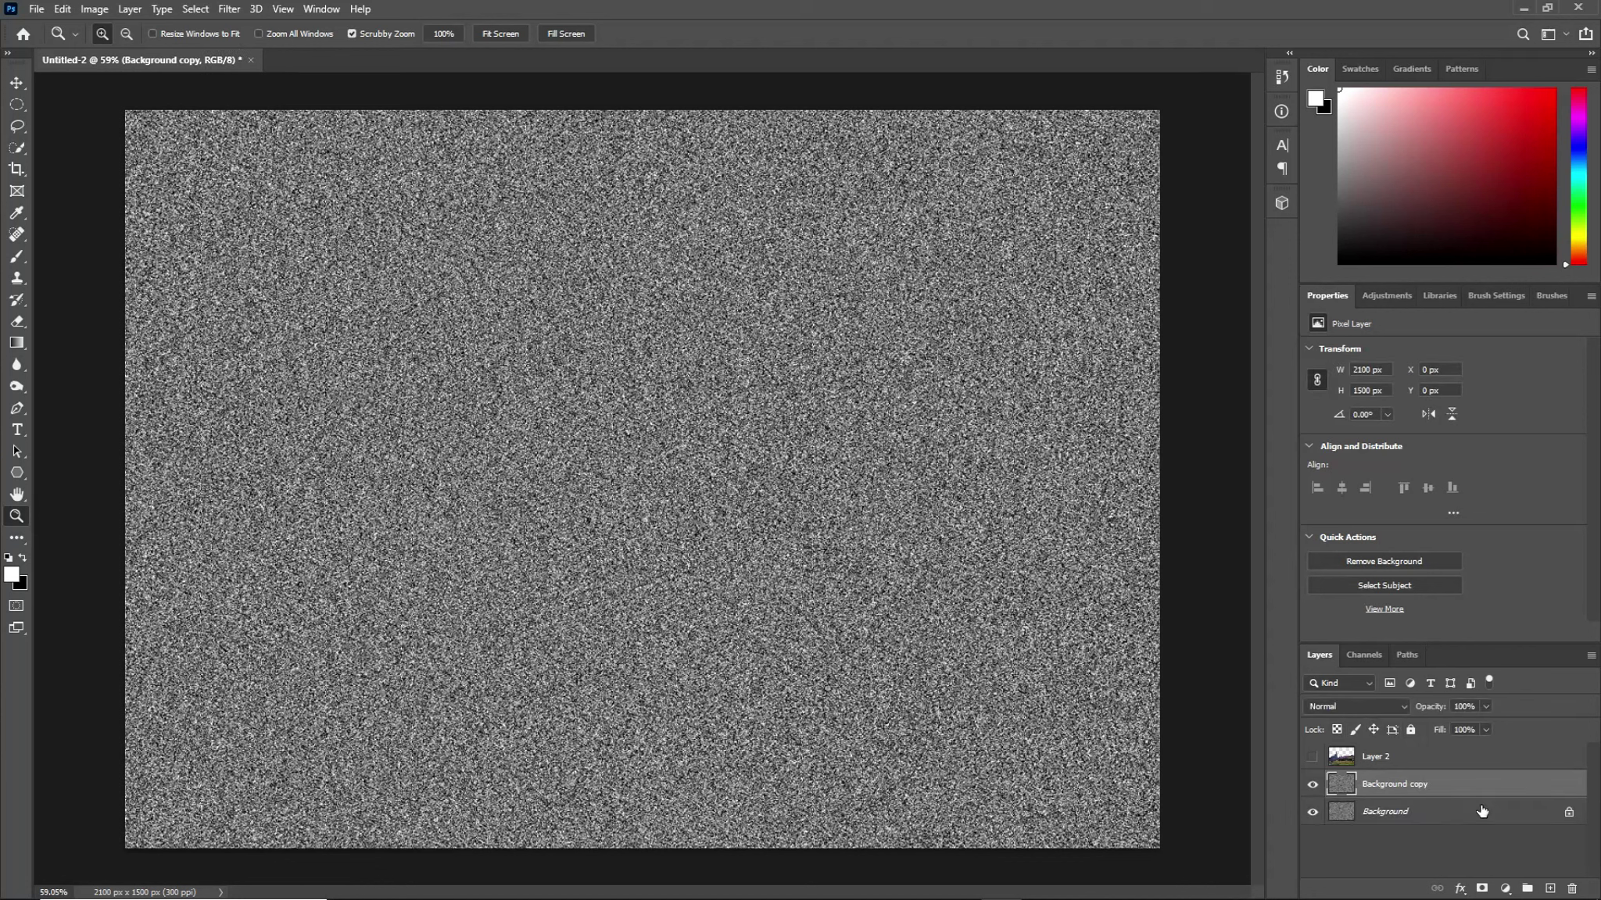
{"action": "left_click", "coordinate": [1313, 786]}
{"action": "left_click", "coordinate": [1438, 824]}
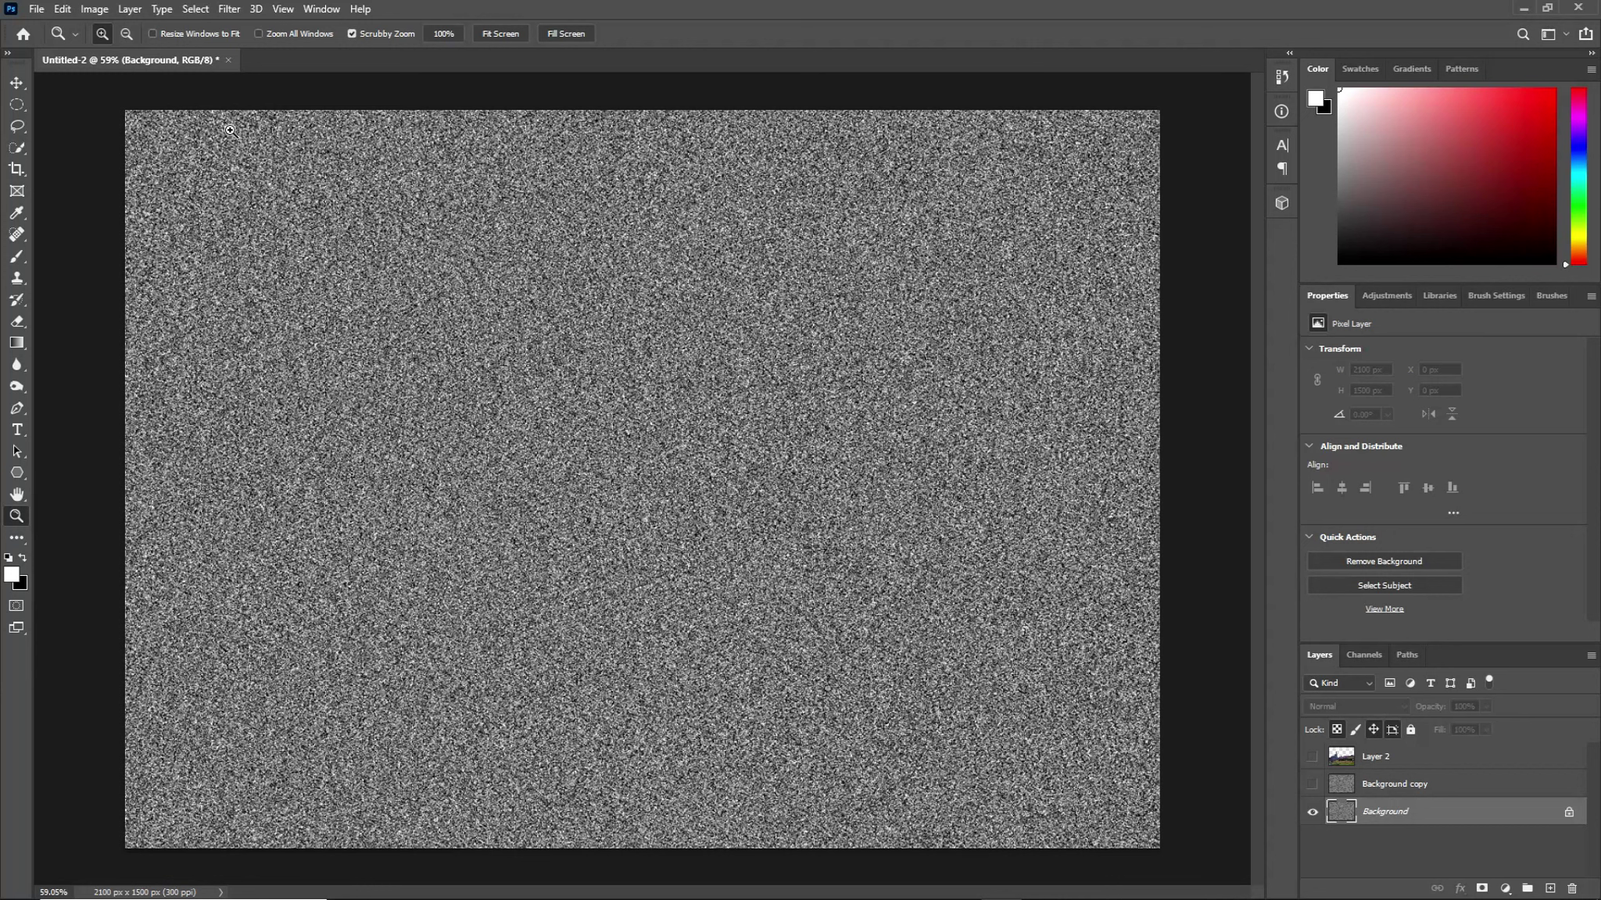
{"action": "left_click", "coordinate": [228, 10]}
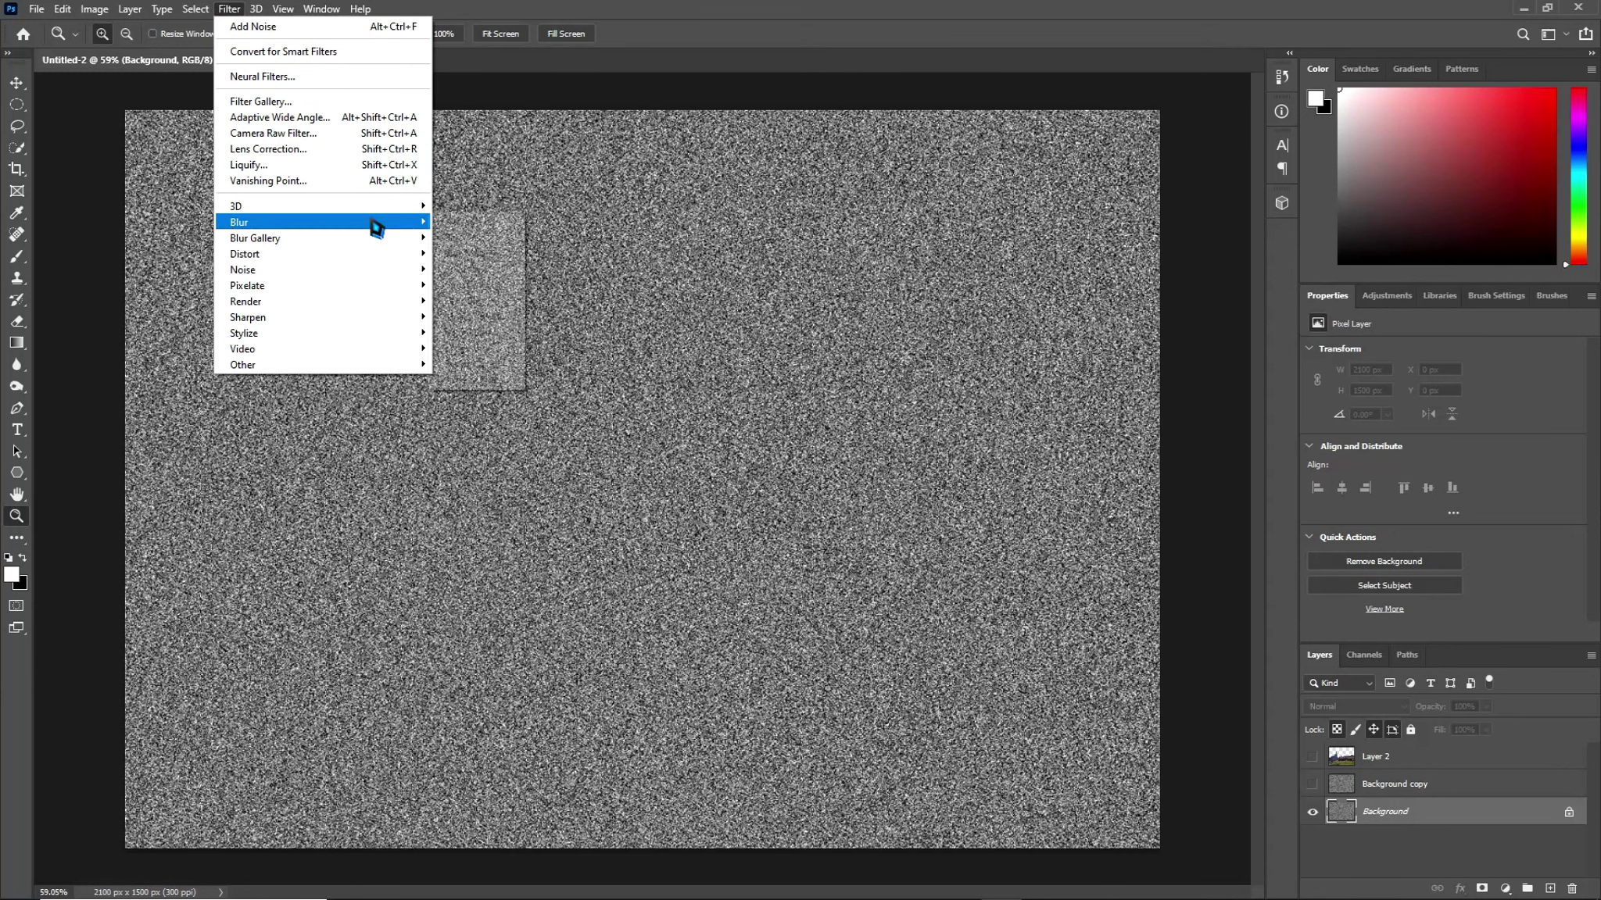
{"action": "mouse_move", "coordinate": [239, 222]}
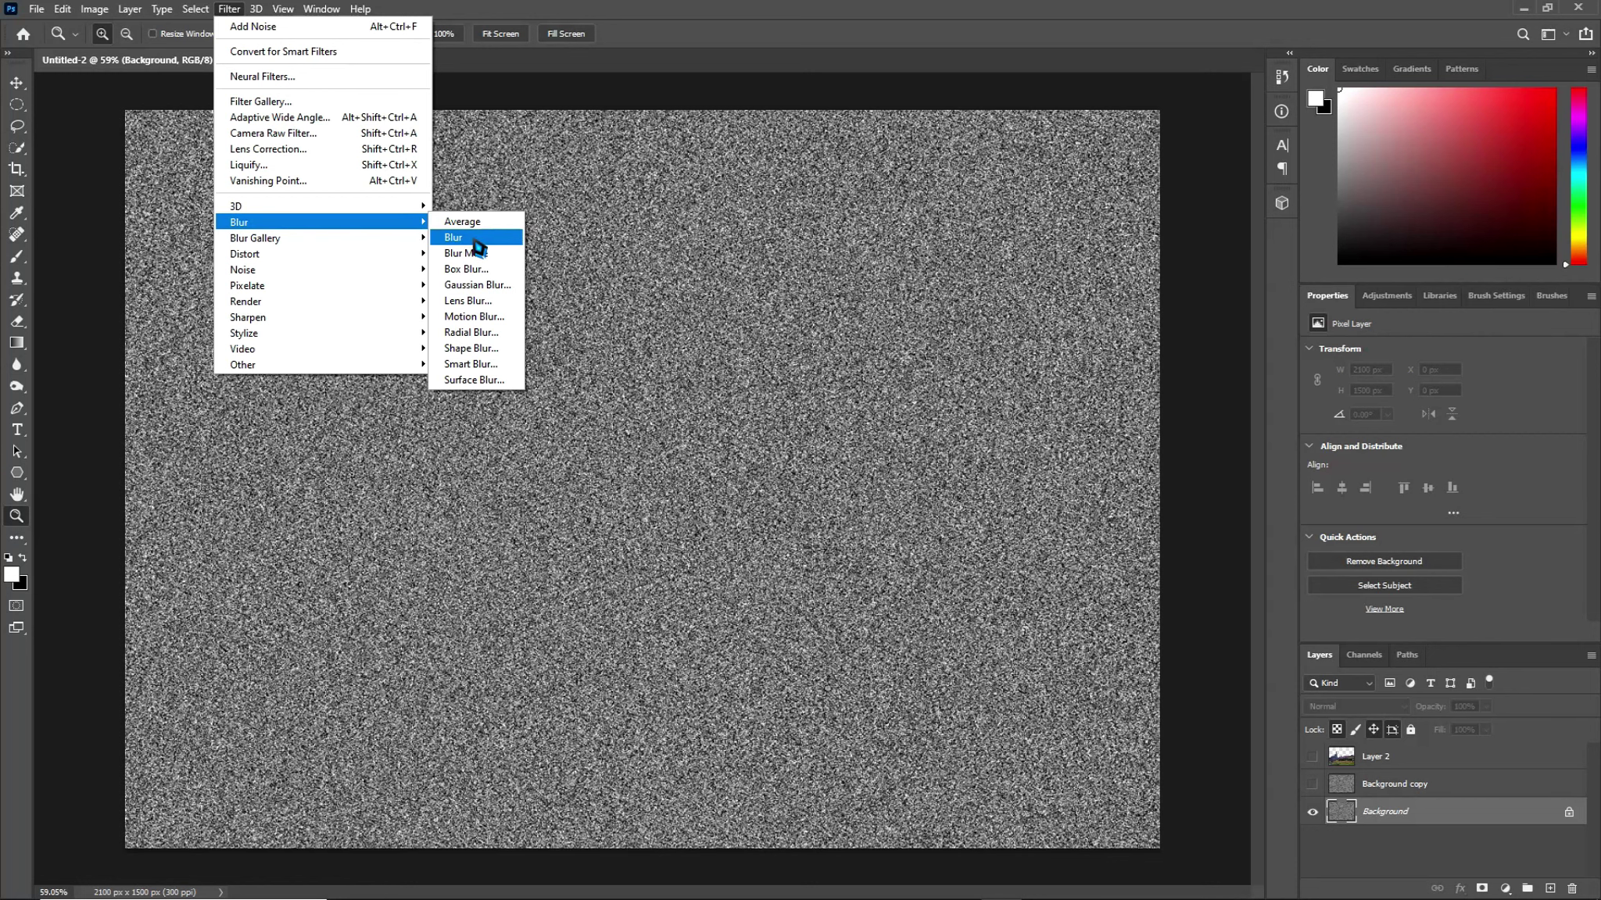
Apply a Gaussian Blur with a 0.5-pixel radius to the Background noise
{"action": "left_click", "coordinate": [488, 286]}
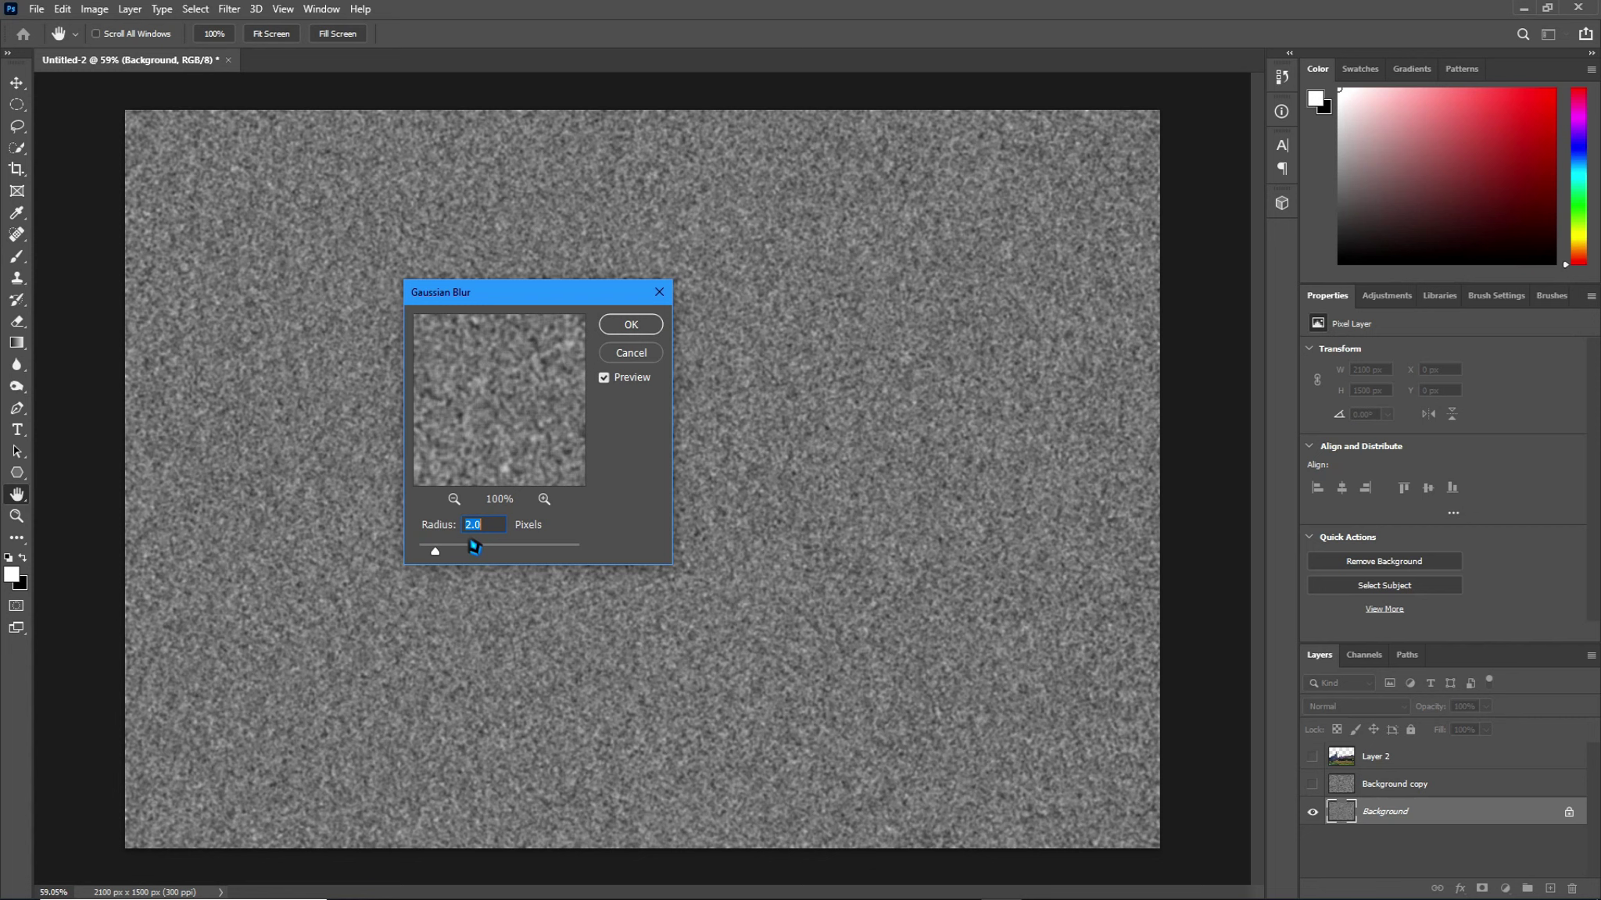
{"action": "type", "text": "0.5"}
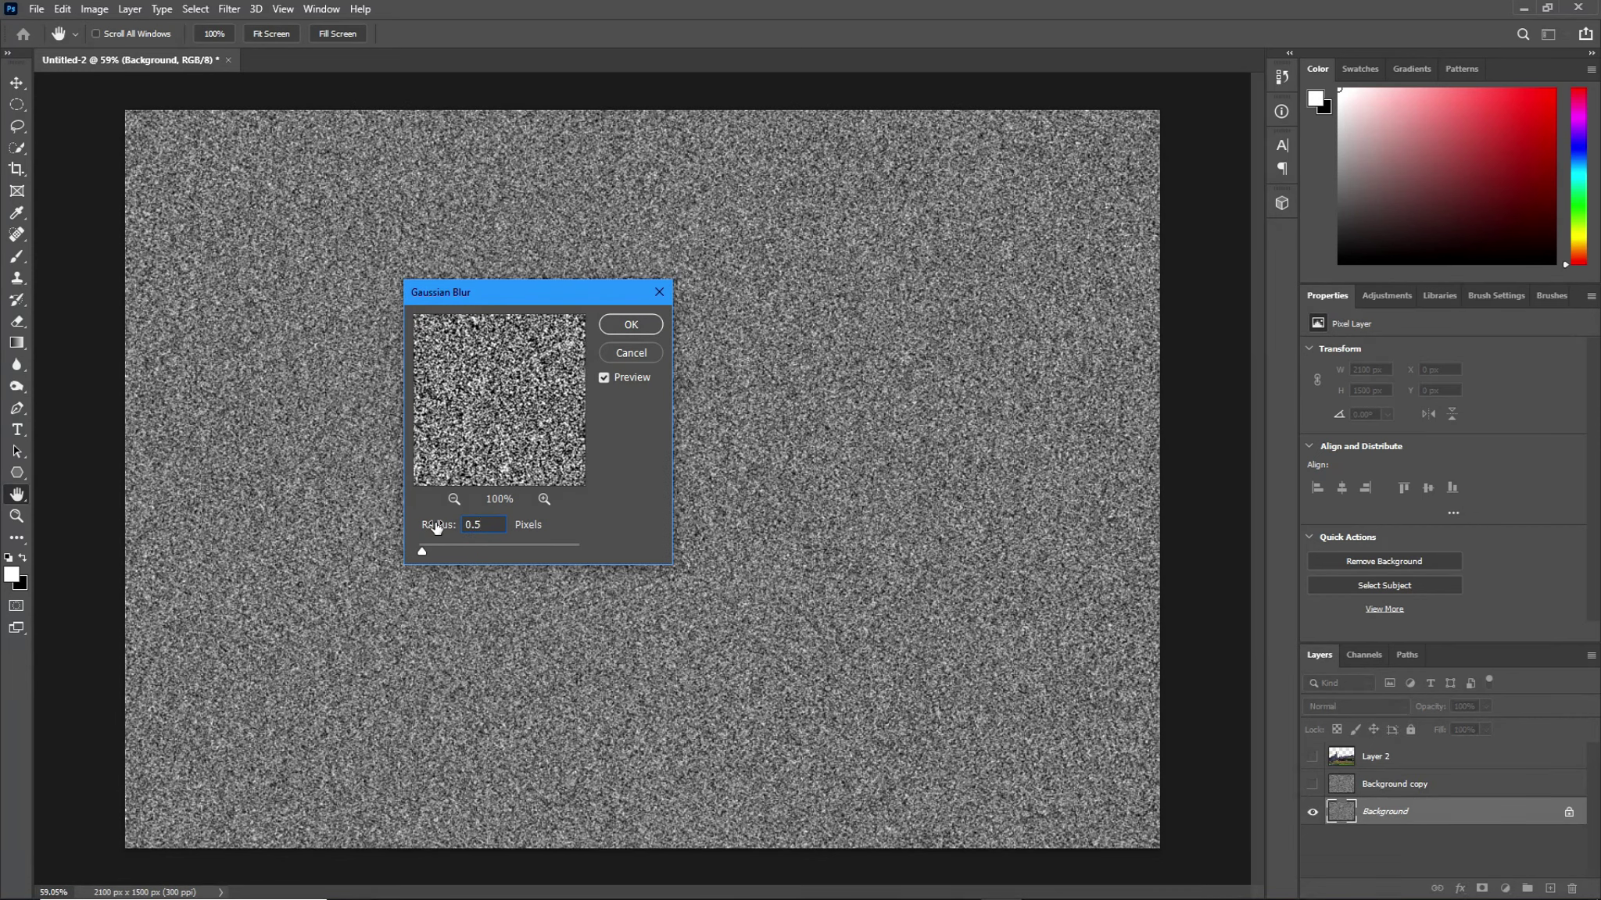
{"action": "left_click", "coordinate": [618, 328]}
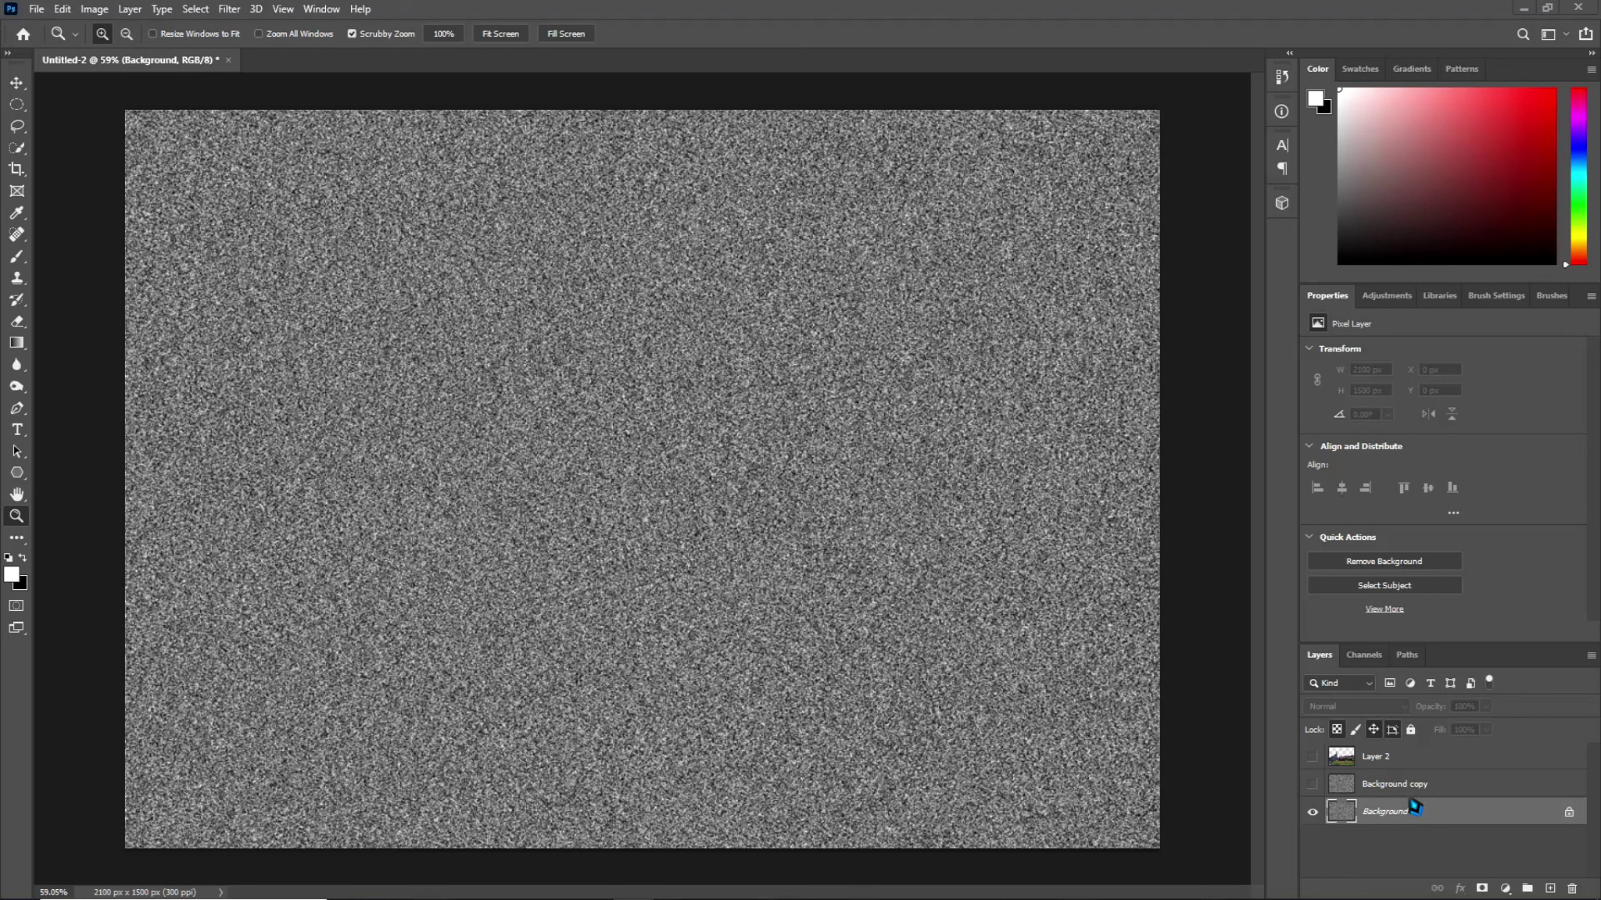
{"action": "left_click", "coordinate": [226, 11]}
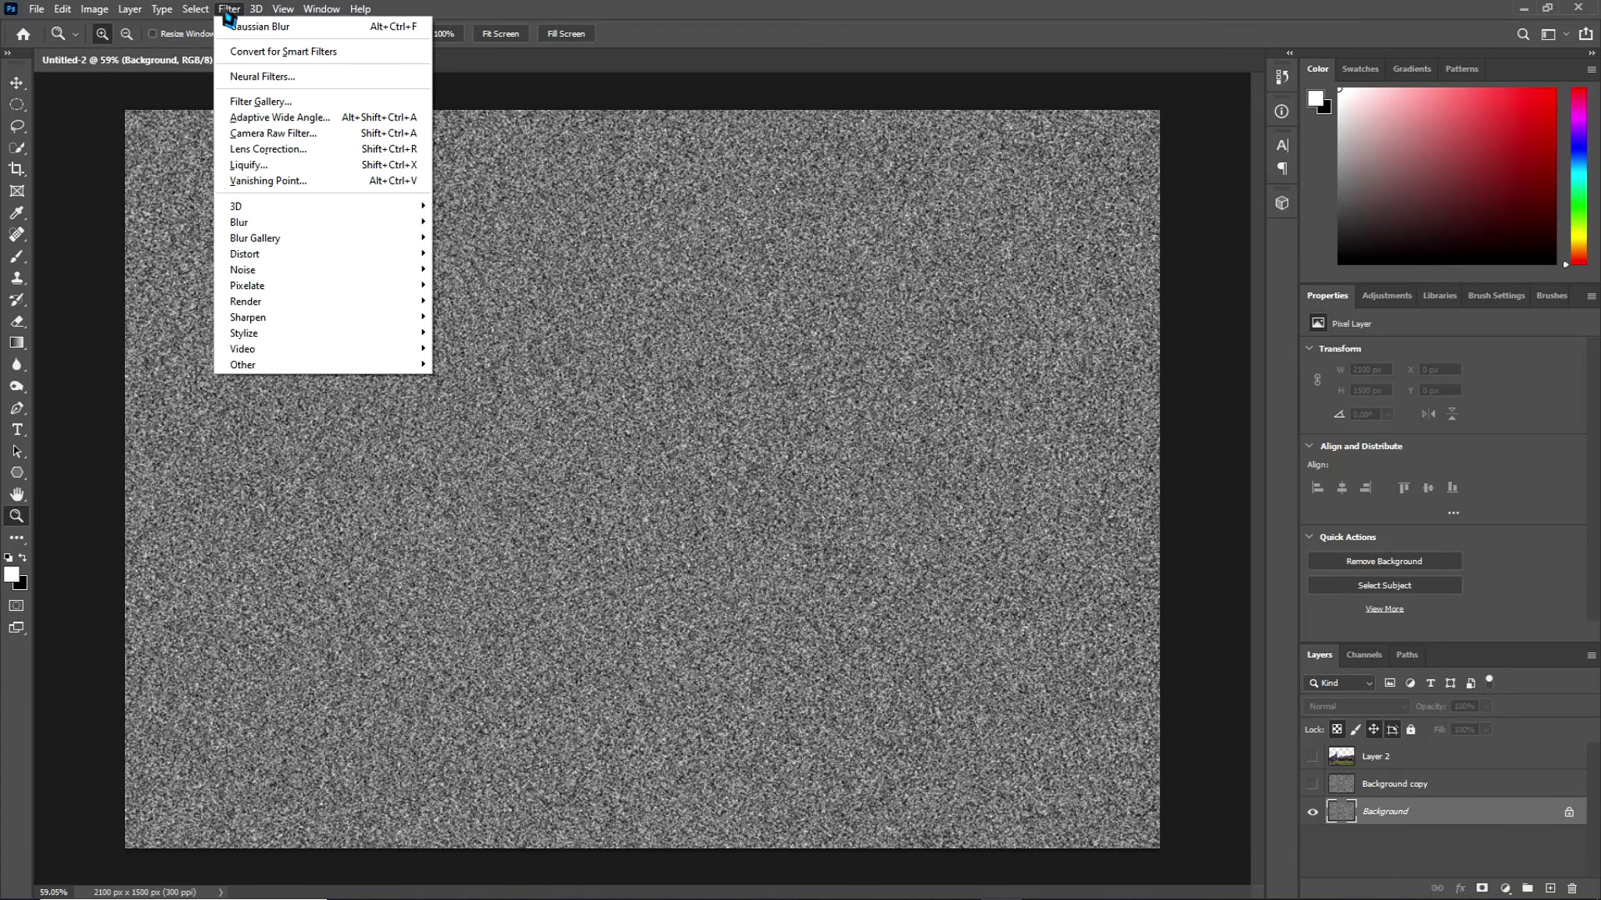
Apply another 0.5-pixel Gaussian Blur to the grey noise on Background
{"action": "left_click", "coordinate": [1416, 812]}
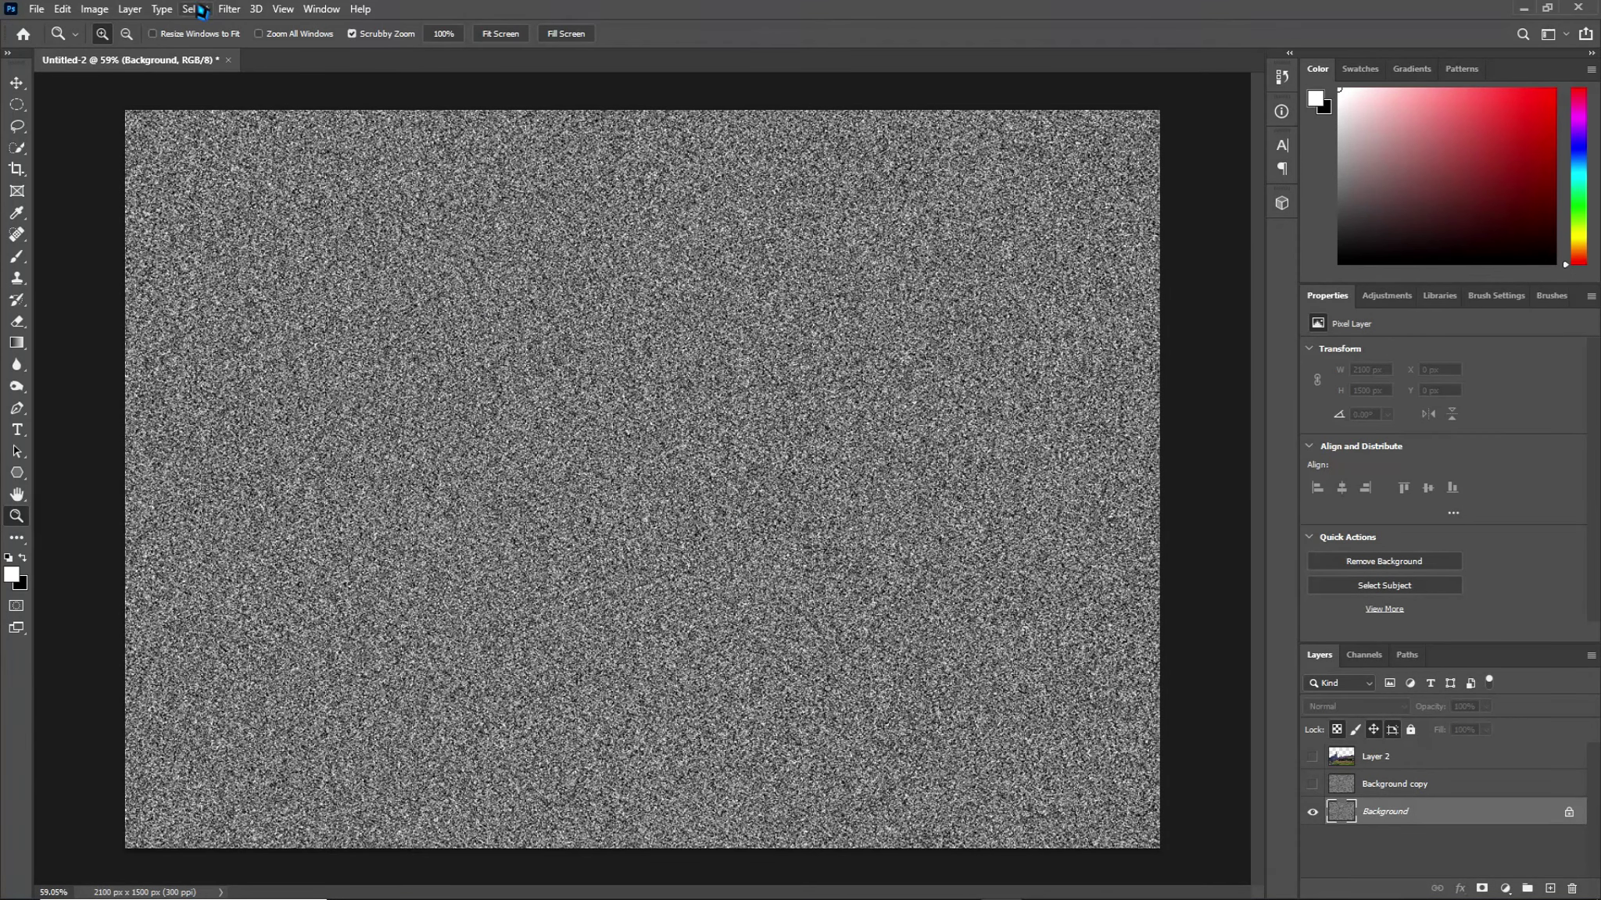
{"action": "left_click", "coordinate": [229, 9]}
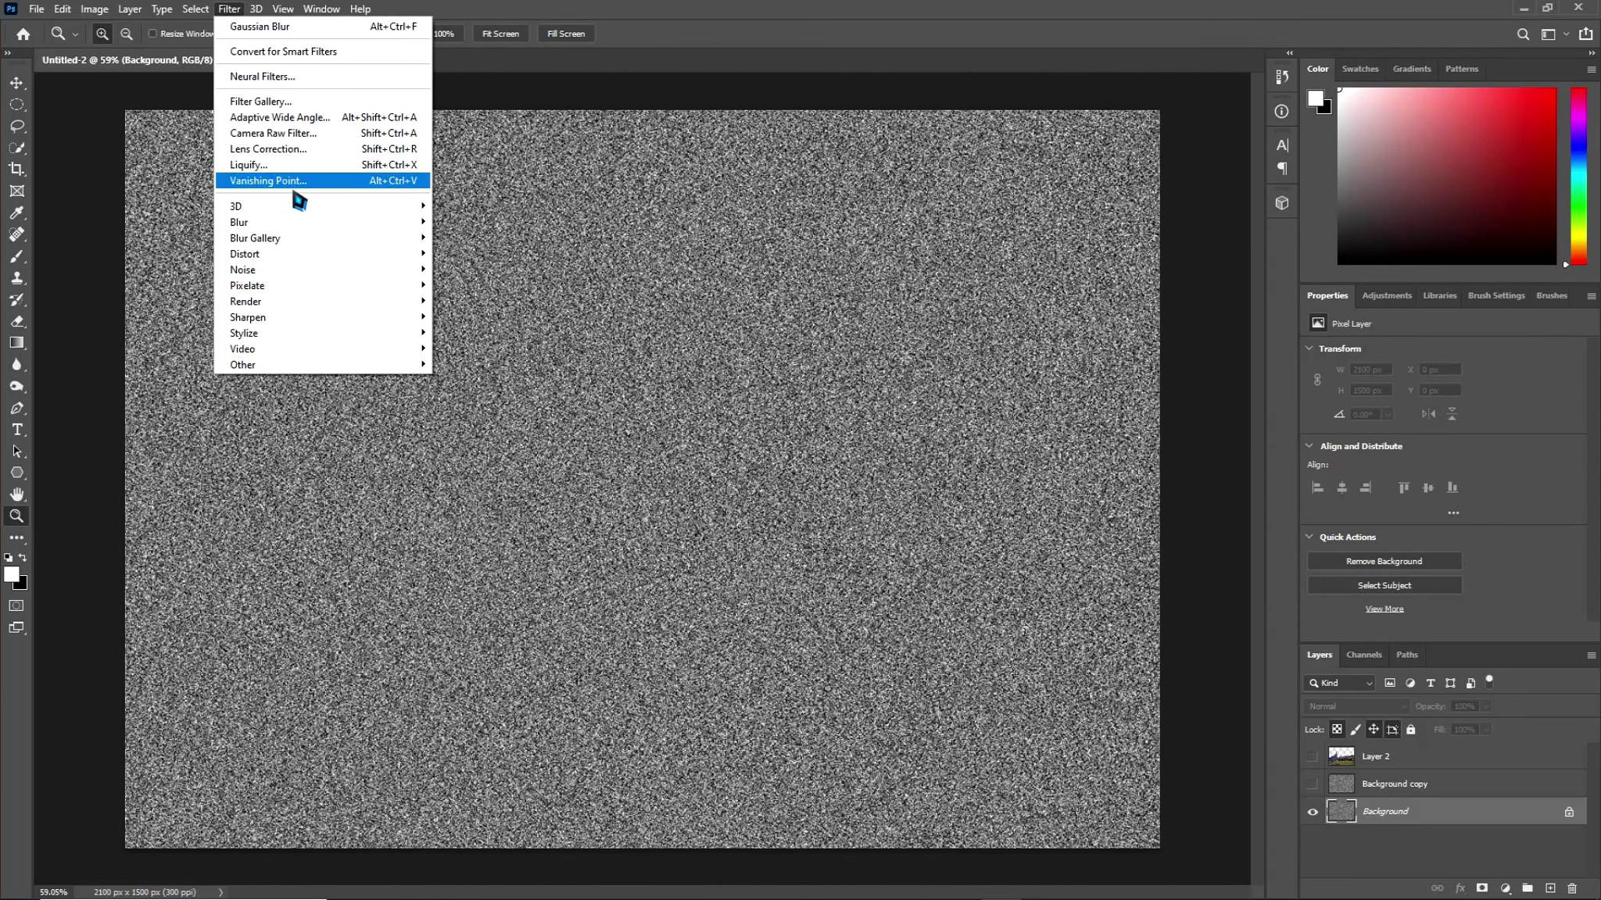
{"action": "mouse_move", "coordinate": [320, 222]}
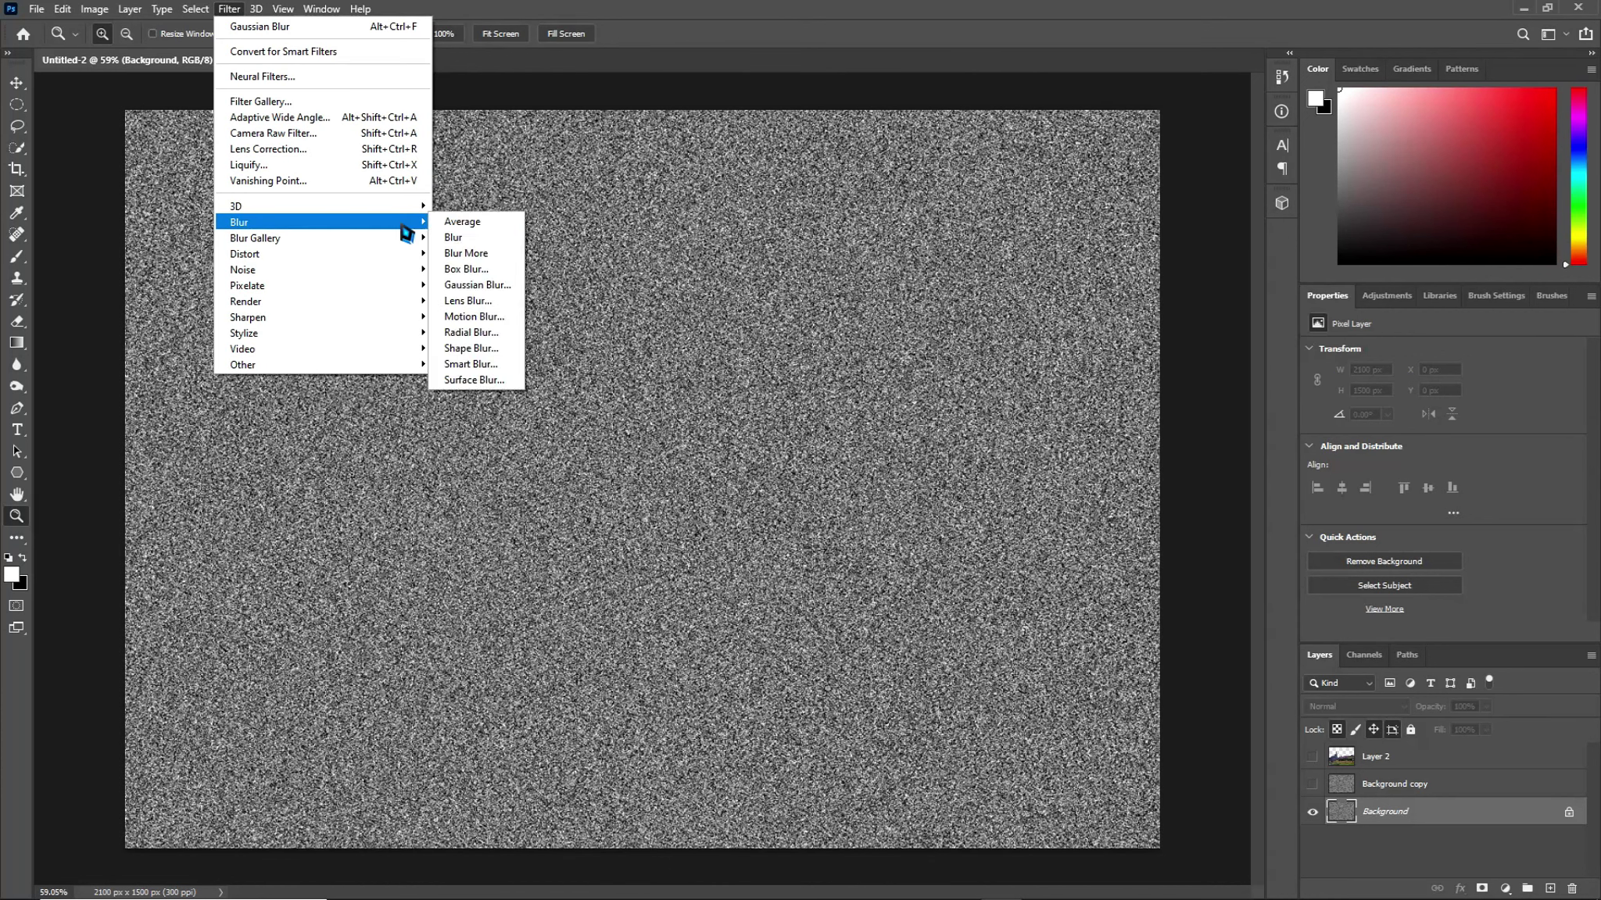
{"action": "left_click", "coordinate": [501, 286]}
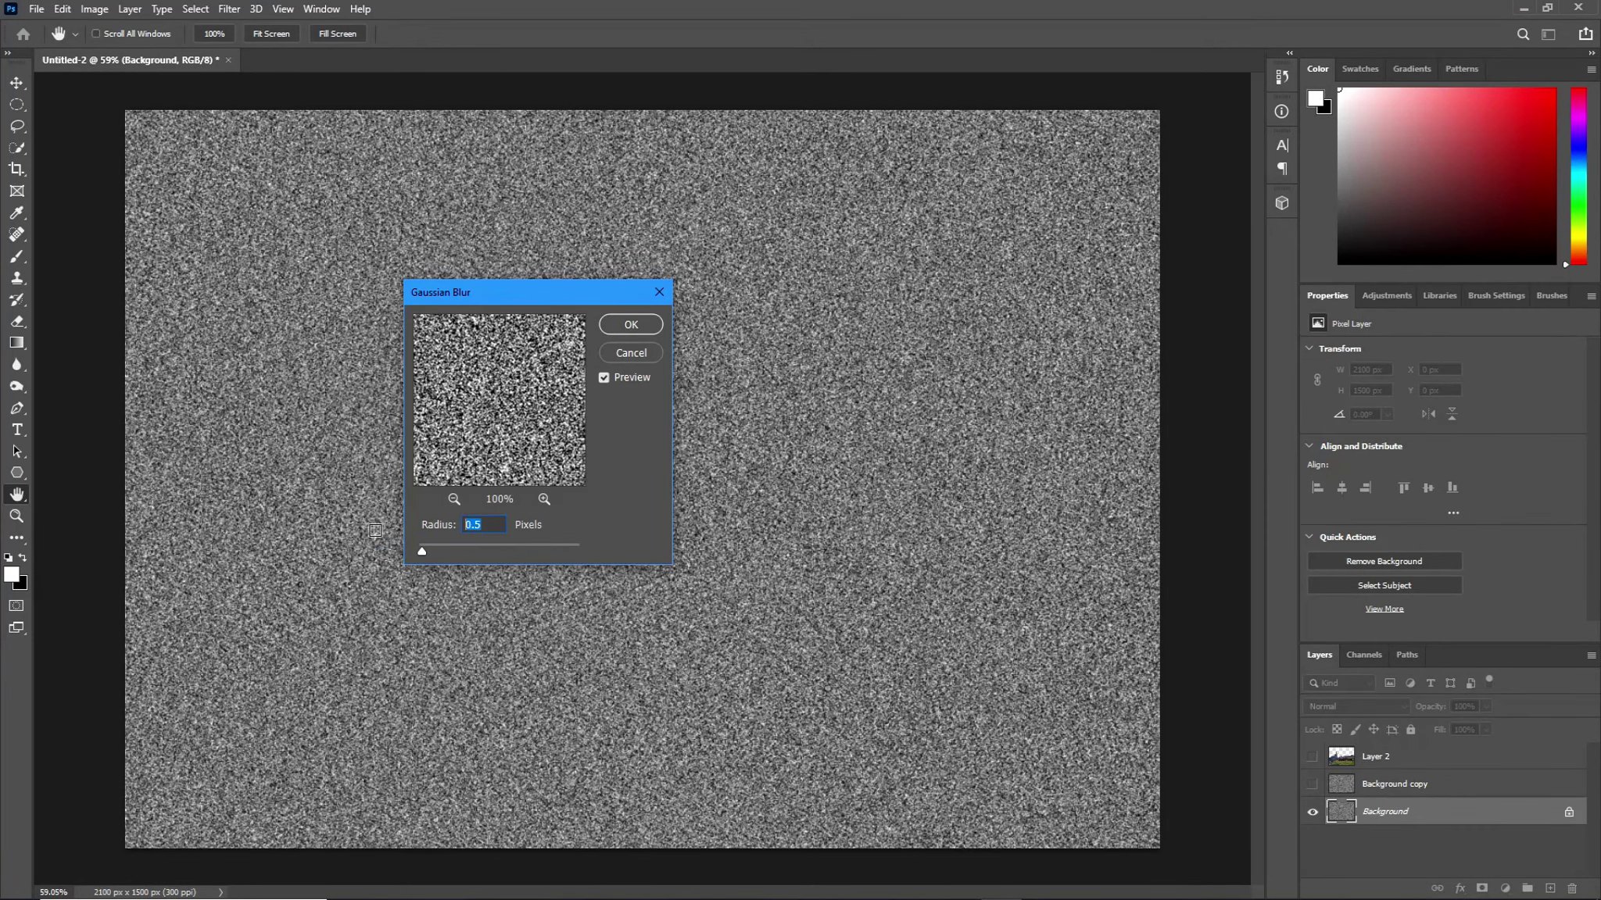
{"action": "type", "text": ".5"}
{"action": "left_click", "coordinate": [638, 327]}
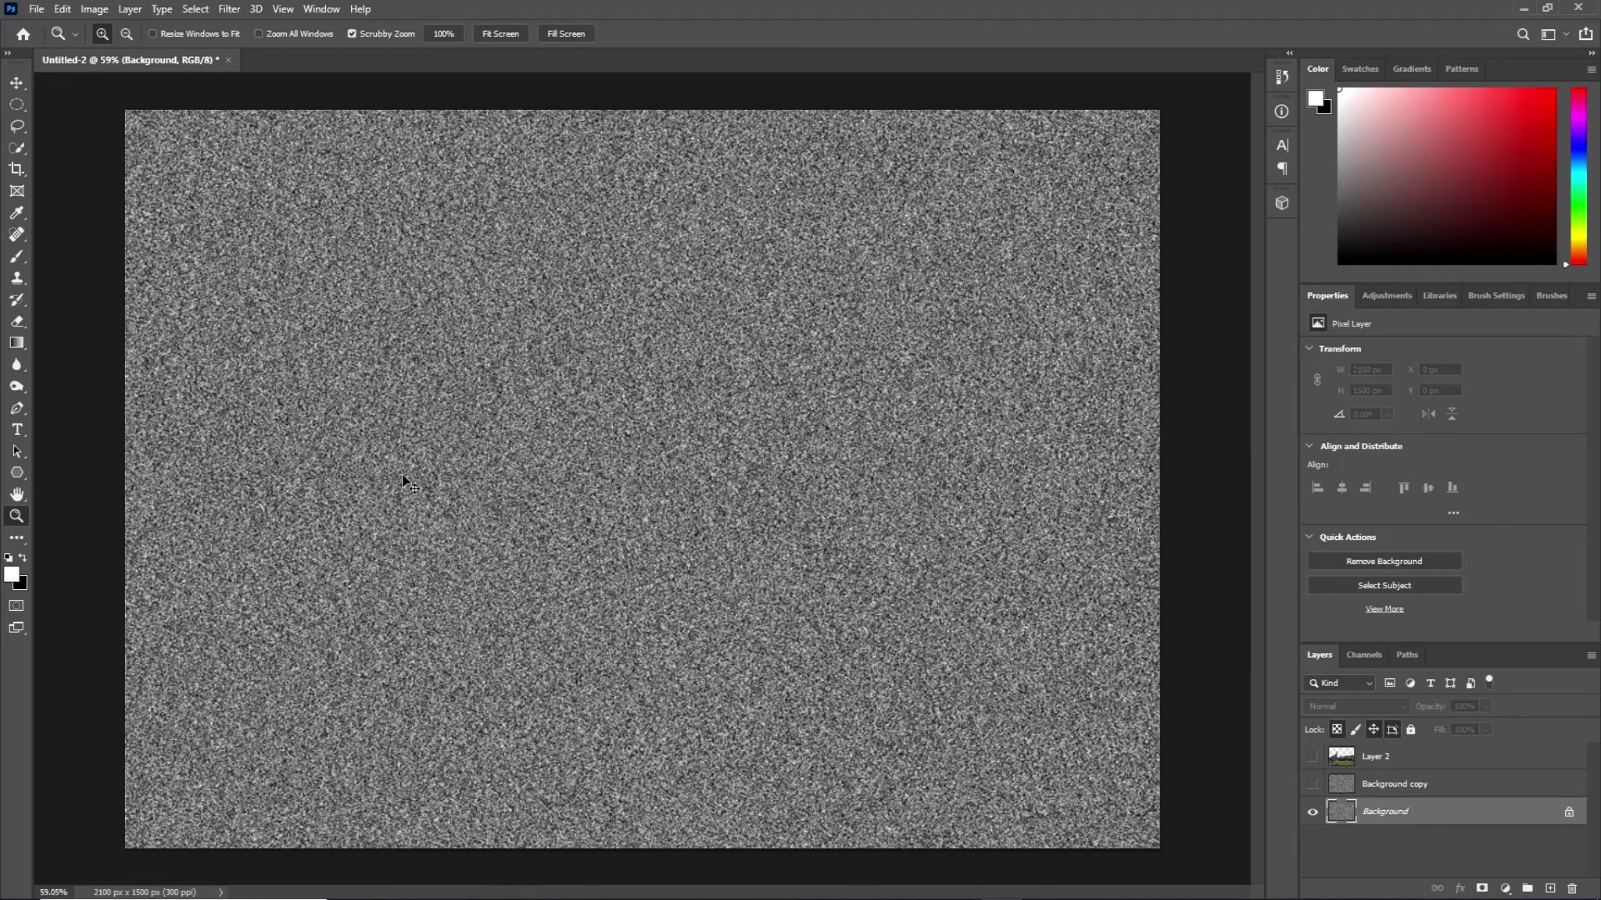
Apply Levels to Background with black input 150 and gamma 0.42, leaving sparse white specks
{"action": "key", "text": "ctrl+l"}
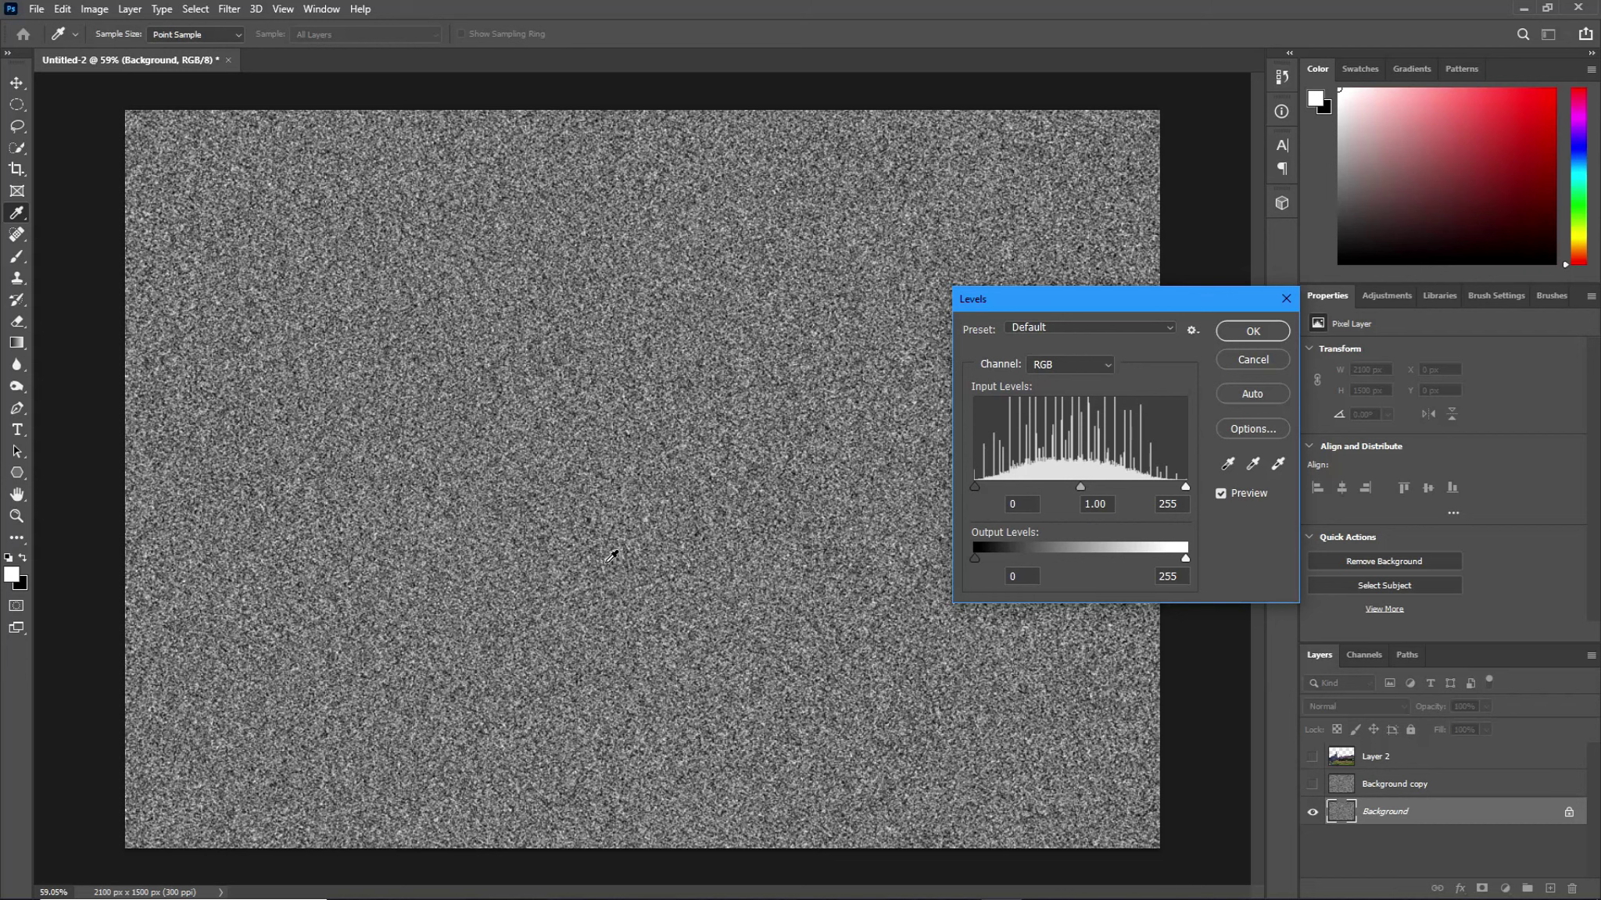
{"action": "left_click", "coordinate": [1027, 507]}
{"action": "left_click_drag", "start_coordinate": [1029, 509], "coordinate": [983, 516]}
{"action": "type", "text": "200"}
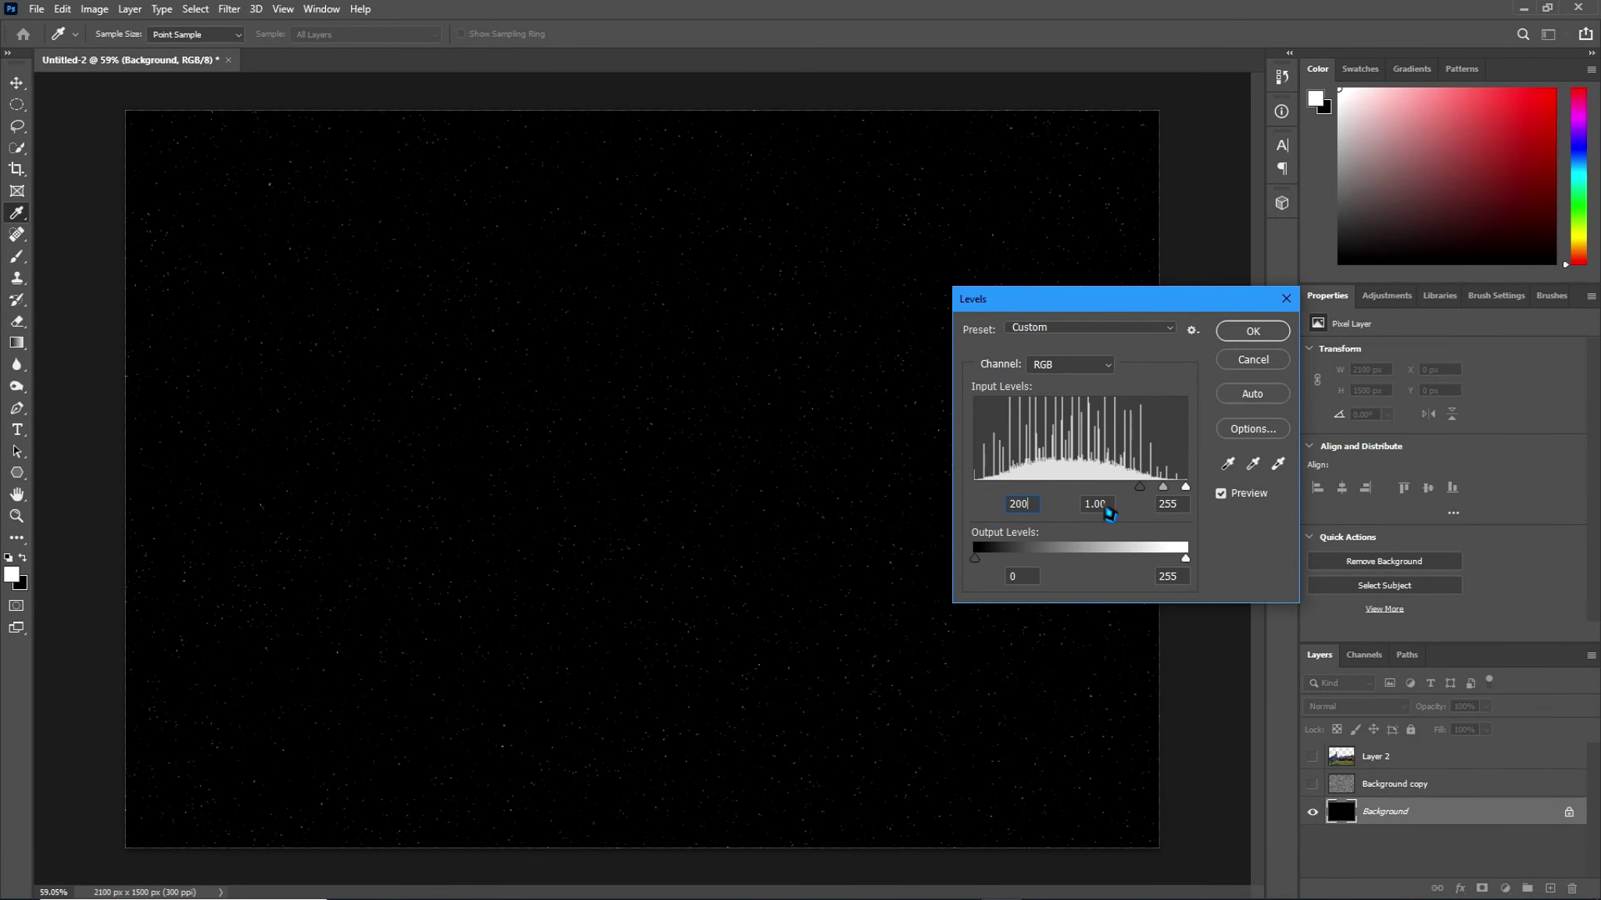
{"action": "left_click", "coordinate": [1105, 508]}
{"action": "type", "text": "."}
{"action": "type", "text": "42"}
{"action": "left_click", "coordinate": [1020, 505]}
{"action": "type", "text": "150"}
{"action": "left_click", "coordinate": [1253, 332]}
{"action": "key", "text": "z"}
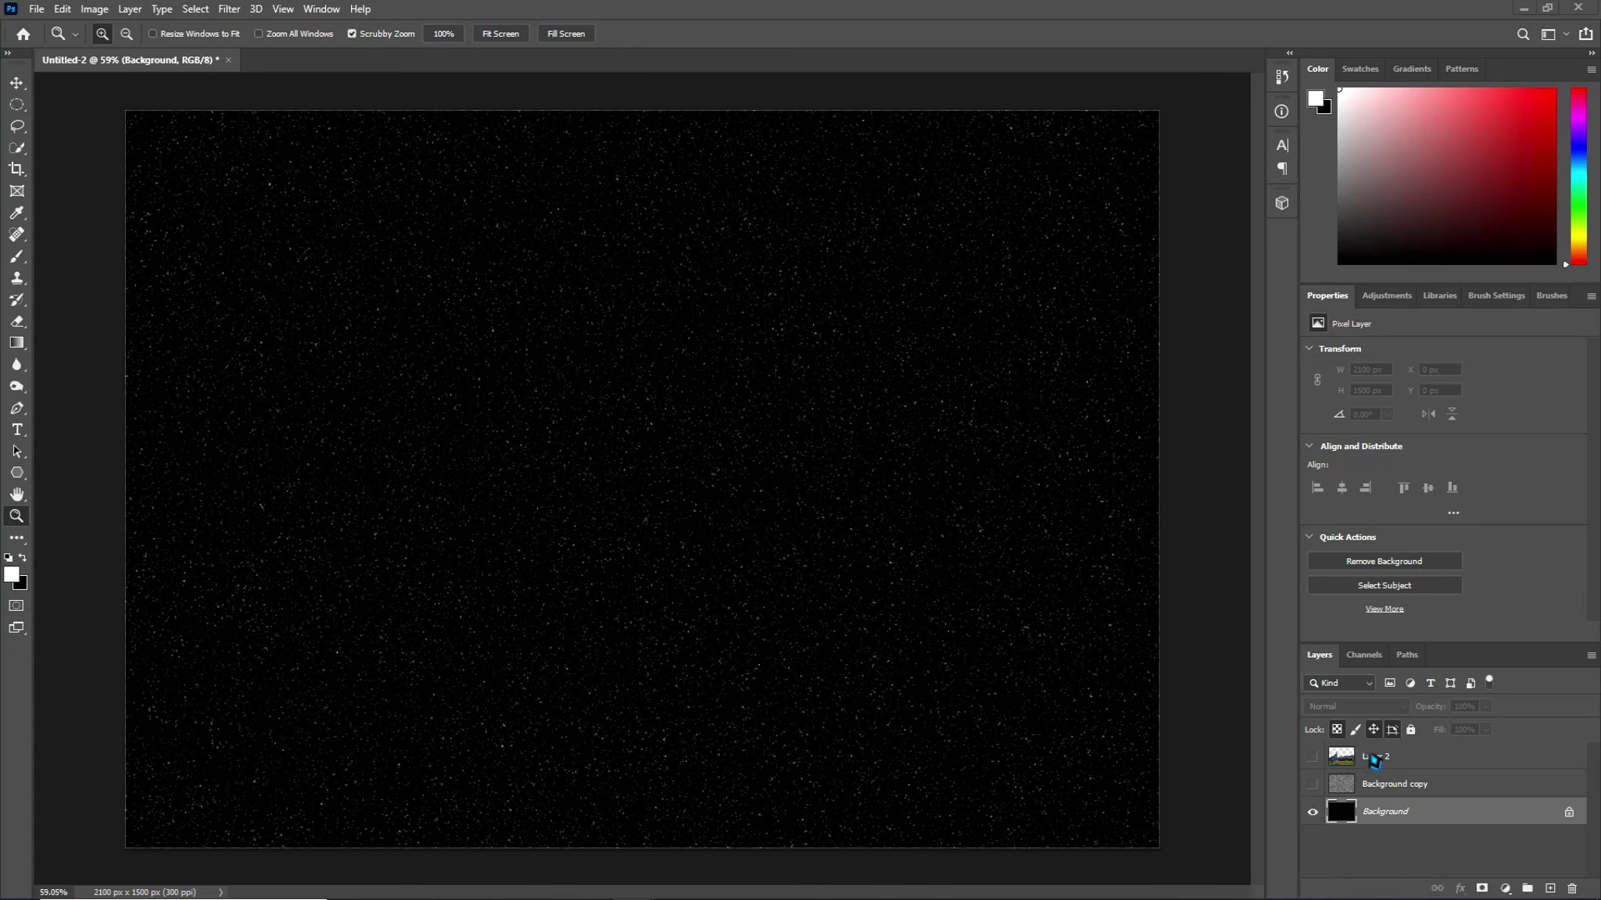
Select and show Background copy, then give it a 2-pixel Gaussian Blur
{"action": "left_click", "coordinate": [1369, 785]}
{"action": "left_click", "coordinate": [1314, 784]}
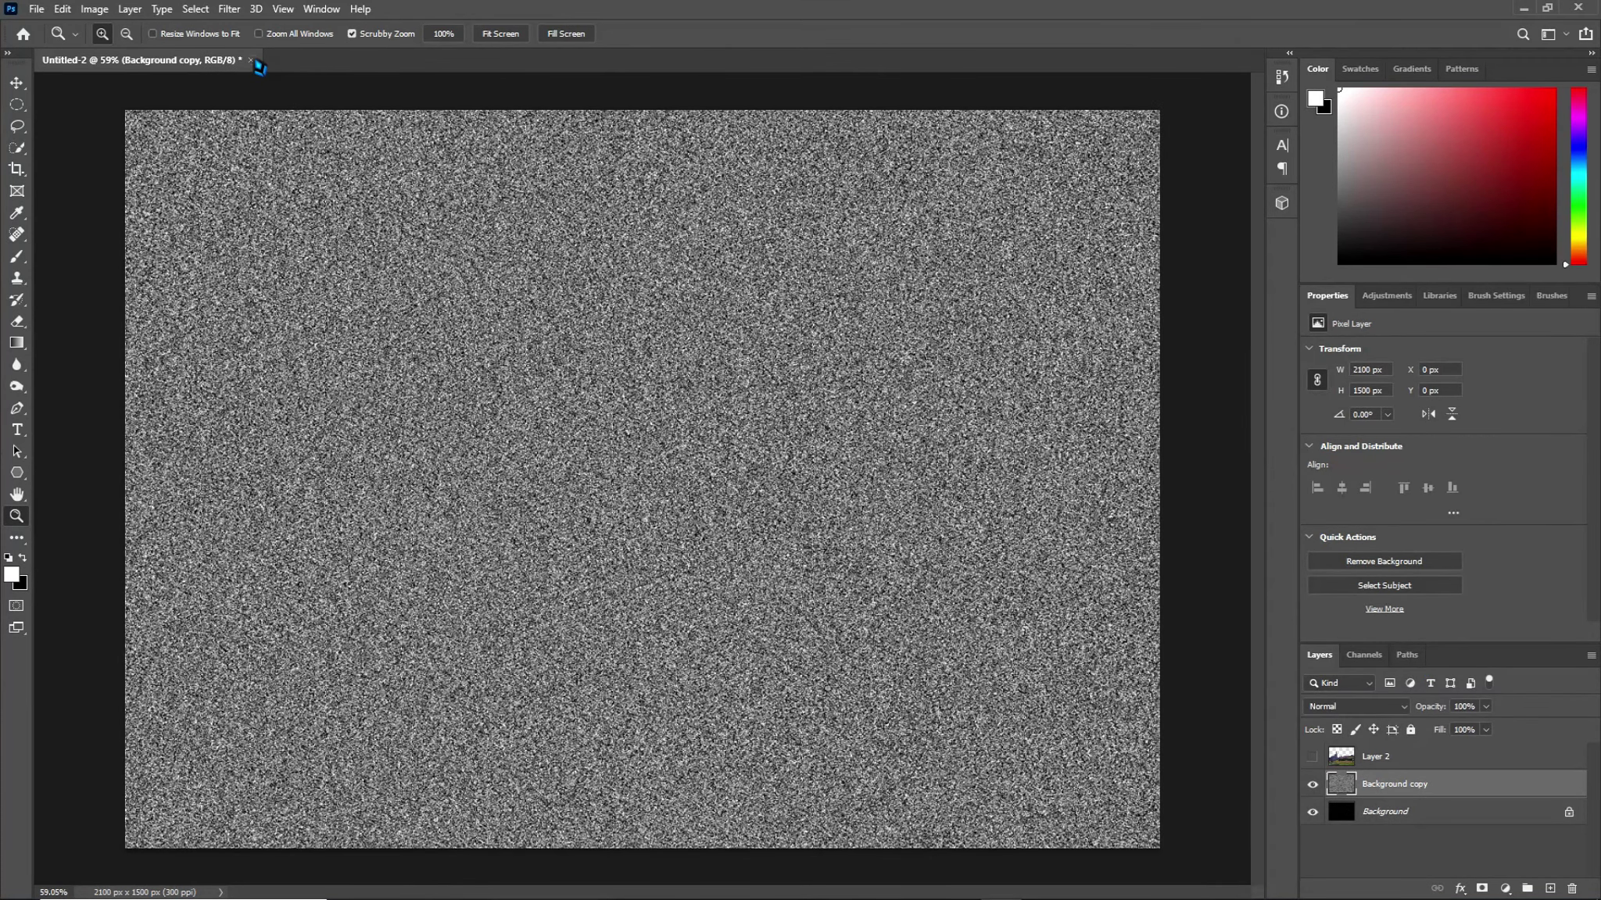
{"action": "left_click", "coordinate": [228, 10]}
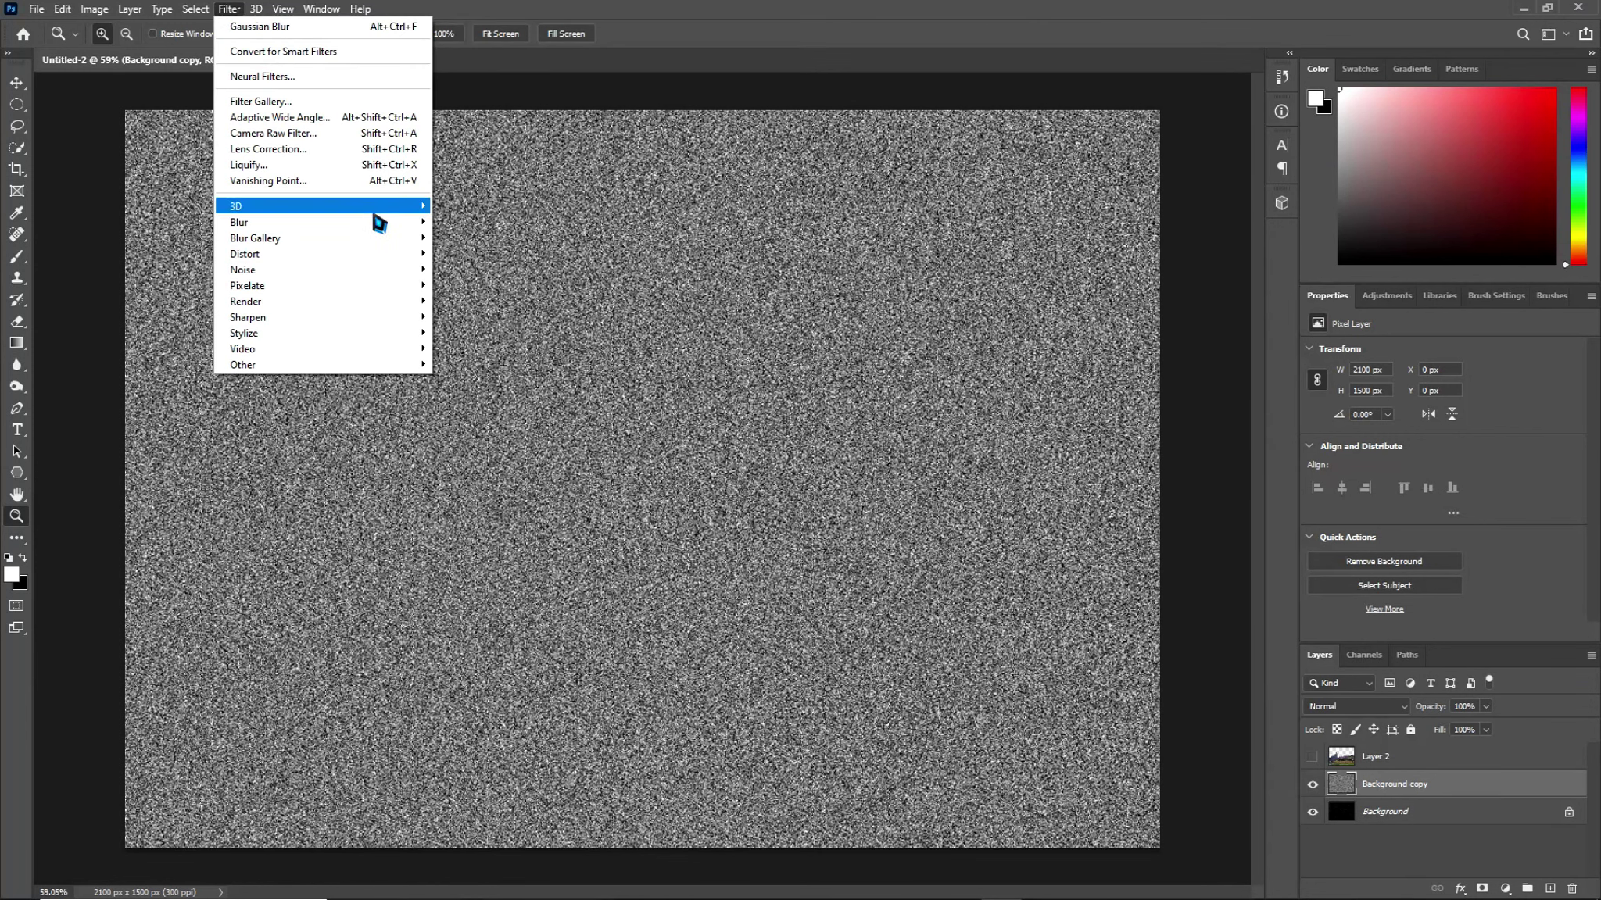
{"action": "mouse_move", "coordinate": [320, 221]}
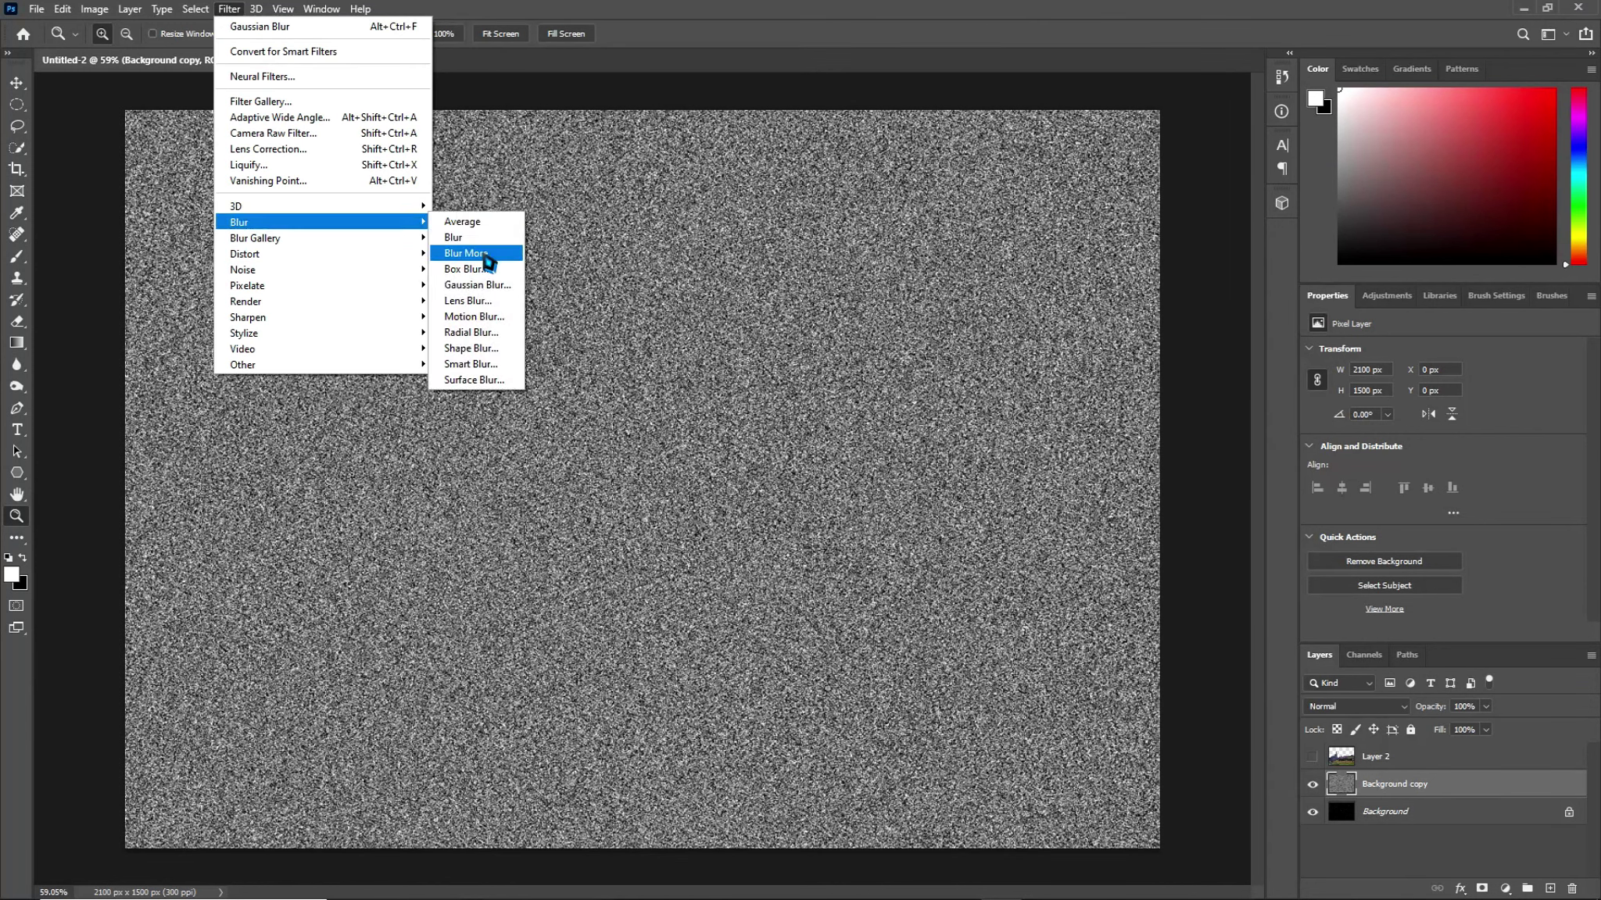
{"action": "left_click", "coordinate": [501, 292]}
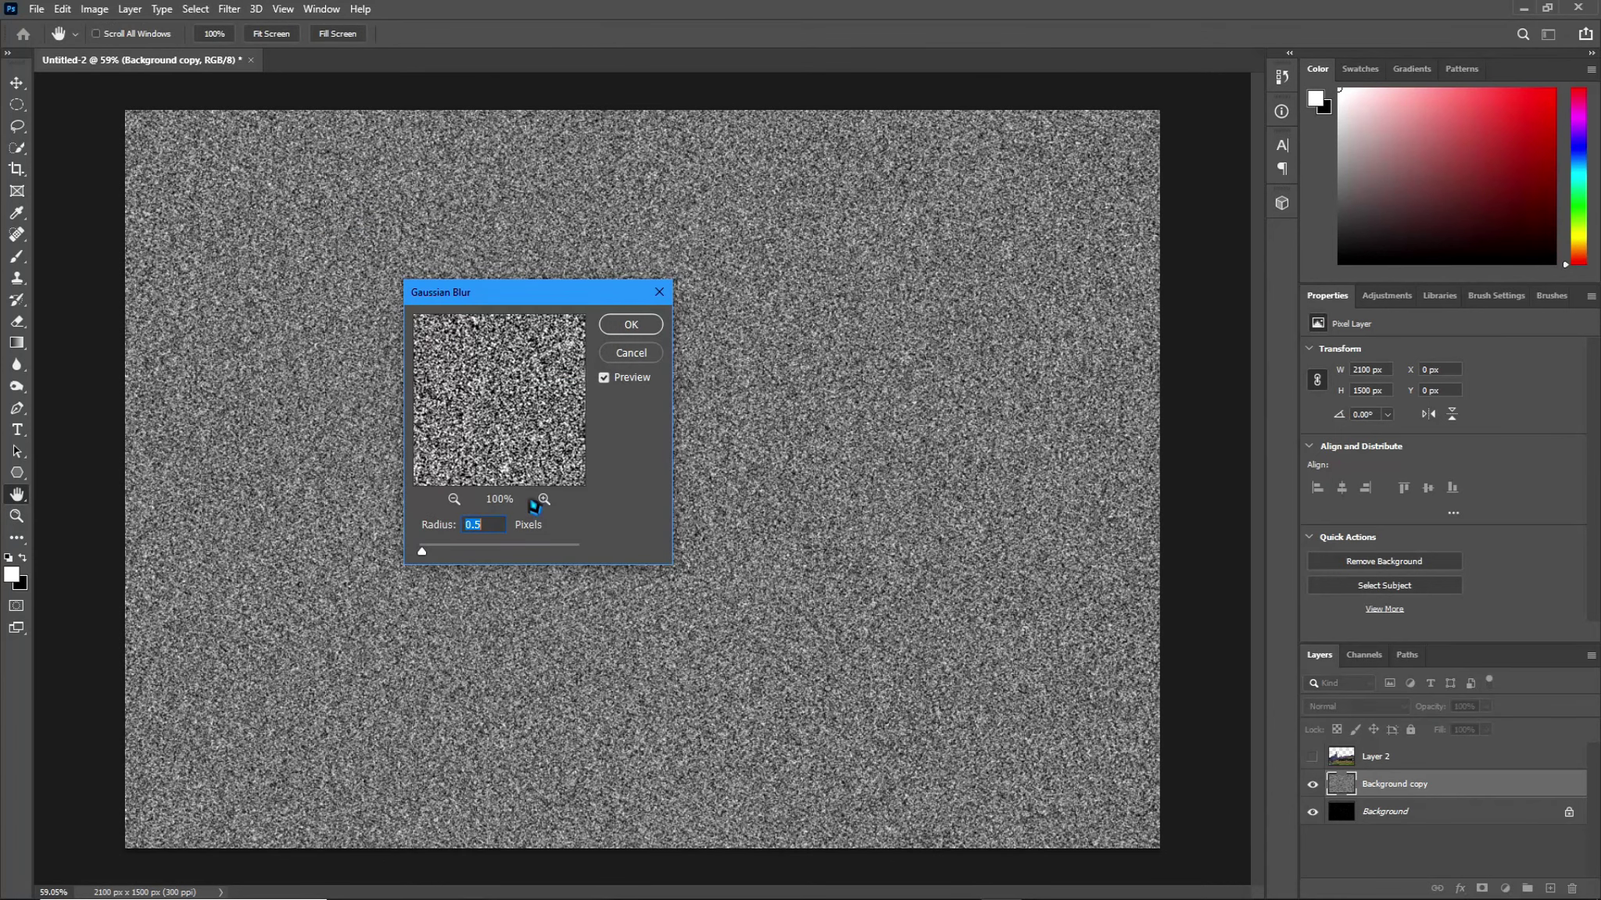
{"action": "type", "text": "2"}
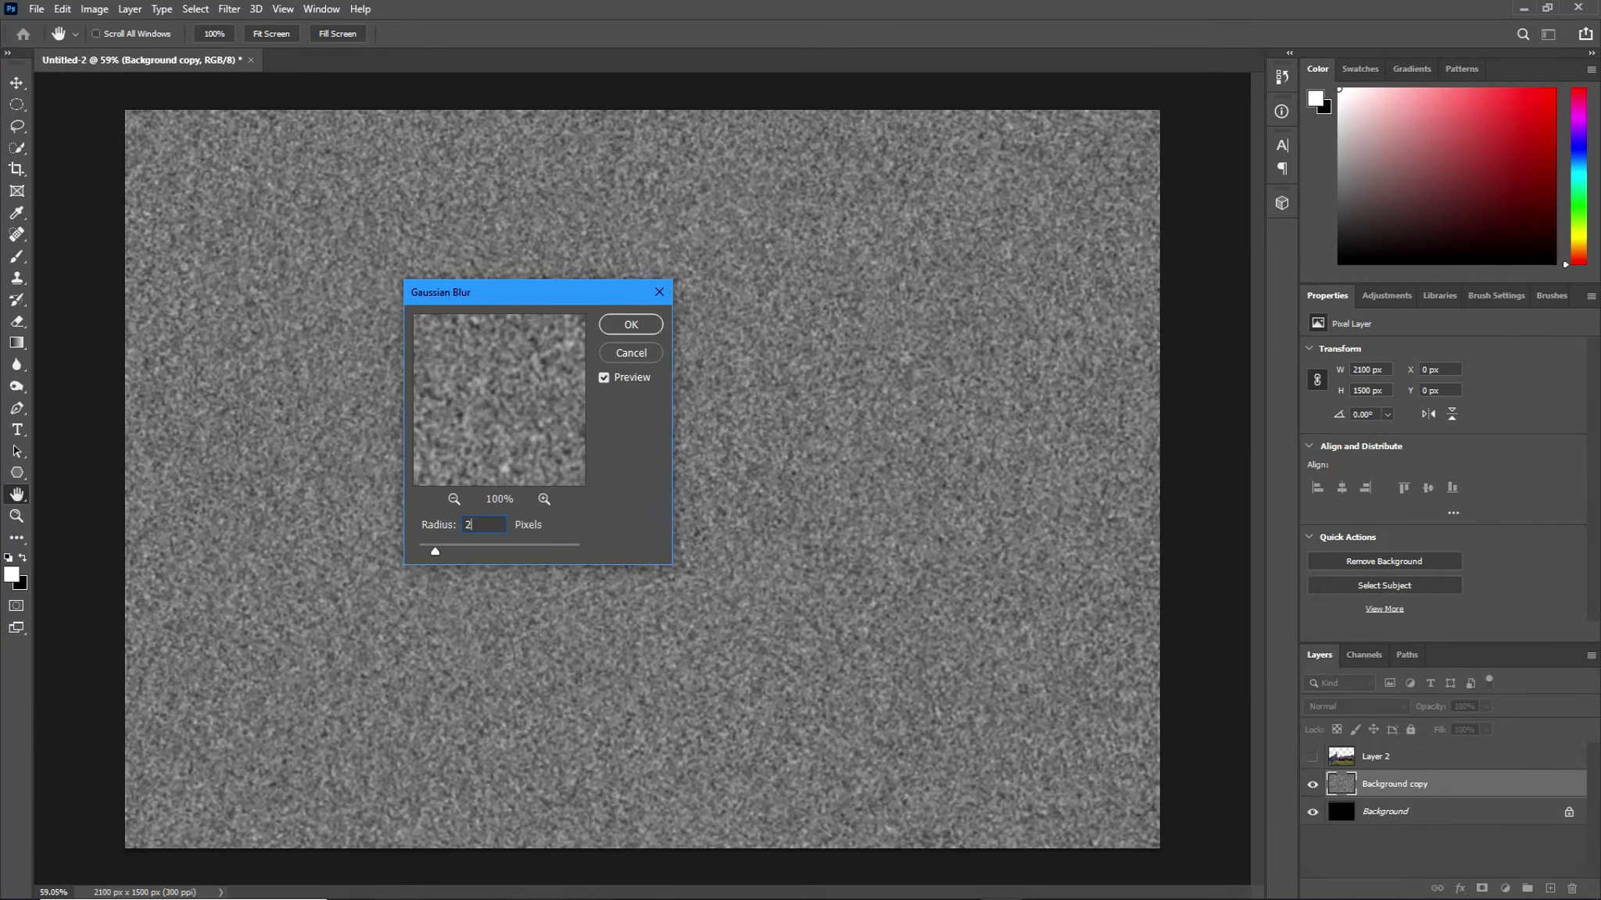
{"action": "left_click", "coordinate": [632, 325]}
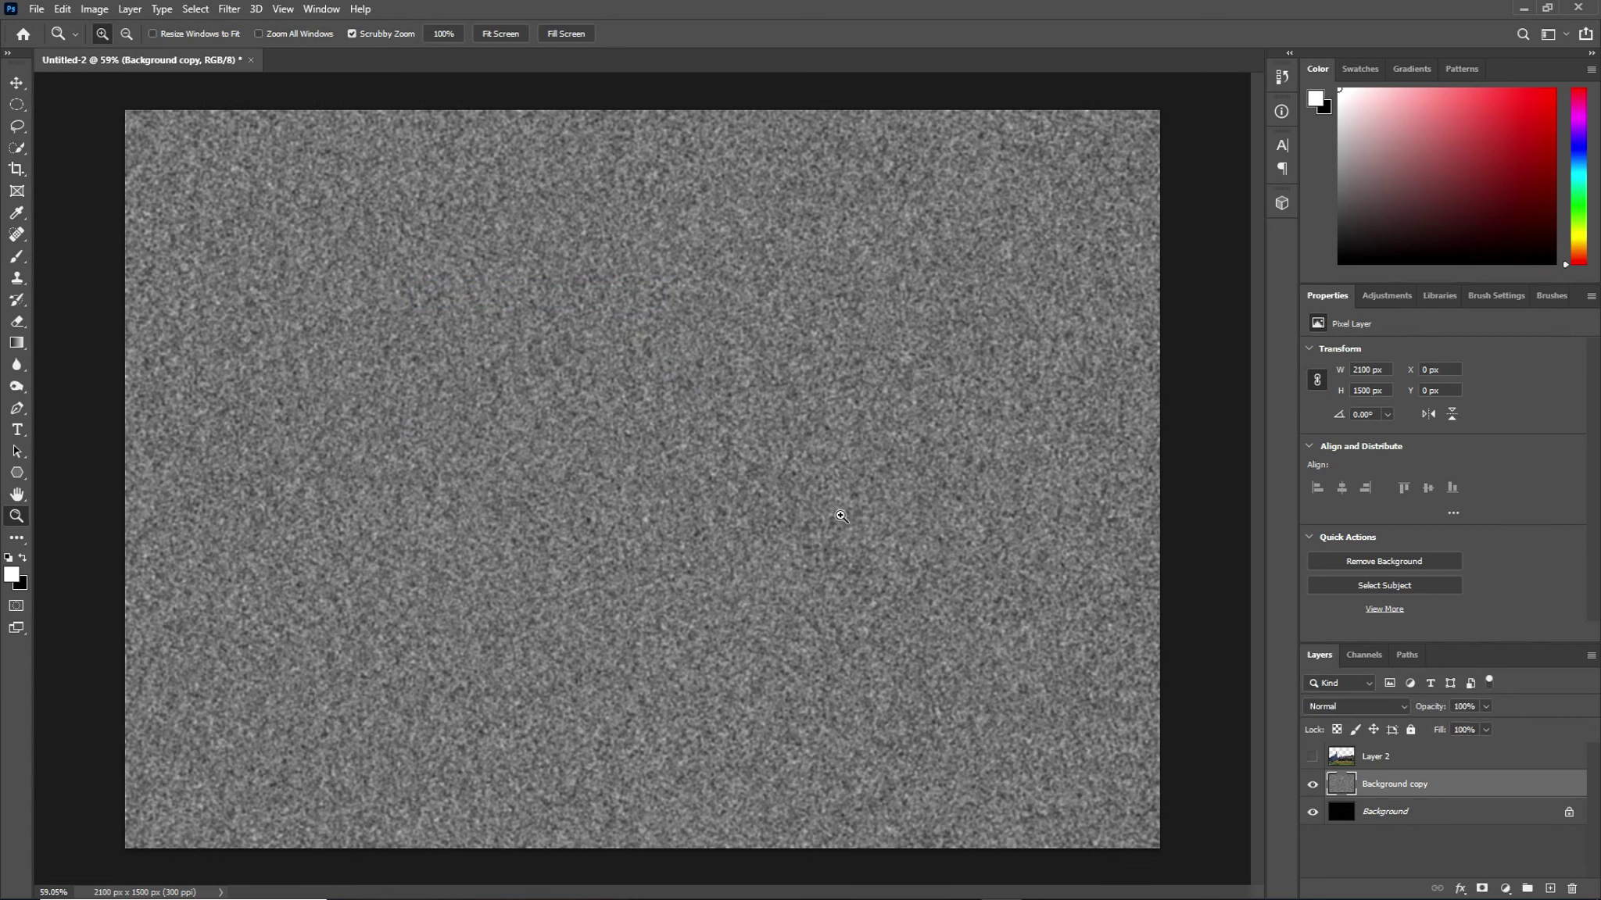
Apply Levels to Background copy with black input 170 and white input 172
{"action": "key", "text": "ctrl+l"}
{"action": "left_click", "coordinate": [1312, 785]}
{"action": "key", "text": "ctrl+l"}
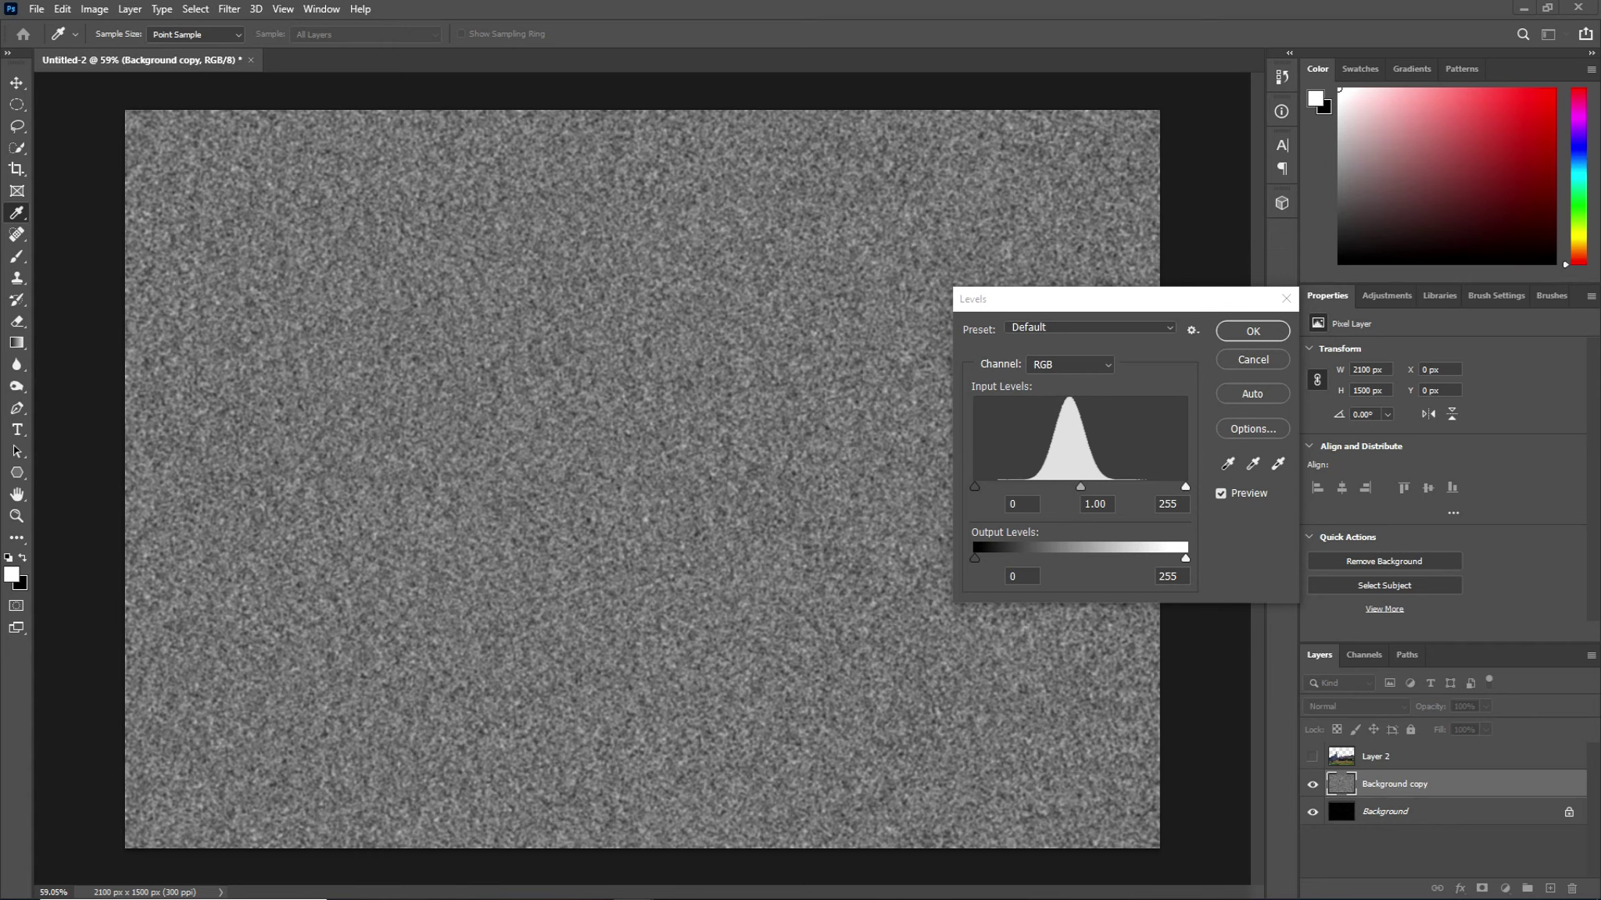
{"action": "left_click", "coordinate": [1106, 519]}
{"action": "left_click_drag", "start_coordinate": [1023, 512], "coordinate": [1007, 515]}
{"action": "type", "text": "170"}
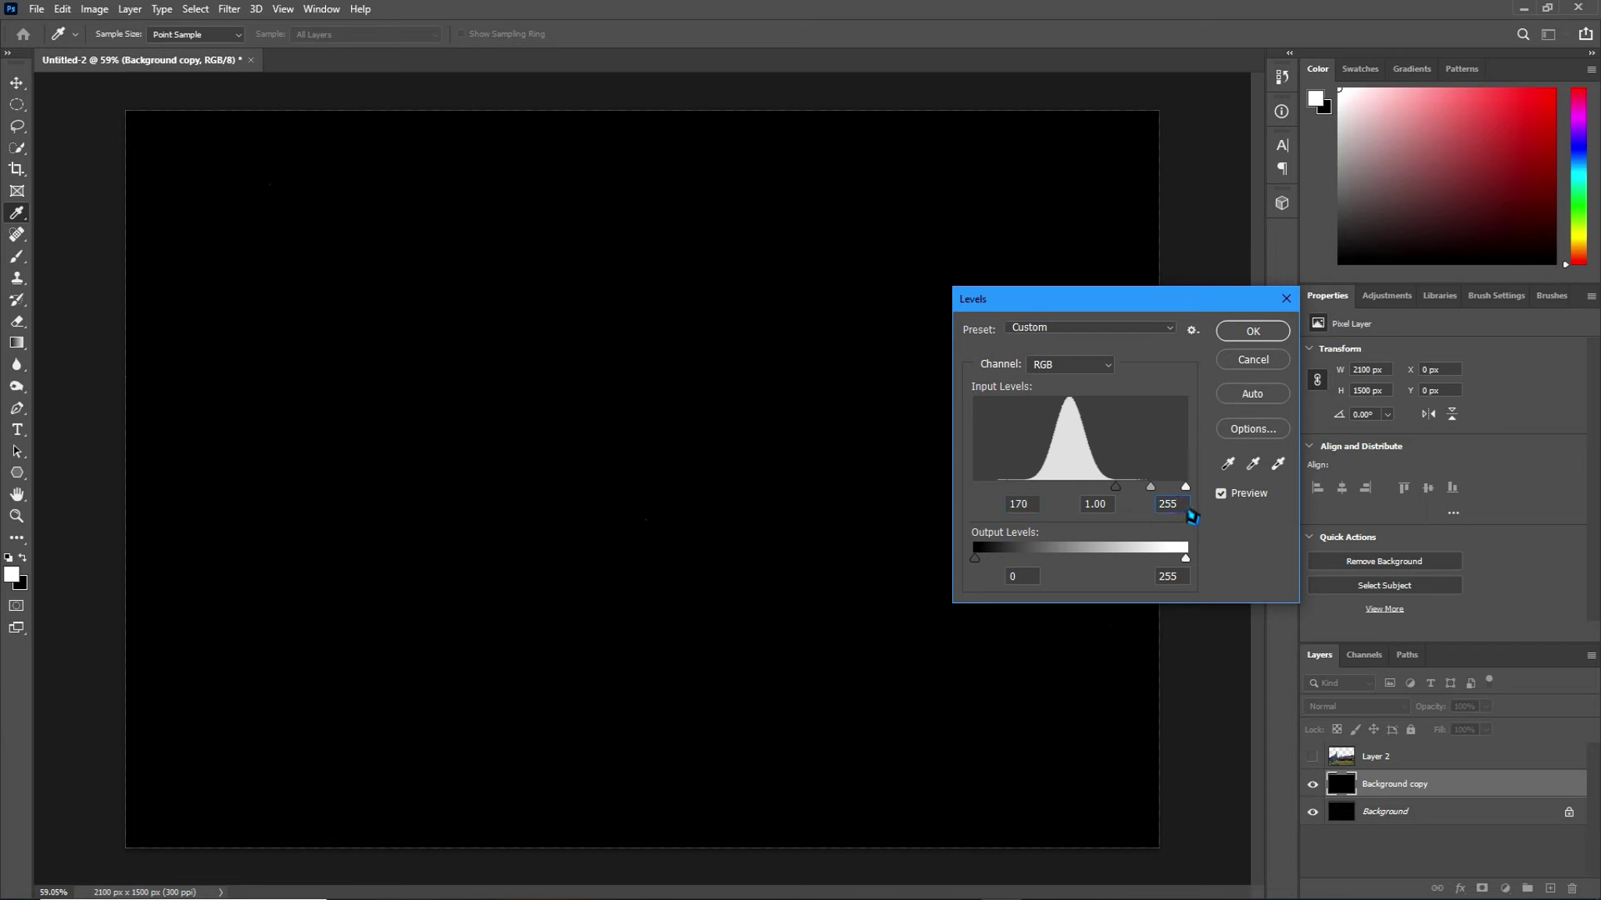
{"action": "left_click_drag", "start_coordinate": [1188, 511], "coordinate": [1145, 510]}
{"action": "type", "text": "1"}
{"action": "type", "text": "72"}
{"action": "left_click", "coordinate": [1266, 339]}
{"action": "key", "text": "z"}
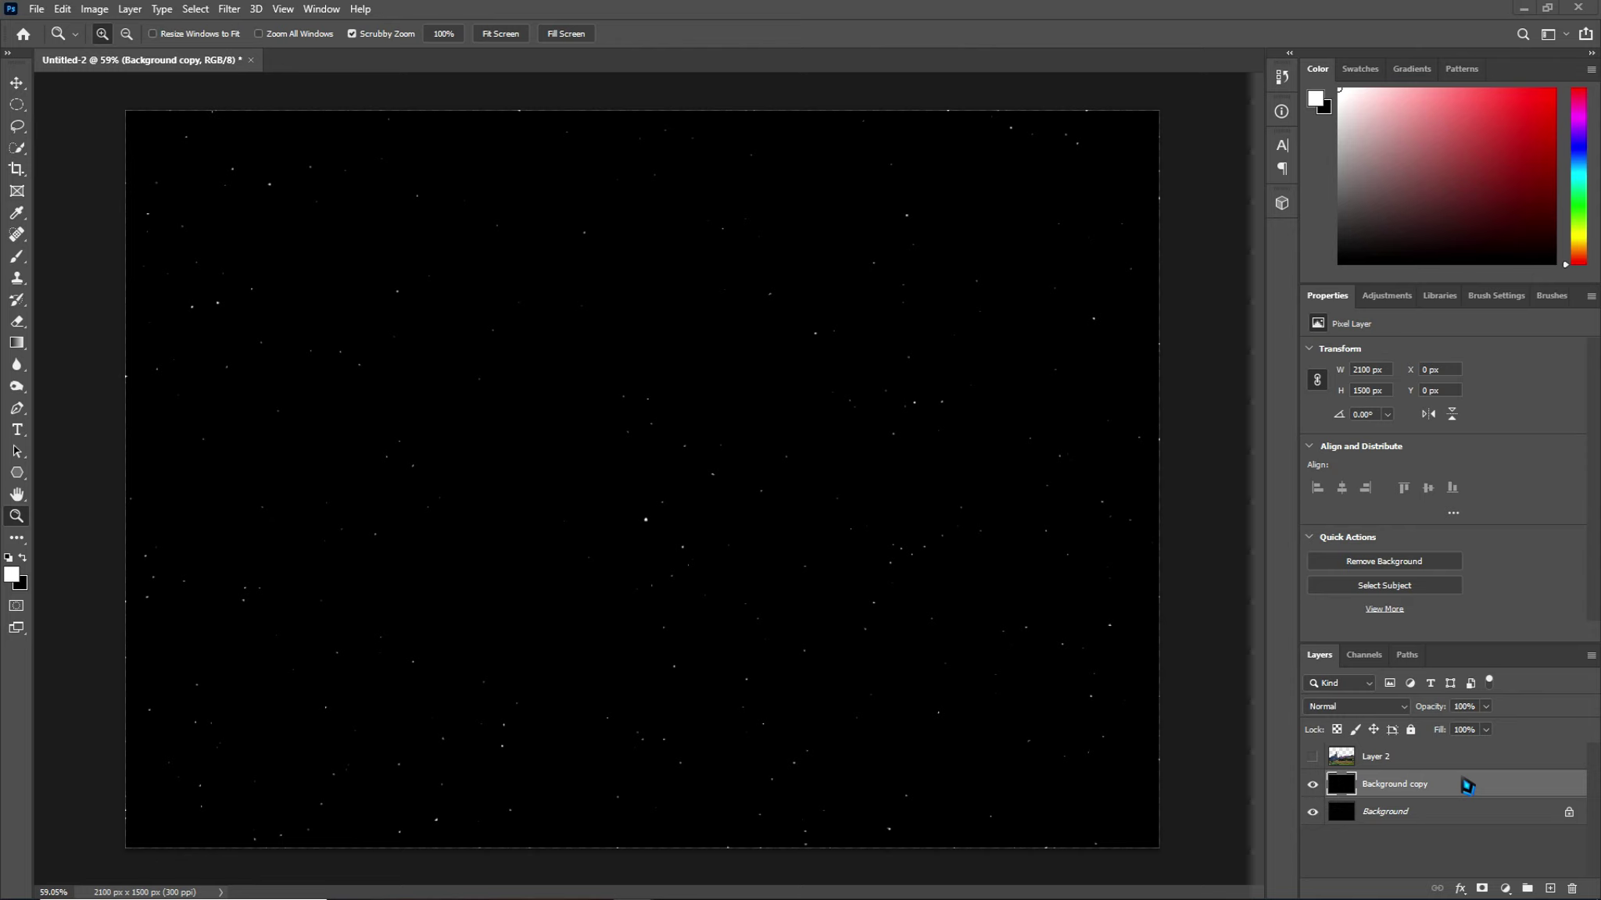
Blur the Background copy stars with a 1-pixel Gaussian Blur radius
{"action": "left_click", "coordinate": [230, 10]}
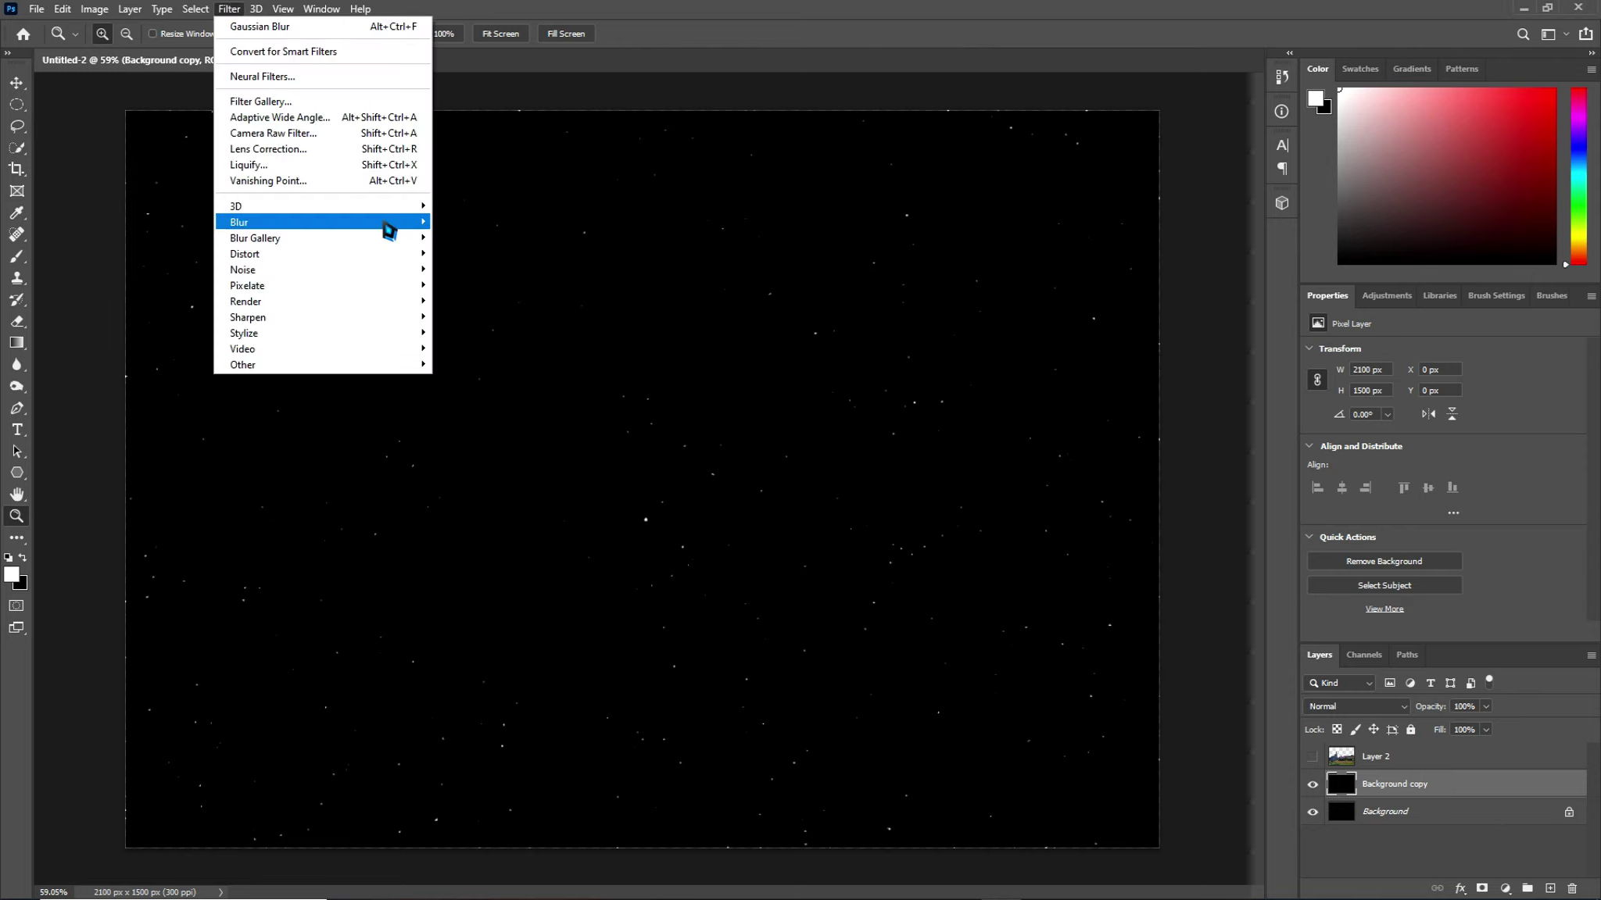
{"action": "mouse_move", "coordinate": [321, 221]}
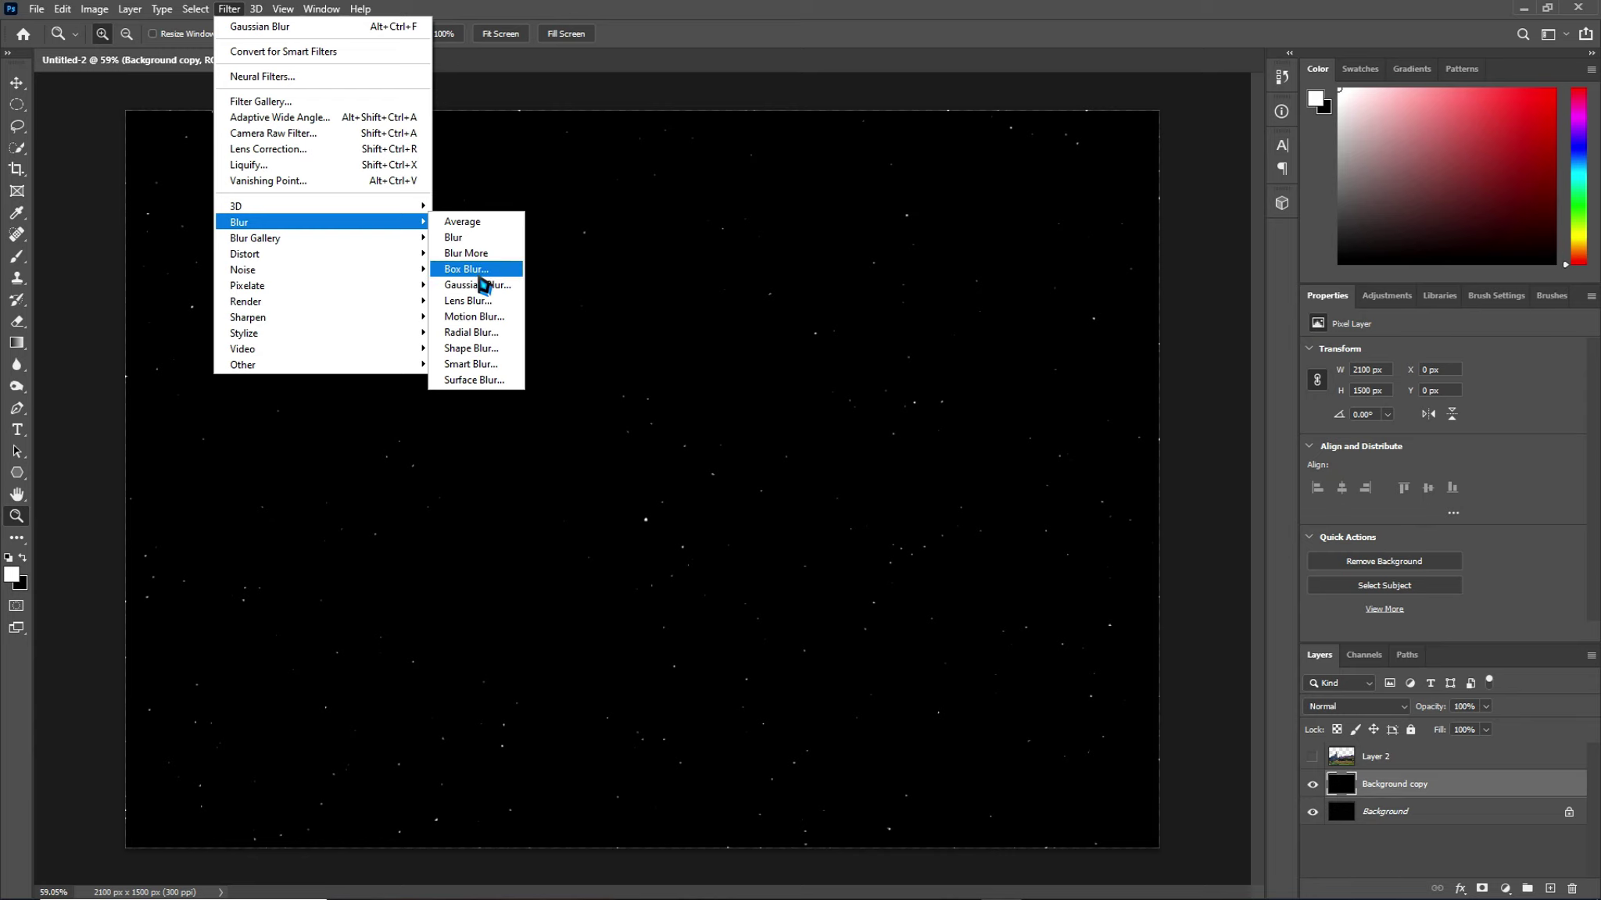
{"action": "left_click", "coordinate": [479, 284]}
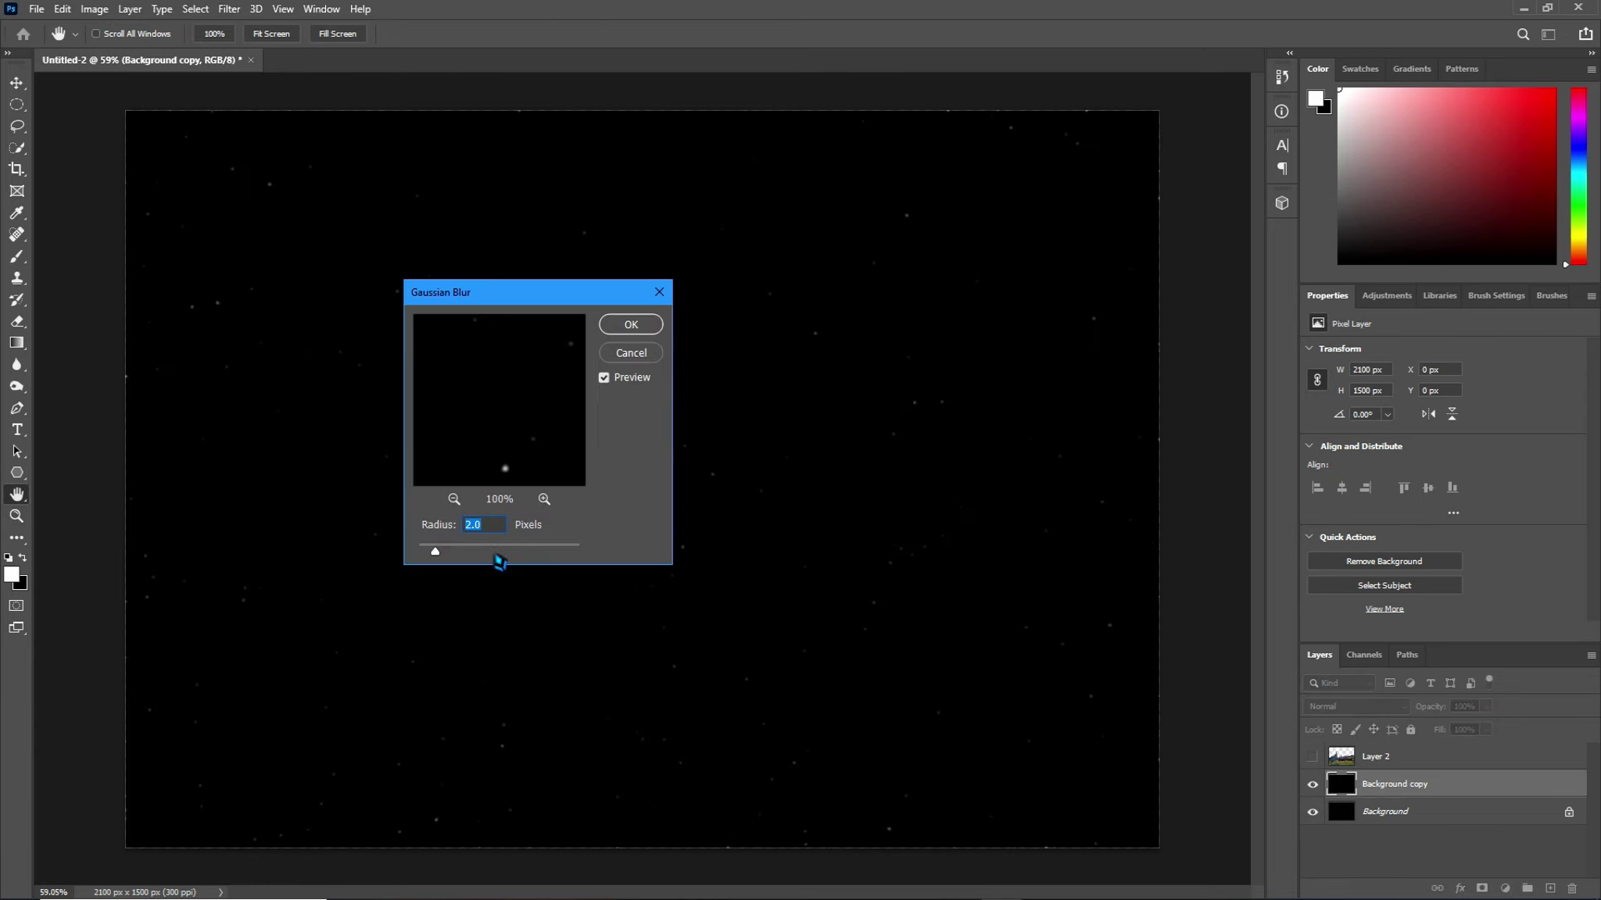
{"action": "type", "text": "1"}
{"action": "left_click", "coordinate": [636, 330]}
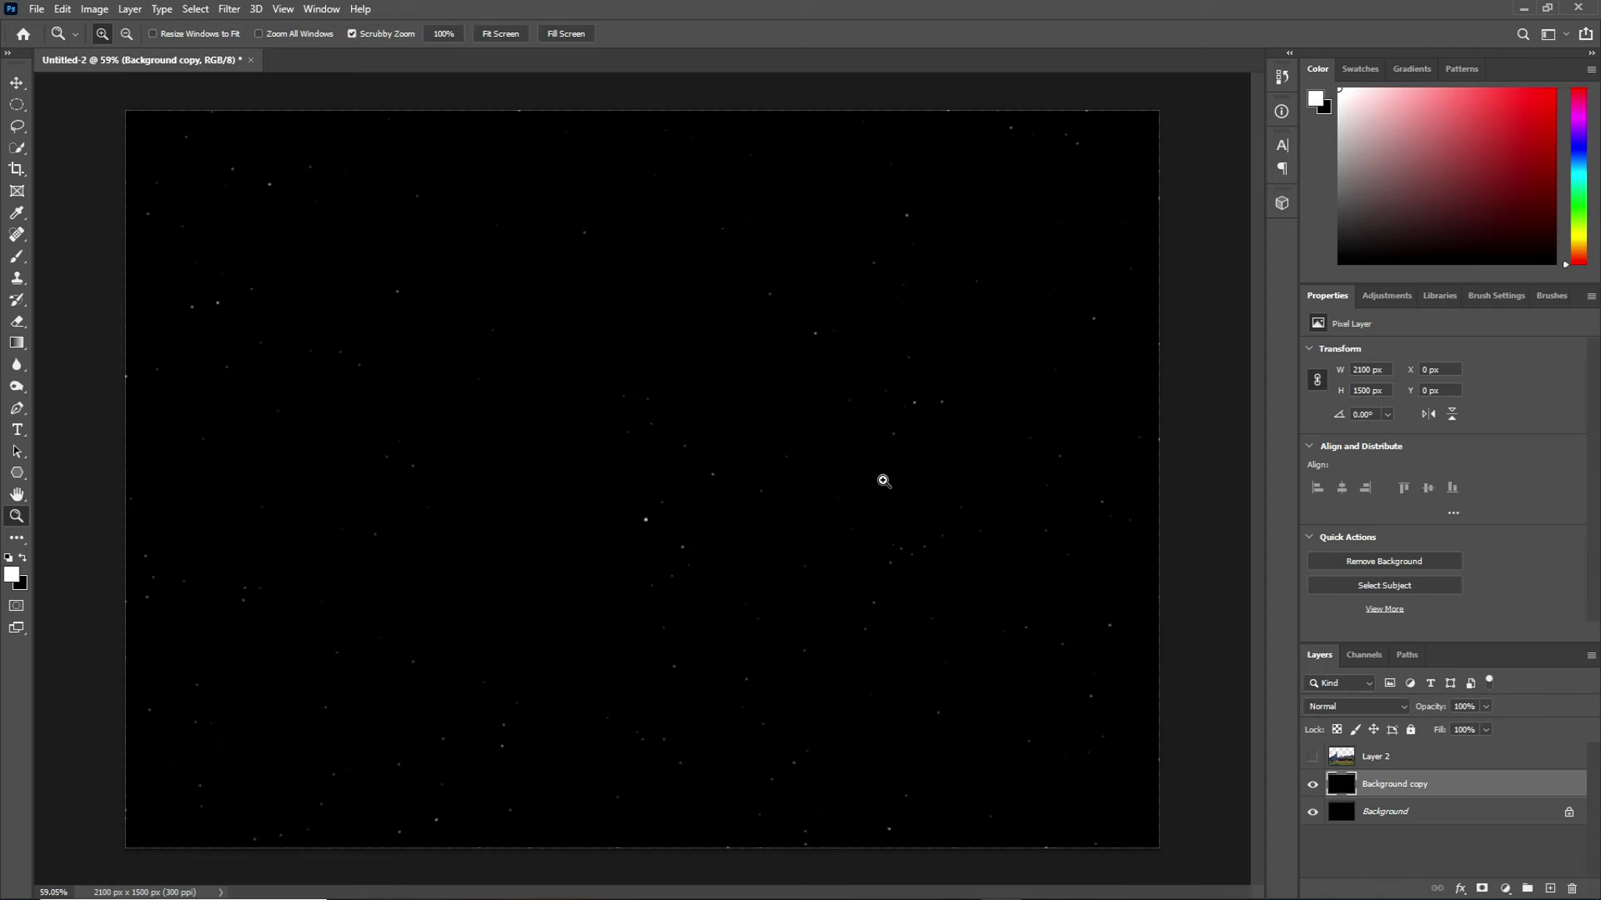